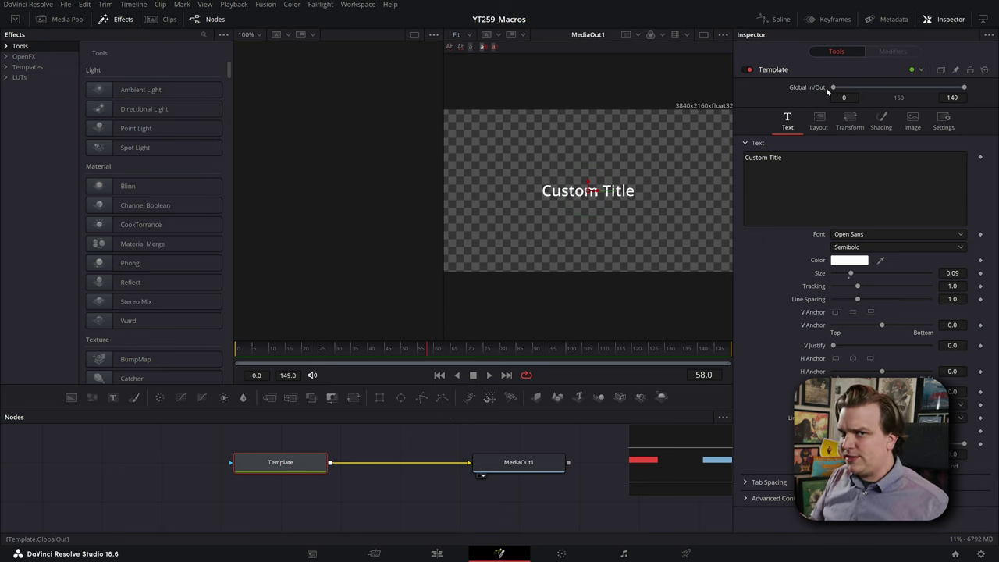
Step: Add a Text+ node (Text1) to the Fusion composition beside the Template node
{"action": "left_click_drag", "start_coordinate": [296, 513], "coordinate": [286, 538]}
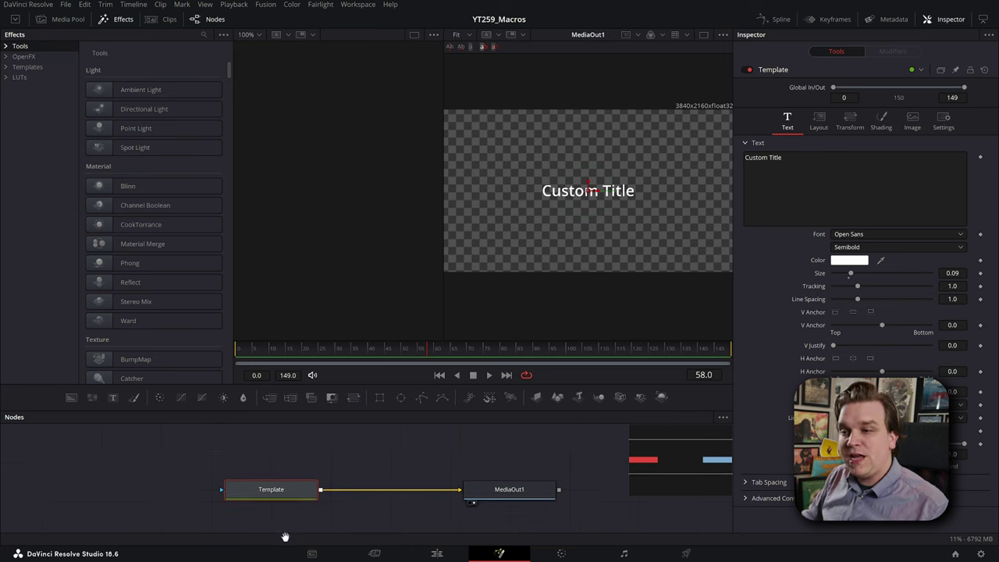
{"action": "left_click", "coordinate": [230, 446]}
{"action": "key", "text": "shift+space"}
{"action": "type", "text": "text"}
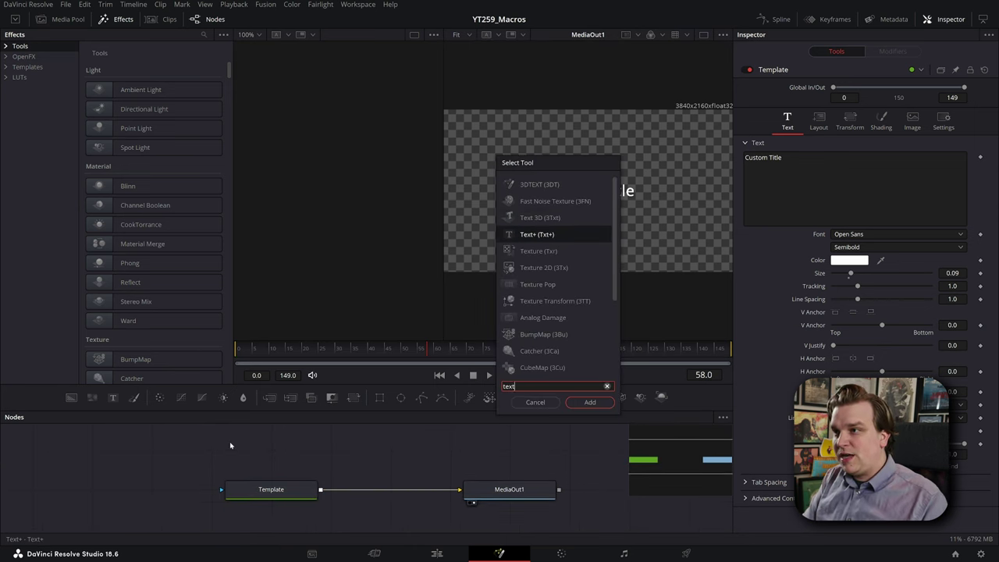
{"action": "key", "text": "Return"}
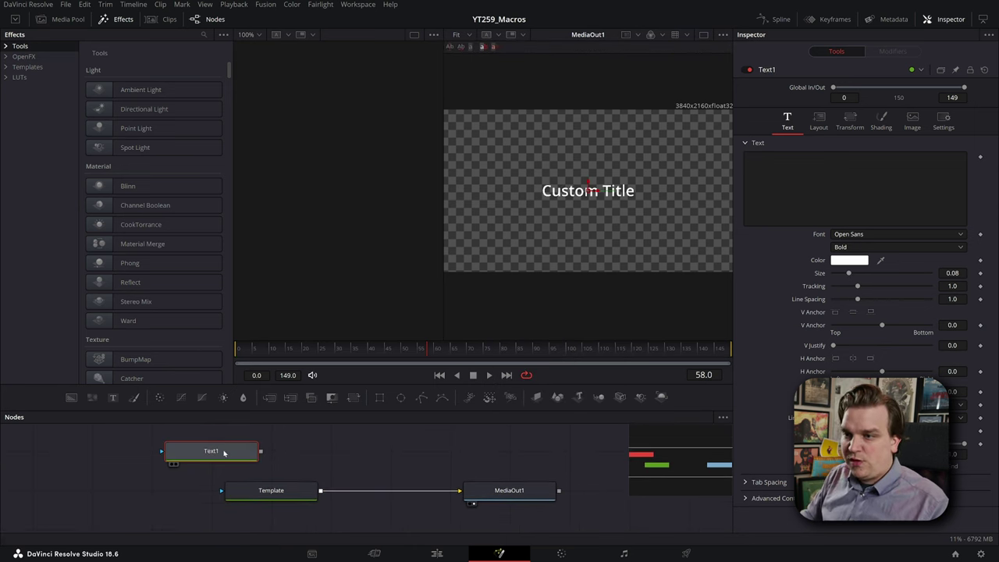
Step: Review Template, then Text1's Text, Layout and Transform settings; select both nodes
{"action": "left_click", "coordinate": [269, 493]}
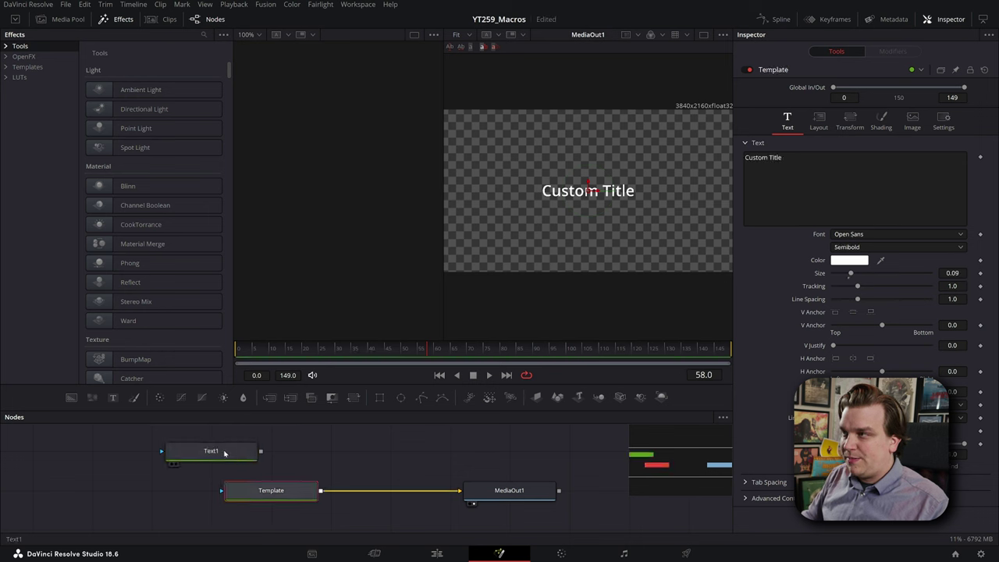
{"action": "left_click", "coordinate": [269, 495]}
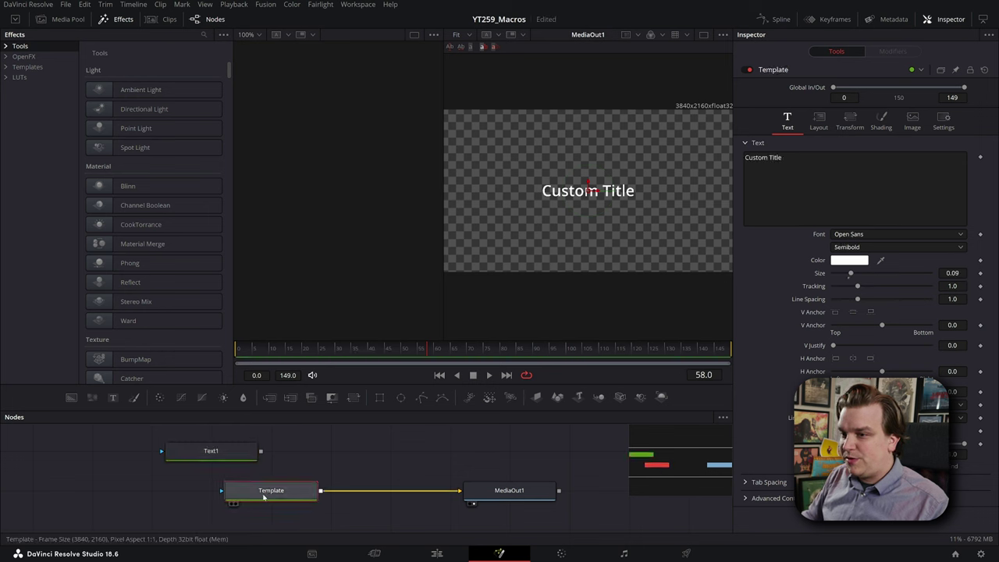
{"action": "left_click", "coordinate": [202, 452]}
{"action": "left_click", "coordinate": [819, 120]}
{"action": "left_click", "coordinate": [850, 121]}
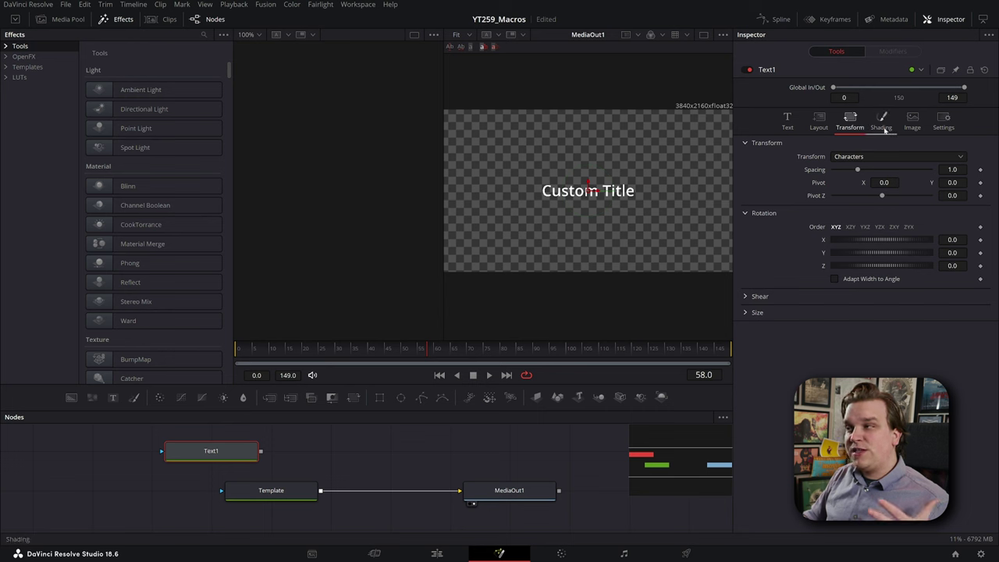
{"action": "left_click", "coordinate": [789, 123]}
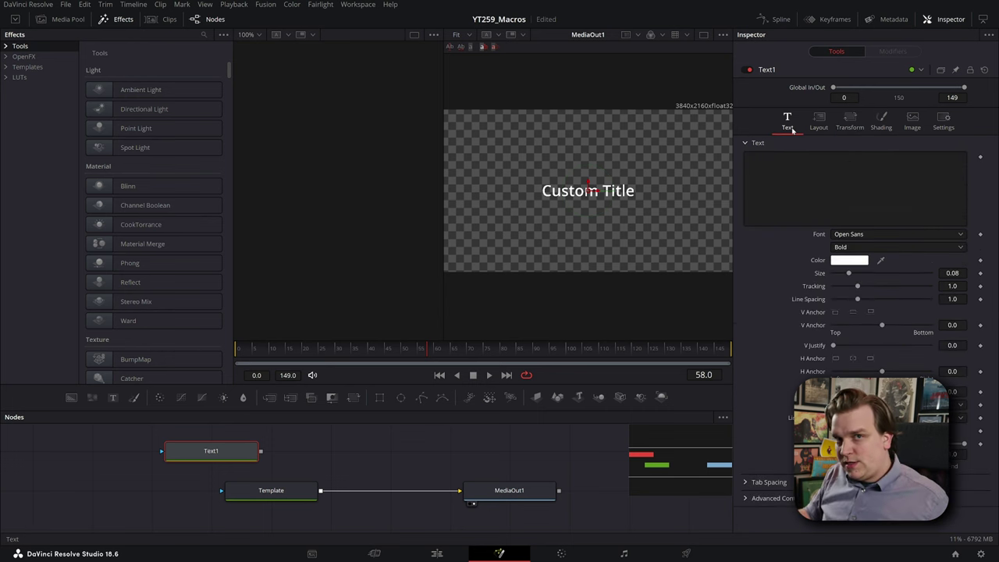
{"action": "left_click_drag", "start_coordinate": [357, 516], "coordinate": [164, 441]}
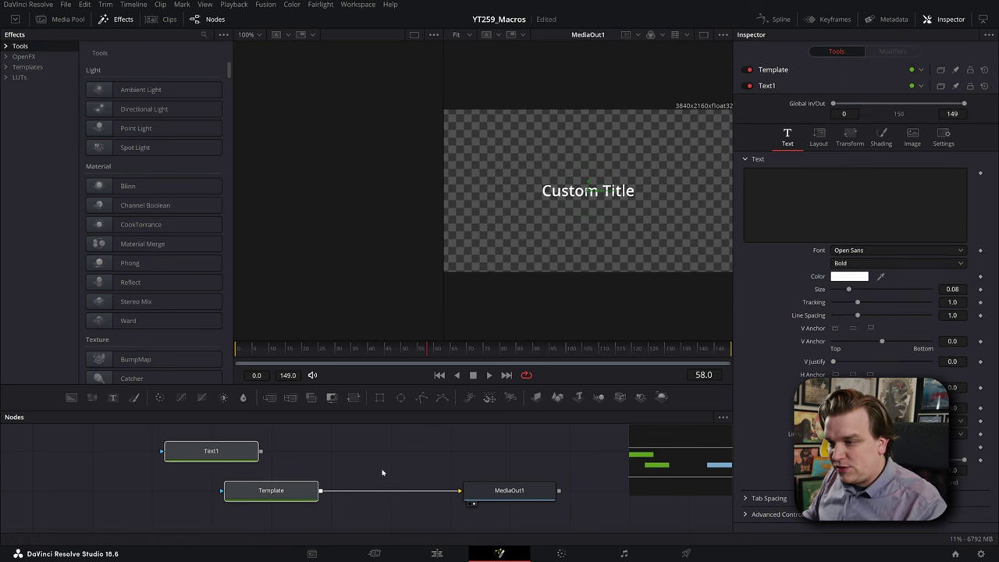
Step: On the Edit page, delete both title clips from the timeline
{"action": "left_click", "coordinate": [437, 553]}
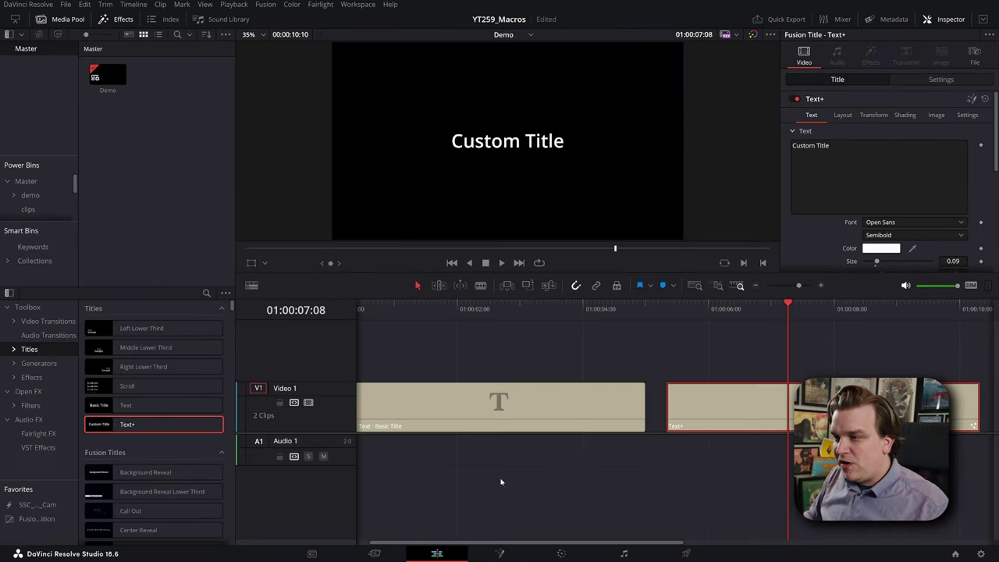
{"action": "left_click", "coordinate": [619, 393], "text": "ctrl"}
{"action": "key", "text": "Delete"}
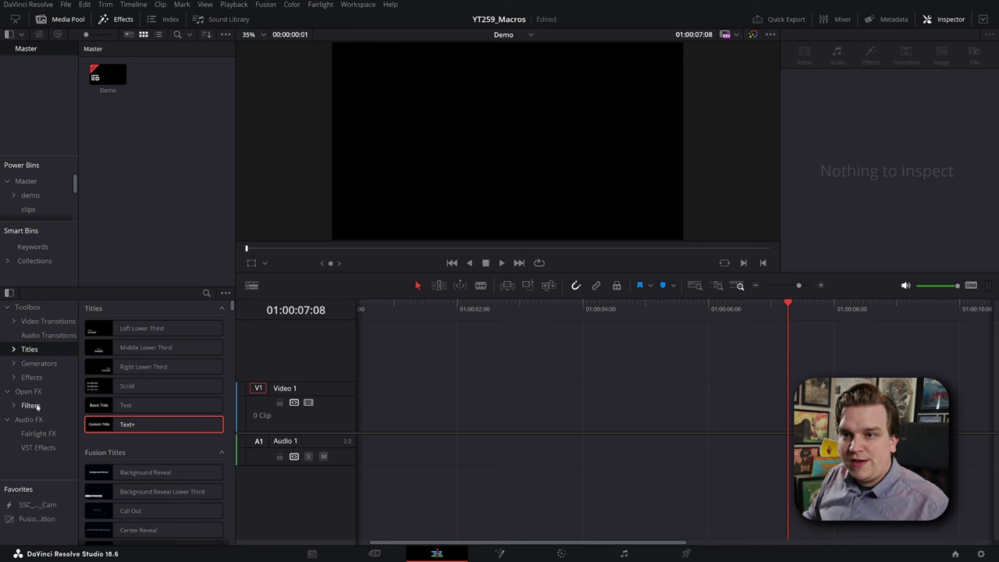
Step: Place the Contours generator at the start of Video 1 and play it from the beginning
{"action": "left_click", "coordinate": [29, 378]}
{"action": "left_click", "coordinate": [35, 364]}
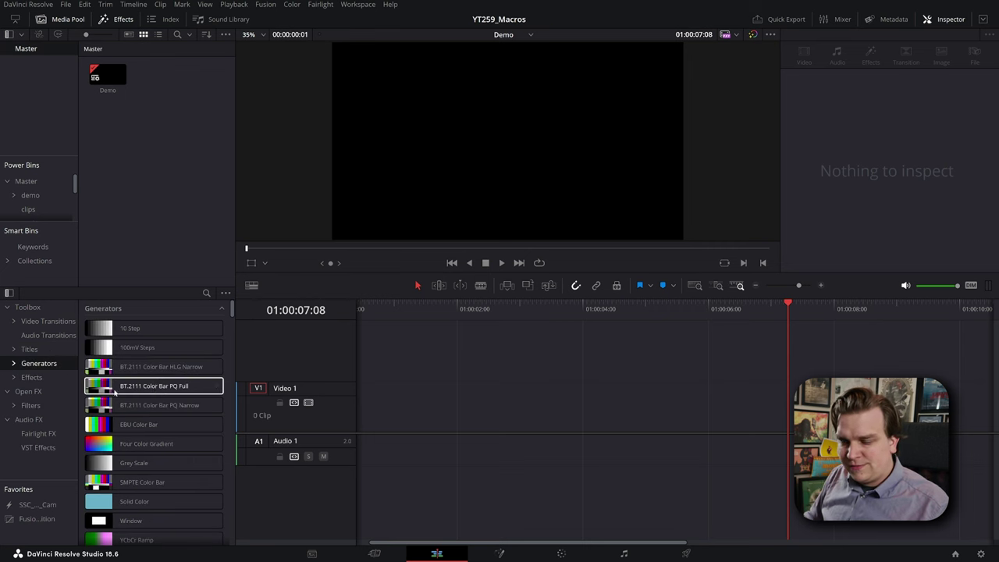
{"action": "scroll", "coordinate": [158, 394], "scroll_direction": "down", "scroll_amount": 5}
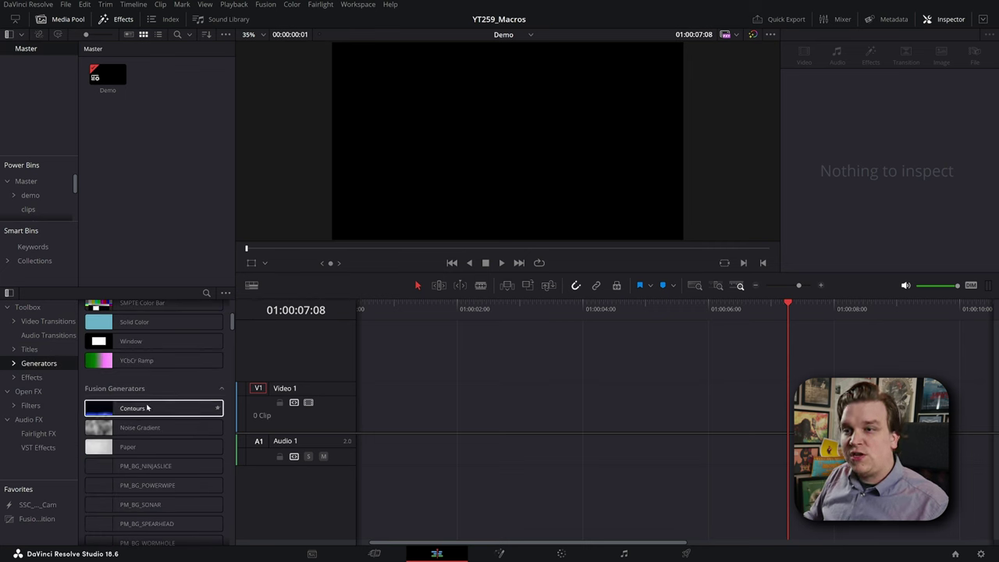
{"action": "left_click_drag", "start_coordinate": [133, 408], "coordinate": [358, 429]}
{"action": "key", "text": "Home"}
{"action": "key", "text": "space"}
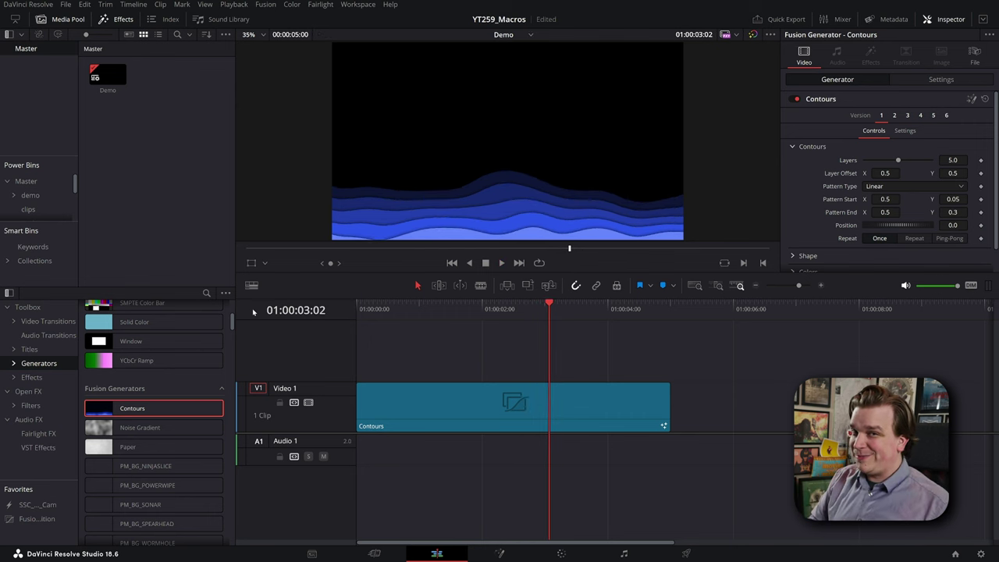
Step: Play the Contours clip while stepping through style versions 2 to 6, ending on version 3
{"action": "left_click", "coordinate": [423, 309]}
{"action": "key", "text": "Home"}
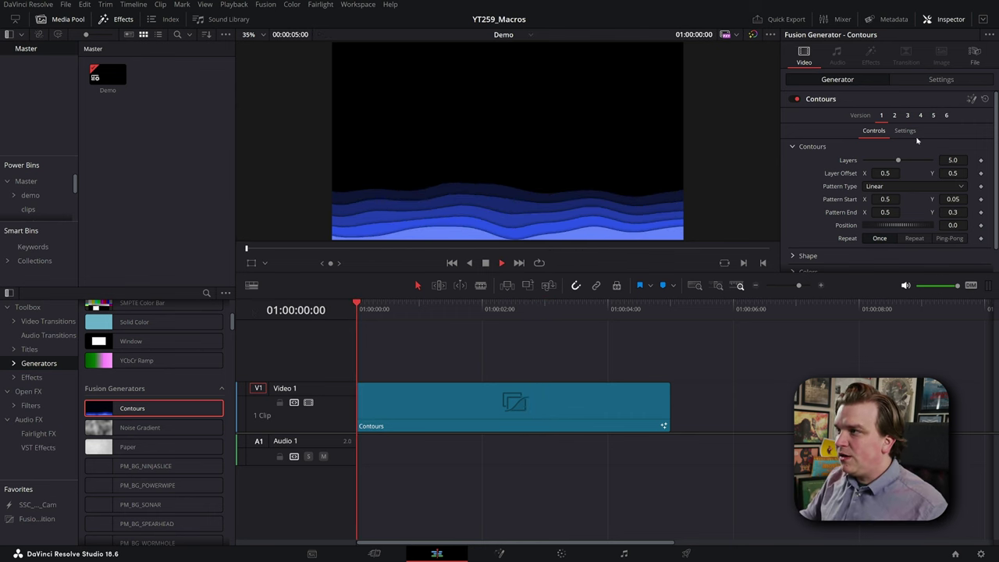
{"action": "key", "text": "space"}
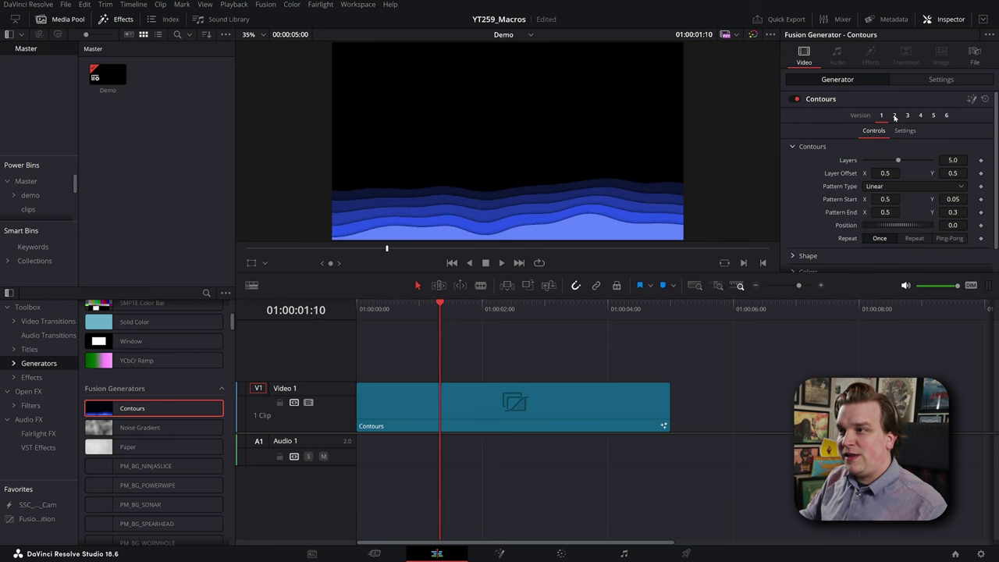
{"action": "left_click", "coordinate": [894, 115]}
{"action": "left_click", "coordinate": [907, 115]}
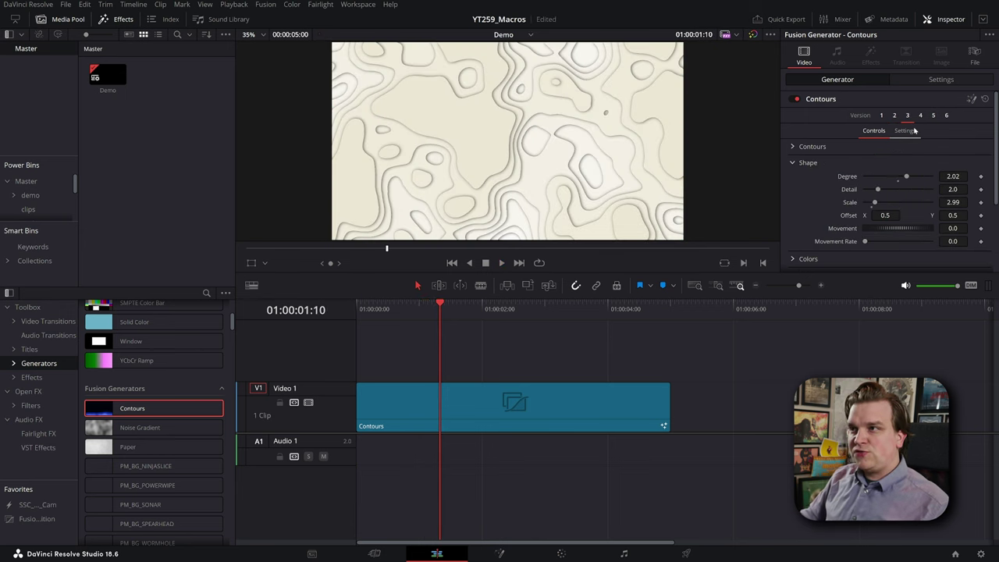
{"action": "left_click", "coordinate": [920, 116]}
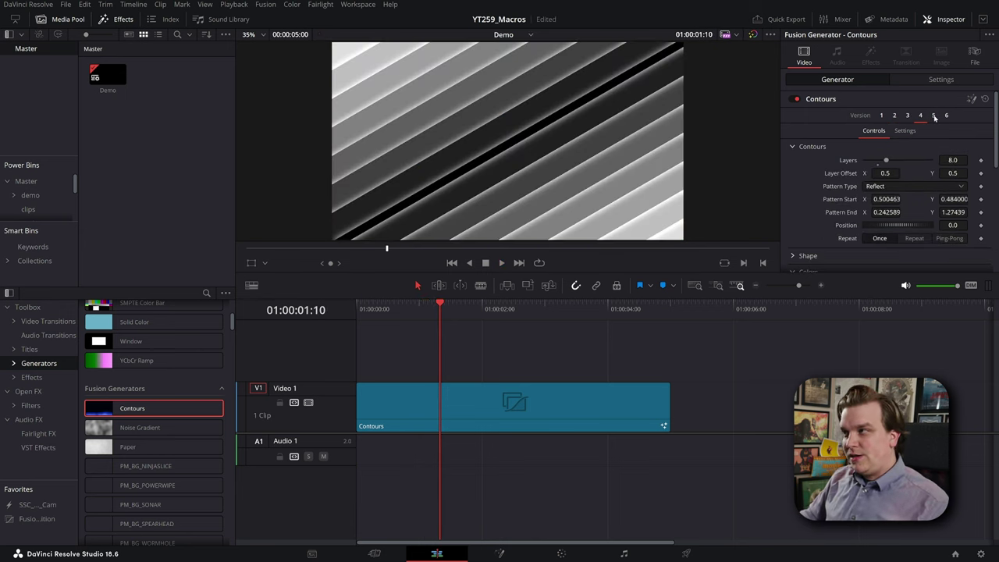
{"action": "left_click", "coordinate": [933, 116]}
{"action": "left_click", "coordinate": [946, 116]}
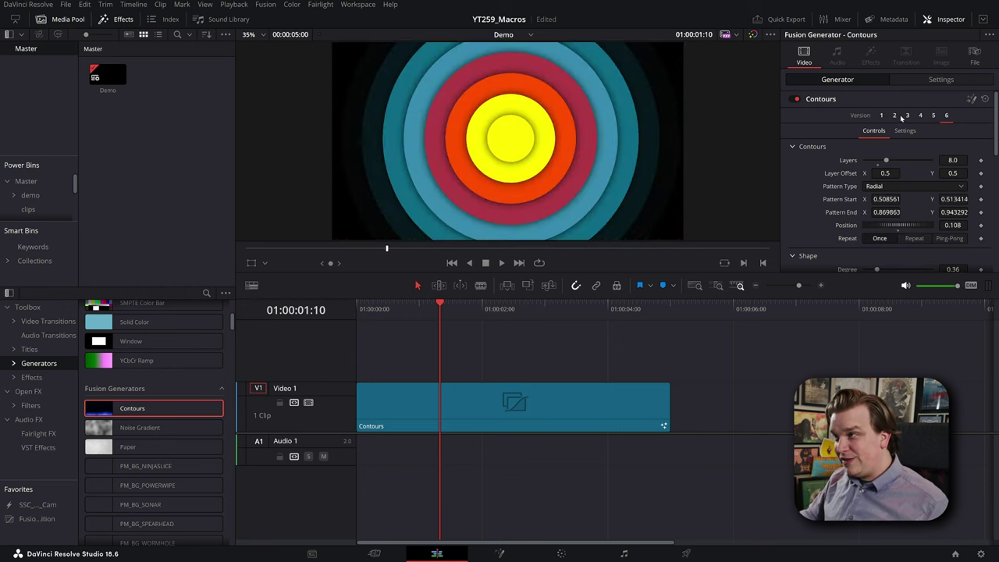
{"action": "left_click", "coordinate": [907, 116]}
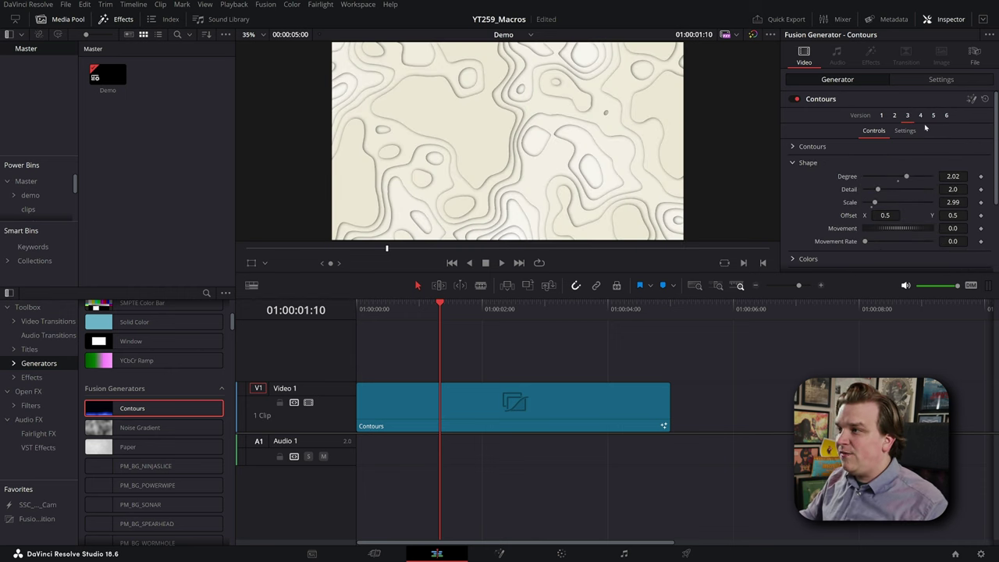
Step: Increase the contours' Movement Rate and play back the animation from near the start
{"action": "scroll", "coordinate": [856, 181], "scroll_direction": "down", "scroll_amount": 1}
{"action": "left_click_drag", "start_coordinate": [951, 218], "coordinate": [957, 216]}
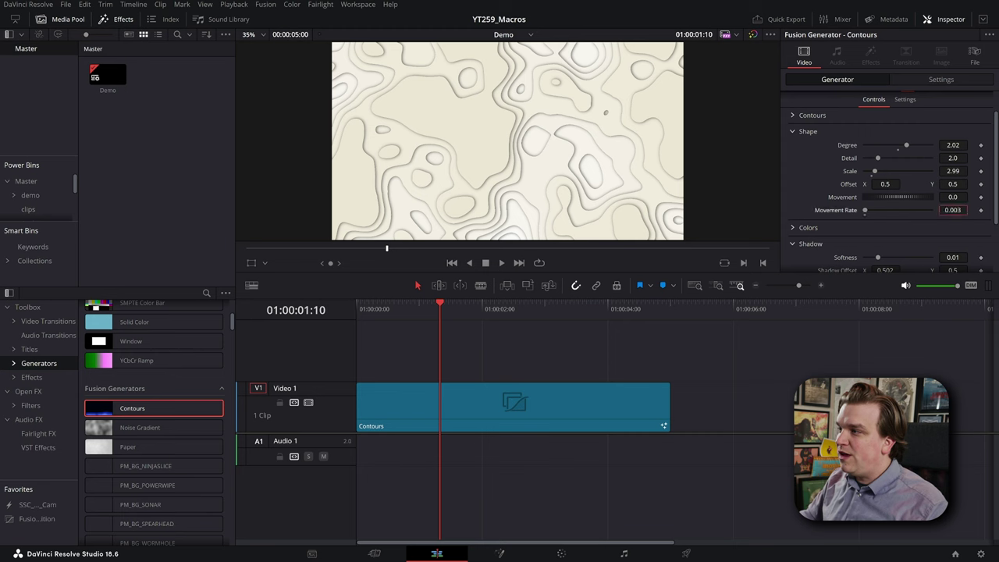
{"action": "left_click_drag", "start_coordinate": [406, 311], "coordinate": [363, 310]}
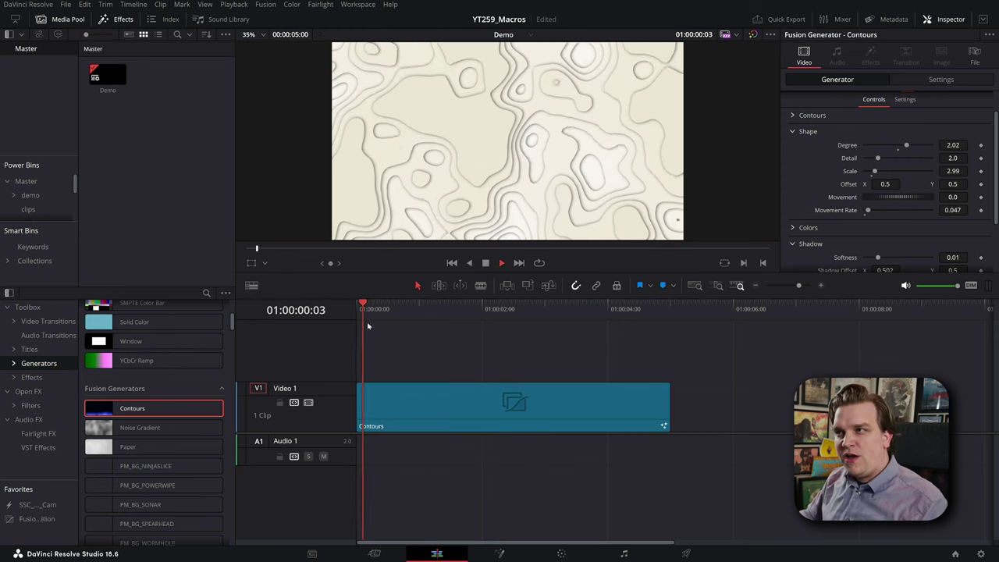
{"action": "key", "text": "space"}
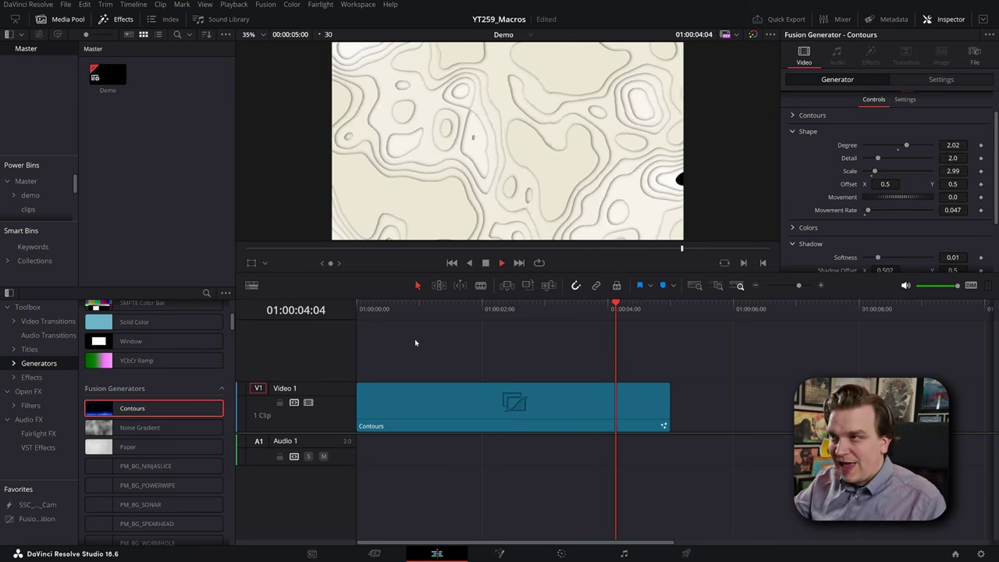
{"action": "key", "text": "space"}
{"action": "scroll", "coordinate": [899, 219], "scroll_direction": "up", "scroll_amount": 2}
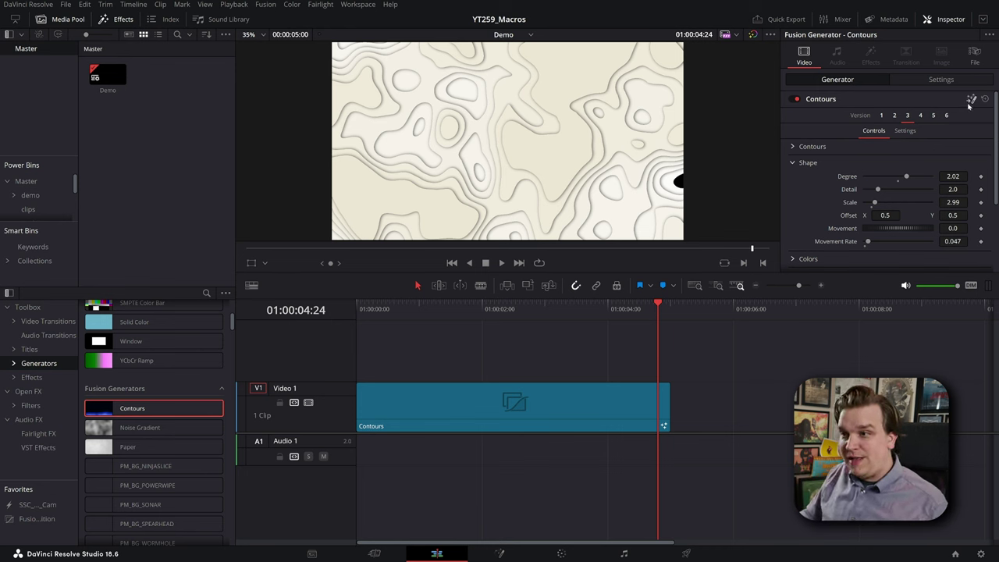
Step: Compare versions 2, 1 and 4, settle on version 3's topographic lines, and open it in Fusion
{"action": "left_click", "coordinate": [894, 115]}
{"action": "left_click", "coordinate": [881, 114]}
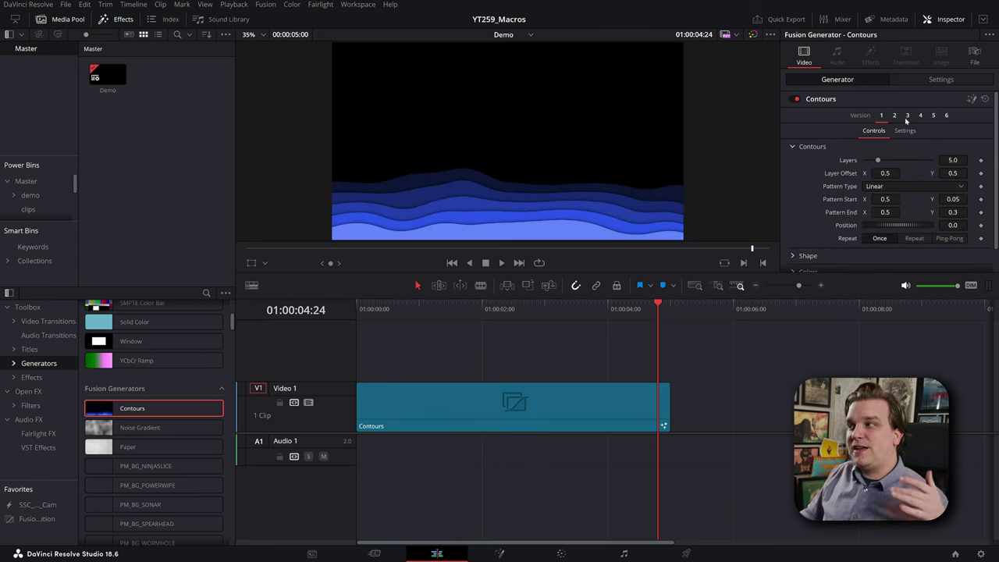
{"action": "left_click", "coordinate": [907, 115]}
{"action": "left_click", "coordinate": [919, 116]}
{"action": "left_click", "coordinate": [907, 116]}
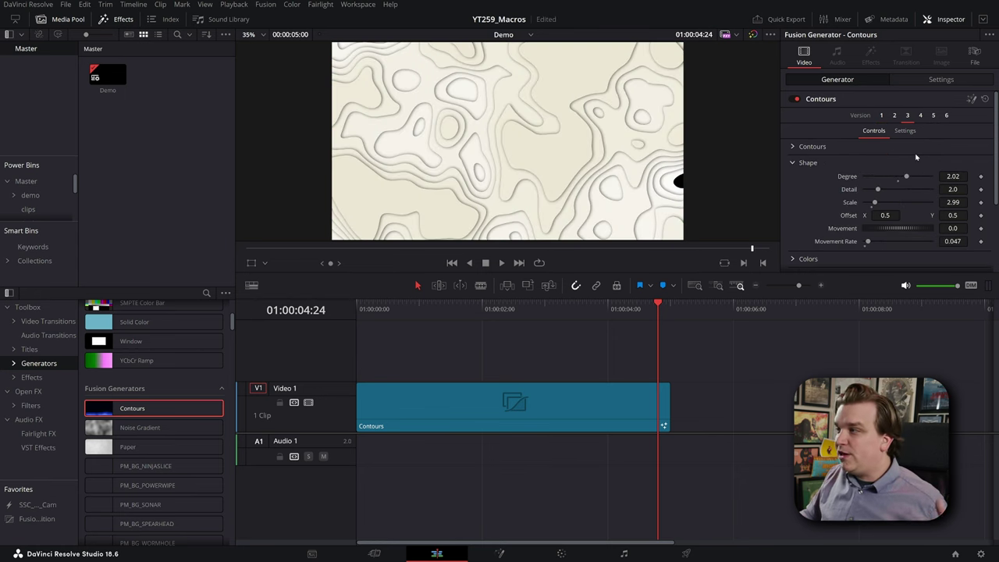
{"action": "left_click", "coordinate": [971, 99]}
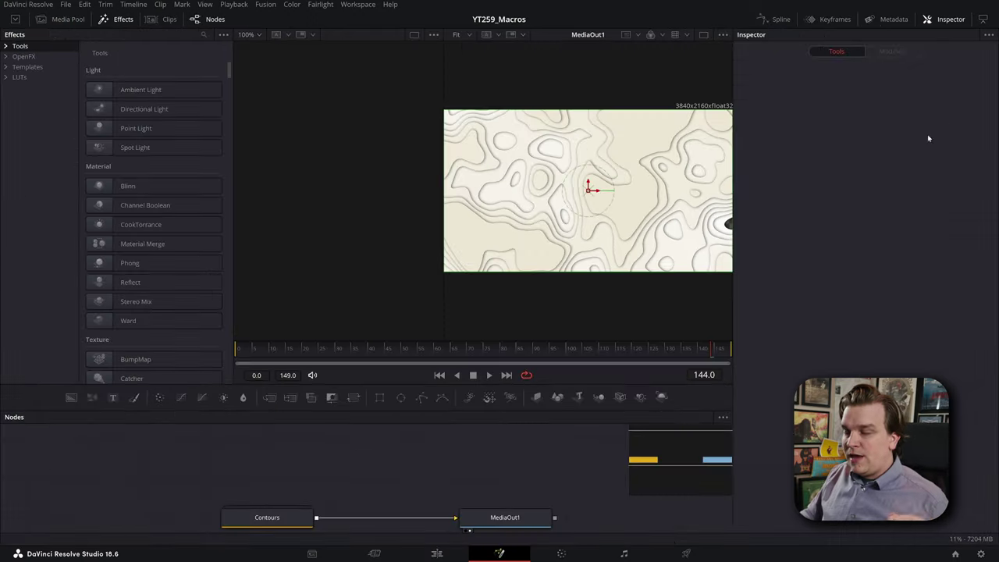
Step: Enlarge the node graph and expand the Contours group, shifting it left to reveal MediaOut1
{"action": "scroll", "coordinate": [352, 466], "scroll_direction": "down", "scroll_amount": 2}
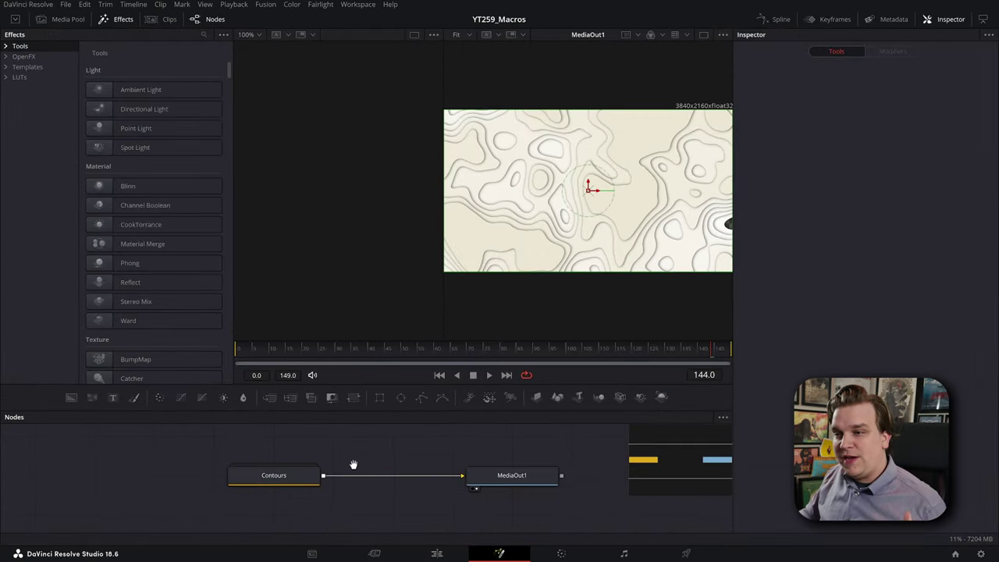
{"action": "scroll", "coordinate": [258, 508], "scroll_direction": "up", "scroll_amount": 2}
{"action": "scroll", "coordinate": [328, 500], "scroll_direction": "left", "scroll_amount": 3}
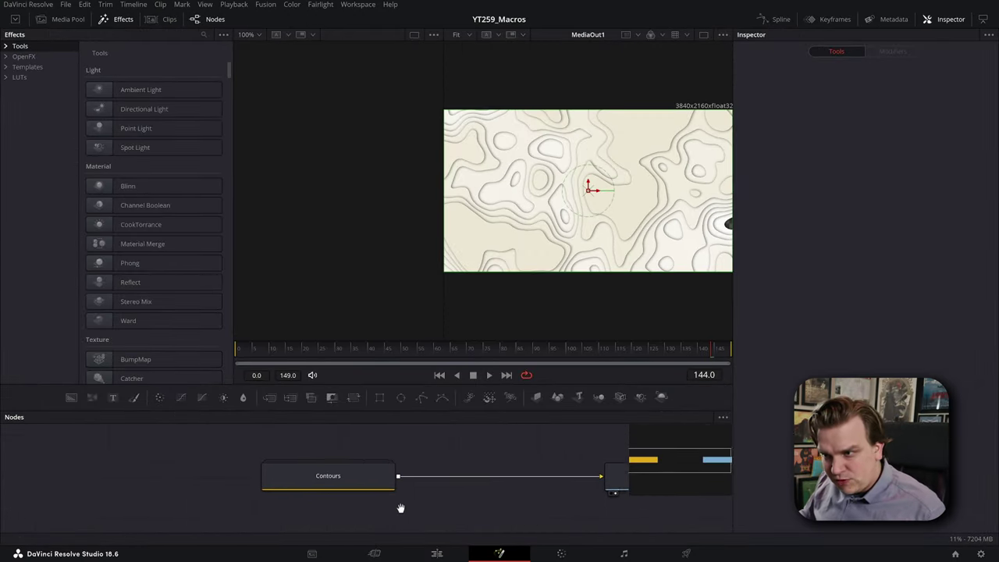
{"action": "scroll", "coordinate": [437, 486], "scroll_direction": "down", "scroll_amount": 5}
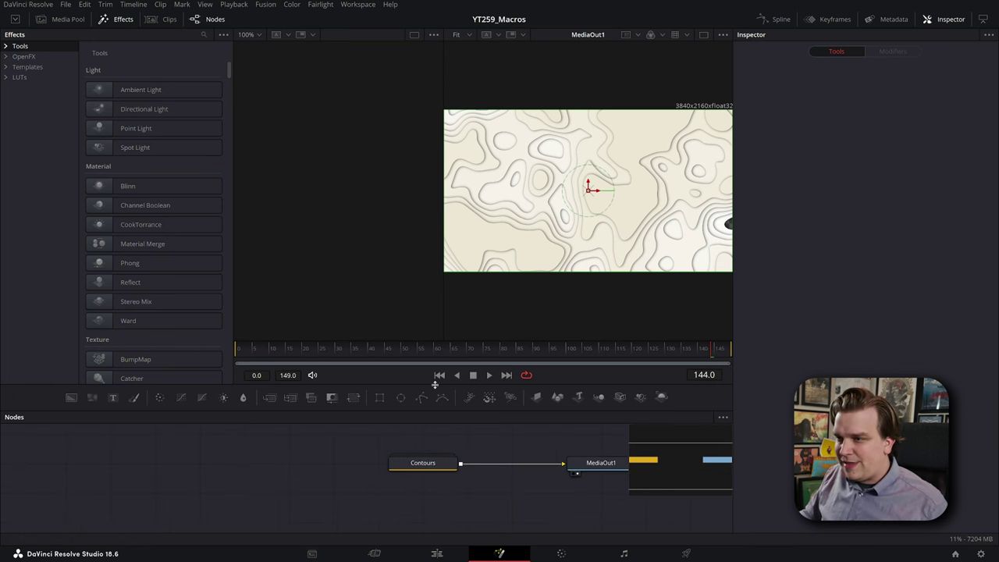
{"action": "left_click_drag", "start_coordinate": [435, 384], "coordinate": [435, 356]}
{"action": "double_click", "coordinate": [431, 437]}
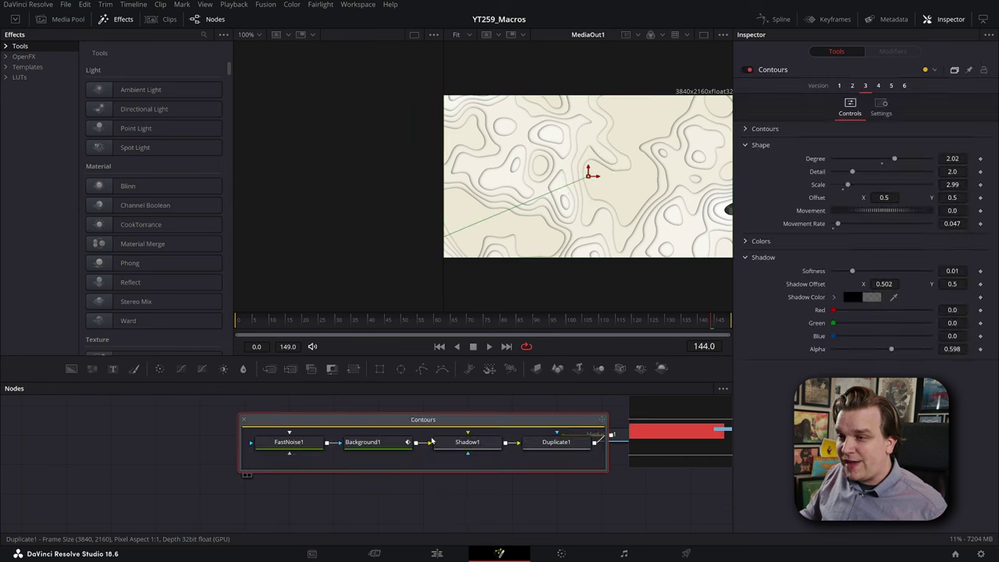
{"action": "left_click_drag", "start_coordinate": [427, 421], "coordinate": [295, 422]}
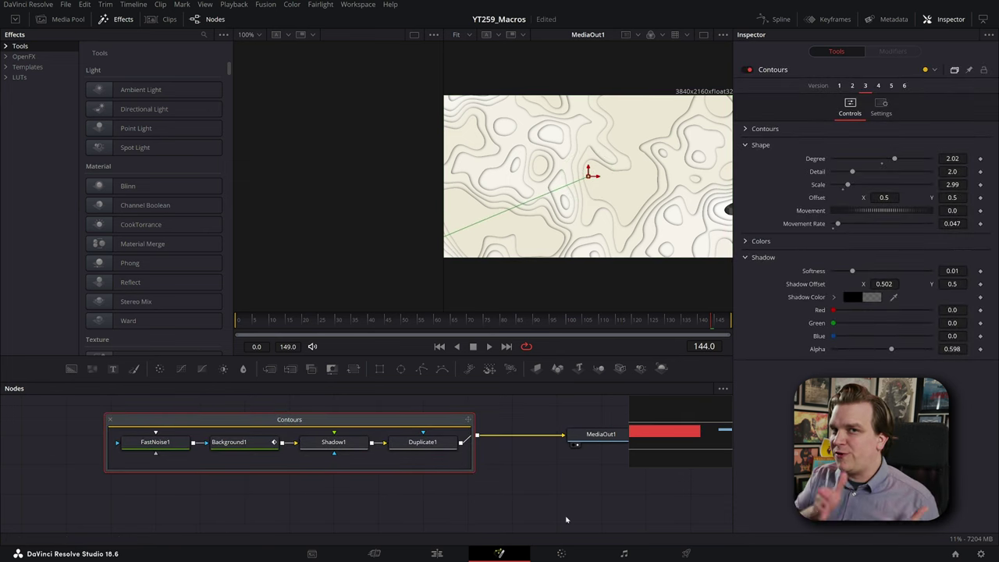
Step: View FastNoise1, Background1, Shadow1 and Duplicate1 one by one in a single large viewer
{"action": "left_click", "coordinate": [154, 442]}
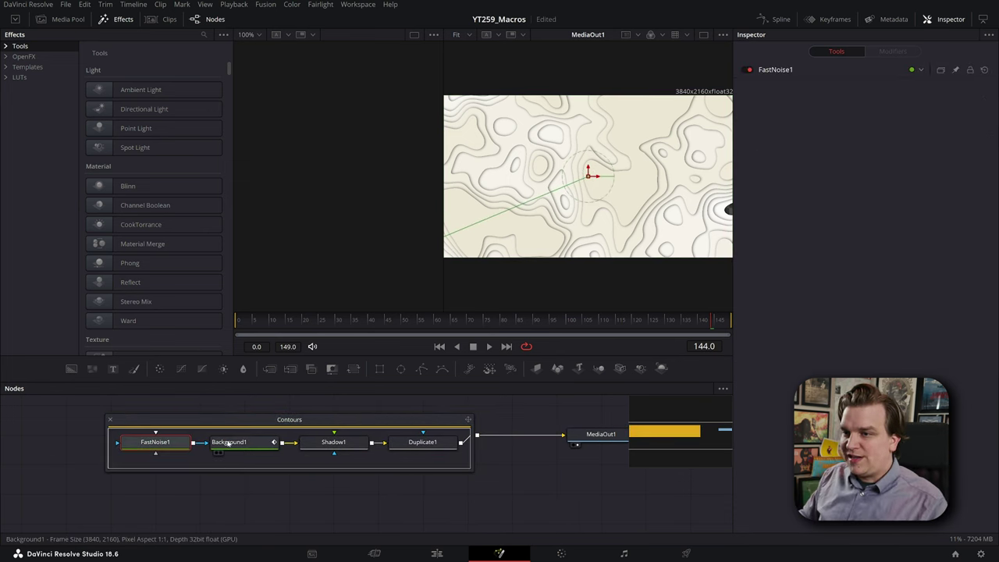
{"action": "key", "text": "1"}
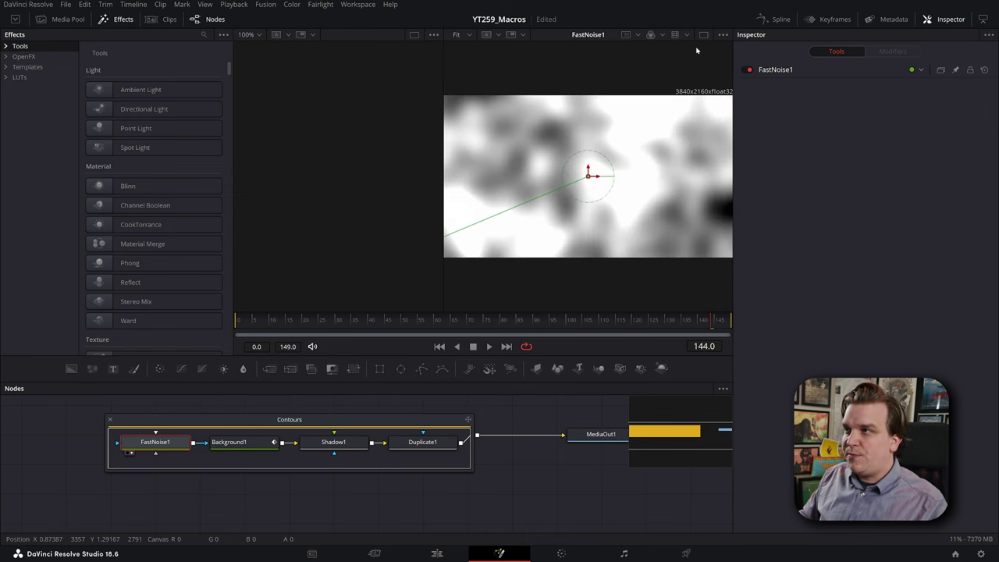
{"action": "left_click", "coordinate": [702, 34]}
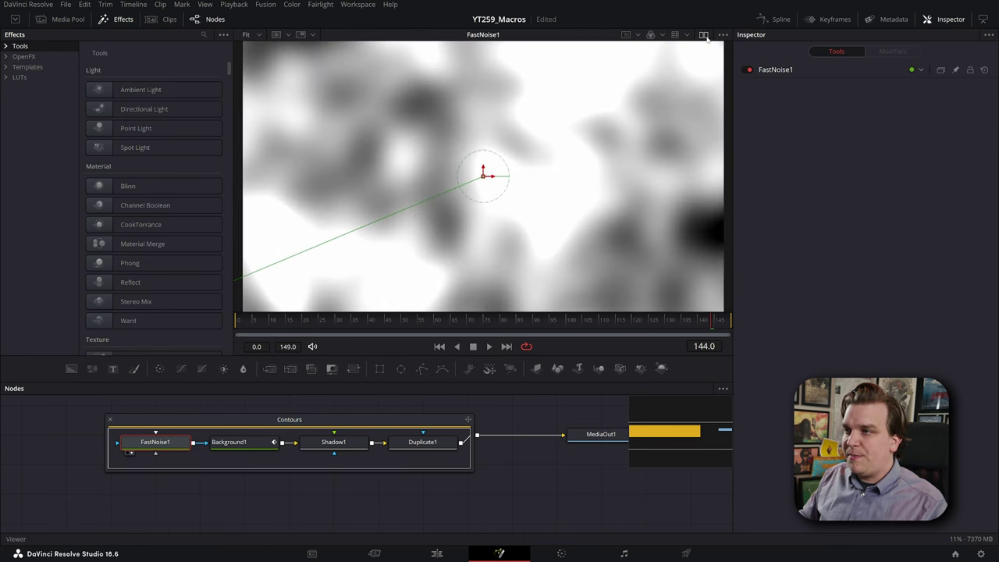
{"action": "left_click", "coordinate": [237, 447]}
{"action": "key", "text": "1"}
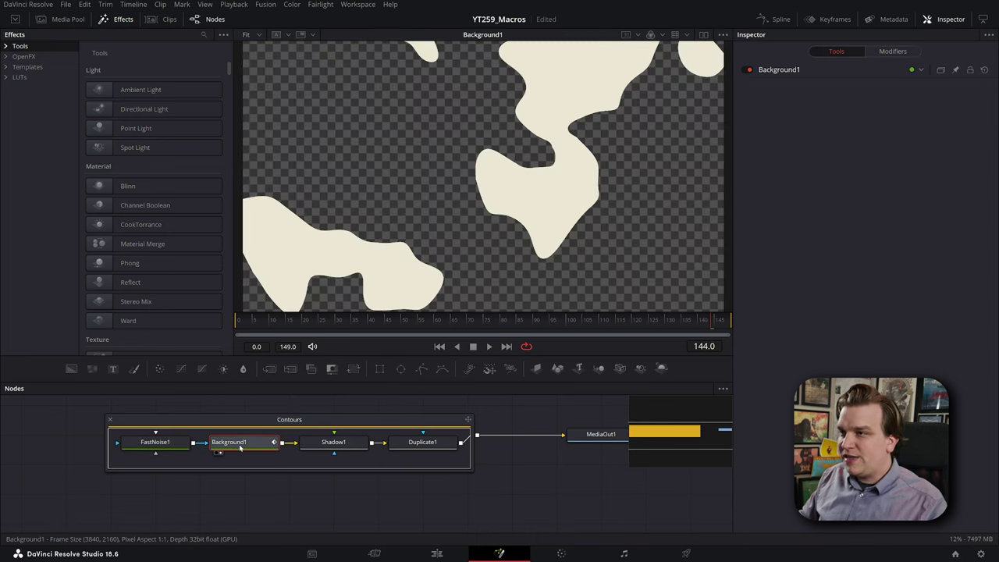
{"action": "left_click", "coordinate": [333, 442]}
{"action": "key", "text": "1"}
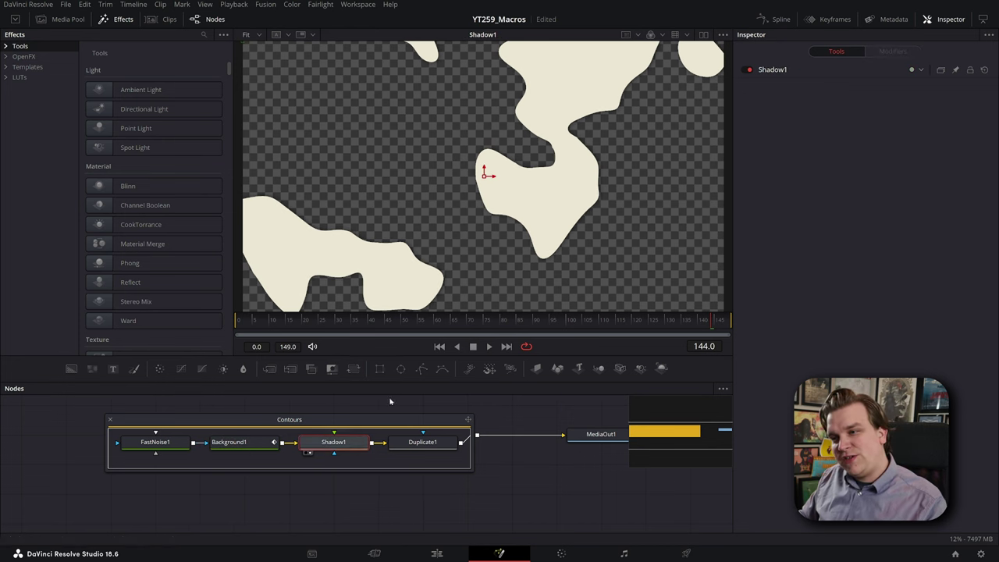
{"action": "left_click", "coordinate": [423, 443]}
{"action": "key", "text": "1"}
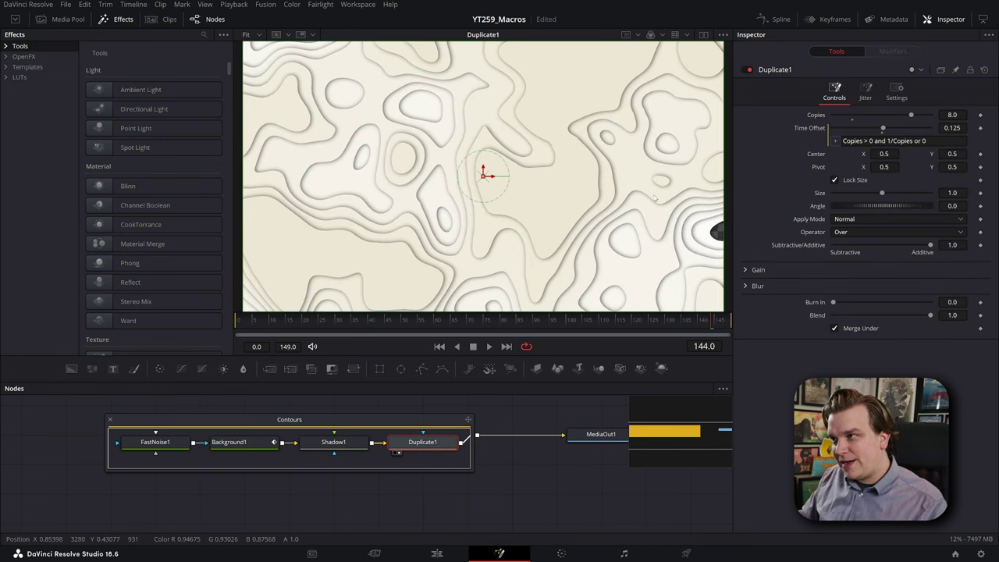
Step: Switch the Contours group to version 2, then version 1's blue waves, and recheck each node
{"action": "left_click", "coordinate": [156, 469]}
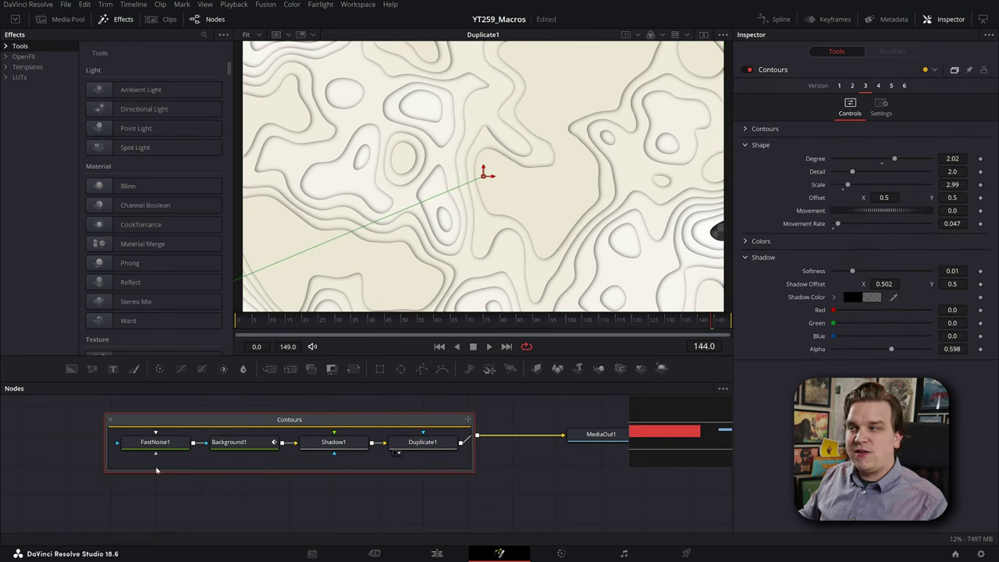
{"action": "left_click", "coordinate": [853, 87]}
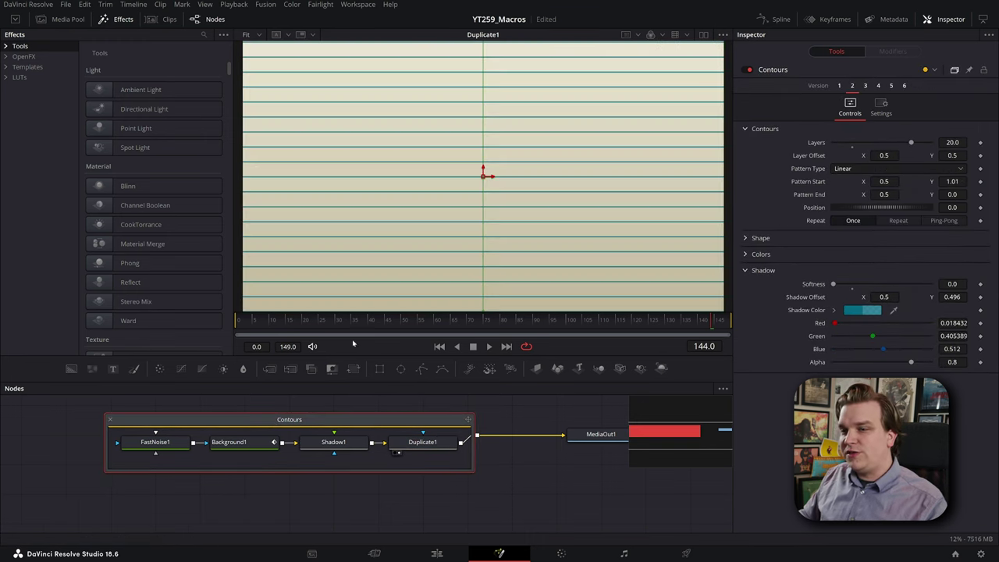
{"action": "left_click", "coordinate": [838, 87]}
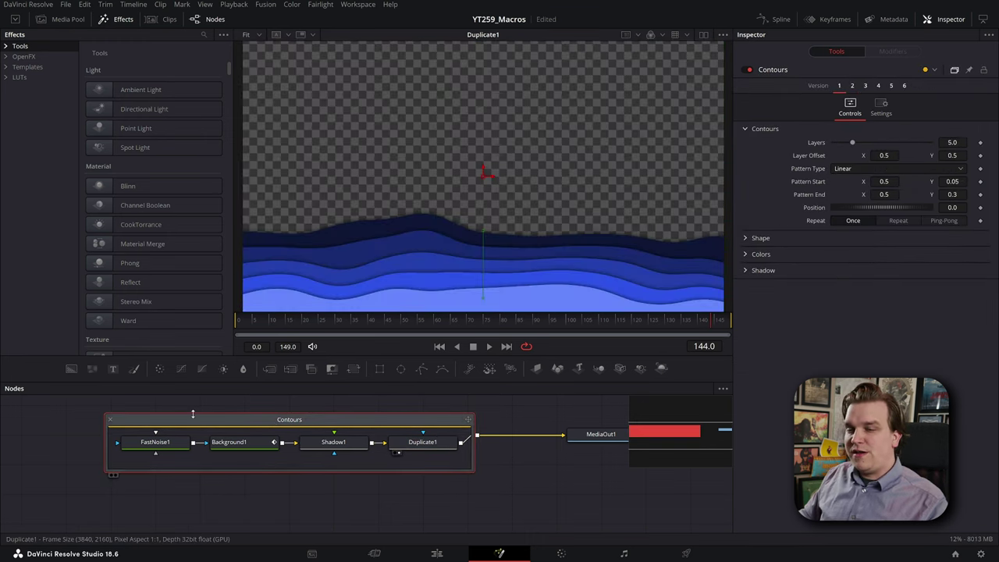
{"action": "left_click", "coordinate": [148, 442]}
{"action": "left_click", "coordinate": [229, 442]}
{"action": "left_click", "coordinate": [321, 445]}
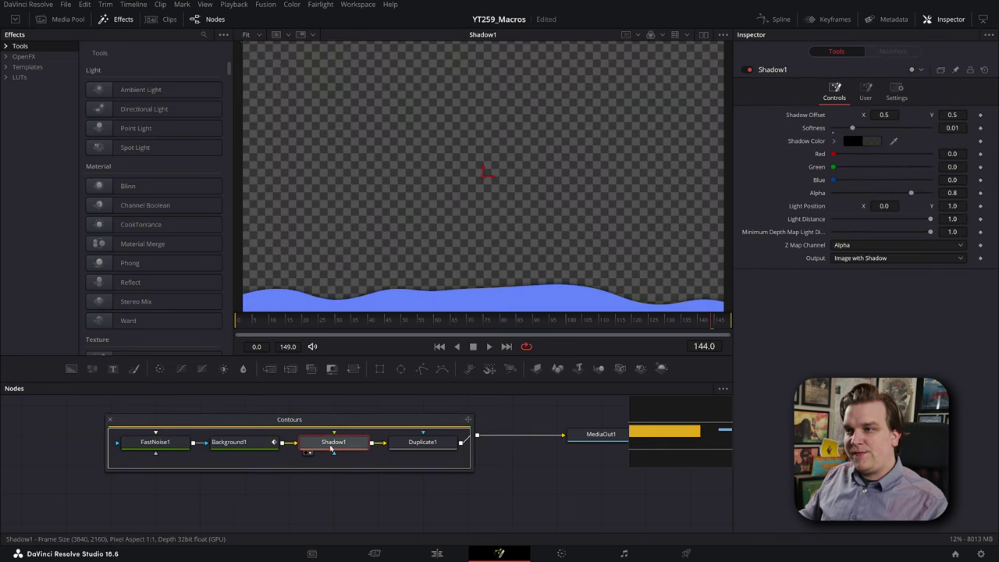
{"action": "left_click", "coordinate": [422, 442]}
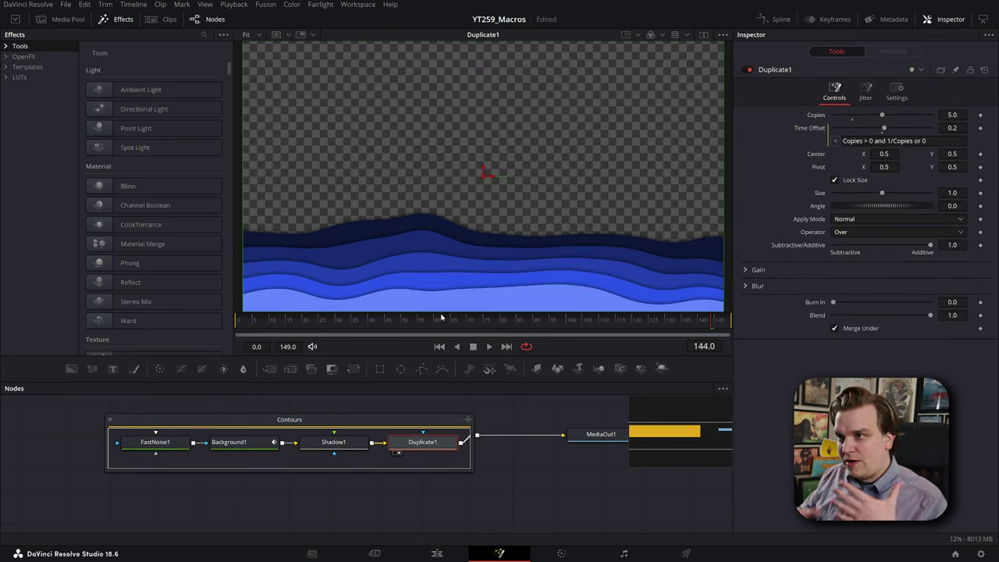
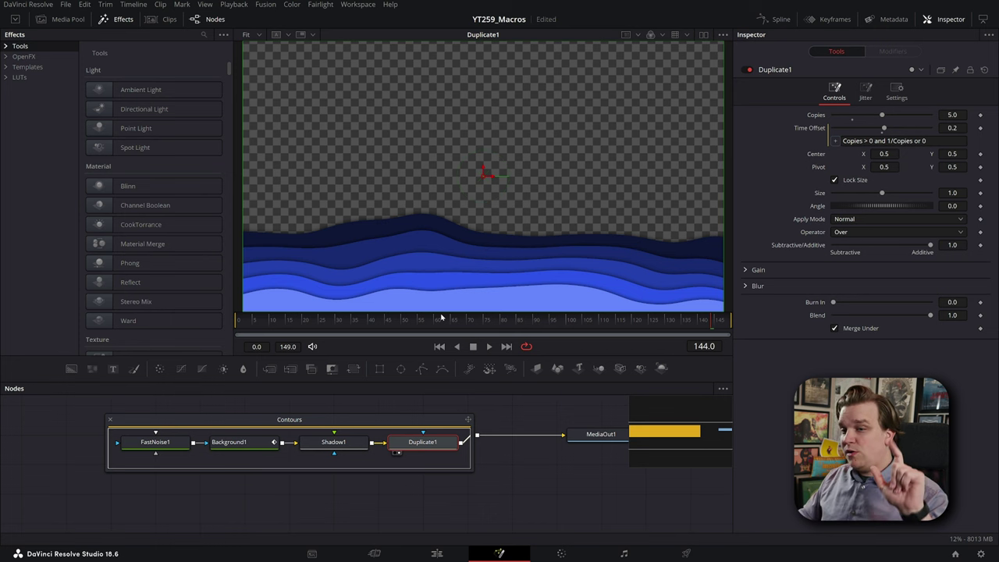
Step: Review the FastNoise1, Background1 and Shadow1 node settings inside the Contours group
{"action": "left_click", "coordinate": [160, 445]}
{"action": "left_click", "coordinate": [228, 442]}
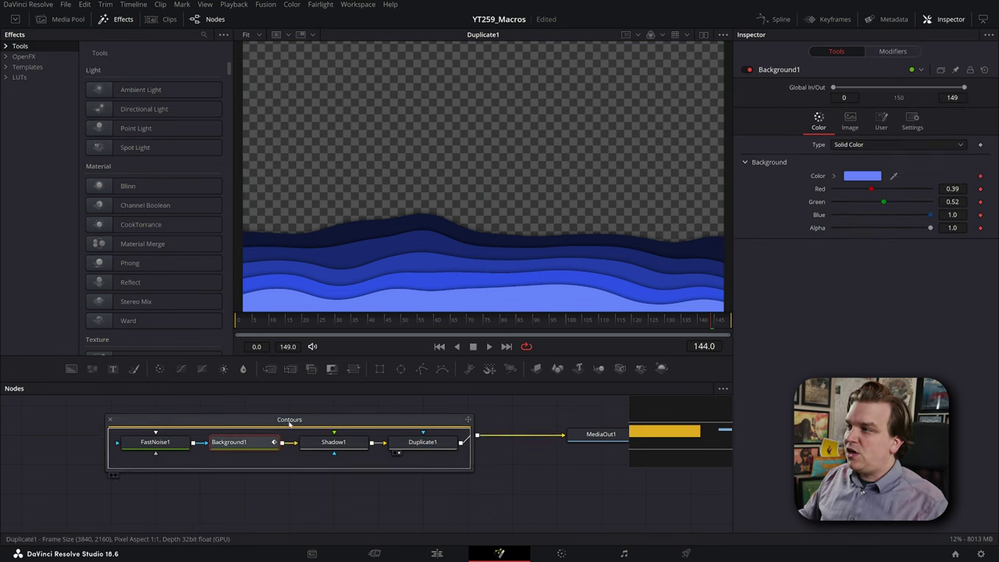
{"action": "left_click", "coordinate": [333, 441]}
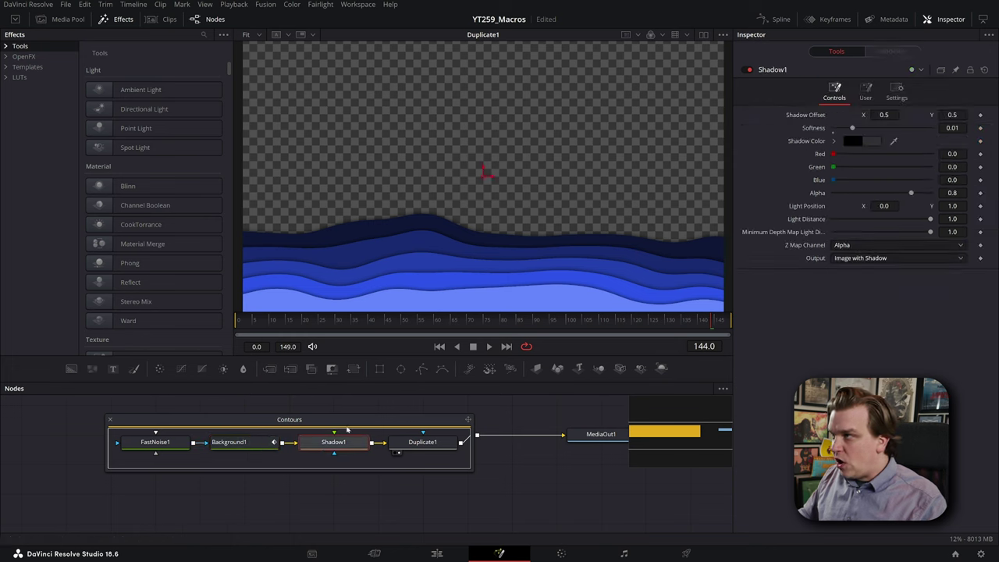
{"action": "left_click", "coordinate": [229, 442]}
{"action": "left_click", "coordinate": [351, 445]}
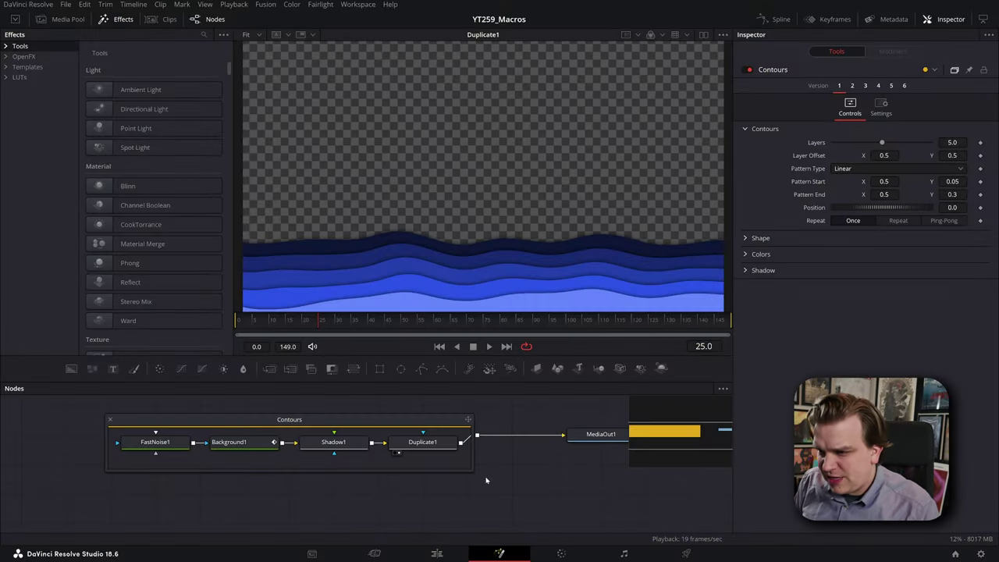
Step: Switch to the Edit page showing the Contours generator clip on Video 1
{"action": "left_click", "coordinate": [437, 553]}
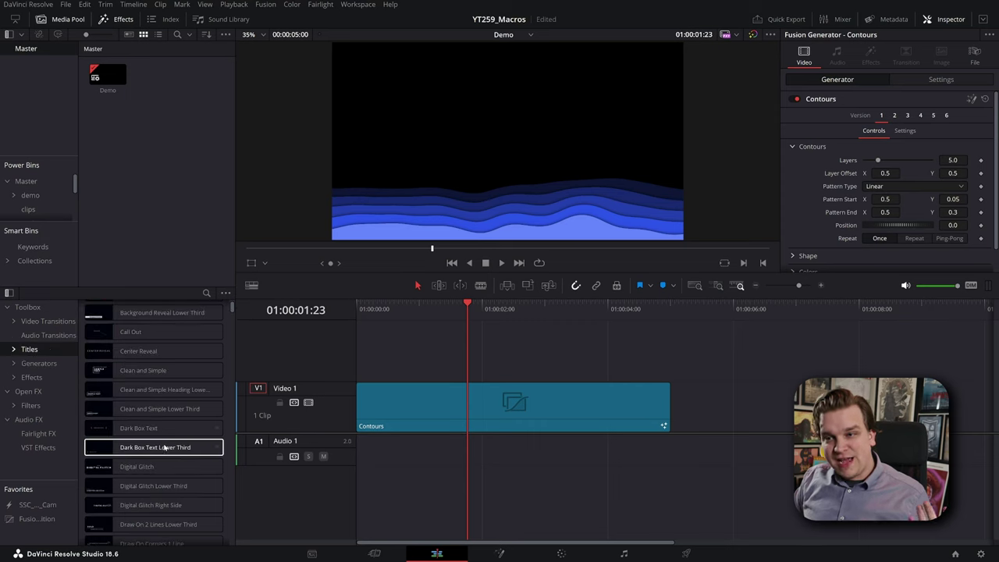
Step: Place the Drop In title on V2 and preview its animation
{"action": "scroll", "coordinate": [165, 448], "scroll_direction": "down", "scroll_amount": 3}
{"action": "left_click_drag", "start_coordinate": [160, 473], "coordinate": [528, 355]}
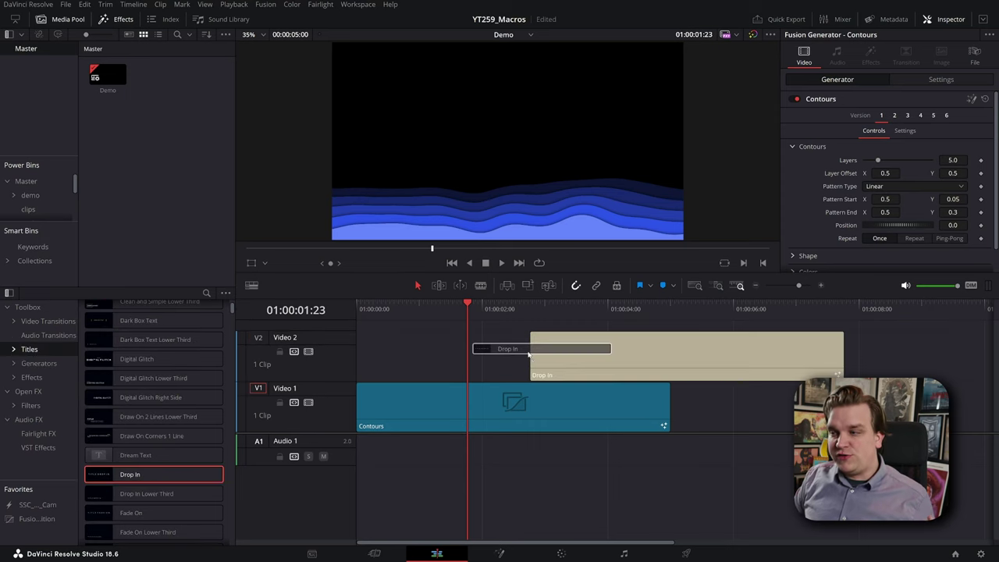
{"action": "left_click_drag", "start_coordinate": [547, 316], "coordinate": [611, 334]}
Step: Add the Halo gameplay clip to the video and audio tracks, playhead near 11 seconds
{"action": "left_click", "coordinate": [611, 334]}
{"action": "left_click", "coordinate": [28, 209]}
{"action": "key", "text": "ctrl+minus"}
{"action": "left_click_drag", "start_coordinate": [205, 75], "coordinate": [679, 406]}
{"action": "left_click", "coordinate": [765, 357]}
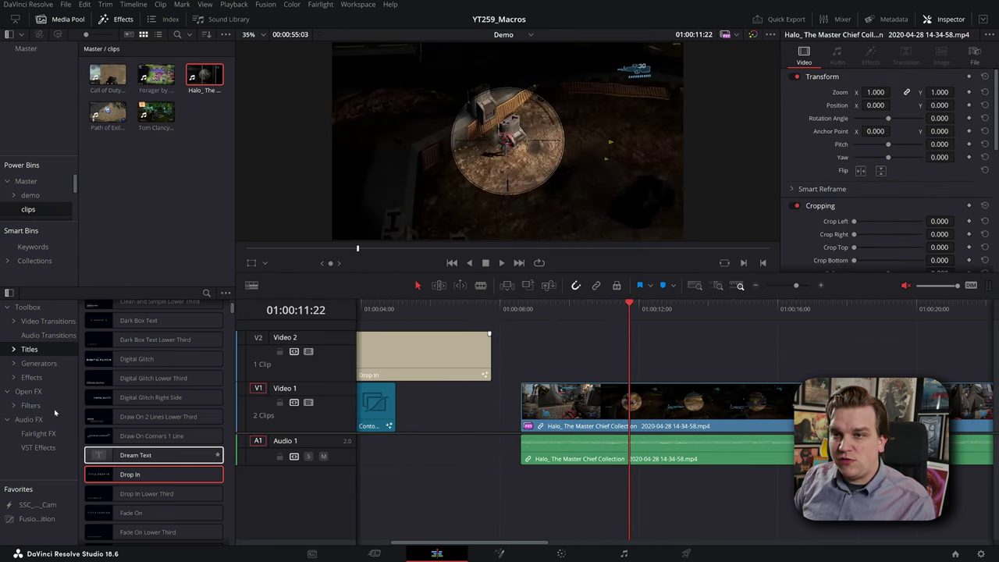
Step: Apply the SSC_RGB Split effect on track V2
{"action": "left_click", "coordinate": [31, 376]}
{"action": "scroll", "coordinate": [143, 420], "scroll_direction": "down", "scroll_amount": 4}
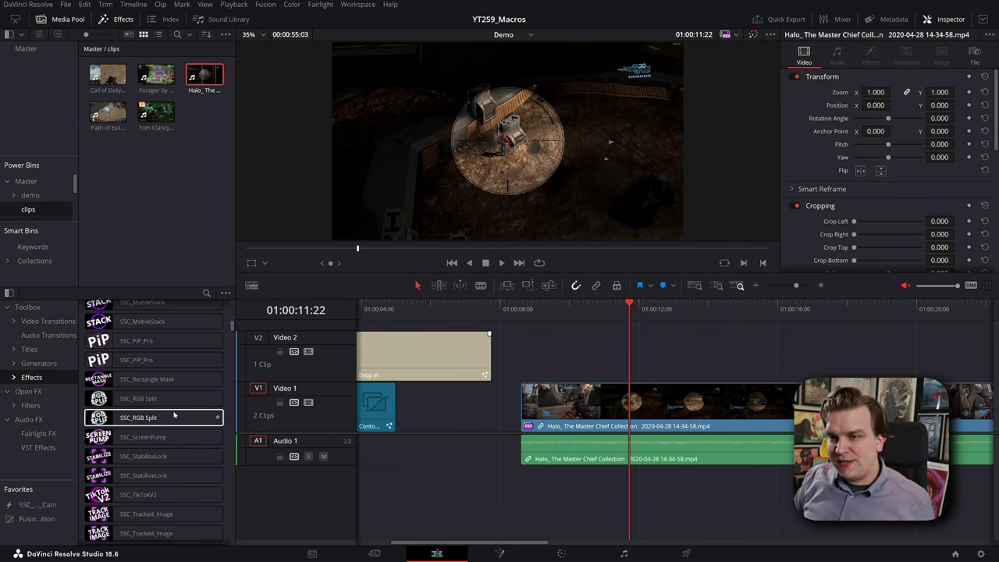
{"action": "left_click_drag", "start_coordinate": [143, 419], "coordinate": [670, 408]}
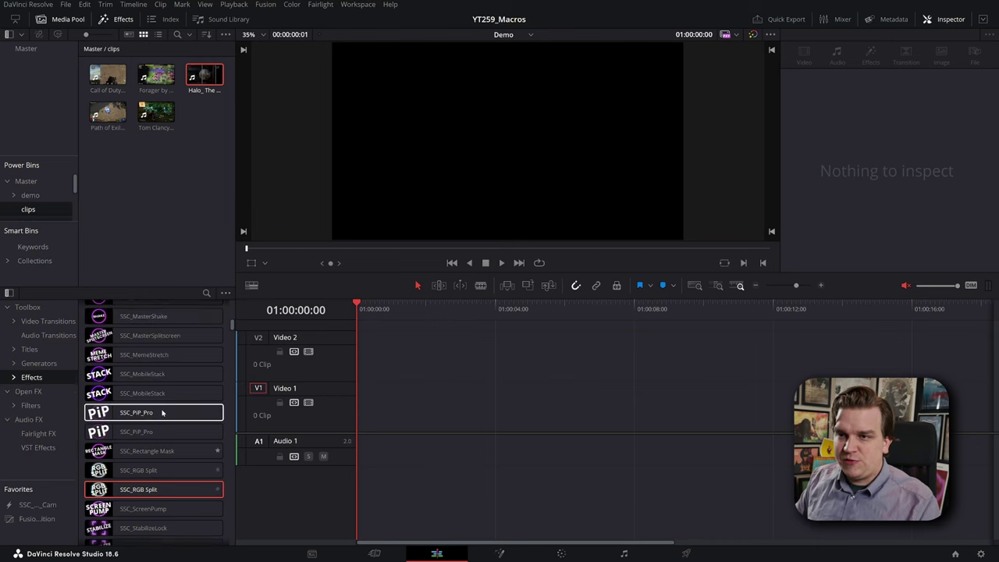
Step: Add a Fusion Composition clip to V1 and open it on the Fusion page
{"action": "scroll", "coordinate": [164, 400], "scroll_direction": "up", "scroll_amount": 2}
{"action": "left_click_drag", "start_coordinate": [156, 348], "coordinate": [358, 428]}
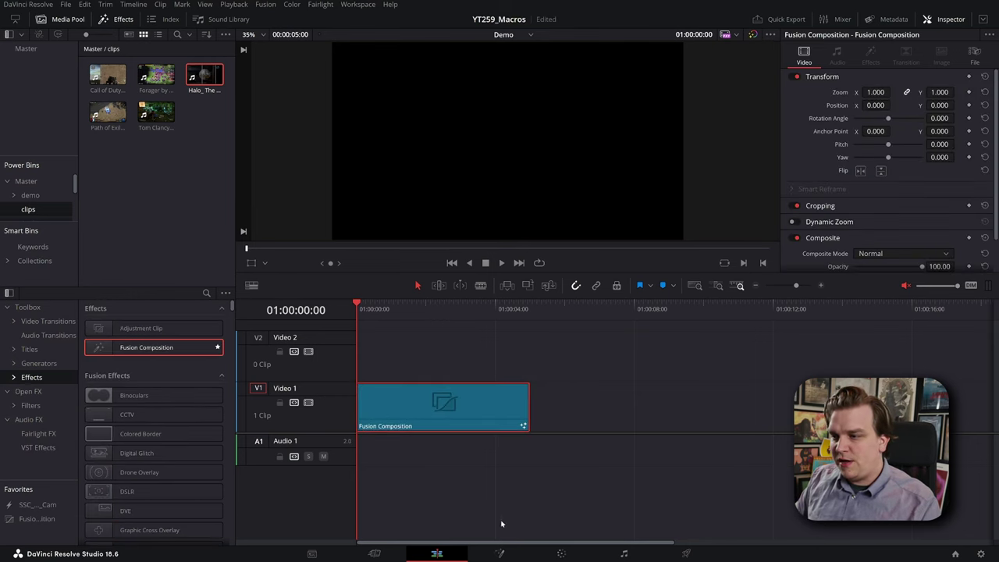
{"action": "left_click", "coordinate": [500, 554]}
Step: Recentre the node graph on MediaOut1 and add a Text+ node
{"action": "left_click_drag", "start_coordinate": [250, 445], "coordinate": [419, 443]}
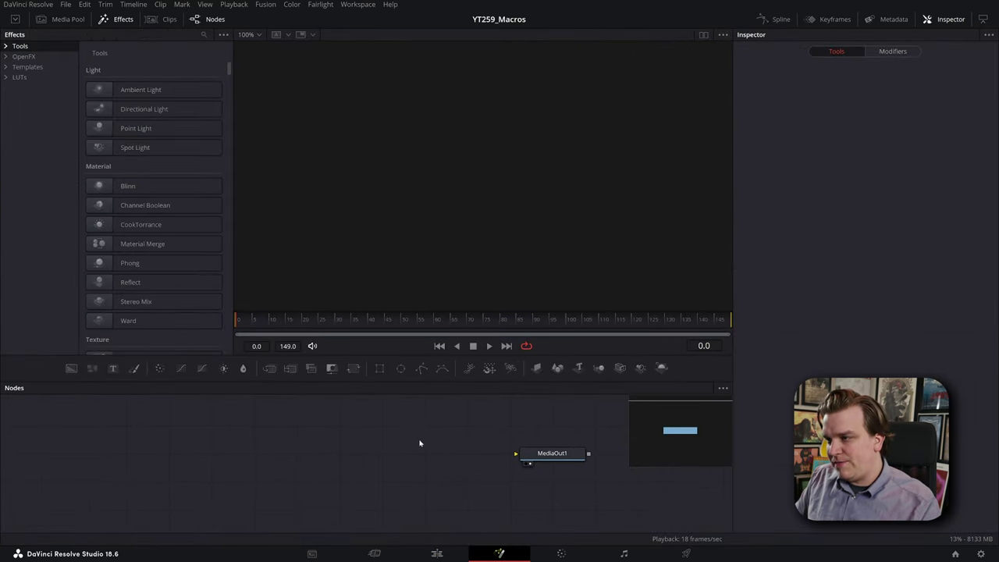
{"action": "left_click", "coordinate": [544, 455]}
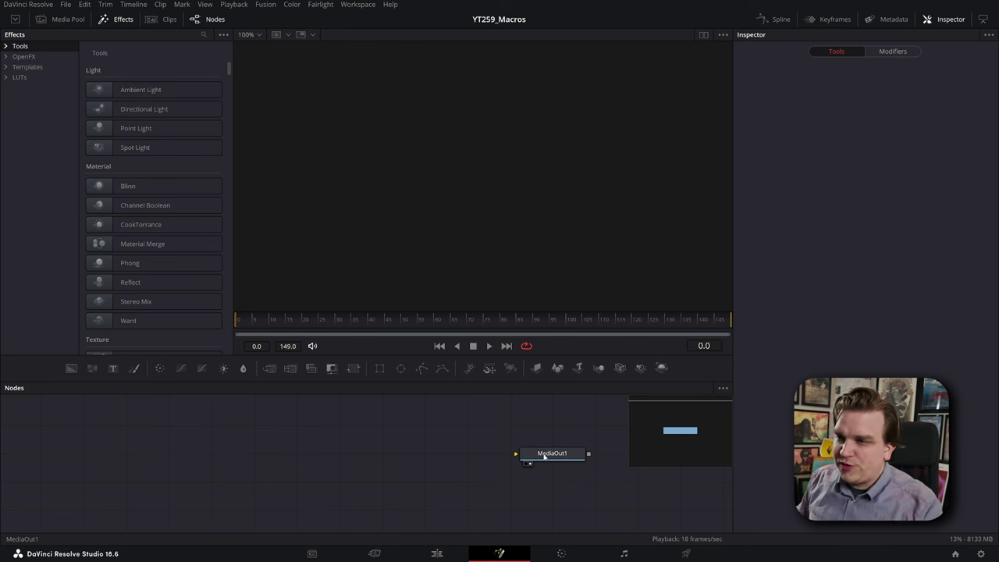
{"action": "mouse_move", "coordinate": [285, 465]}
{"action": "left_mouse_down"}
{"action": "mouse_move", "coordinate": [270, 464]}
{"action": "mouse_move", "coordinate": [290, 463]}
{"action": "left_mouse_up"}
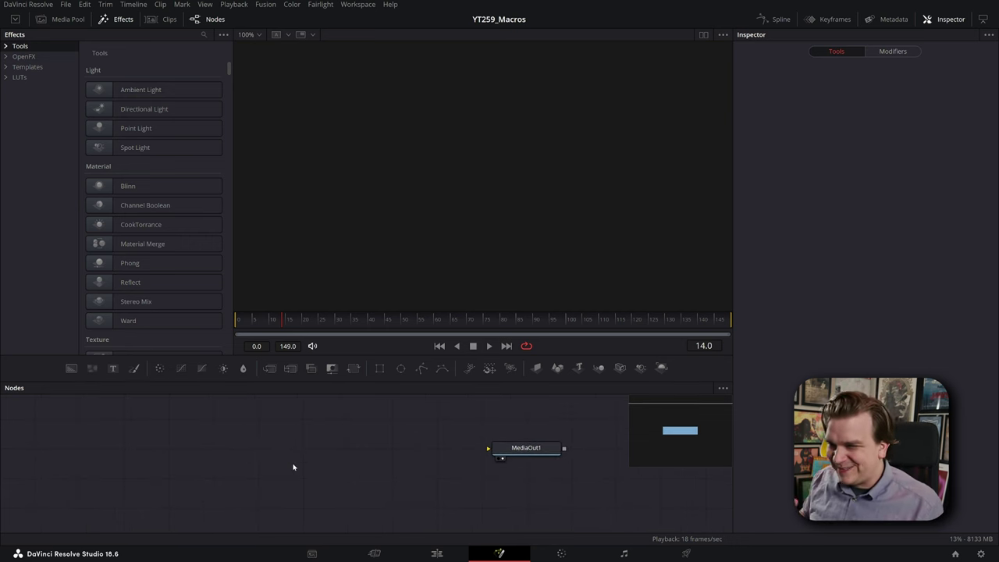
{"action": "left_click", "coordinate": [113, 370]}
Step: Connect Text1 to MediaOut1 and enter the person's name as the title text
{"action": "left_click_drag", "start_coordinate": [276, 478], "coordinate": [186, 457]}
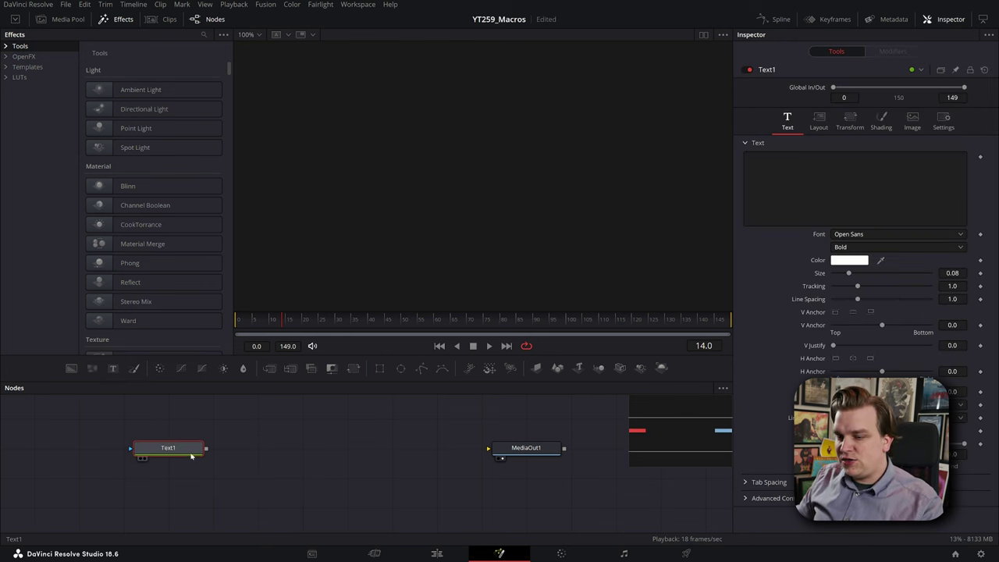
{"action": "left_click_drag", "start_coordinate": [475, 459], "coordinate": [488, 449]}
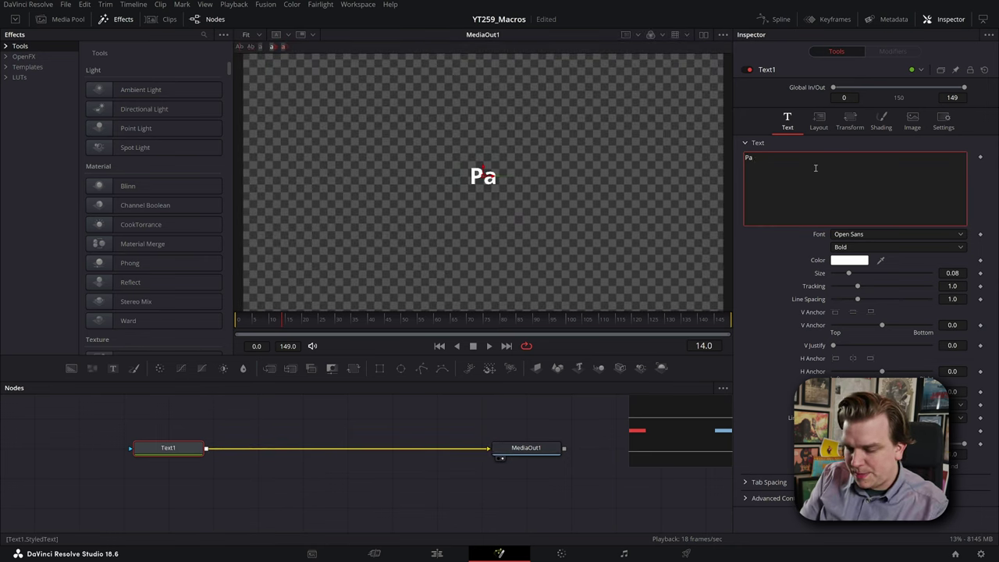
{"action": "type", "text": "k Stirling"}
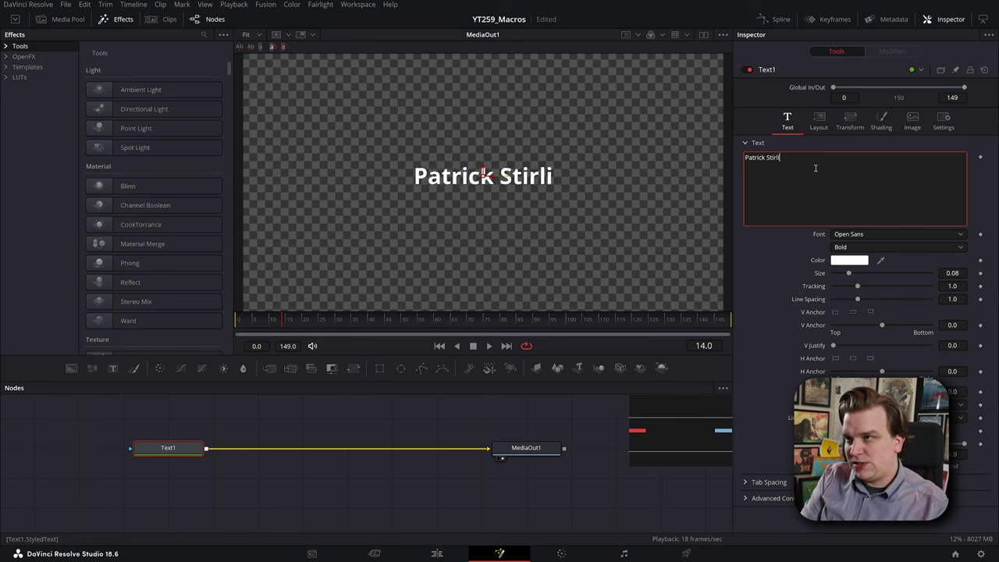
{"action": "left_click", "coordinate": [540, 250]}
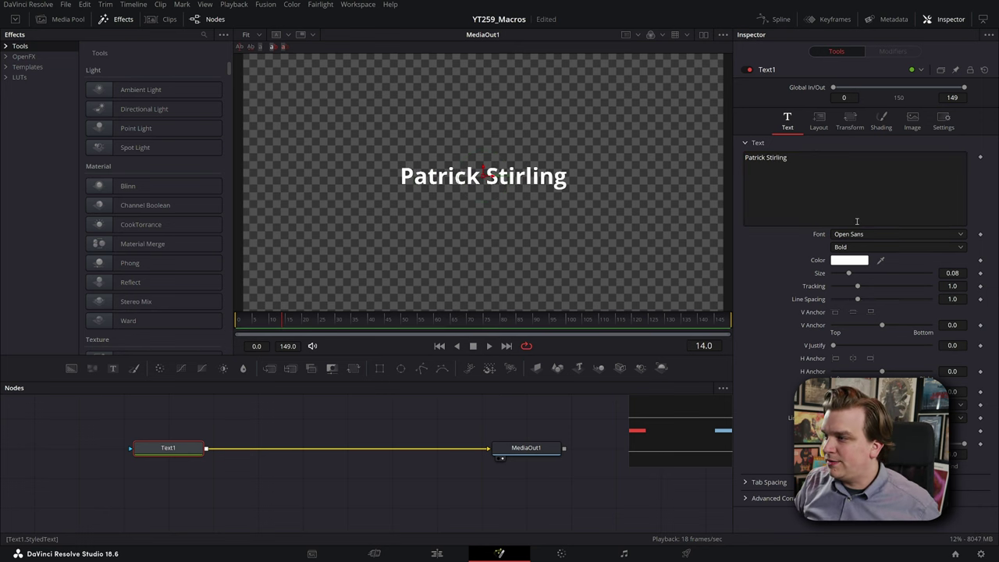
Step: Anchor the title on its left edge, shift it left and remove stray letters
{"action": "left_click", "coordinate": [834, 358]}
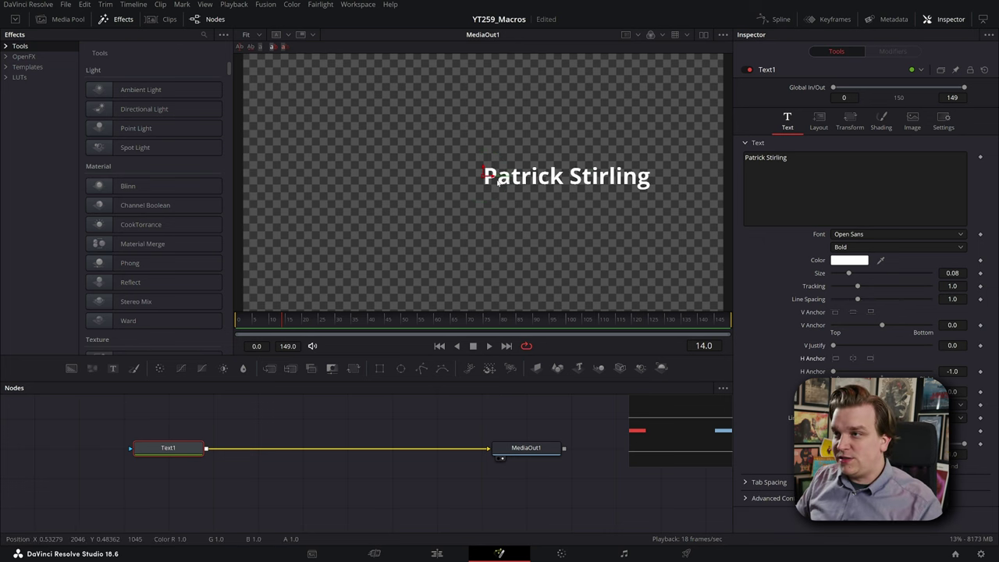
{"action": "left_click_drag", "start_coordinate": [484, 176], "coordinate": [405, 175]}
{"action": "left_click", "coordinate": [874, 169]}
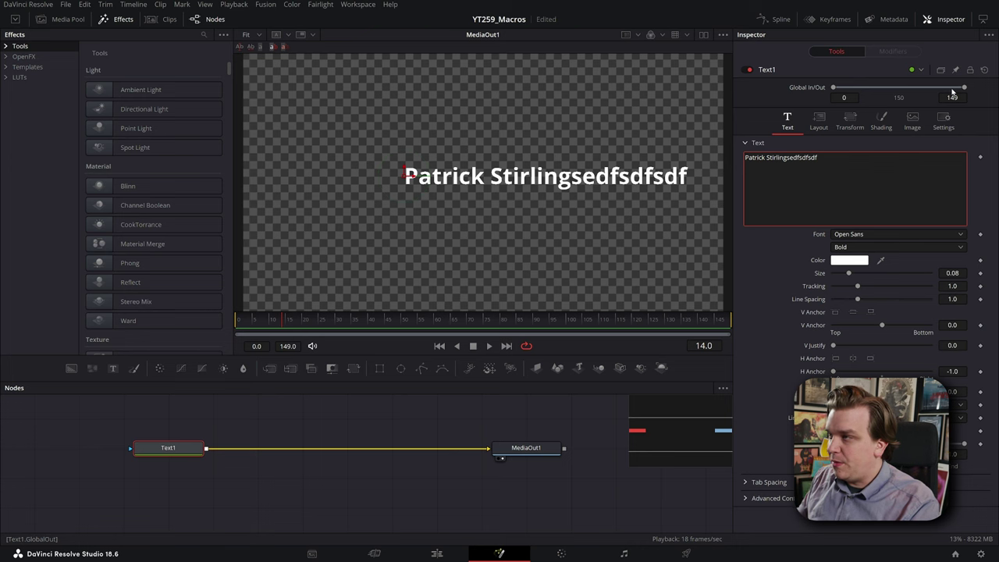
{"action": "key", "text": "BackSpace"}
{"action": "key", "text": "BackSpace"}
{"action": "key", "text": "BackSpace"}
{"action": "key", "text": "BackSpace"}
{"action": "key", "text": "BackSpace"}
{"action": "key", "text": "BackSpace"}
{"action": "key", "text": "BackSpace"}
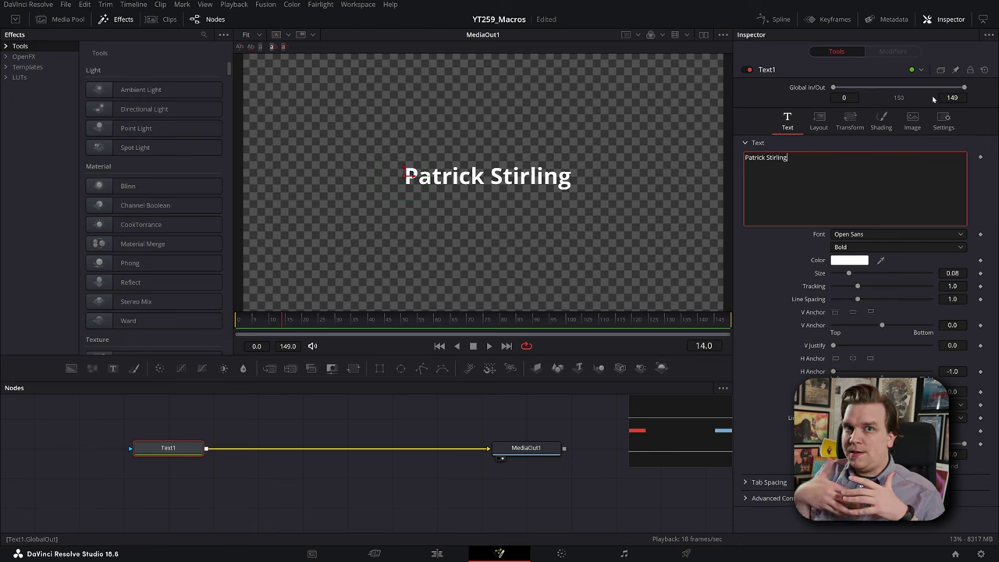
Step: Enable shading element 2 as a border-fill box at Text level
{"action": "left_click", "coordinate": [881, 121]}
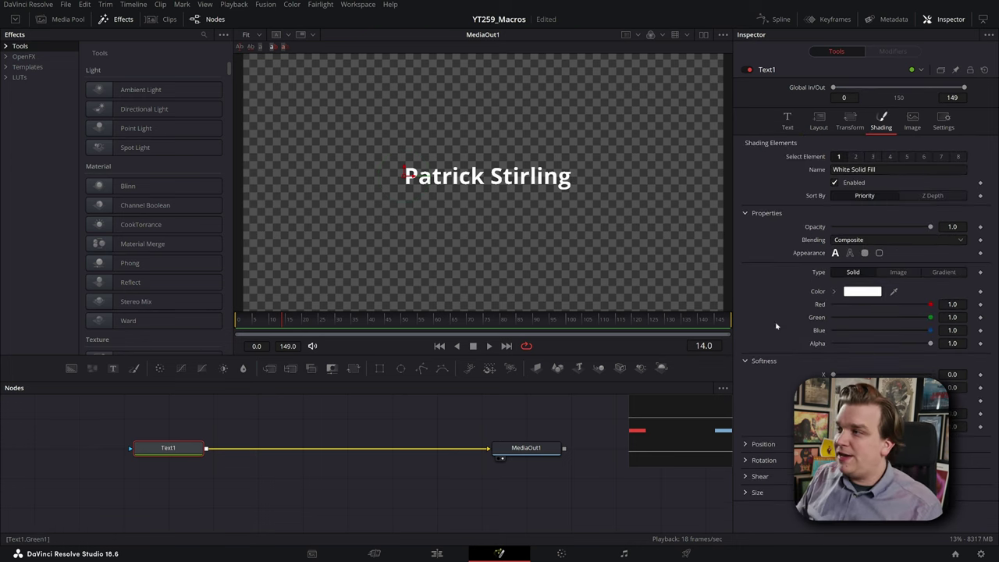
{"action": "left_click", "coordinate": [856, 157]}
{"action": "left_click", "coordinate": [844, 185]}
{"action": "scroll", "coordinate": [486, 227], "scroll_direction": "up", "scroll_amount": 3}
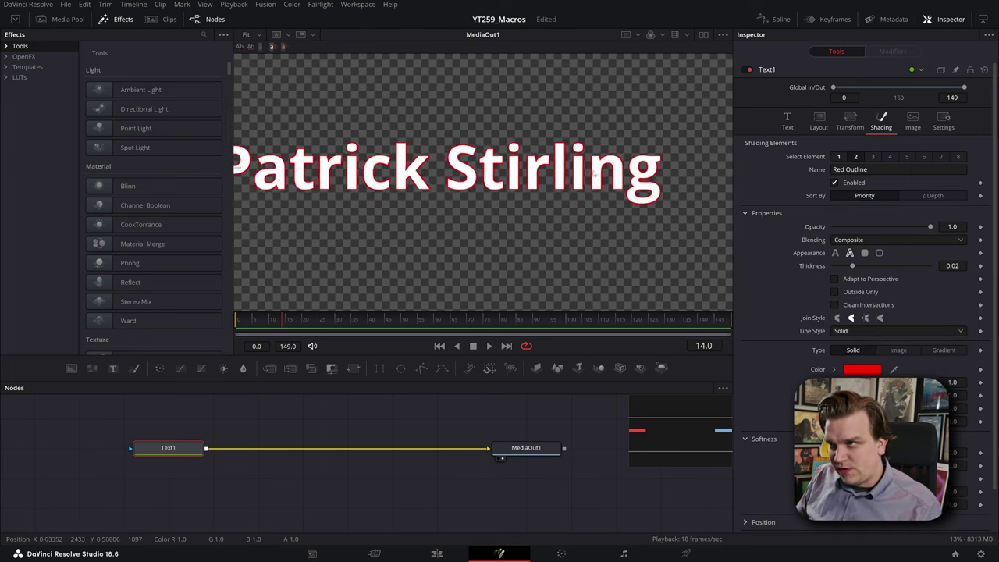
{"action": "scroll", "coordinate": [517, 219], "scroll_direction": "down", "scroll_amount": 2}
{"action": "scroll", "coordinate": [518, 218], "scroll_direction": "up", "scroll_amount": 1}
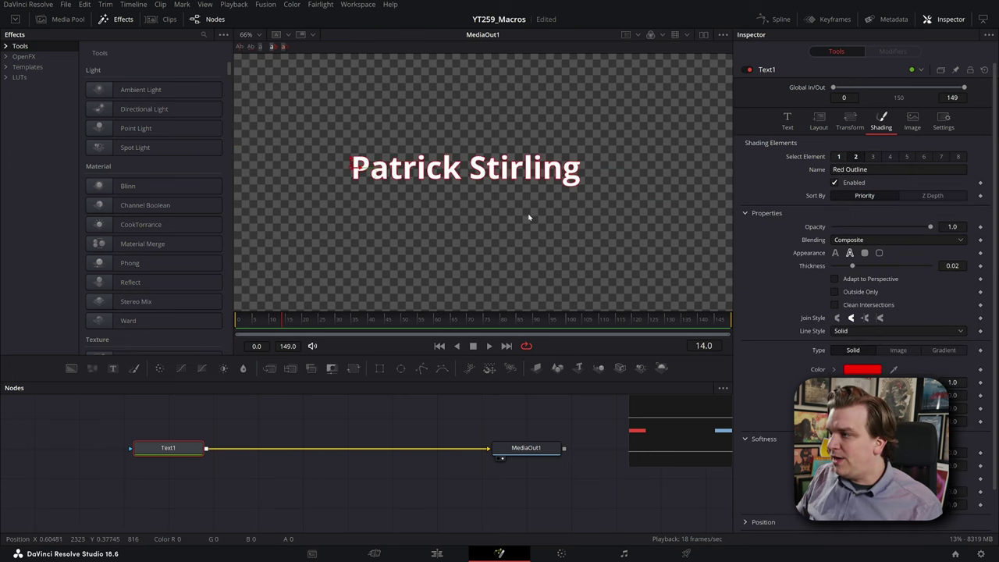
{"action": "left_click", "coordinate": [865, 253]}
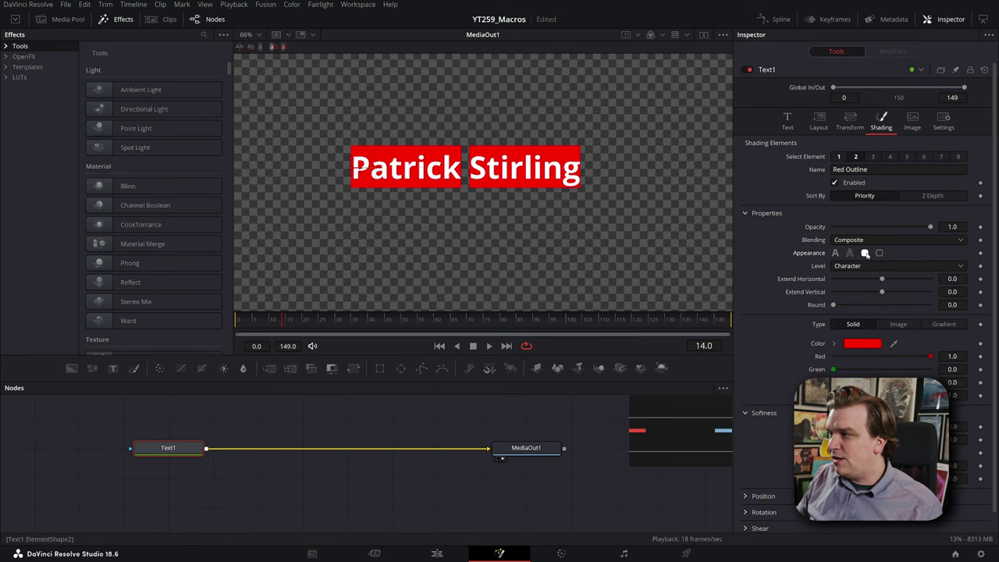
{"action": "left_click", "coordinate": [862, 266]}
{"action": "left_click", "coordinate": [851, 280]}
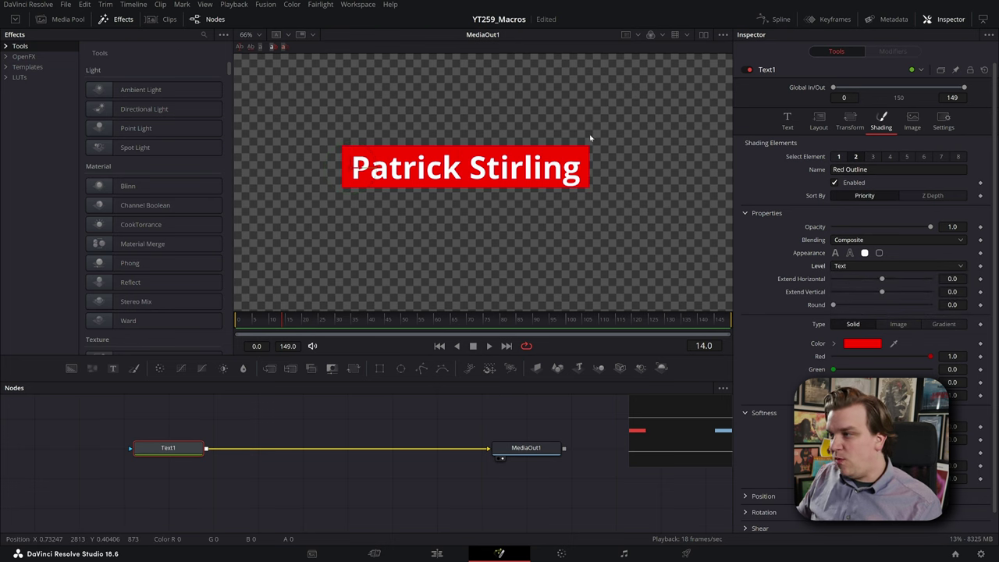
Step: Set the box colour's red, green and blue values to 0.1 for dark grey
{"action": "left_click_drag", "start_coordinate": [931, 358], "coordinate": [847, 374]}
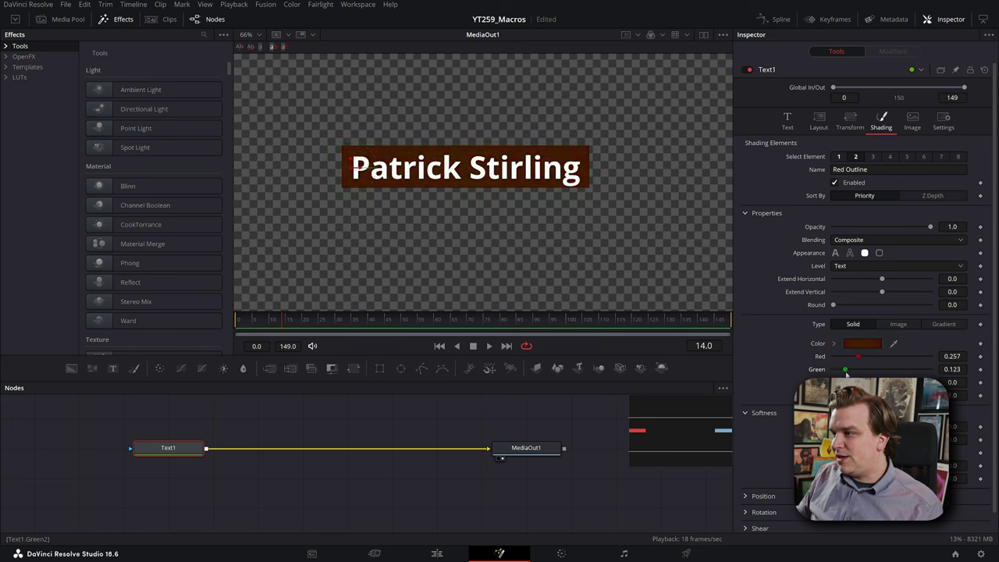
{"action": "type", "text": "0.2"}
{"action": "key", "text": "Tab"}
{"action": "type", "text": "0.2"}
{"action": "key", "text": "Tab"}
{"action": "left_click", "coordinate": [952, 357]}
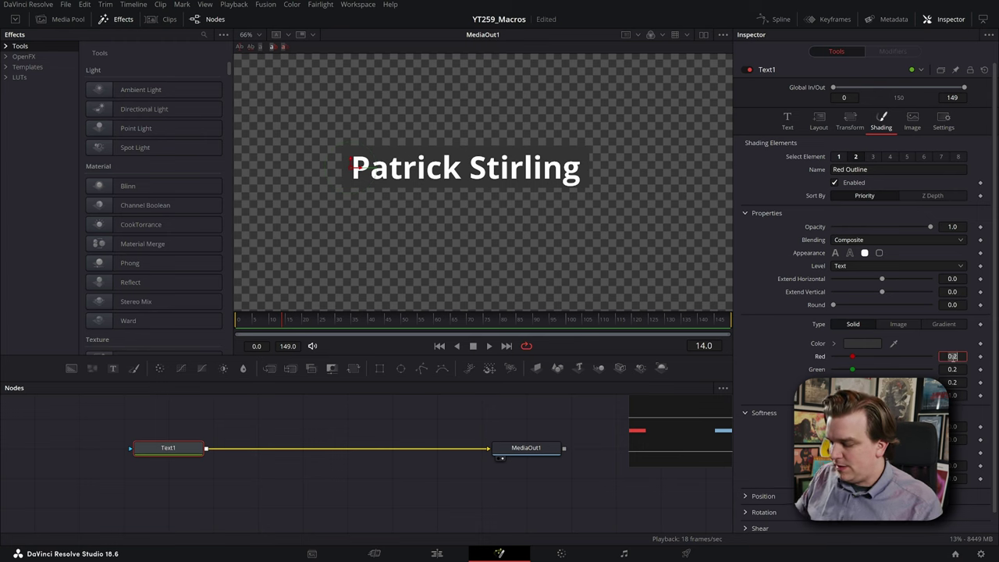
{"action": "type", "text": "0.1"}
{"action": "key", "text": "Tab"}
{"action": "type", "text": "0.1"}
{"action": "key", "text": "Tab"}
{"action": "type", "text": "0.1"}
{"action": "key", "text": "Tab"}
{"action": "scroll", "coordinate": [530, 234], "scroll_direction": "down", "scroll_amount": 3}
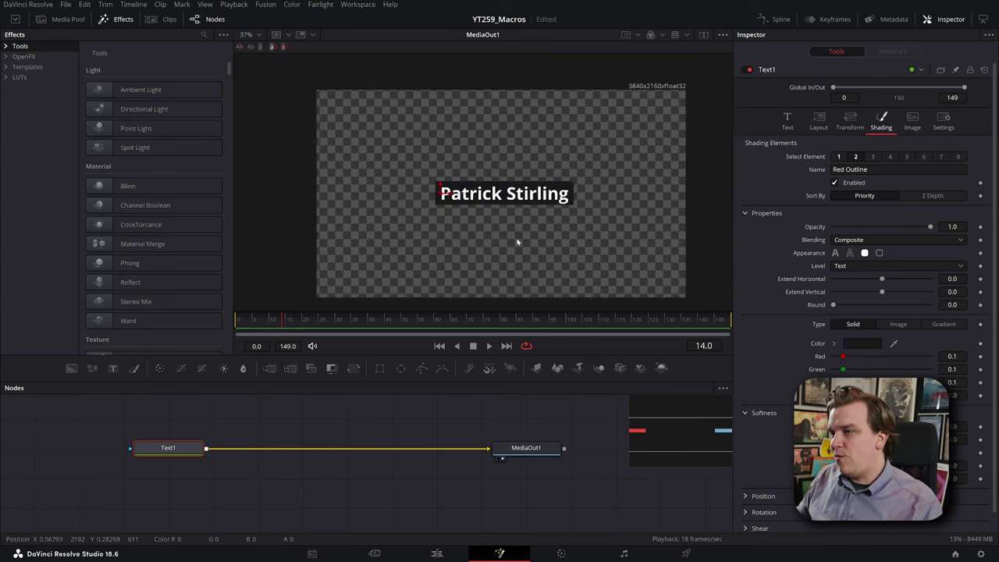
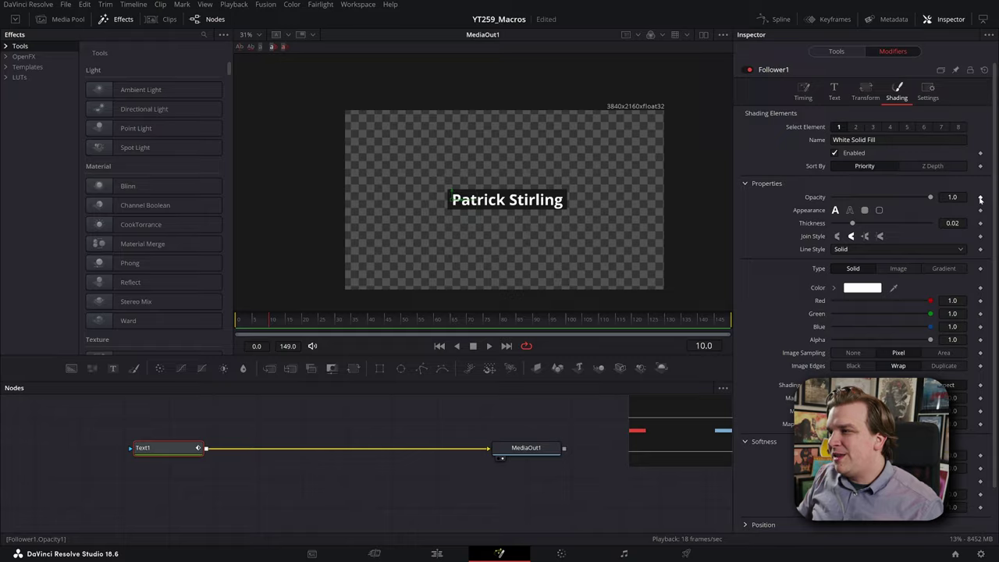
Step: Keyframe Follower opacity from 0 at frame 10 up to 1.0 so the letters fade in
{"action": "left_click", "coordinate": [981, 197]}
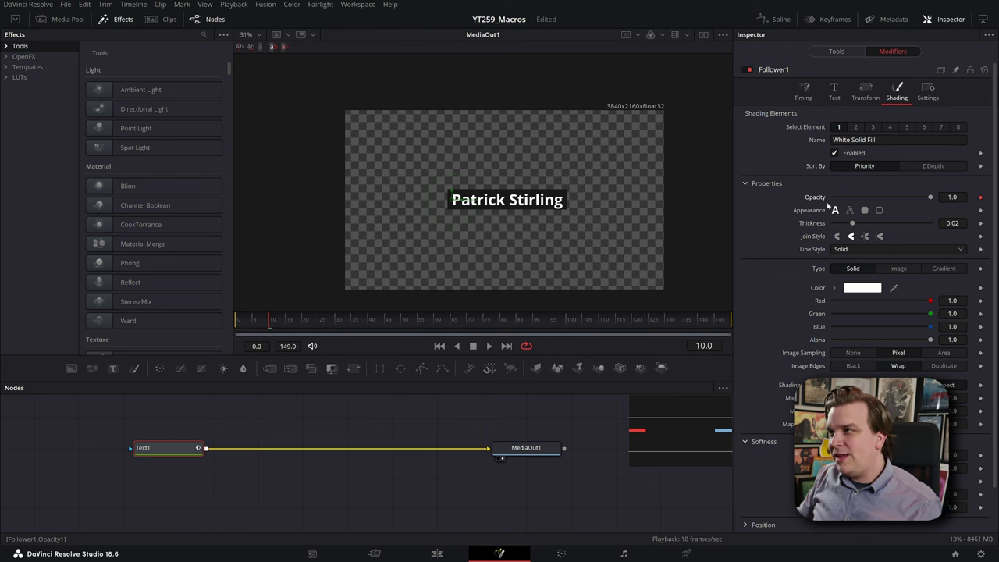
{"action": "left_click", "coordinate": [839, 53]}
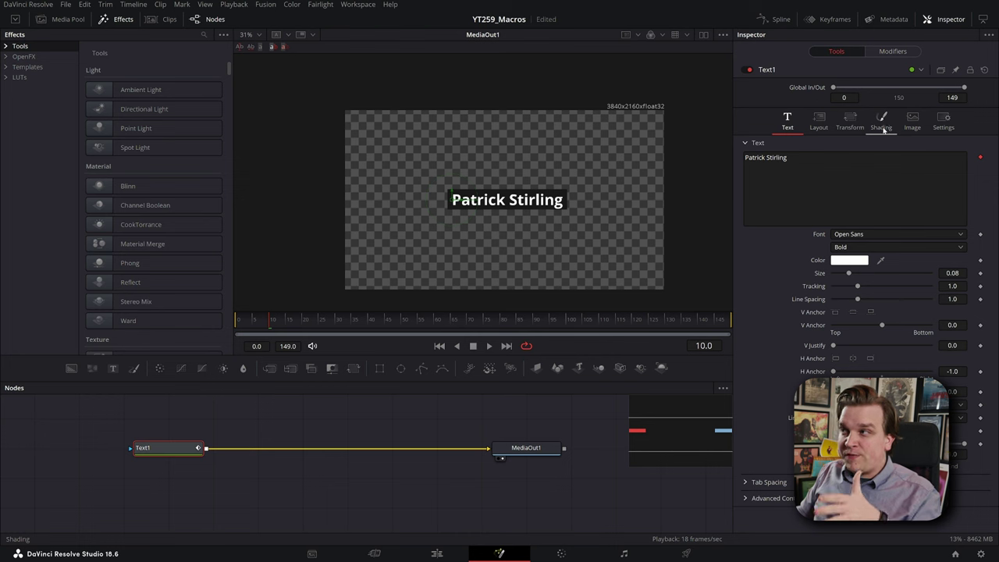
{"action": "left_click", "coordinate": [893, 51]}
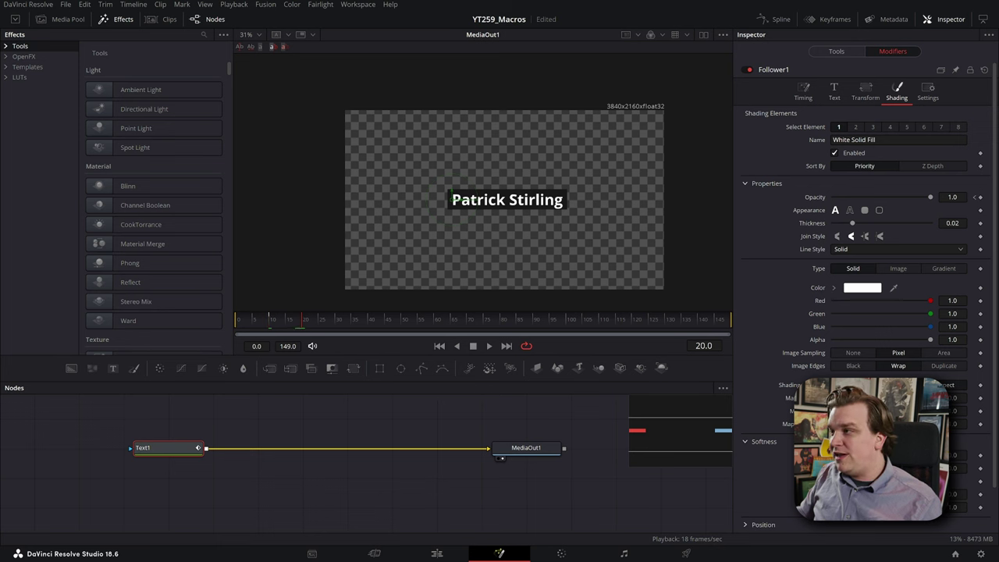
{"action": "left_click", "coordinate": [975, 199]}
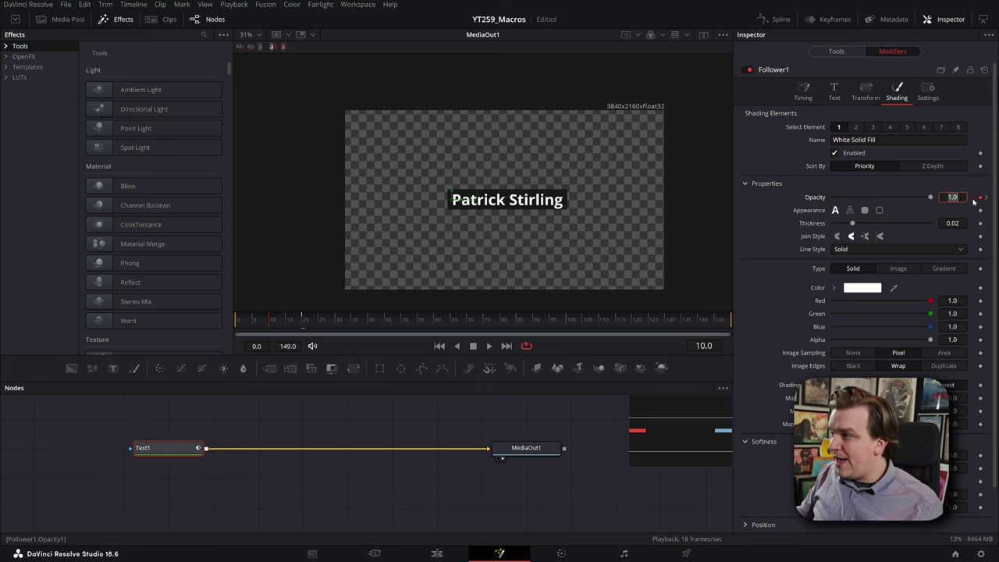
{"action": "left_click_drag", "start_coordinate": [928, 198], "coordinate": [833, 198]}
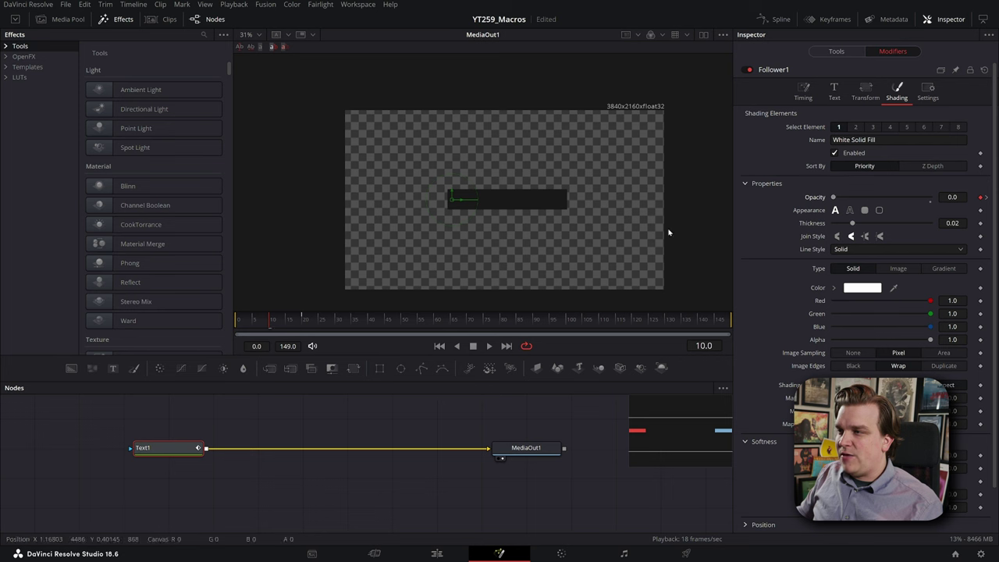
{"action": "left_click_drag", "start_coordinate": [270, 325], "coordinate": [345, 359]}
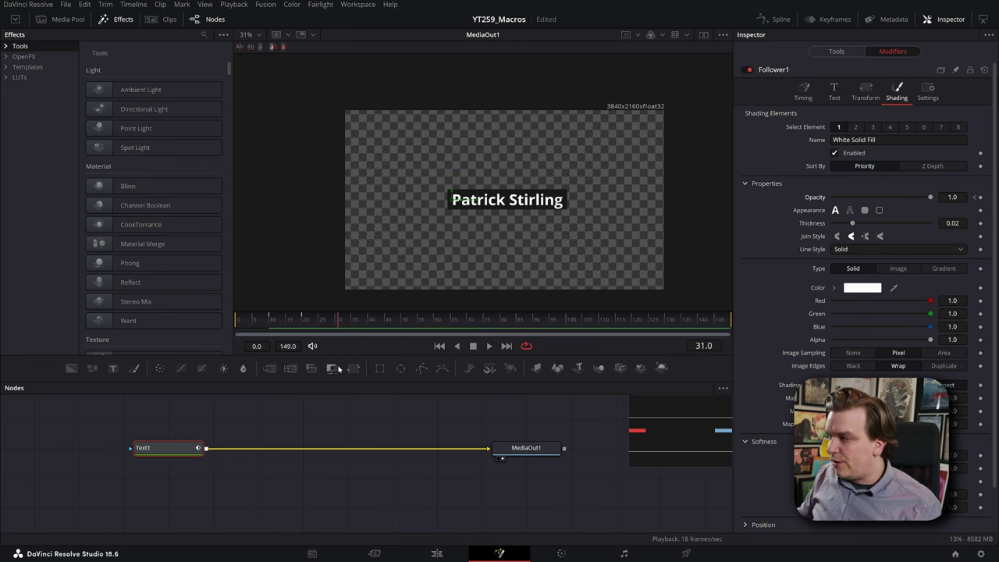
Step: Hold opacity at 1.0 with a keyframe at frame 120, then drop it to 0.0 near the end
{"action": "left_click_drag", "start_coordinate": [514, 329], "coordinate": [579, 339]}
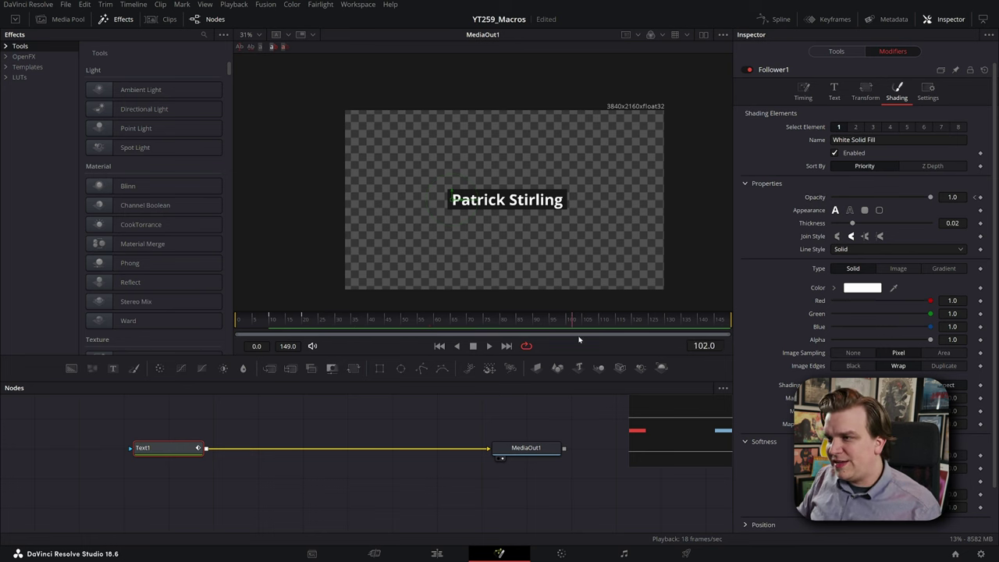
{"action": "left_click_drag", "start_coordinate": [641, 352], "coordinate": [634, 350]}
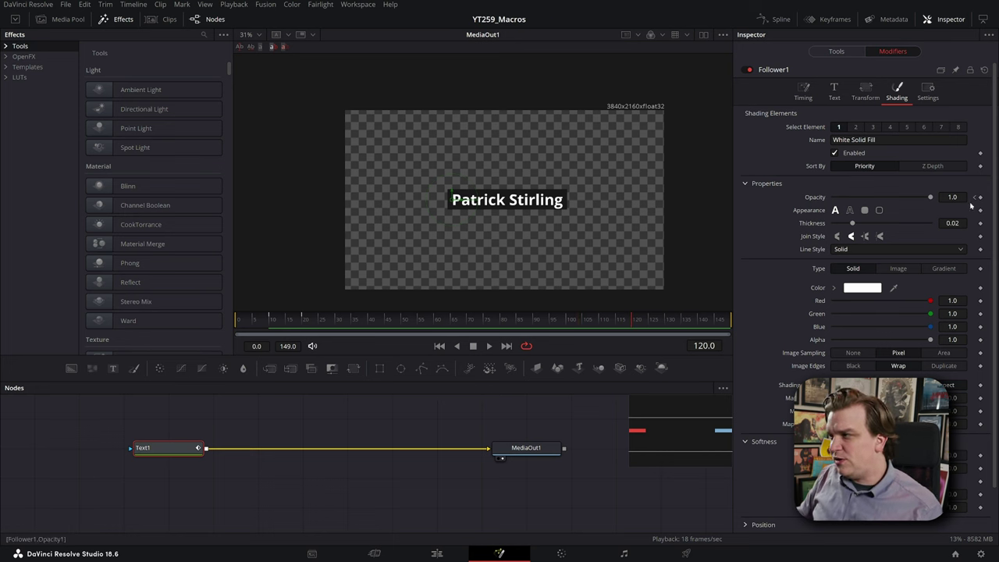
{"action": "left_click", "coordinate": [981, 197]}
{"action": "left_click", "coordinate": [664, 329]}
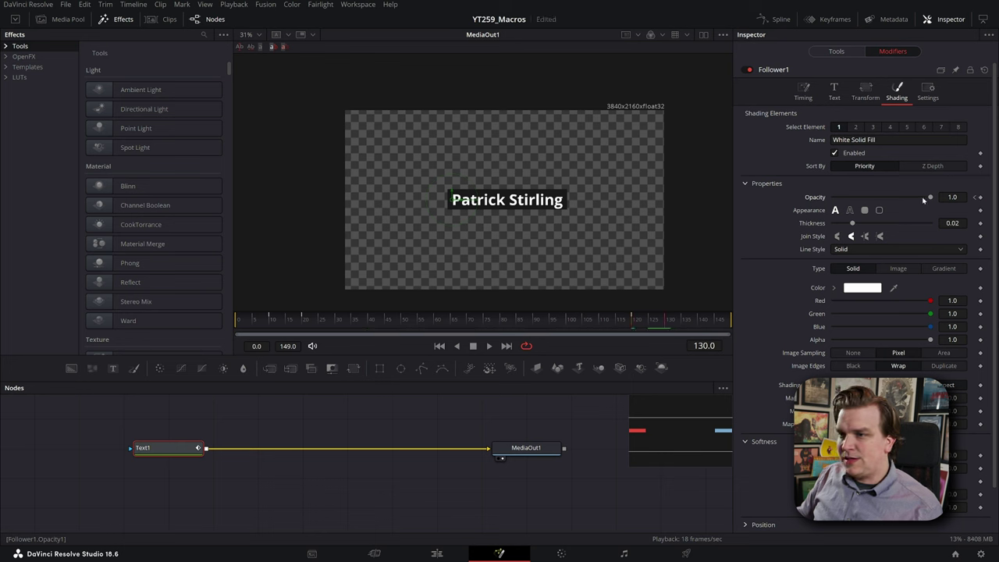
{"action": "left_click_drag", "start_coordinate": [924, 200], "coordinate": [910, 198]}
{"action": "left_click", "coordinate": [640, 323]}
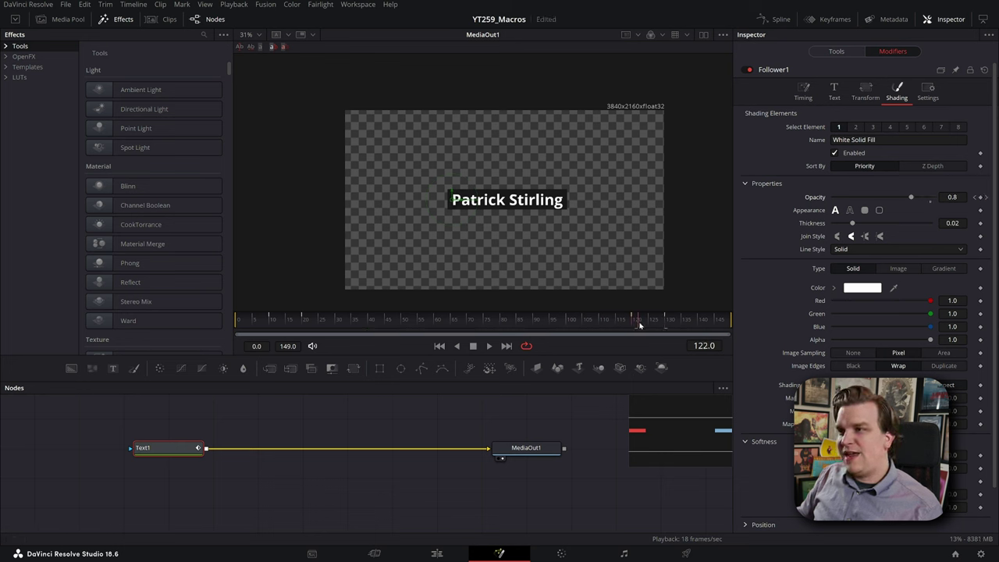
{"action": "left_click_drag", "start_coordinate": [639, 323], "coordinate": [727, 334]}
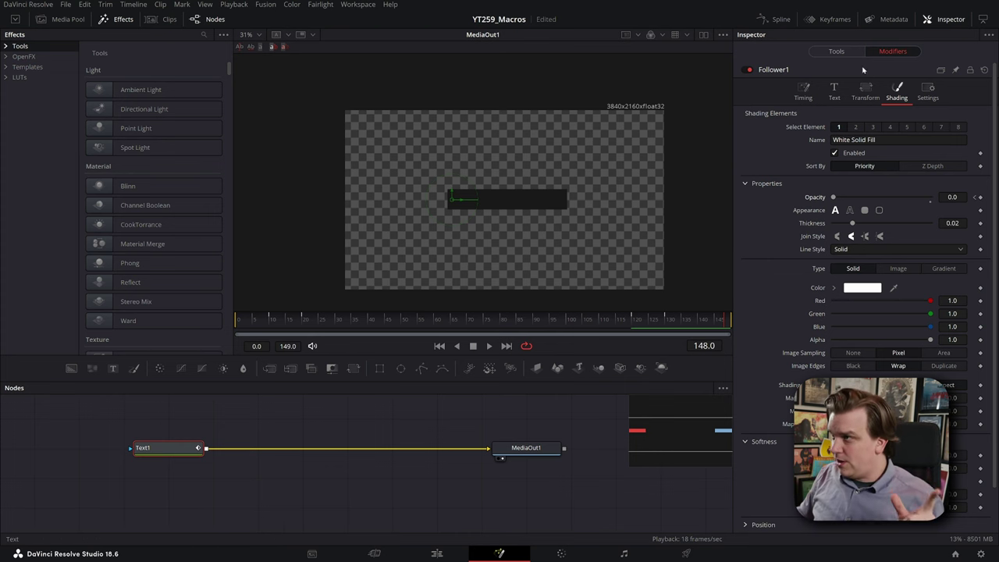
Step: Set Text1's Layout centre to X 0.06723, Y 0.125, preview it, and save the project
{"action": "left_click", "coordinate": [837, 51]}
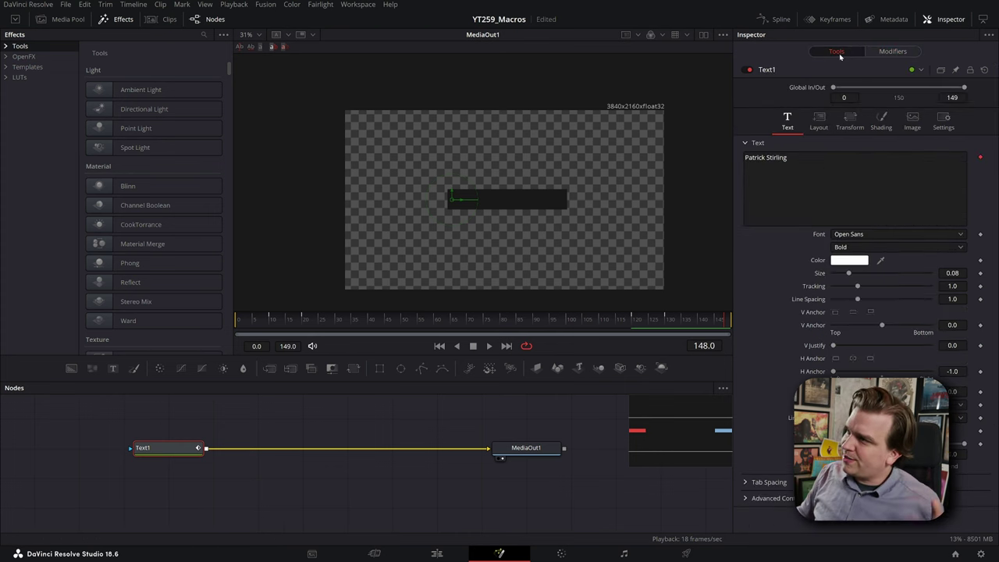
{"action": "left_click", "coordinate": [819, 121]}
{"action": "mouse_move", "coordinate": [886, 171]}
{"action": "left_mouse_down"}
{"action": "mouse_move", "coordinate": [898, 170]}
{"action": "mouse_move", "coordinate": [870, 171]}
{"action": "left_mouse_up"}
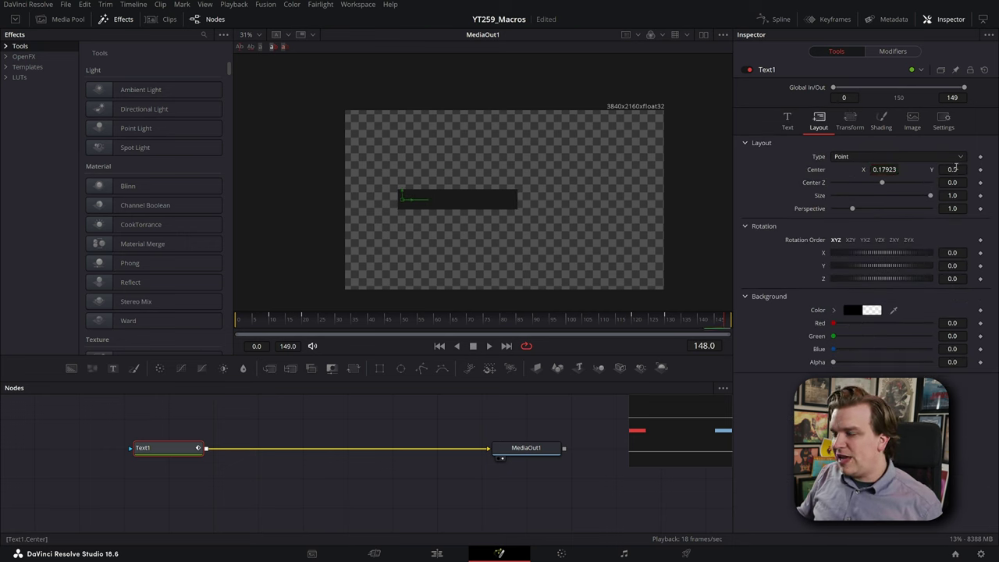
{"action": "left_click_drag", "start_coordinate": [952, 170], "coordinate": [937, 169]}
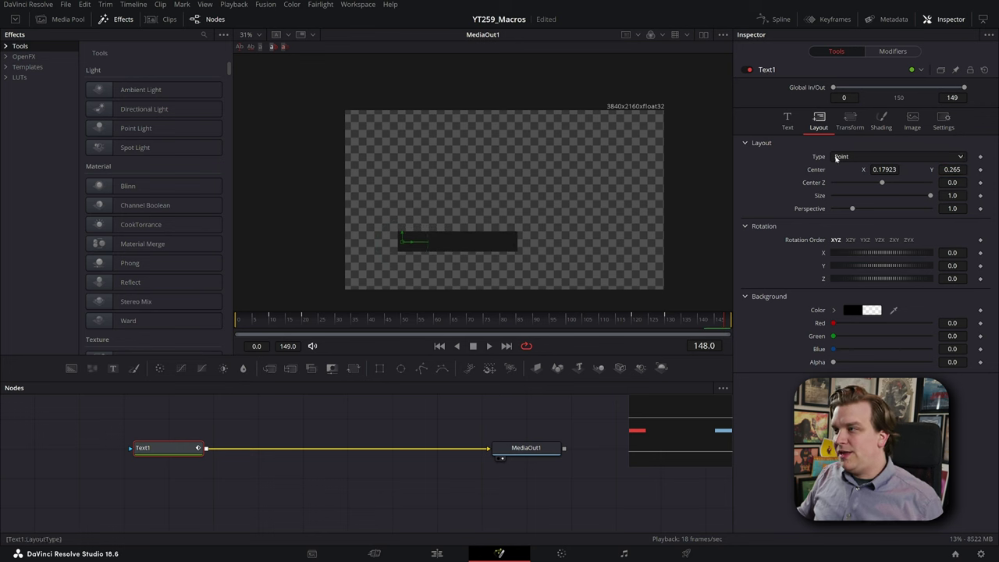
{"action": "key", "text": "space"}
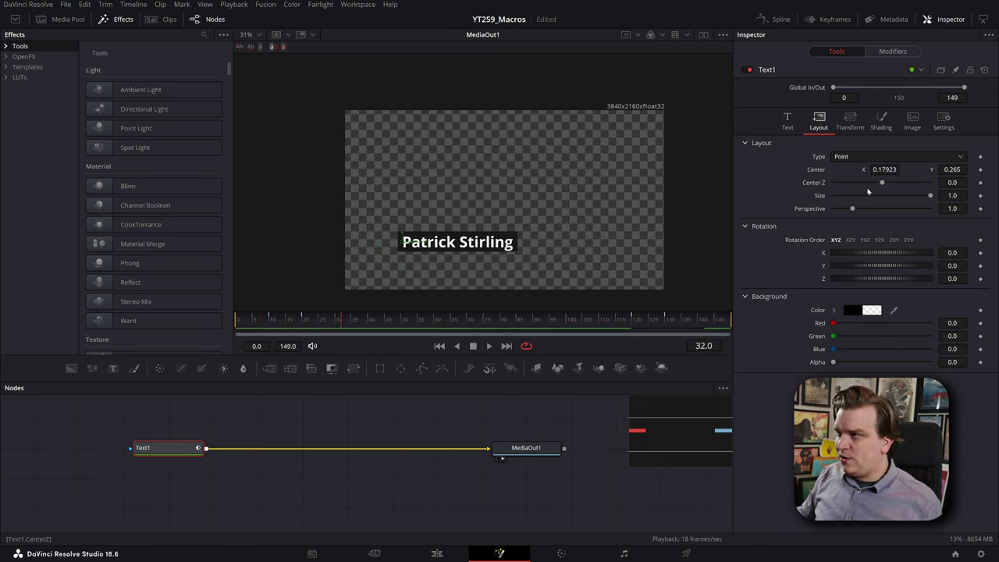
{"action": "mouse_move", "coordinate": [884, 170]}
{"action": "left_mouse_down"}
{"action": "mouse_move", "coordinate": [873, 169]}
{"action": "mouse_move", "coordinate": [884, 170]}
{"action": "left_mouse_up"}
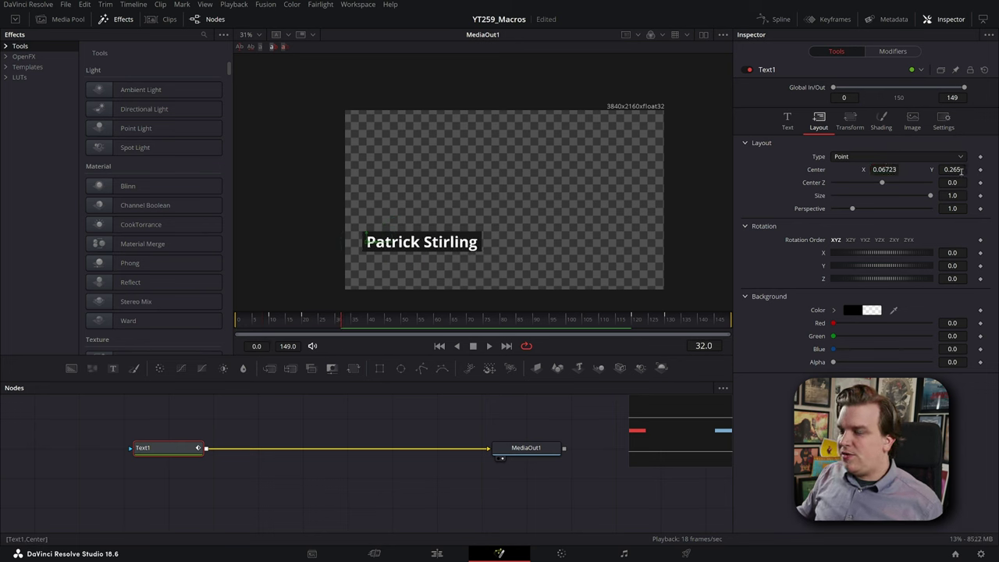
{"action": "left_click_drag", "start_coordinate": [960, 170], "coordinate": [948, 169]}
{"action": "key", "text": "ctrl+s"}
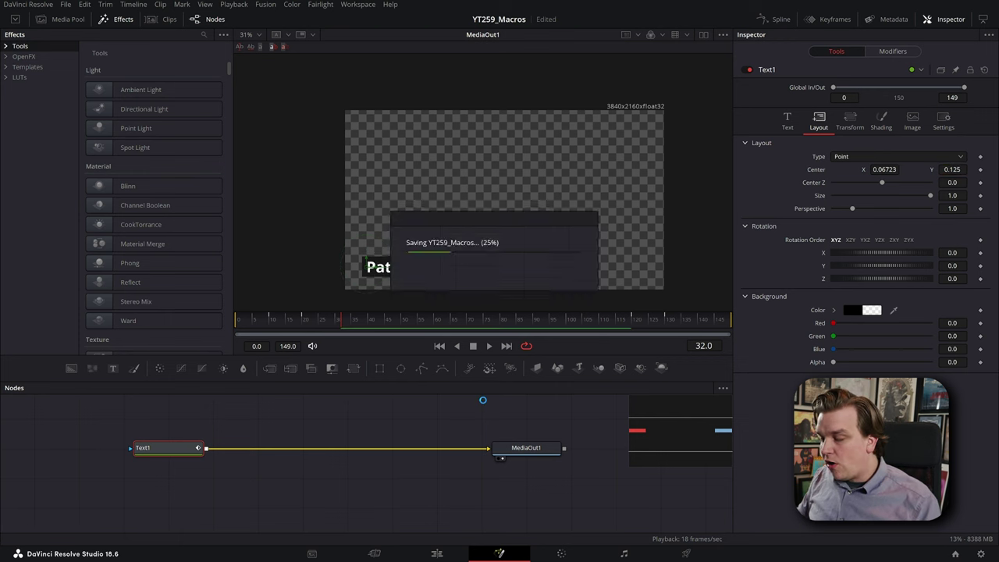
{"action": "left_click", "coordinate": [430, 423]}
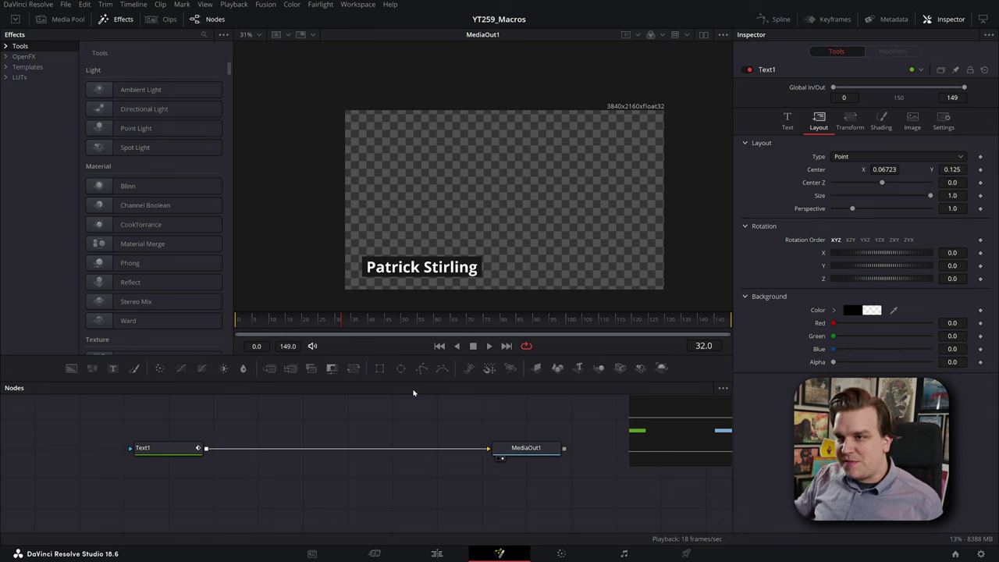
{"action": "left_click_drag", "start_coordinate": [268, 320], "coordinate": [239, 320]}
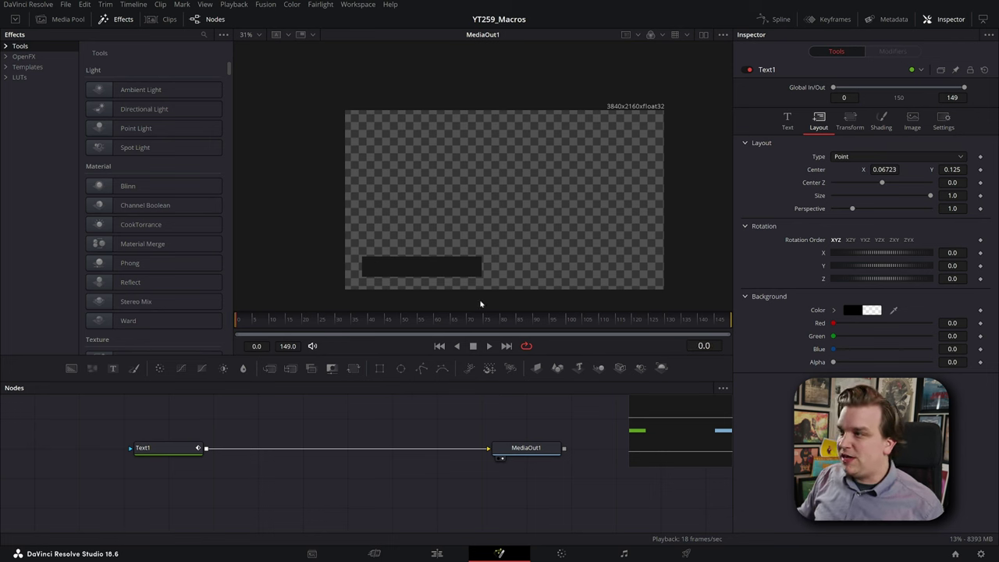
{"action": "left_click", "coordinate": [980, 170]}
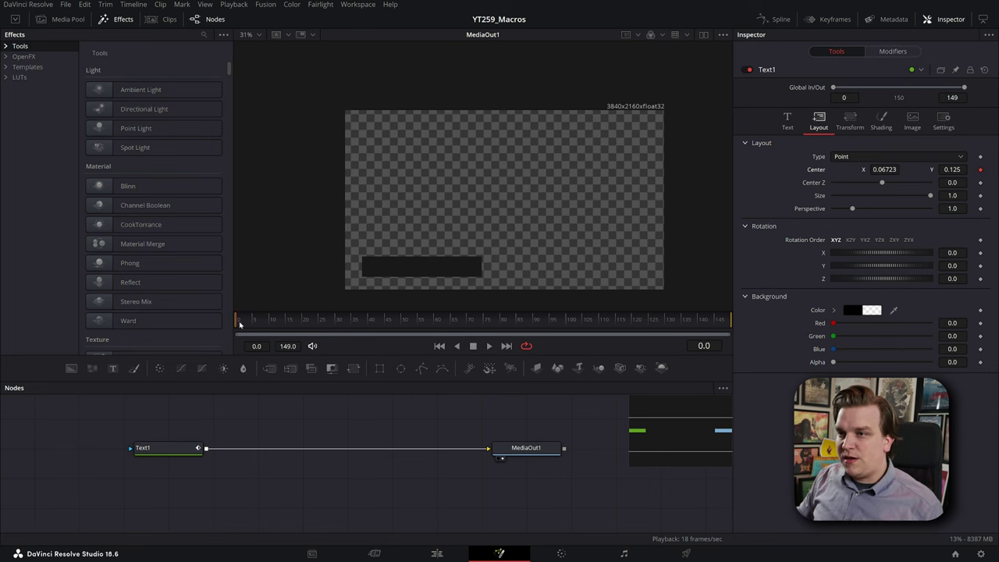
{"action": "left_click", "coordinate": [269, 326]}
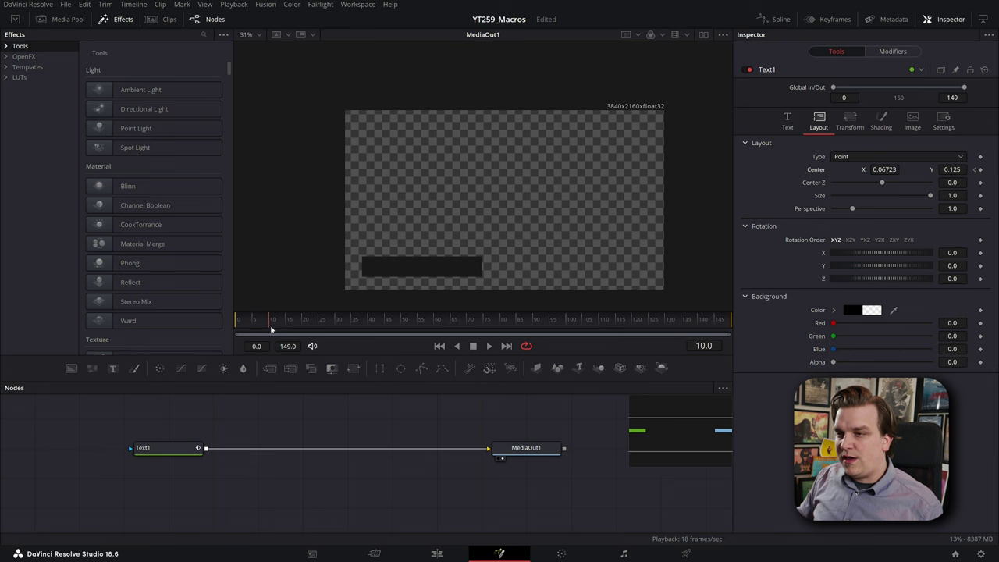
{"action": "left_click", "coordinate": [974, 169]}
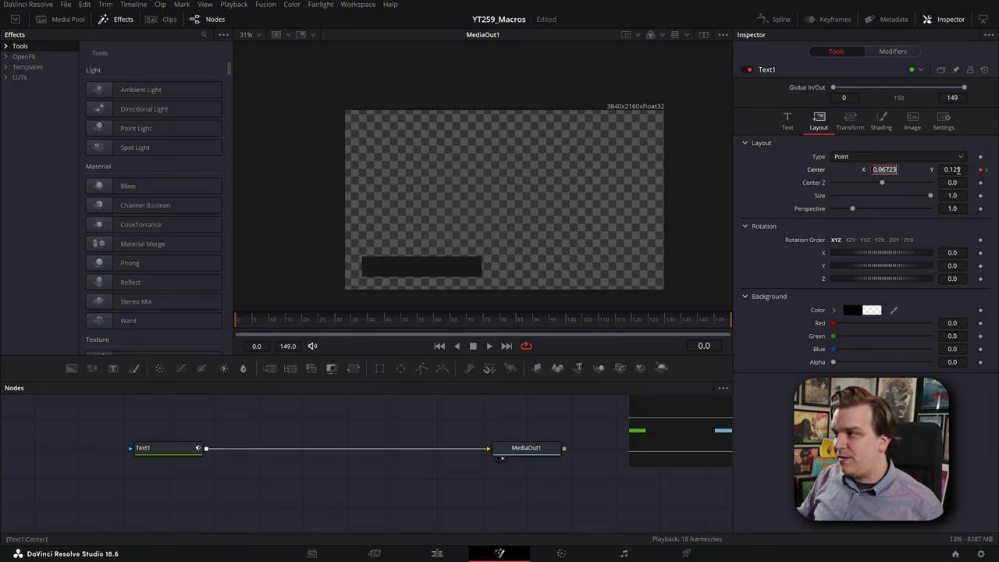
{"action": "left_click_drag", "start_coordinate": [952, 169], "coordinate": [921, 169]}
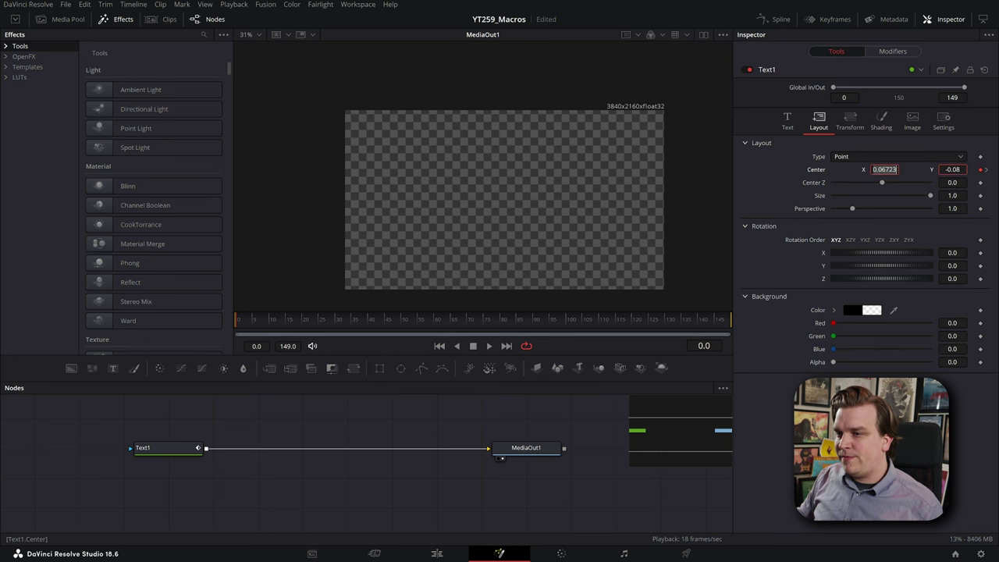
{"action": "key", "text": "End"}
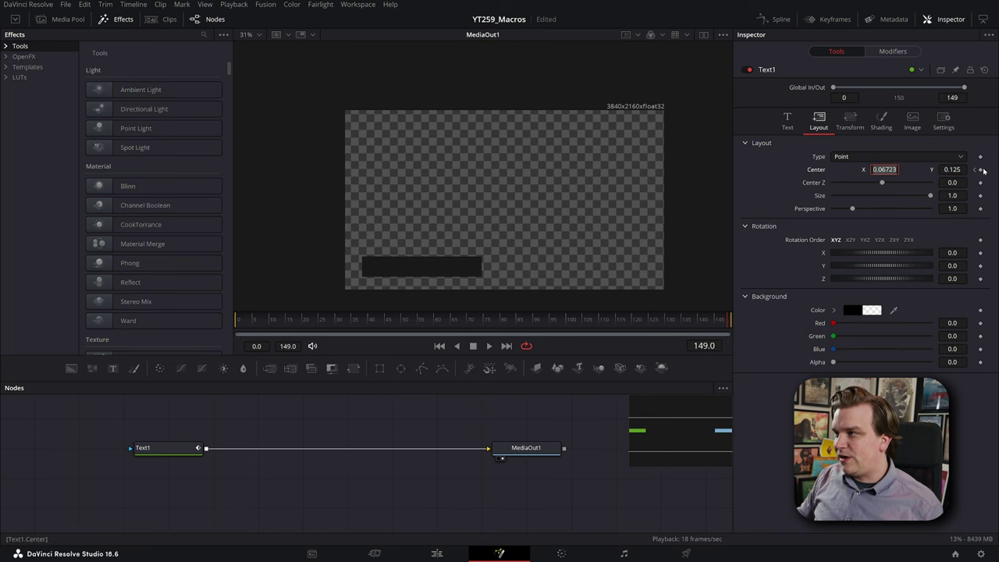
{"action": "left_click", "coordinate": [981, 169]}
{"action": "left_click_drag", "start_coordinate": [709, 329], "coordinate": [696, 332]}
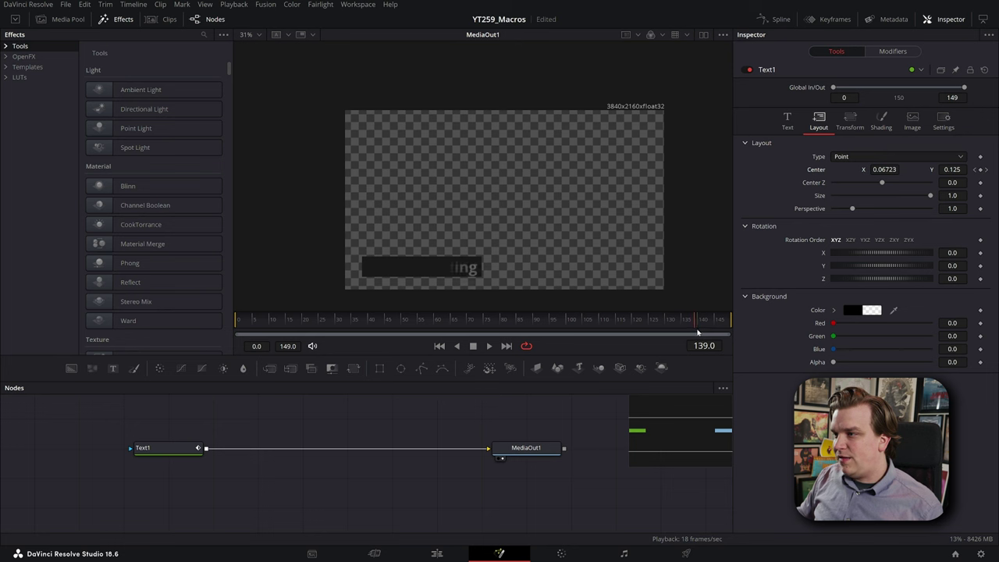
{"action": "left_click", "coordinate": [985, 170]}
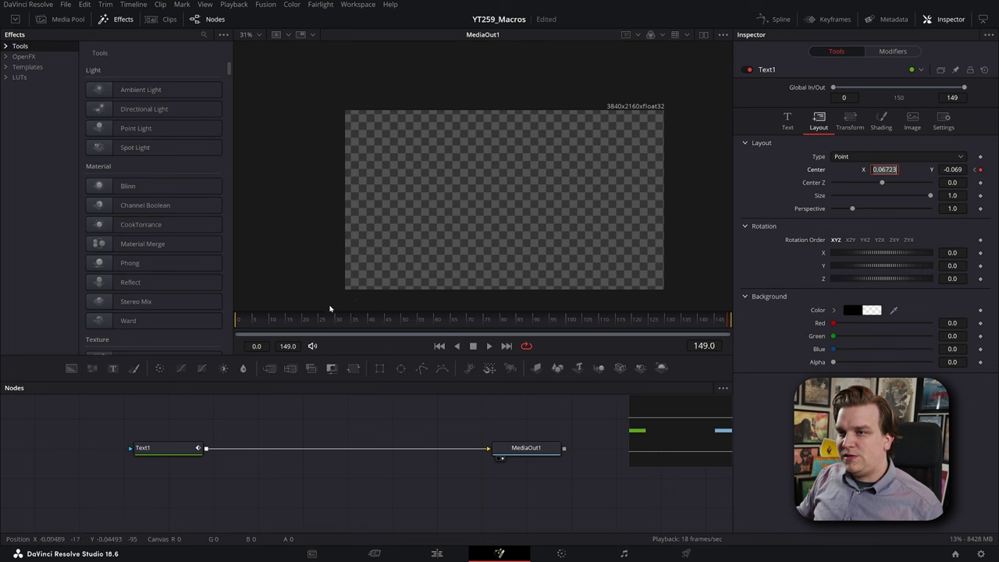
{"action": "left_click_drag", "start_coordinate": [234, 320], "coordinate": [439, 323]}
{"action": "left_click_drag", "start_coordinate": [627, 347], "coordinate": [747, 365]}
{"action": "key", "text": "Return"}
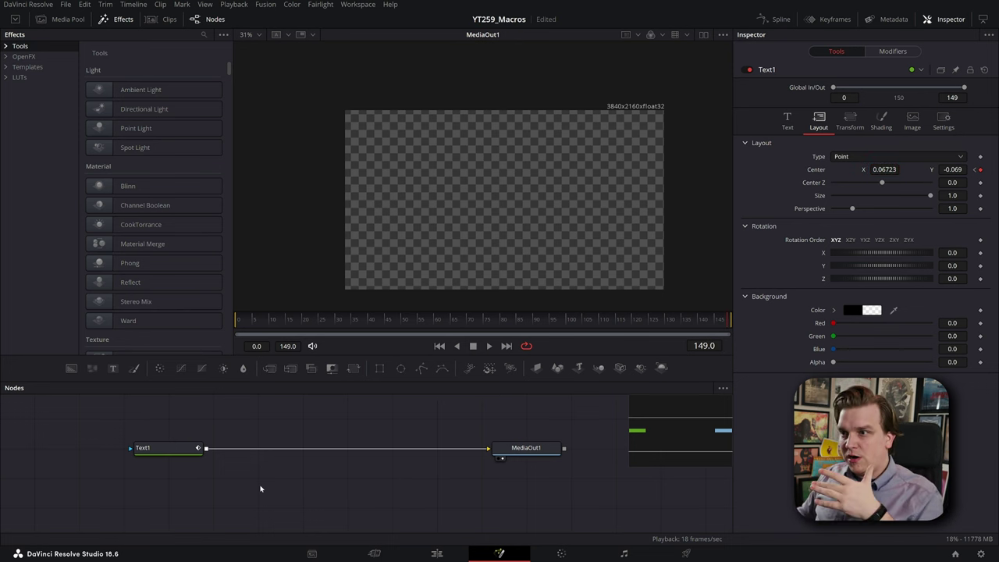
{"action": "key", "text": "space"}
{"action": "key", "text": "space"}
{"action": "left_click", "coordinate": [188, 451]}
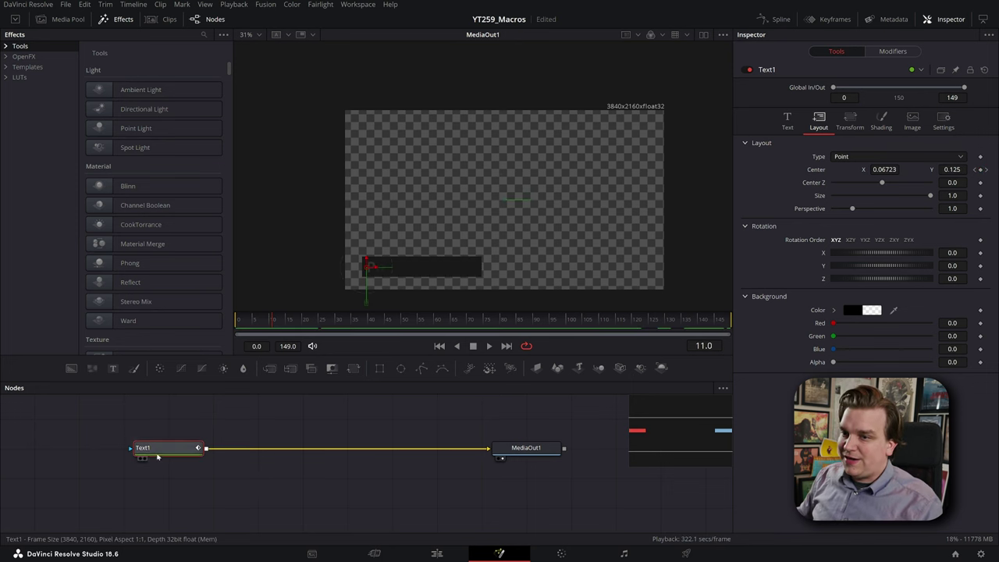
Step: Show Text1's Displacement curve fitted in the Spline panel and scrub through the animation
{"action": "left_click", "coordinate": [775, 19]}
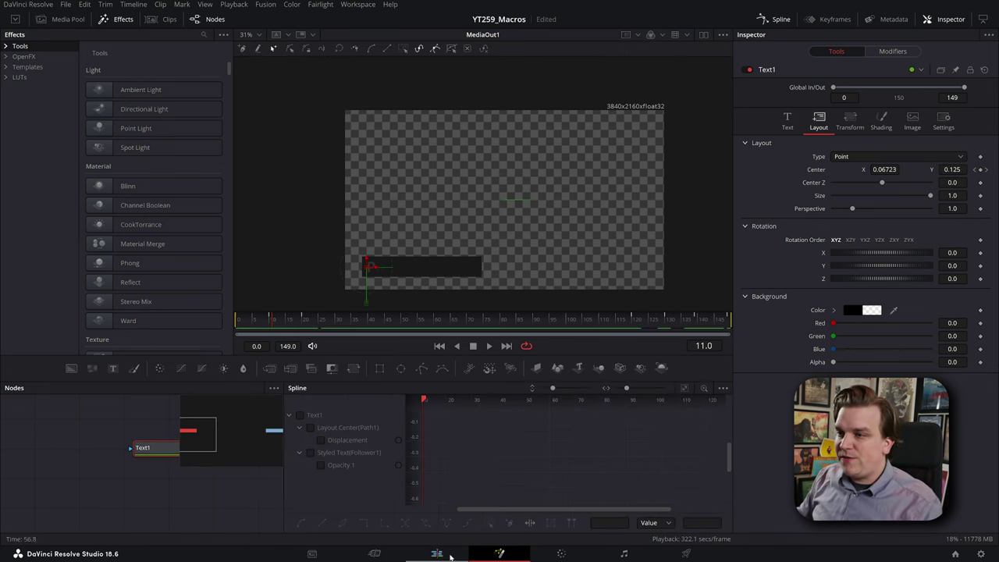
{"action": "left_click", "coordinate": [340, 441]}
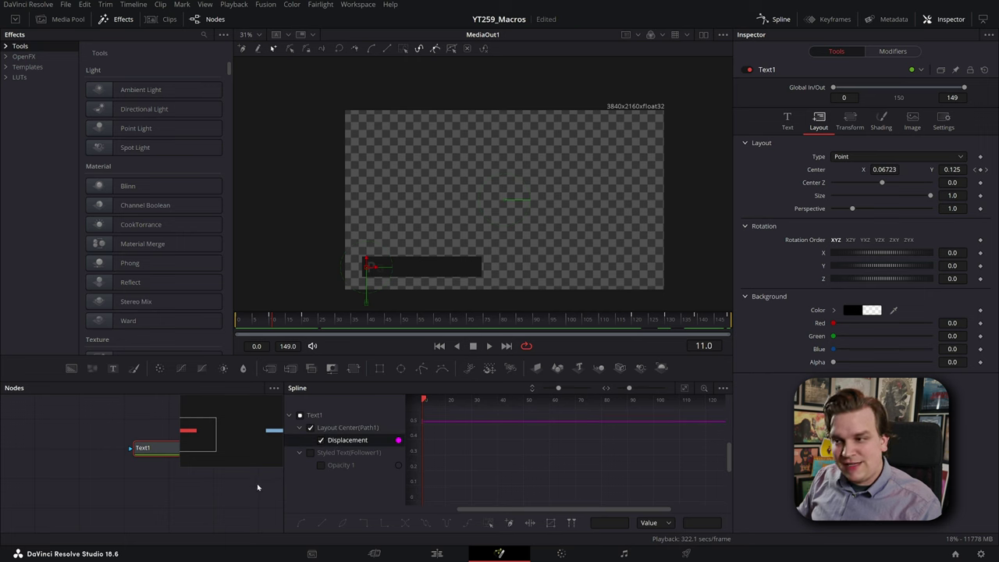
{"action": "left_click", "coordinate": [685, 393]}
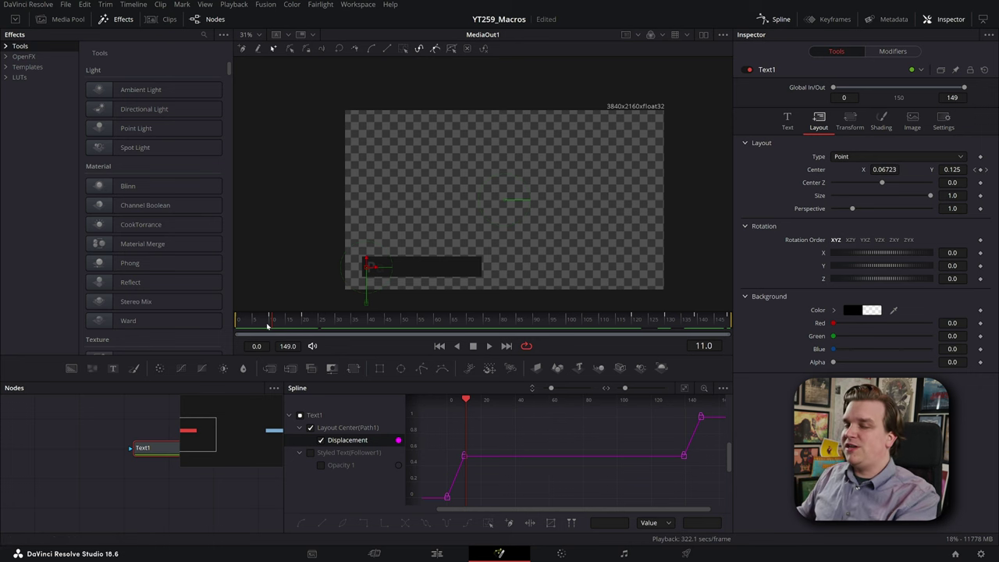
{"action": "left_click_drag", "start_coordinate": [268, 326], "coordinate": [245, 322]}
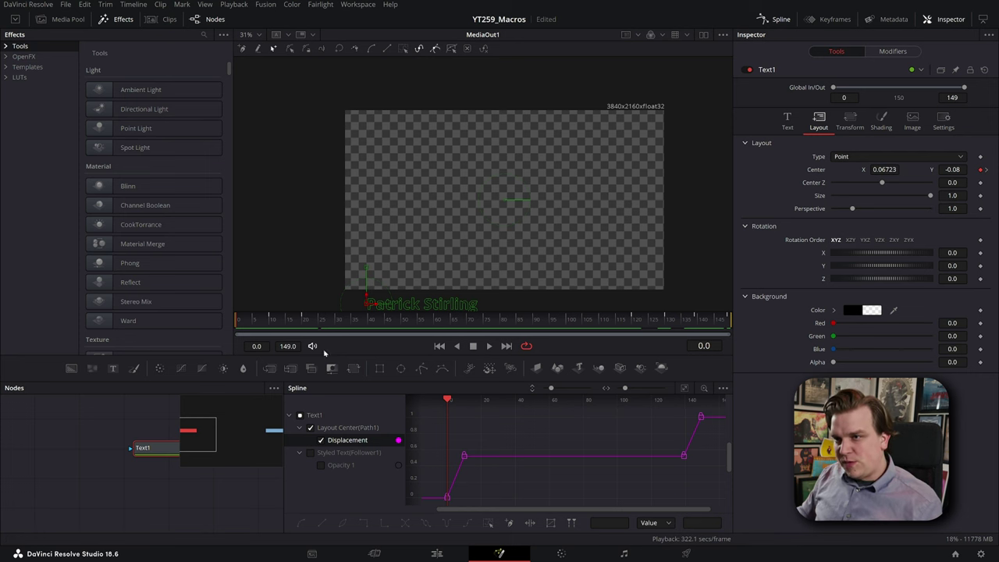
{"action": "left_click_drag", "start_coordinate": [265, 319], "coordinate": [710, 351]}
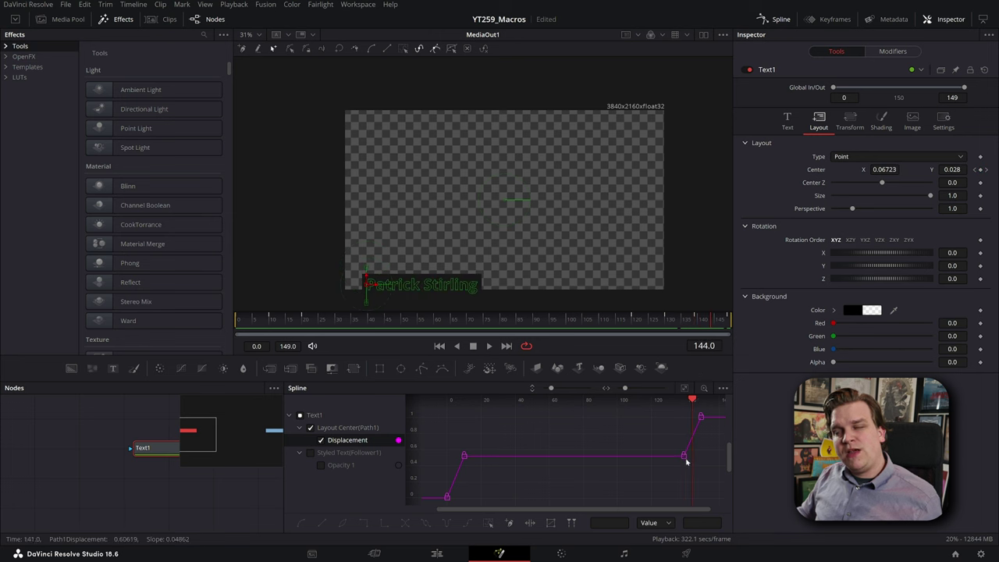
{"action": "left_click_drag", "start_coordinate": [695, 317], "coordinate": [751, 328]}
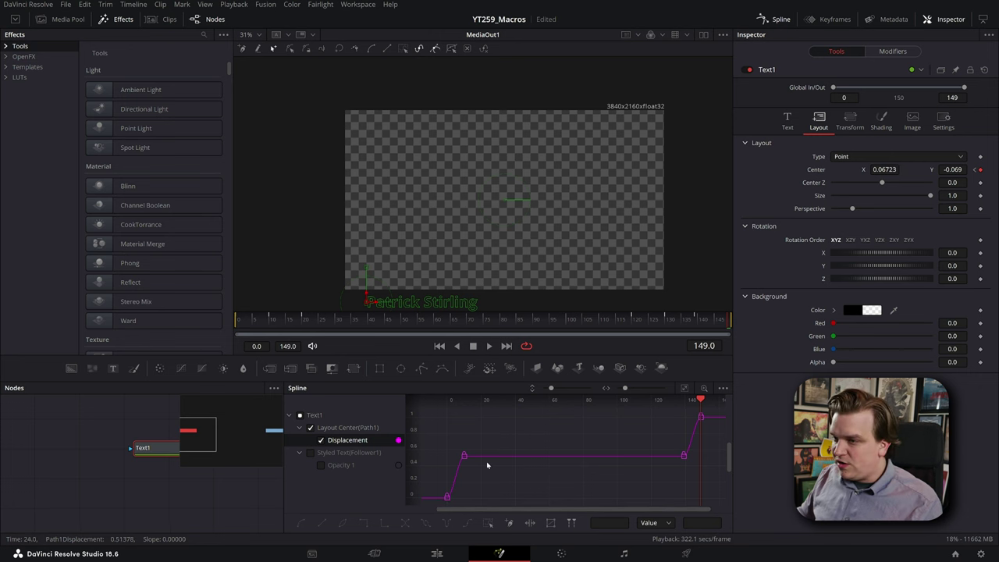
Step: Give all Displacement keyframes an Ease In and Ease Out of 33.0
{"action": "left_click_drag", "start_coordinate": [491, 423], "coordinate": [395, 553]}
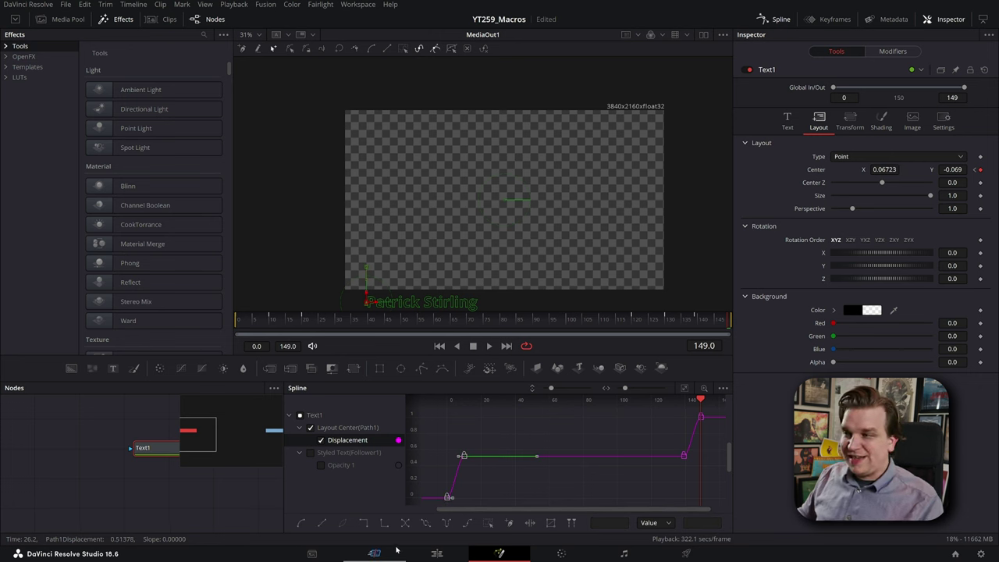
{"action": "left_click", "coordinate": [406, 525]}
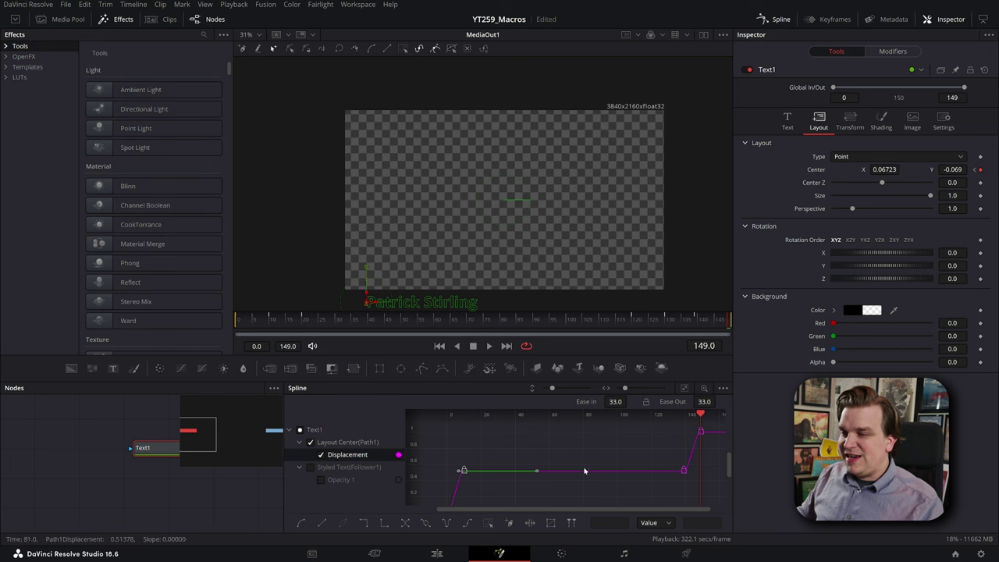
{"action": "left_click_drag", "start_coordinate": [567, 466], "coordinate": [582, 442]}
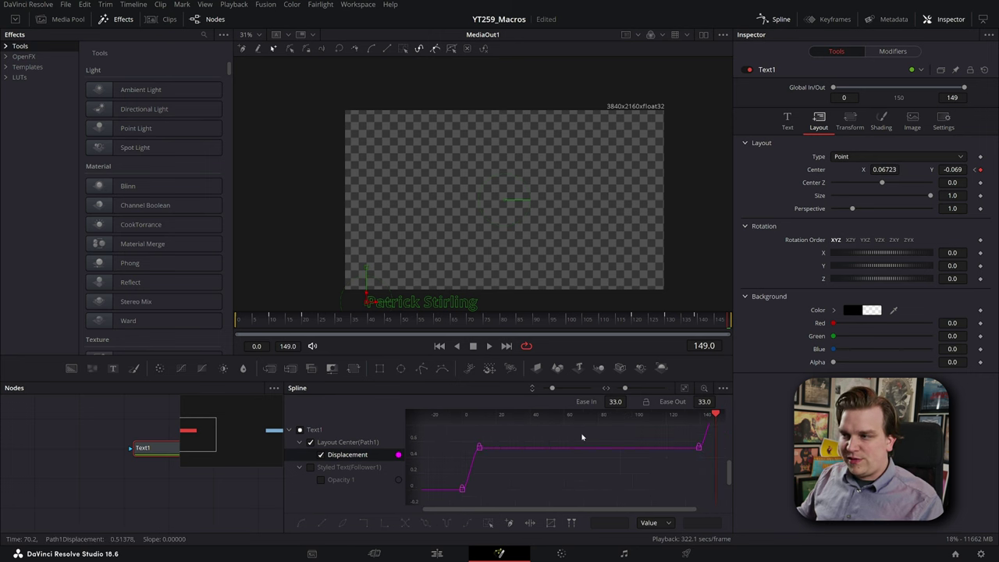
{"action": "key", "text": "space"}
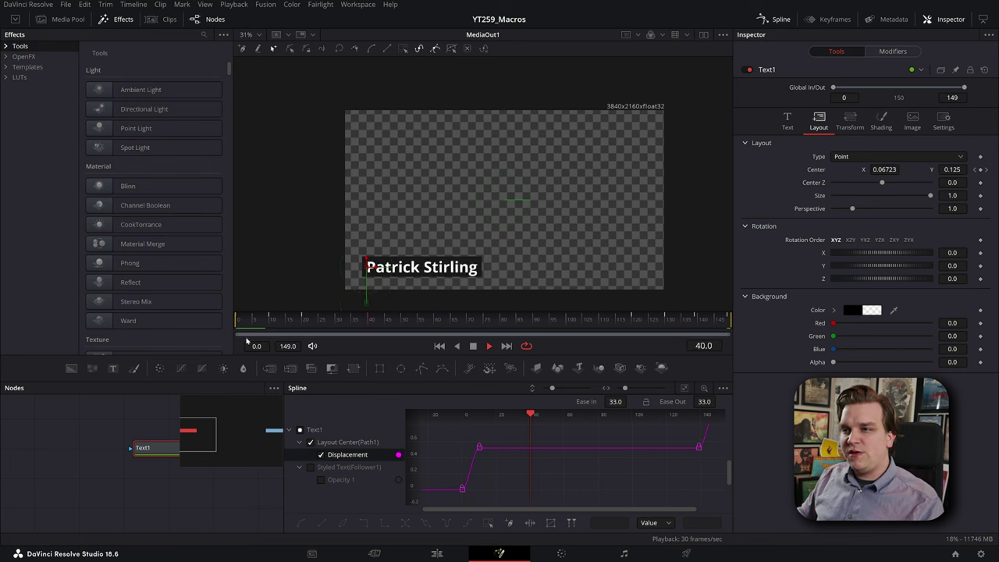
{"action": "key", "text": "space"}
Step: Shift the inner keyframes to about frames 13 and 137, play back, and save
{"action": "left_click", "coordinate": [479, 447]}
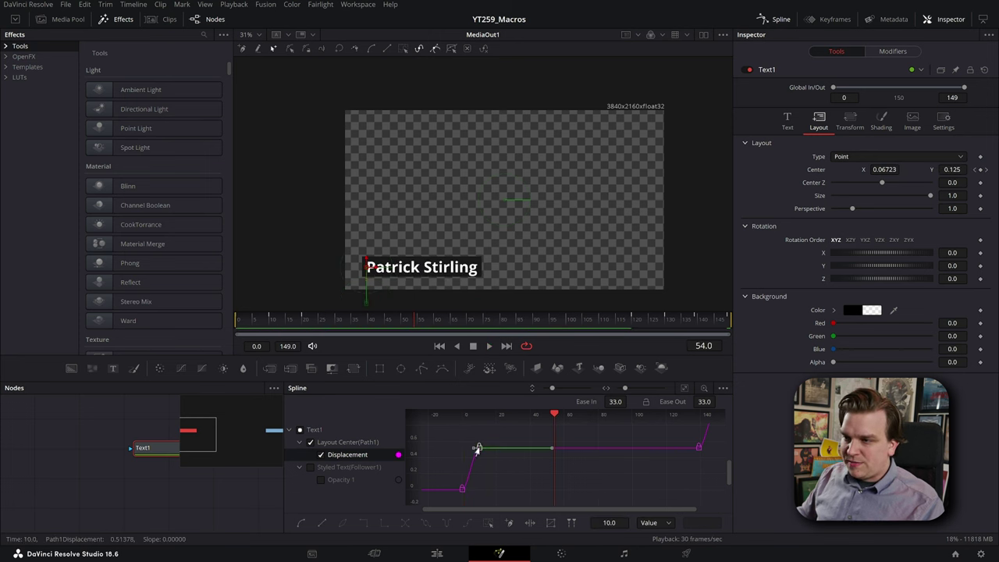
{"action": "left_click_drag", "start_coordinate": [477, 448], "coordinate": [484, 453]}
{"action": "left_click", "coordinate": [696, 448]}
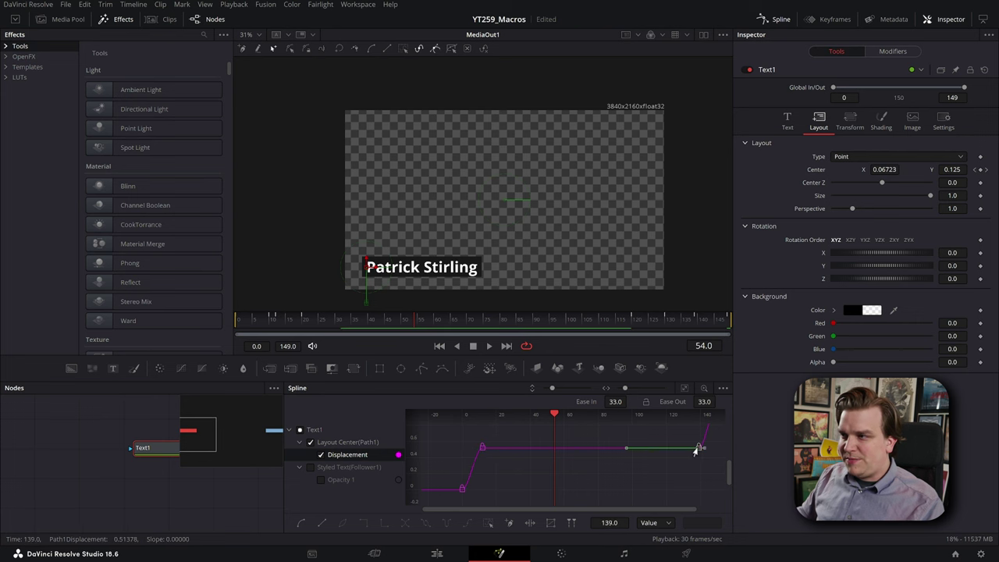
{"action": "left_click", "coordinate": [606, 482]}
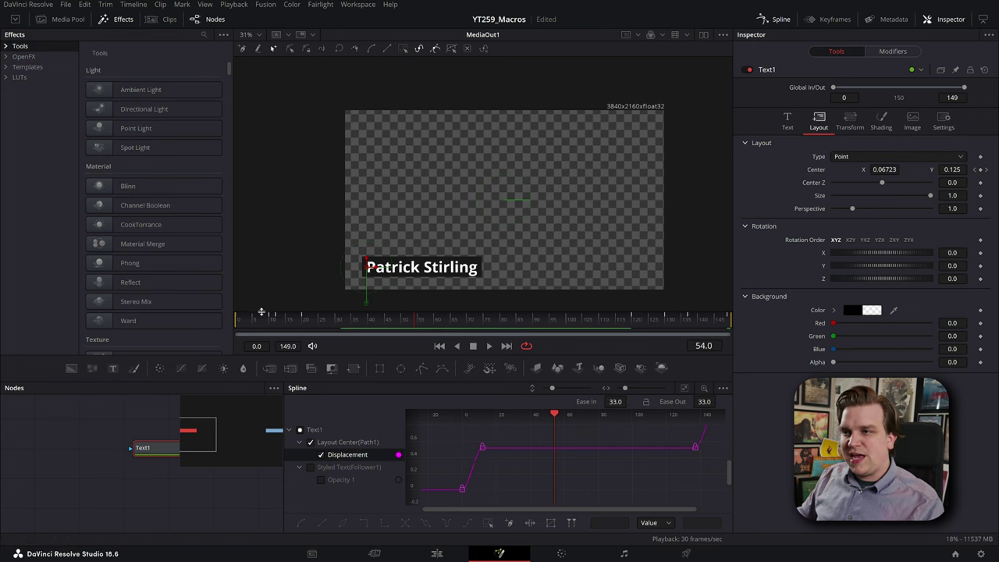
{"action": "key", "text": "space"}
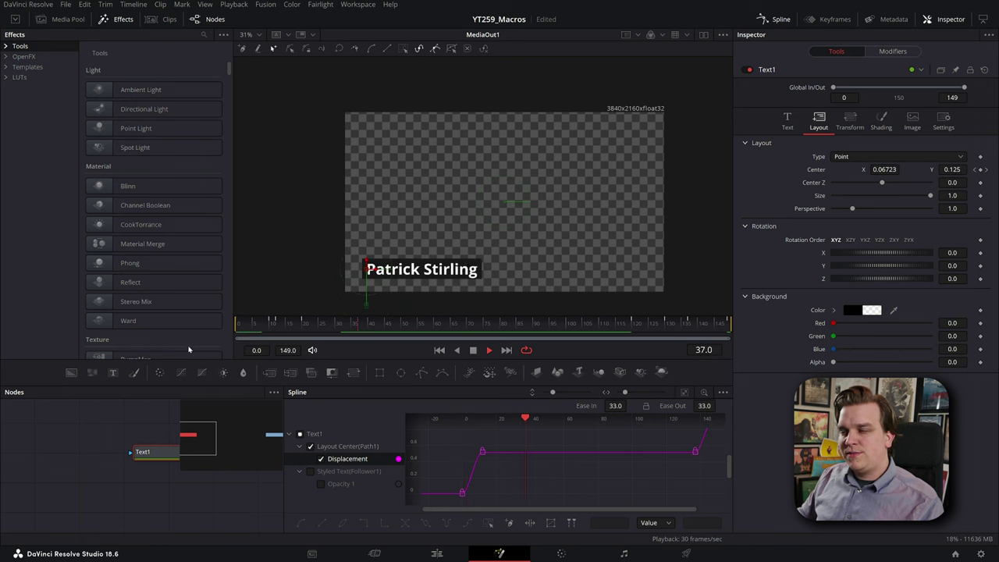
{"action": "left_click", "coordinate": [617, 327]}
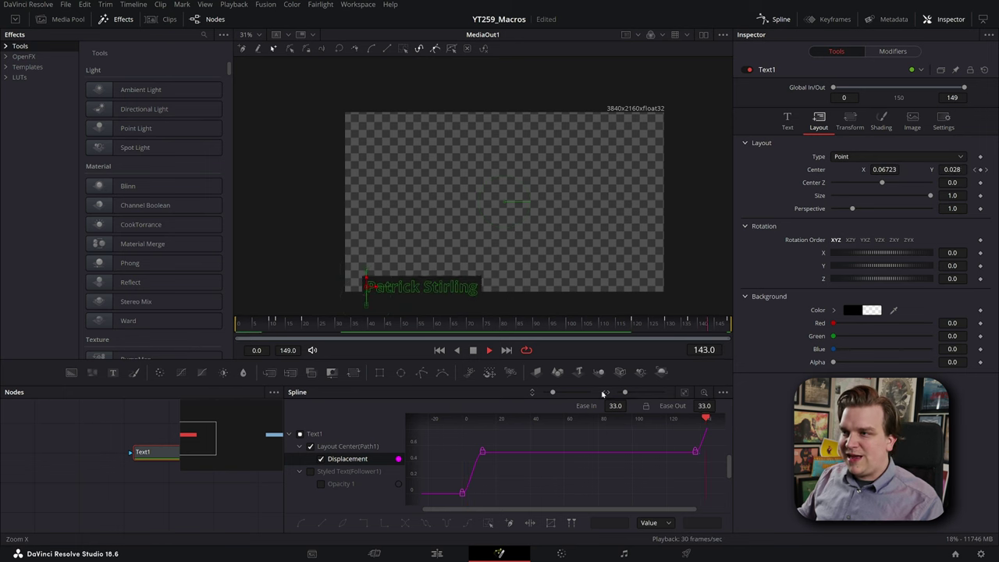
{"action": "key", "text": "space"}
{"action": "key", "text": "End"}
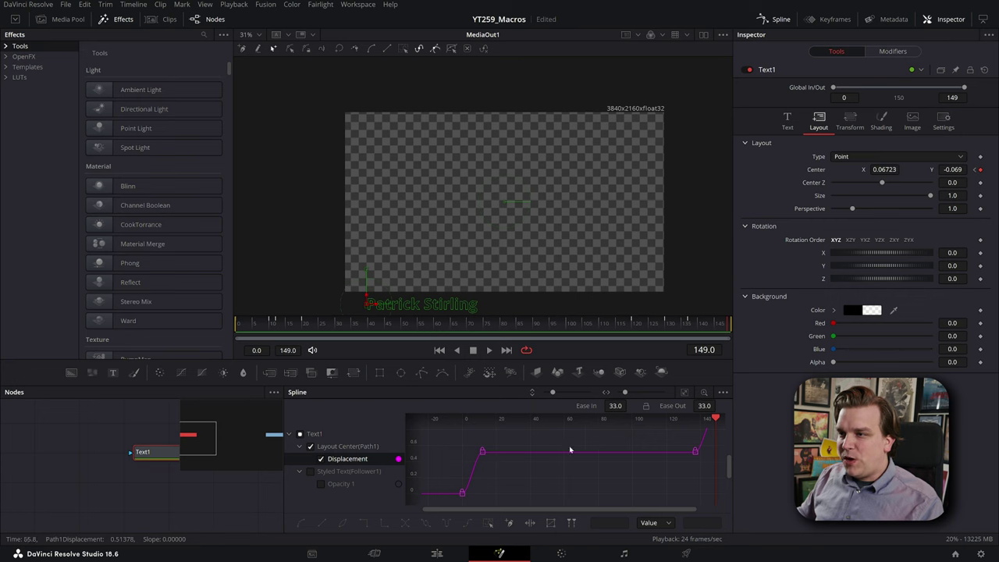
{"action": "key", "text": "ctrl+s"}
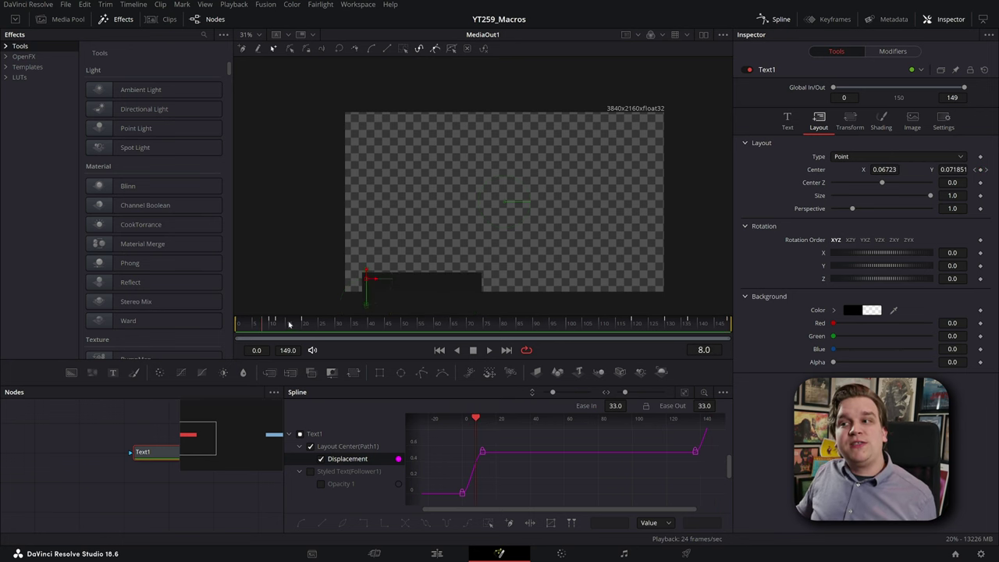
Step: Scrub the ruler through the title's eased slide-in and slide-out
{"action": "left_click_drag", "start_coordinate": [255, 323], "coordinate": [761, 347]}
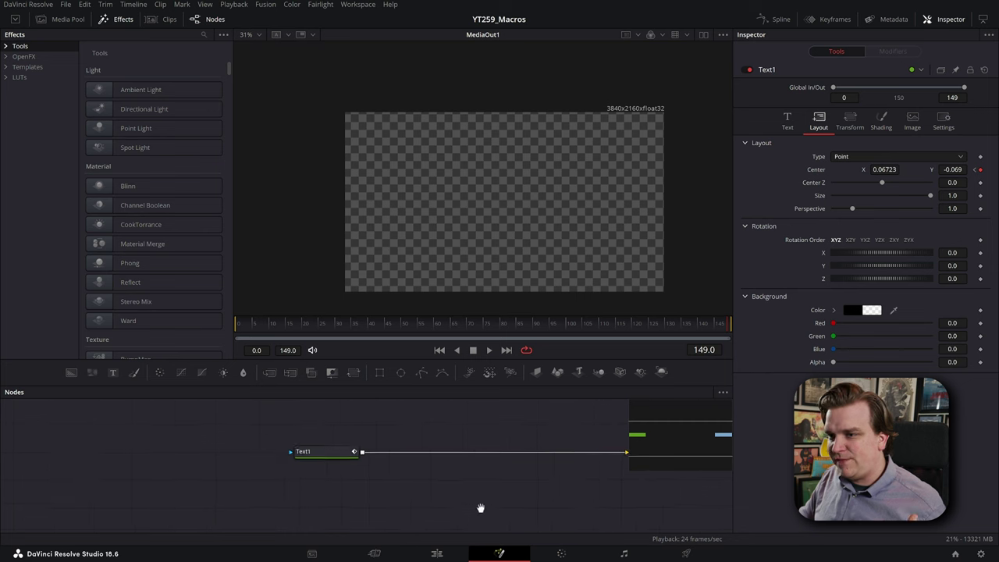
{"action": "left_click_drag", "start_coordinate": [346, 457], "coordinate": [236, 459]}
{"action": "scroll", "coordinate": [319, 471], "scroll_direction": "down", "scroll_amount": 1}
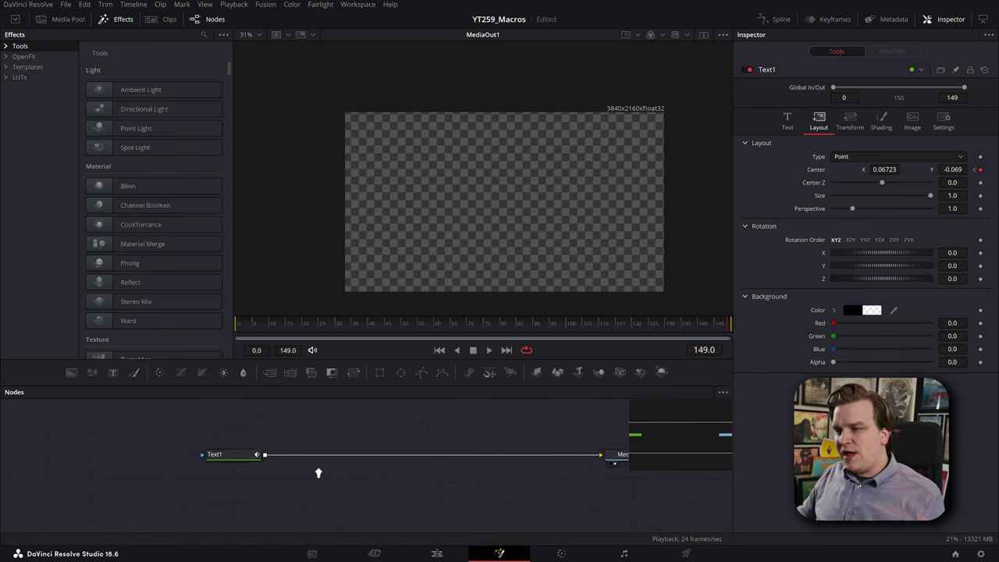
{"action": "left_click_drag", "start_coordinate": [328, 473], "coordinate": [254, 474]}
{"action": "left_click", "coordinate": [312, 325]}
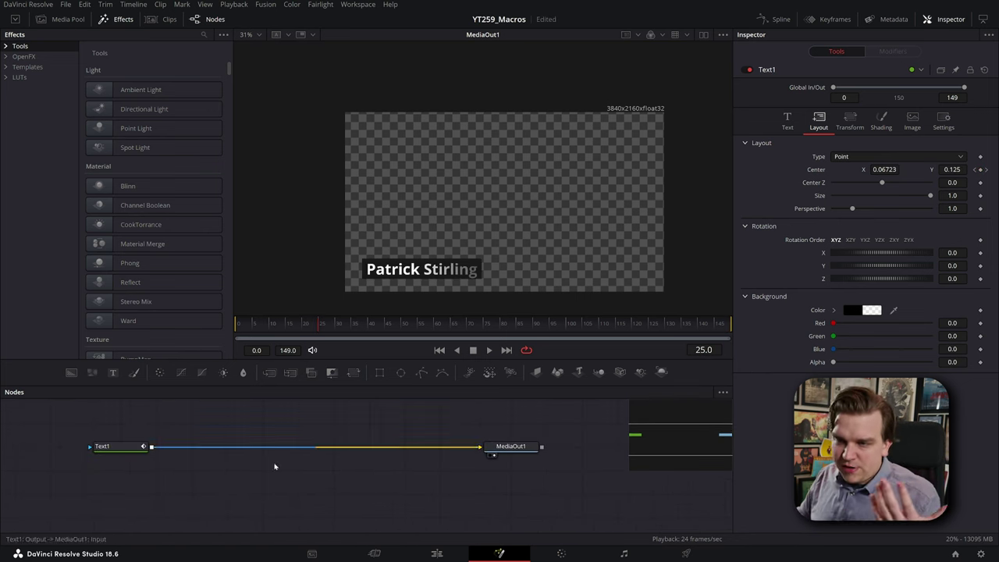
{"action": "left_click", "coordinate": [106, 450]}
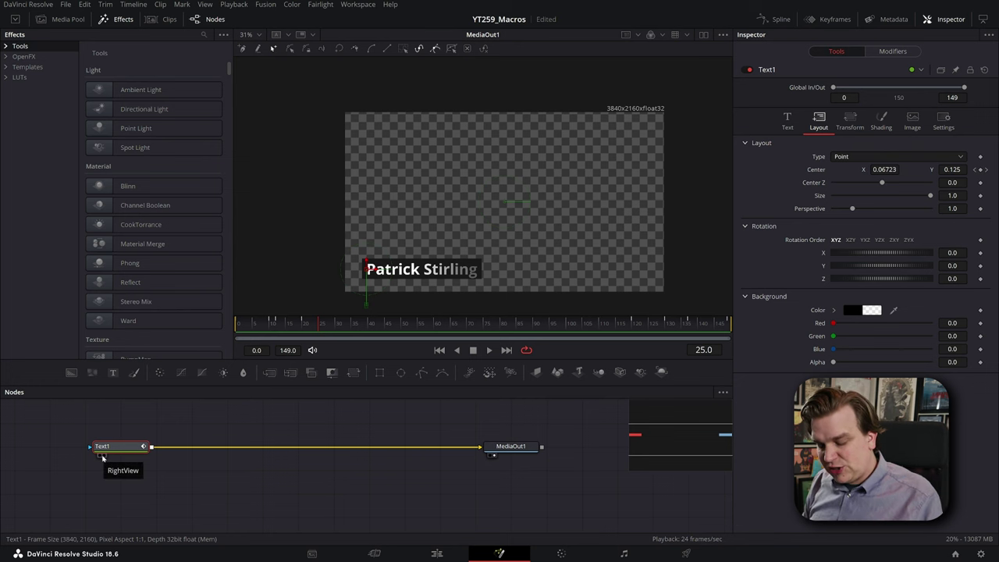
{"action": "key", "text": "shift+space"}
{"action": "type", "text": "text"}
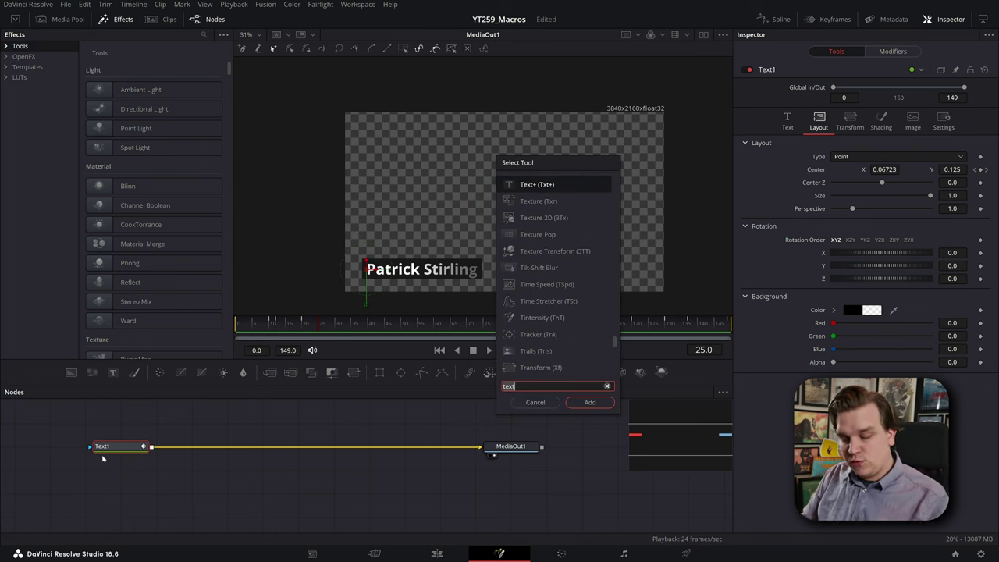
{"action": "key", "text": "BackSpace"}
{"action": "key", "text": "BackSpace"}
{"action": "key", "text": "BackSpace"}
{"action": "key", "text": "BackSpace"}
{"action": "type", "text": "key"}
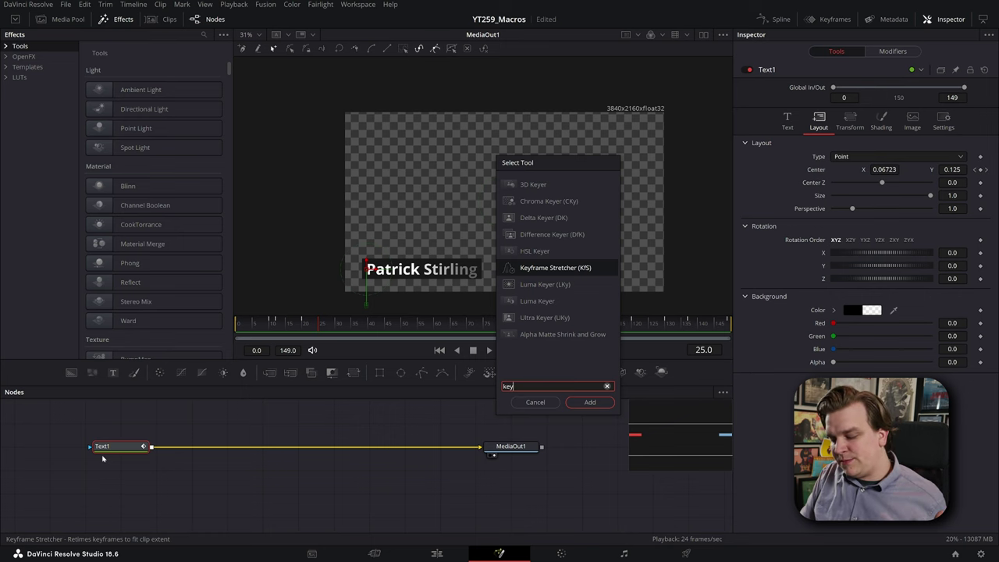
{"action": "key", "text": "Return"}
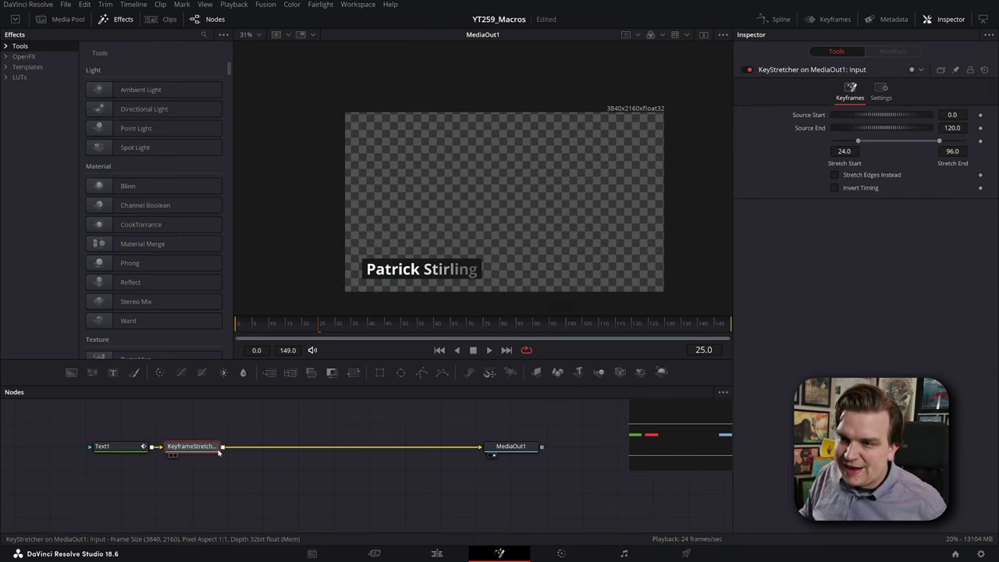
{"action": "left_click", "coordinate": [115, 488]}
{"action": "left_click_drag", "start_coordinate": [182, 450], "coordinate": [184, 497]}
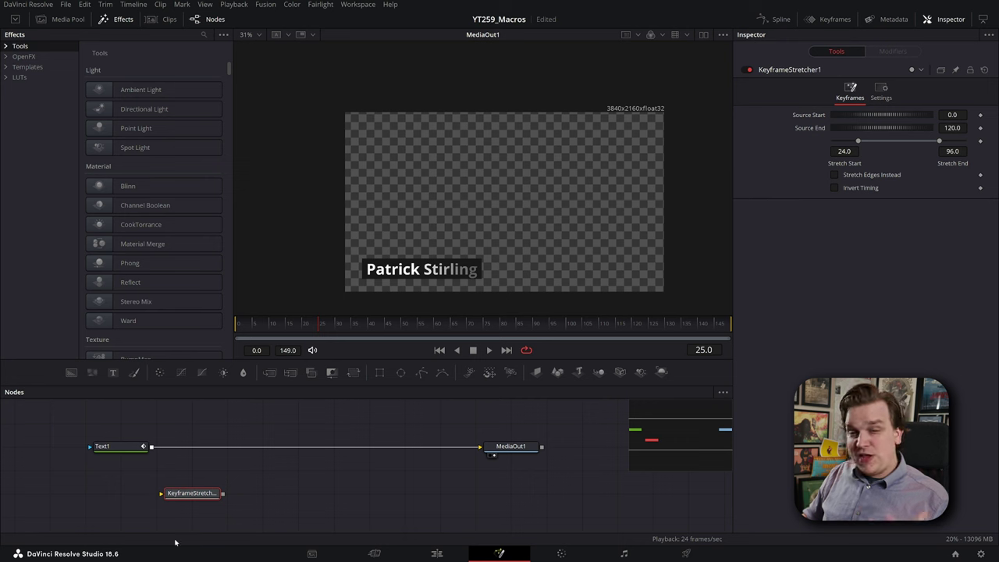
{"action": "left_click_drag", "start_coordinate": [201, 495], "coordinate": [201, 448]}
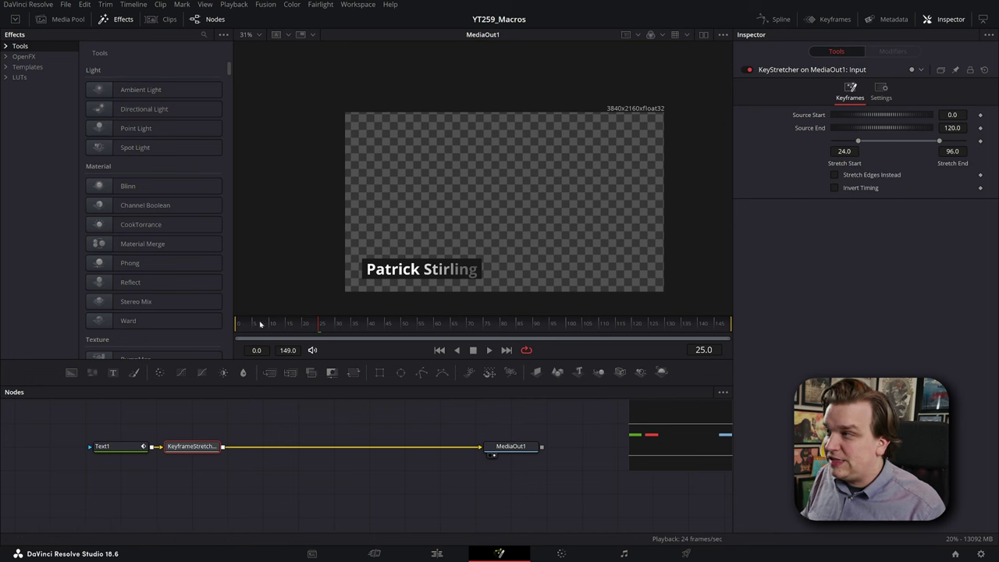
Step: Set the Keyframe Stretcher's Source End to 150 and scrub the slide-in
{"action": "left_click", "coordinate": [959, 128]}
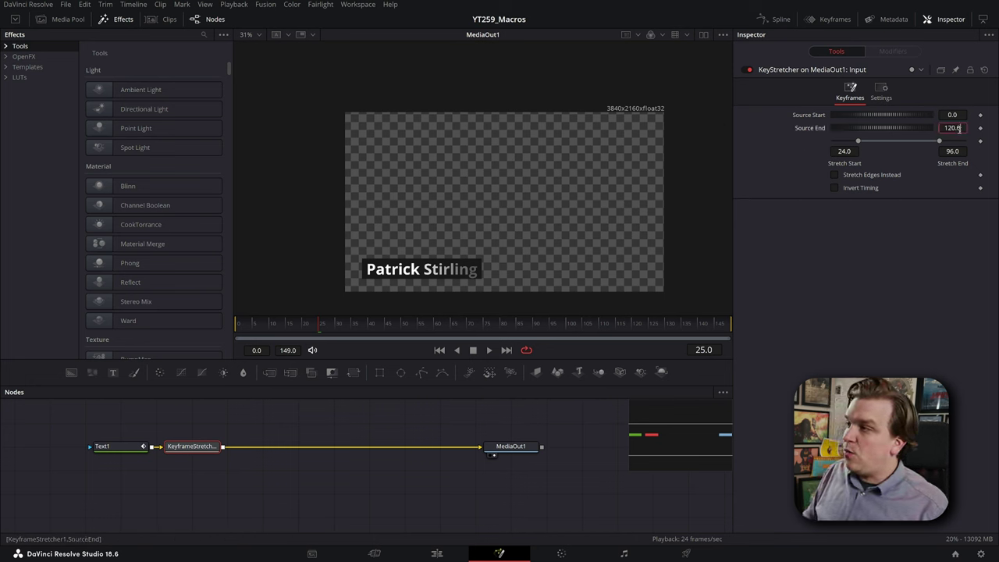
{"action": "type", "text": "150"}
{"action": "key", "text": "Return"}
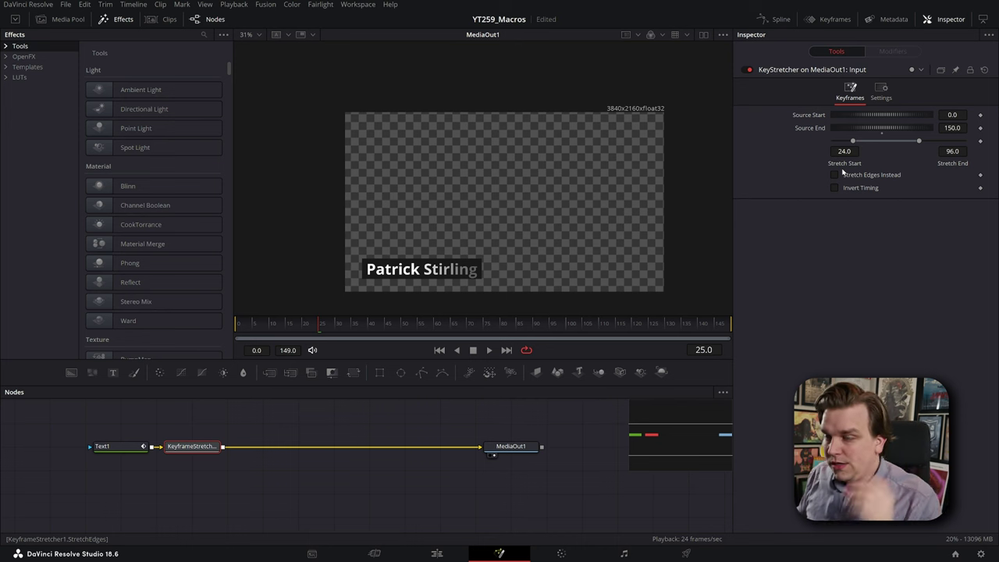
{"action": "left_click_drag", "start_coordinate": [287, 327], "coordinate": [338, 320]}
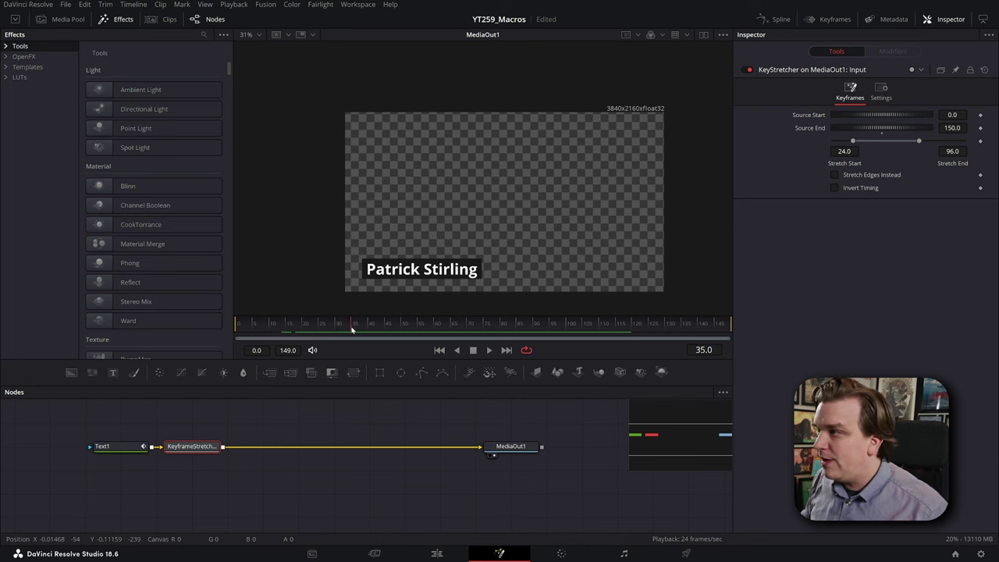
Step: Set Stretch Start to 35 and Stretch End to 119
{"action": "left_click", "coordinate": [855, 151]}
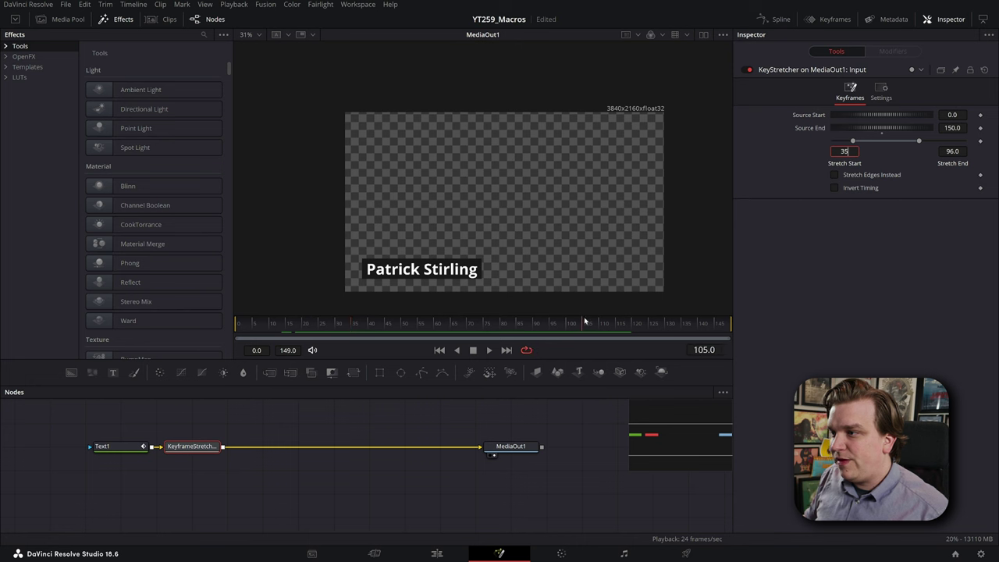
{"action": "left_click_drag", "start_coordinate": [585, 321], "coordinate": [634, 334]}
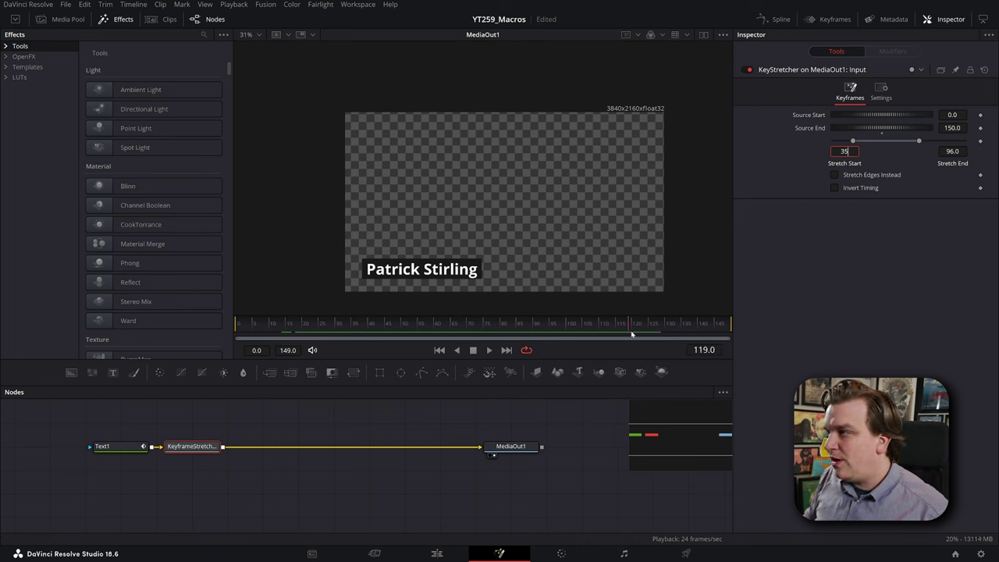
{"action": "left_click", "coordinate": [965, 148]}
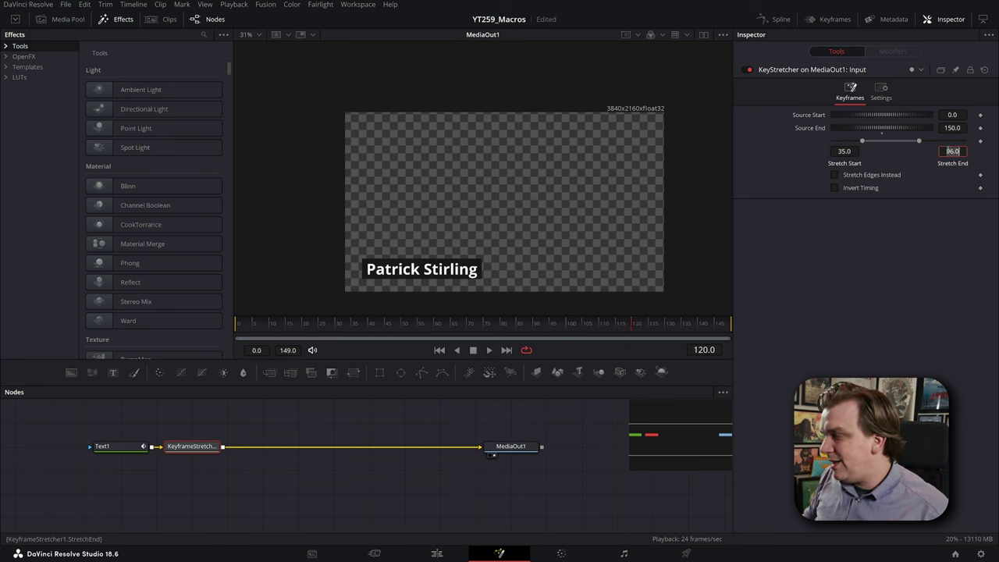
{"action": "left_click", "coordinate": [554, 504]}
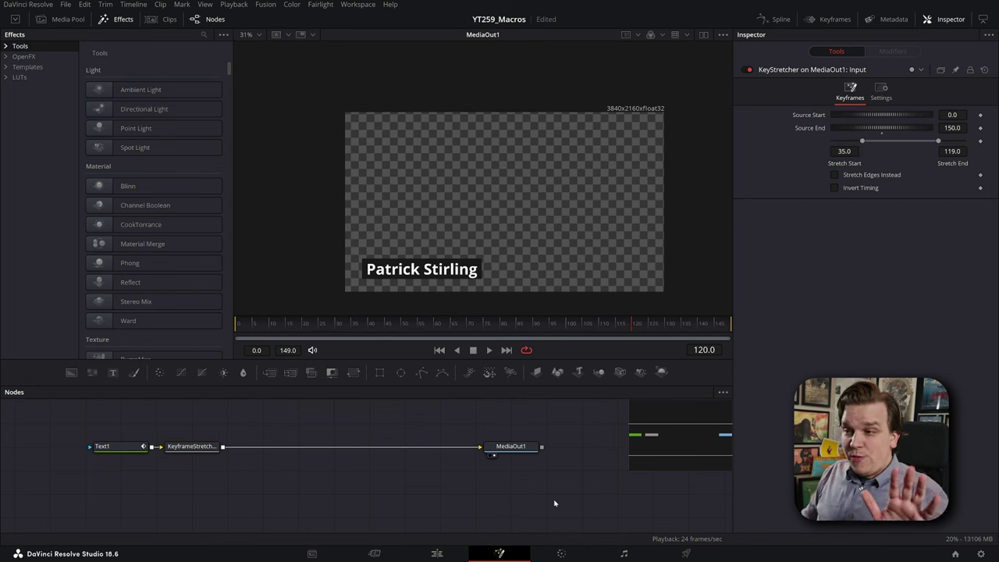
{"action": "left_click", "coordinate": [436, 552]}
Step: Extend the Fusion Composition clip to about 00:00:14:11, preview it, and go back to Fusion
{"action": "left_click_drag", "start_coordinate": [524, 413], "coordinate": [860, 408]}
{"action": "left_click_drag", "start_coordinate": [527, 315], "coordinate": [609, 344]}
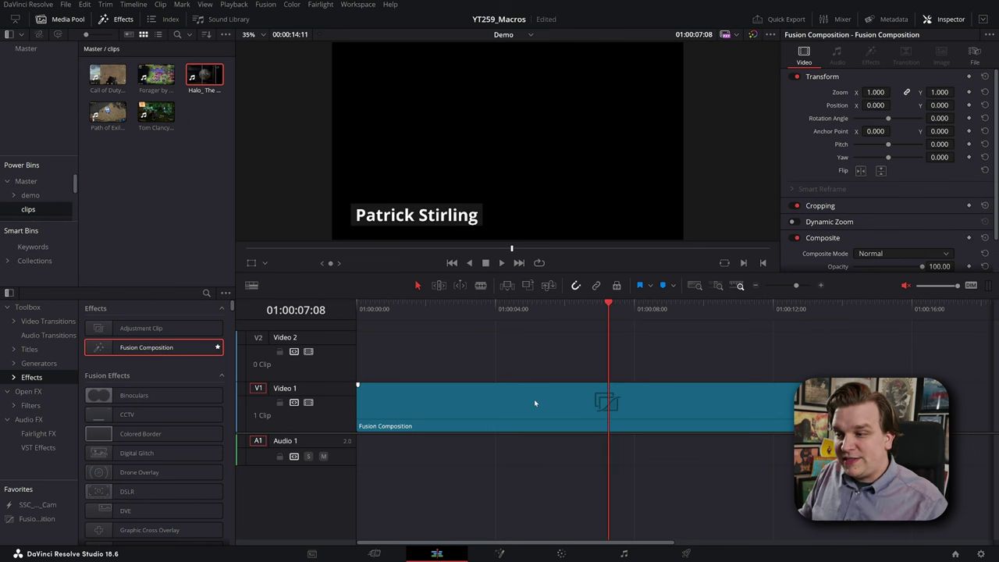
{"action": "left_click", "coordinate": [501, 553]}
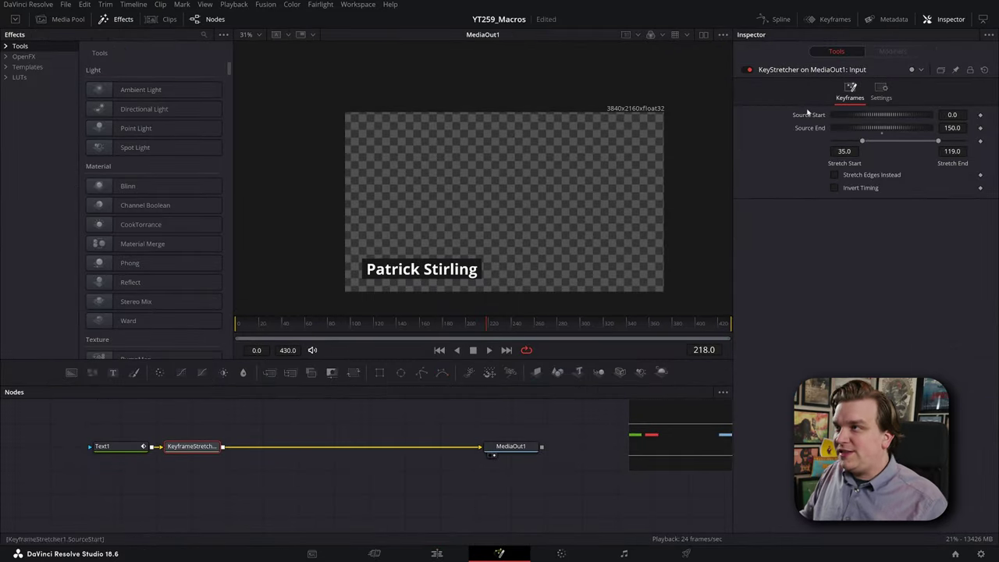
Step: Show Text1 in a widened left viewer beside the output, with the Effects library hidden
{"action": "left_click", "coordinate": [704, 35]}
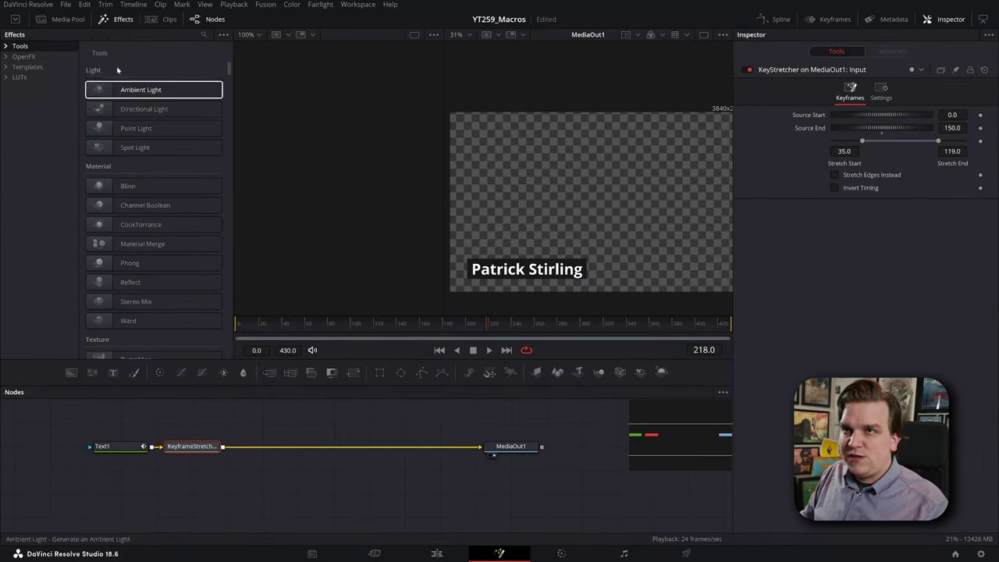
{"action": "left_click", "coordinate": [105, 19]}
{"action": "scroll", "coordinate": [141, 500], "scroll_direction": "up", "scroll_amount": 3}
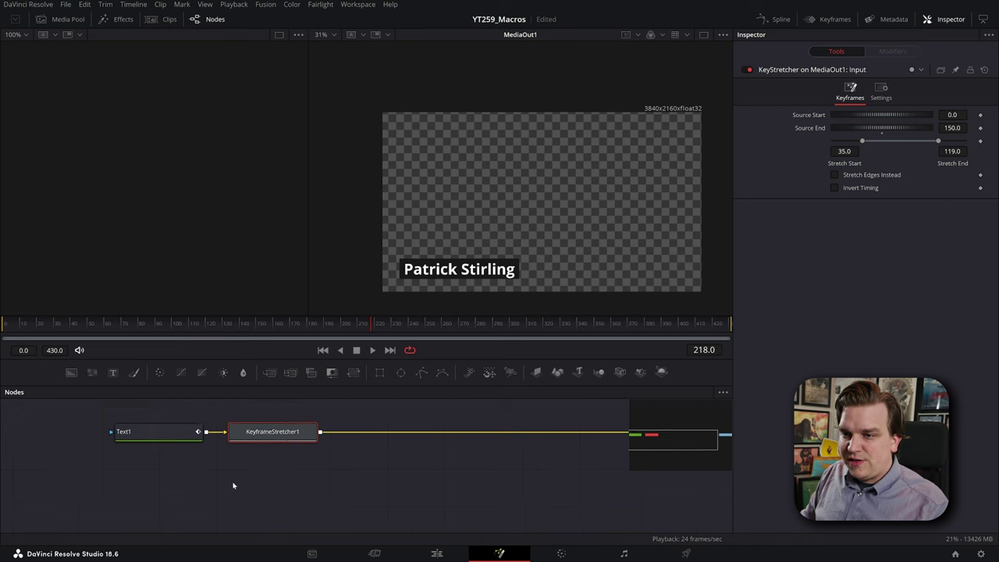
{"action": "left_click_drag", "start_coordinate": [167, 432], "coordinate": [173, 99]}
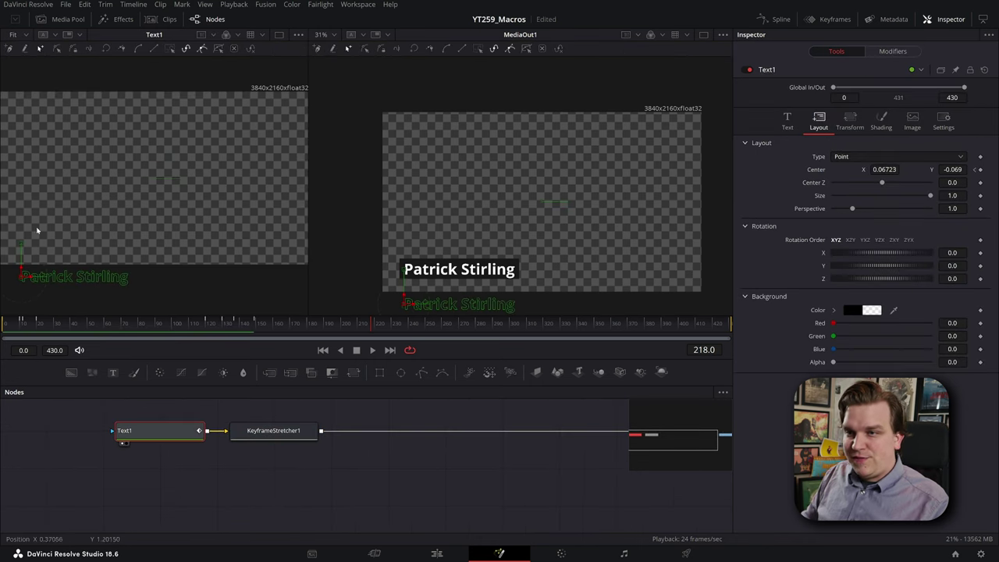
{"action": "left_click", "coordinate": [274, 433]}
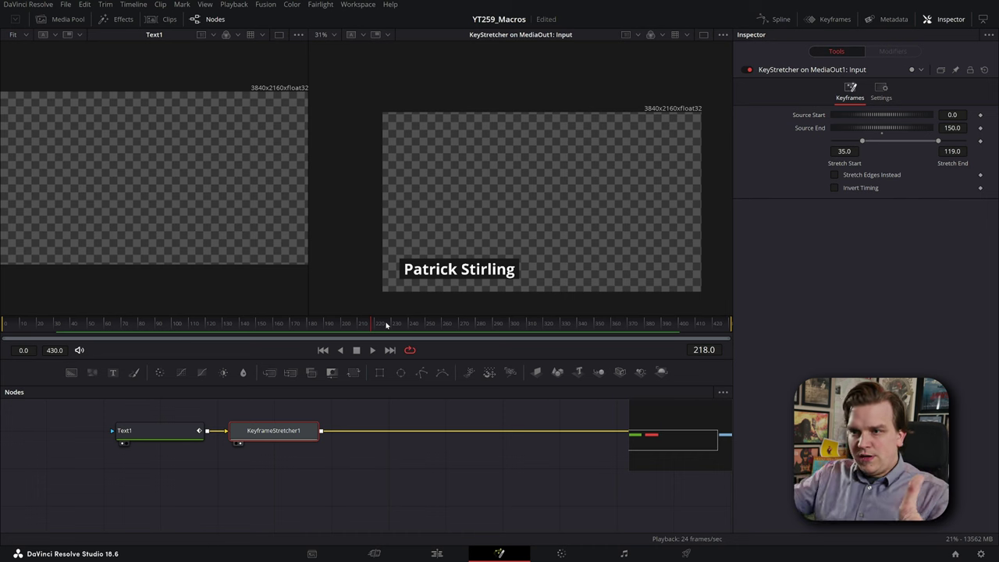
{"action": "scroll", "coordinate": [138, 210], "scroll_direction": "down", "scroll_amount": 2}
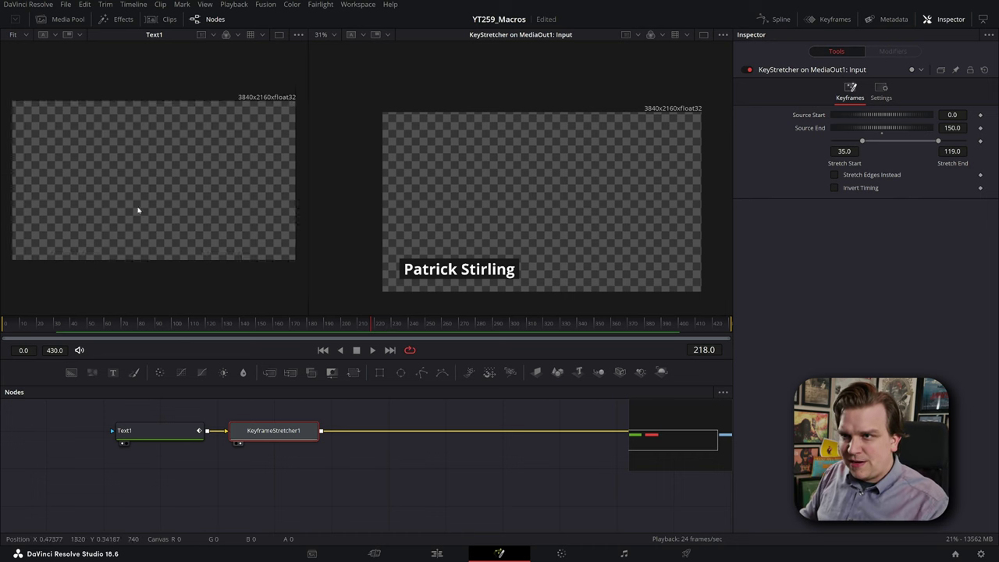
{"action": "scroll", "coordinate": [156, 217], "scroll_direction": "up", "scroll_amount": 1}
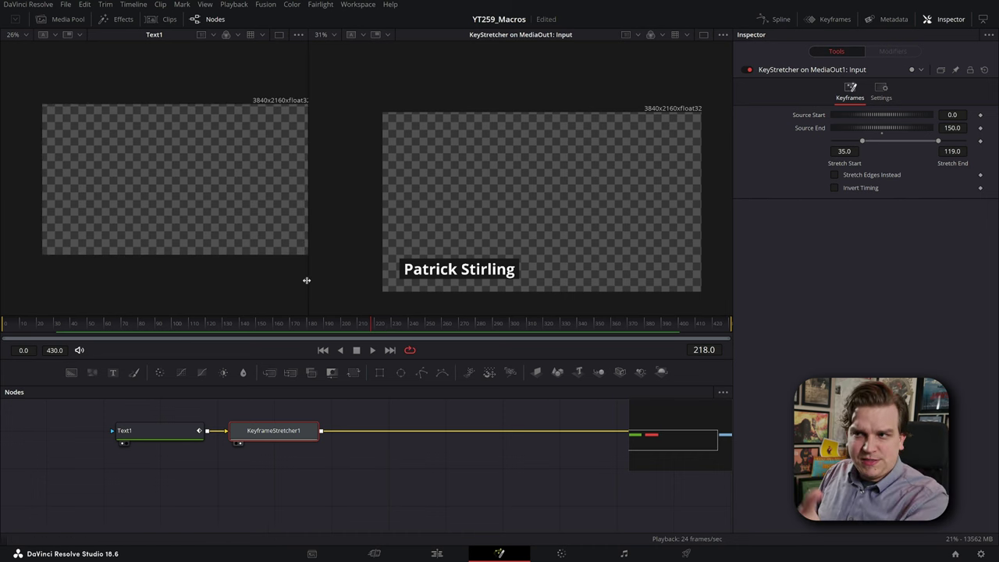
{"action": "left_click_drag", "start_coordinate": [308, 282], "coordinate": [347, 283]}
{"action": "left_click_drag", "start_coordinate": [146, 327], "coordinate": [254, 351]}
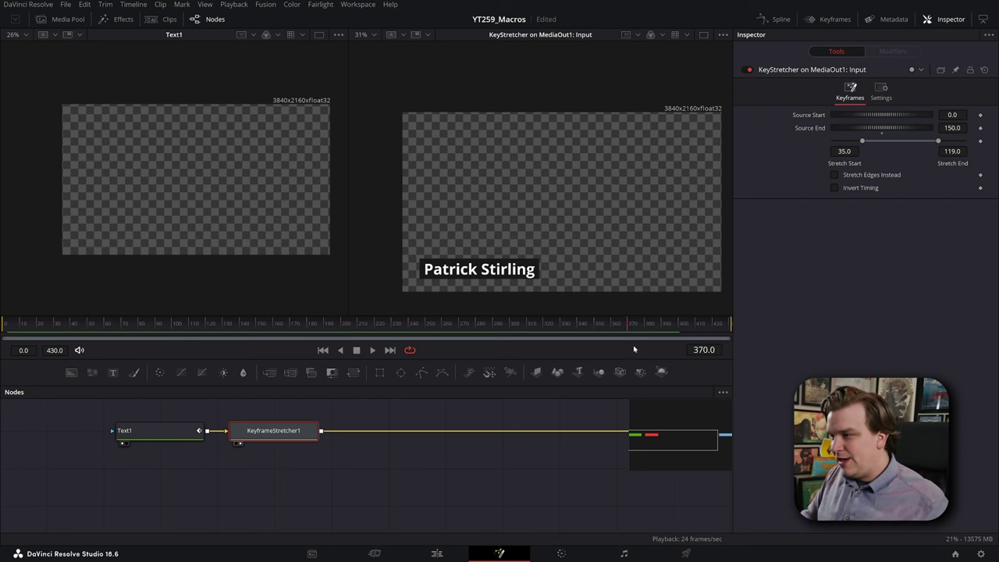
Step: Preview through to the last frame, then select both Text1 and KeyframeStretcher1
{"action": "left_click_drag", "start_coordinate": [666, 344], "coordinate": [742, 355]}
{"action": "left_click", "coordinate": [148, 508]}
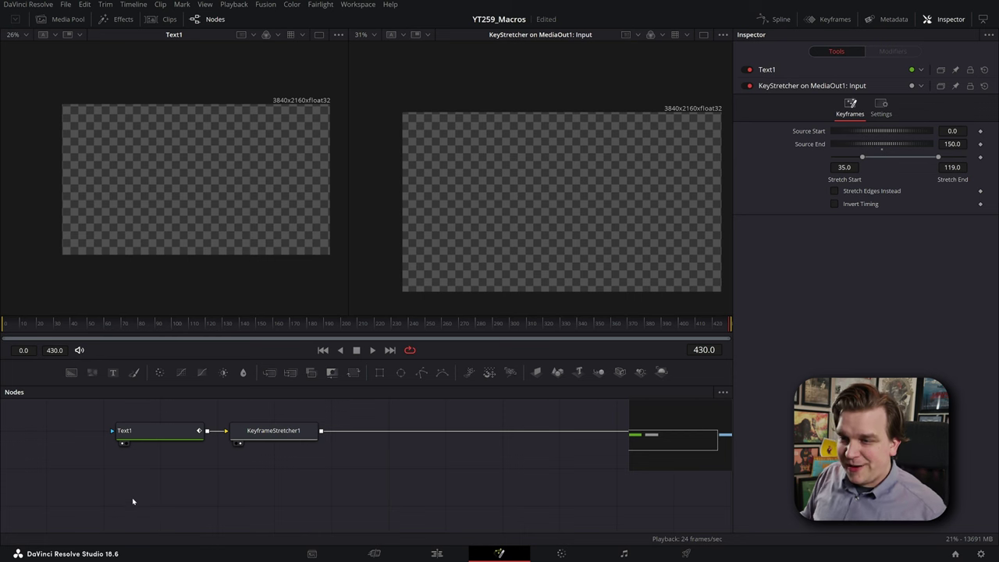
{"action": "left_click_drag", "start_coordinate": [132, 498], "coordinate": [320, 423]}
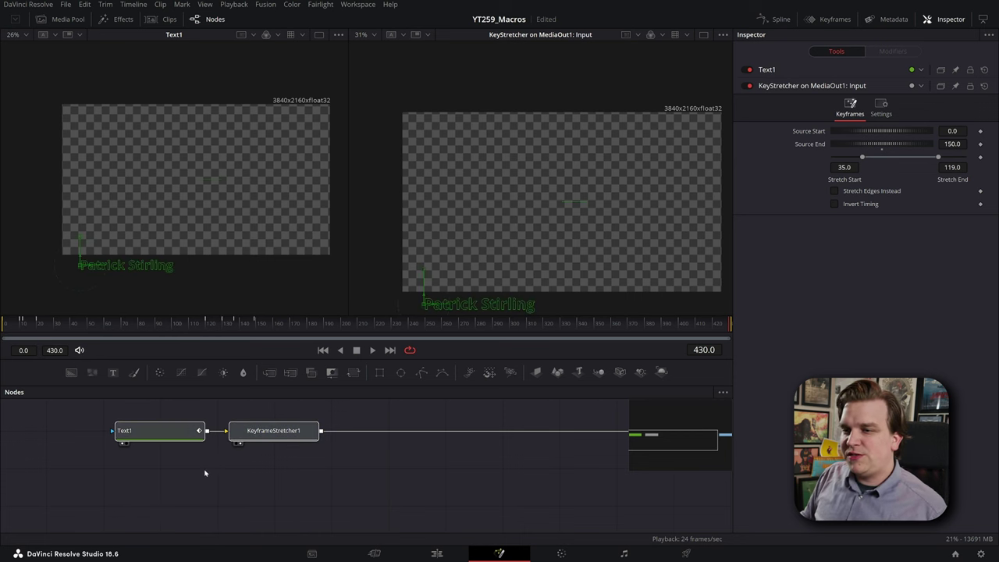
{"action": "right_click", "coordinate": [150, 437]}
Step: Choose Macro > Create Macro... on the selected nodes to start MacroTool4
{"action": "mouse_move", "coordinate": [182, 259]}
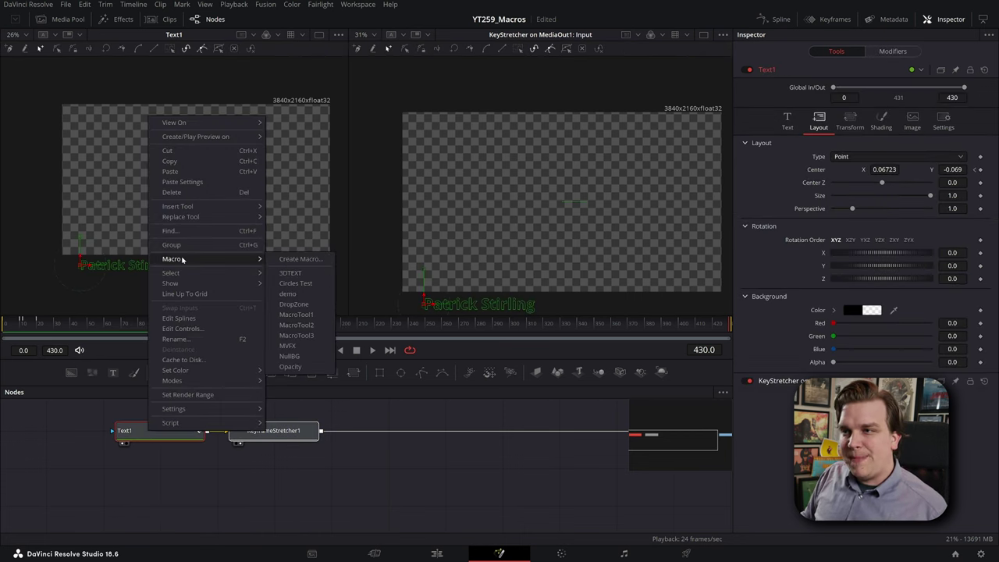
{"action": "left_click", "coordinate": [308, 262]}
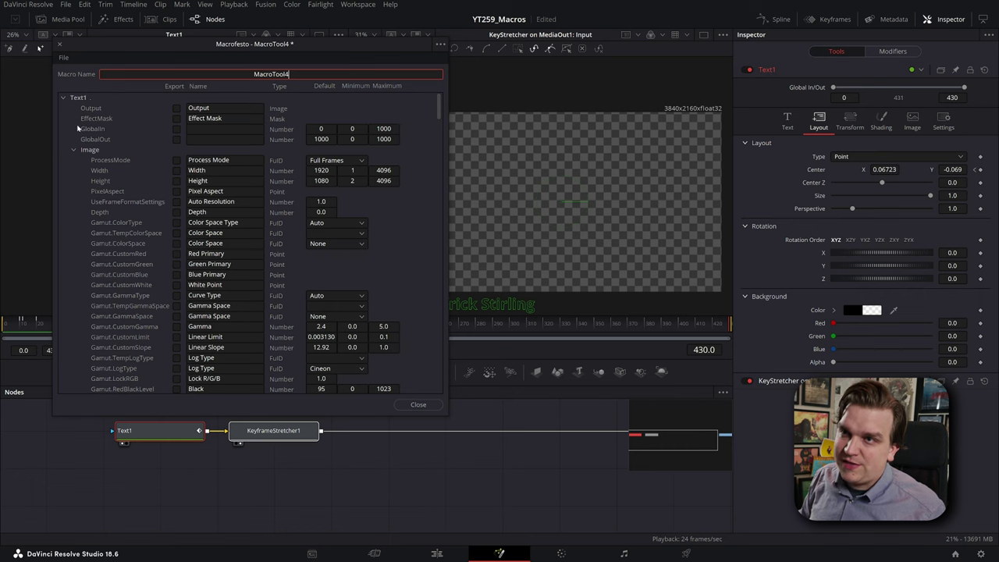
Step: Toggle Styled Text export on and off, expand Follower1's inputs, and close the macro editor
{"action": "left_click", "coordinate": [74, 150]}
{"action": "scroll", "coordinate": [163, 167], "scroll_direction": "down", "scroll_amount": 20}
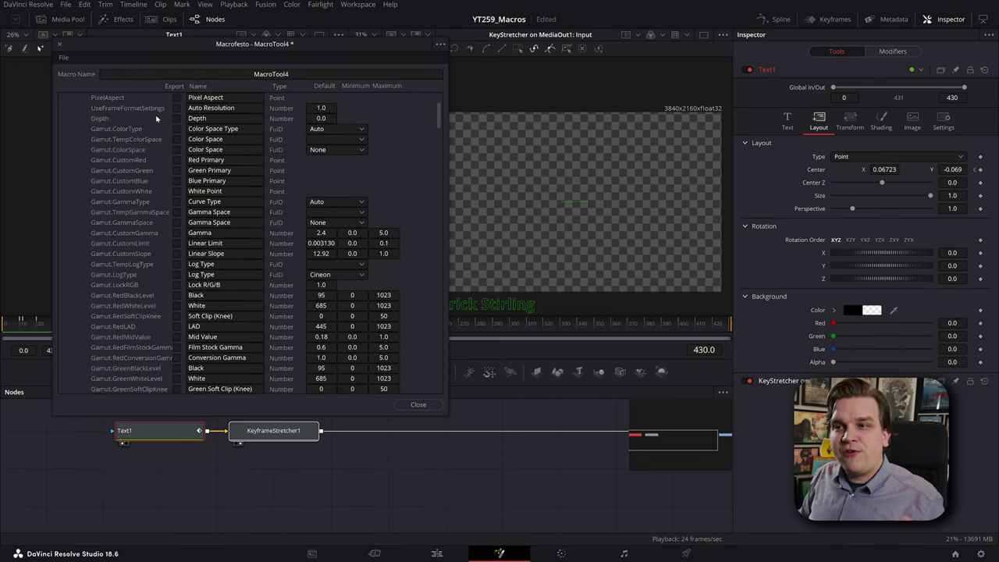
{"action": "scroll", "coordinate": [198, 181], "scroll_direction": "down", "scroll_amount": 20}
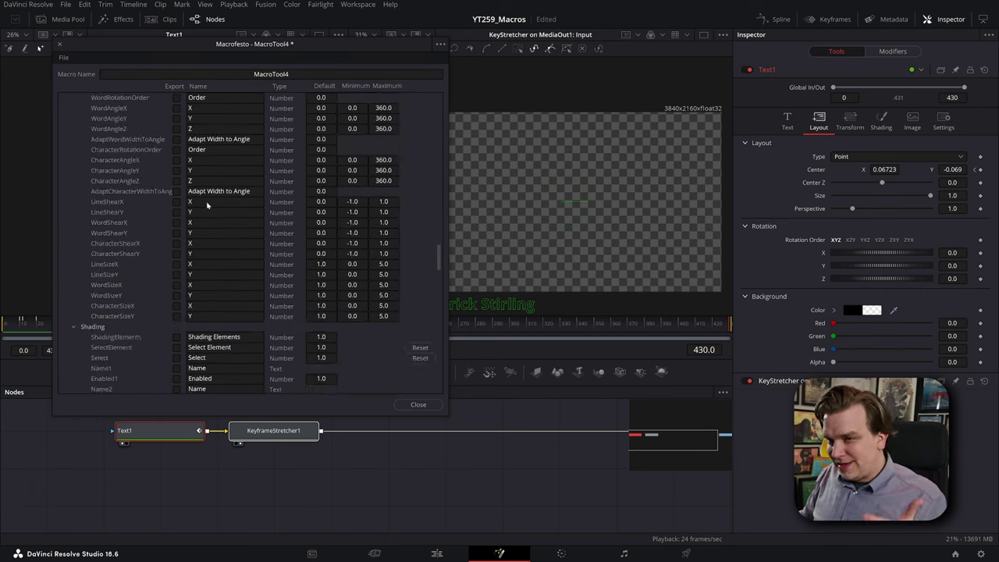
{"action": "scroll", "coordinate": [244, 281], "scroll_direction": "up", "scroll_amount": 20}
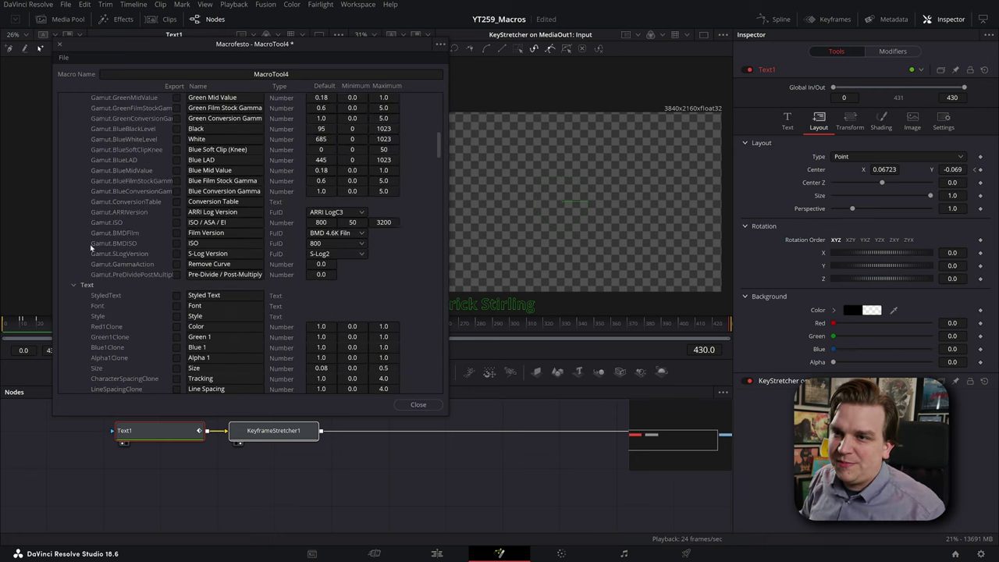
{"action": "scroll", "coordinate": [91, 248], "scroll_direction": "up", "scroll_amount": 15}
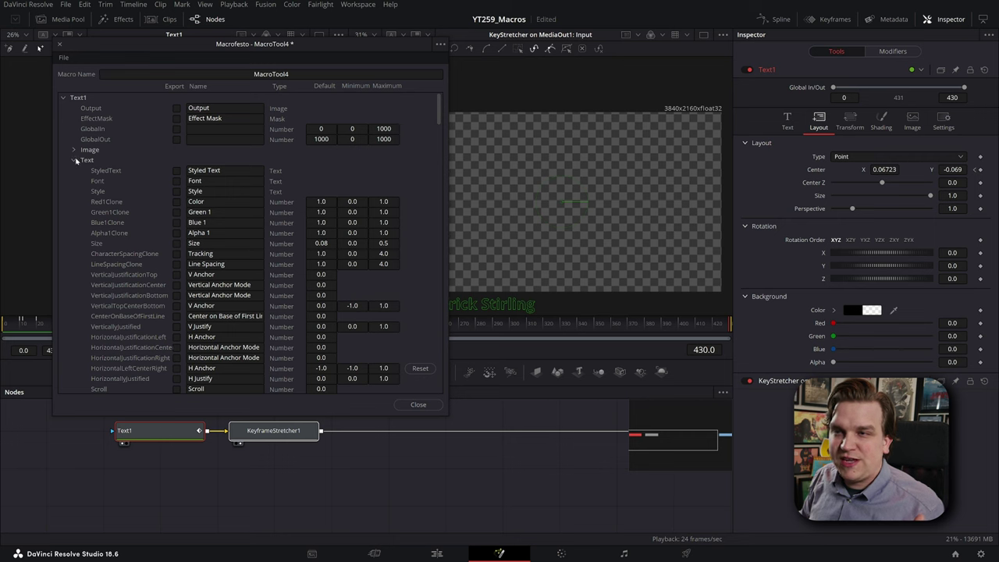
{"action": "left_click", "coordinate": [177, 171]}
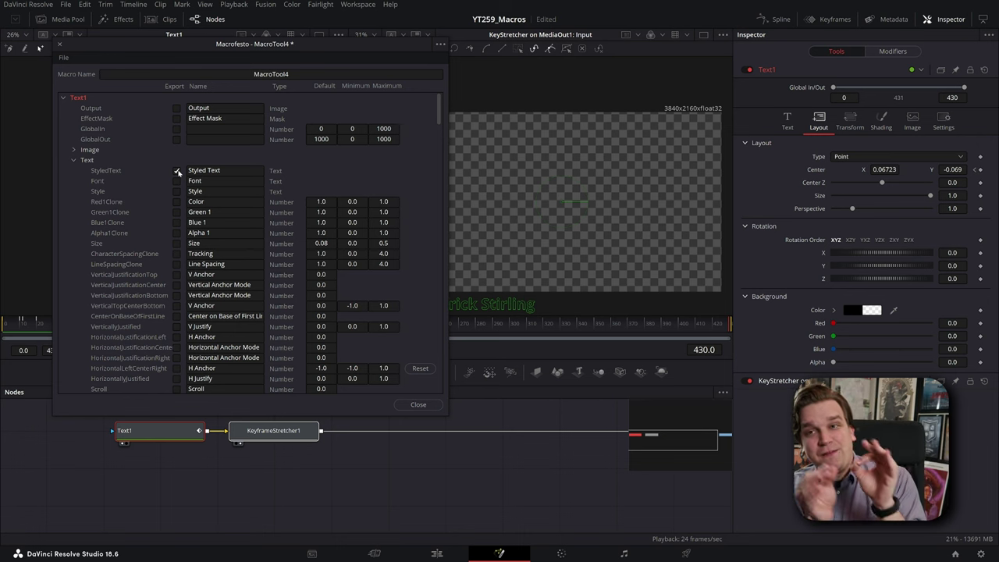
{"action": "left_click", "coordinate": [177, 171]}
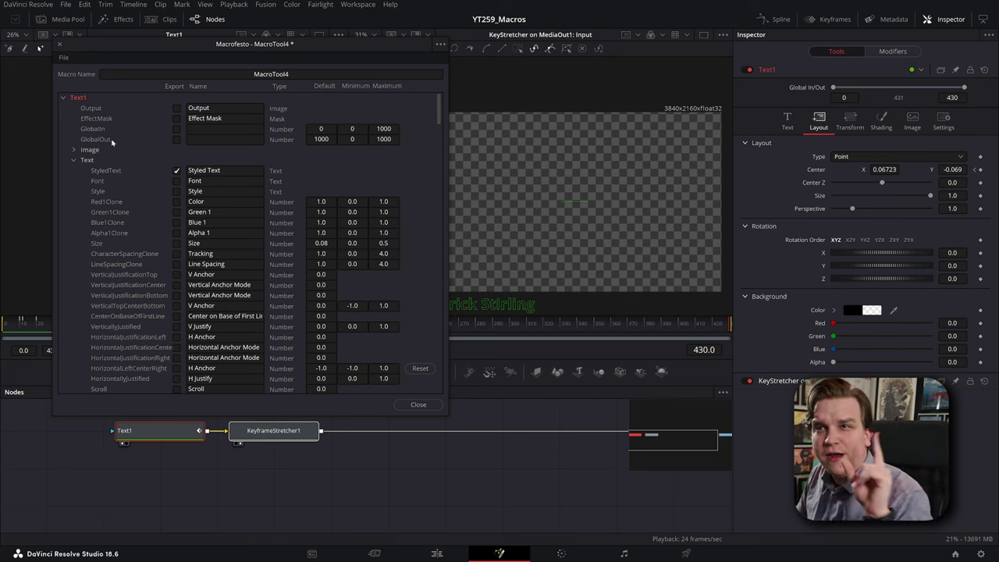
{"action": "left_click", "coordinate": [63, 97]}
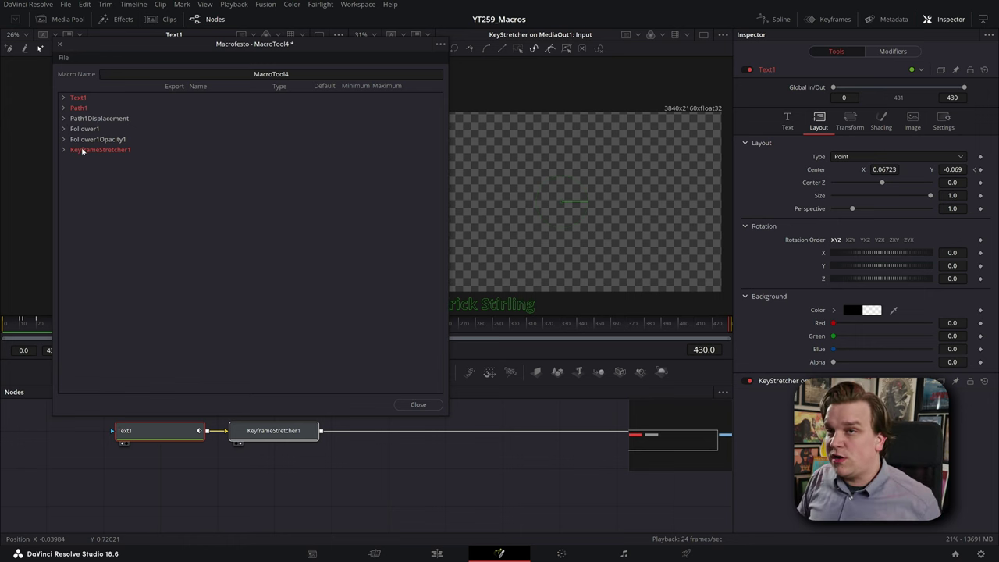
{"action": "left_click", "coordinate": [64, 130]}
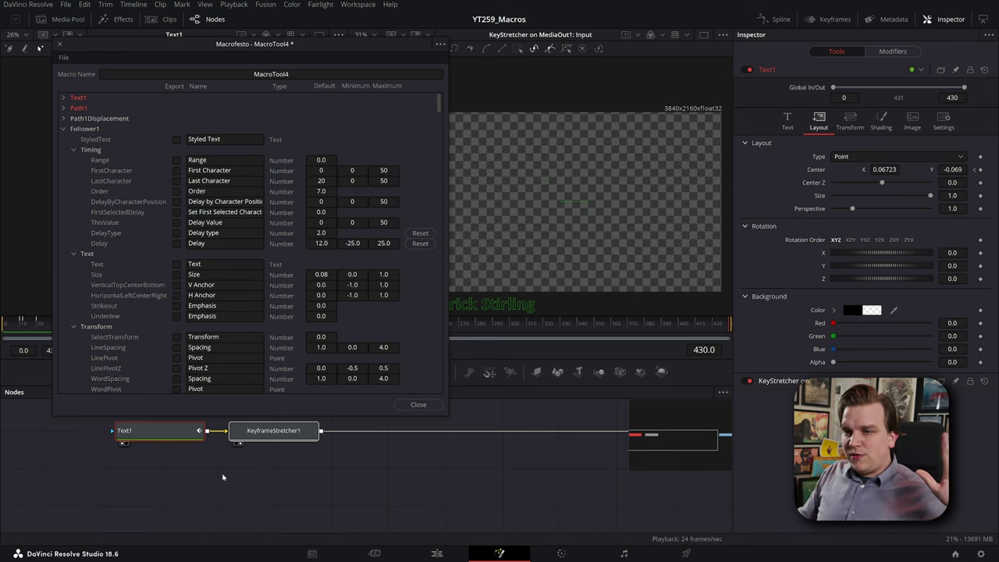
{"action": "left_click", "coordinate": [416, 404]}
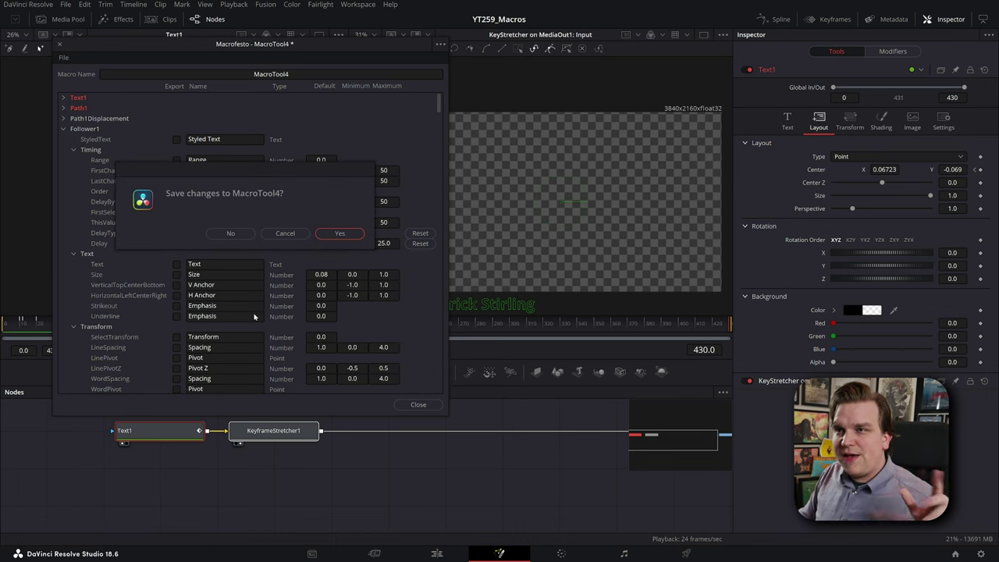
Step: Discard the MacroTool4 macro and view Follower1's text settings under Modifiers
{"action": "left_click", "coordinate": [231, 234]}
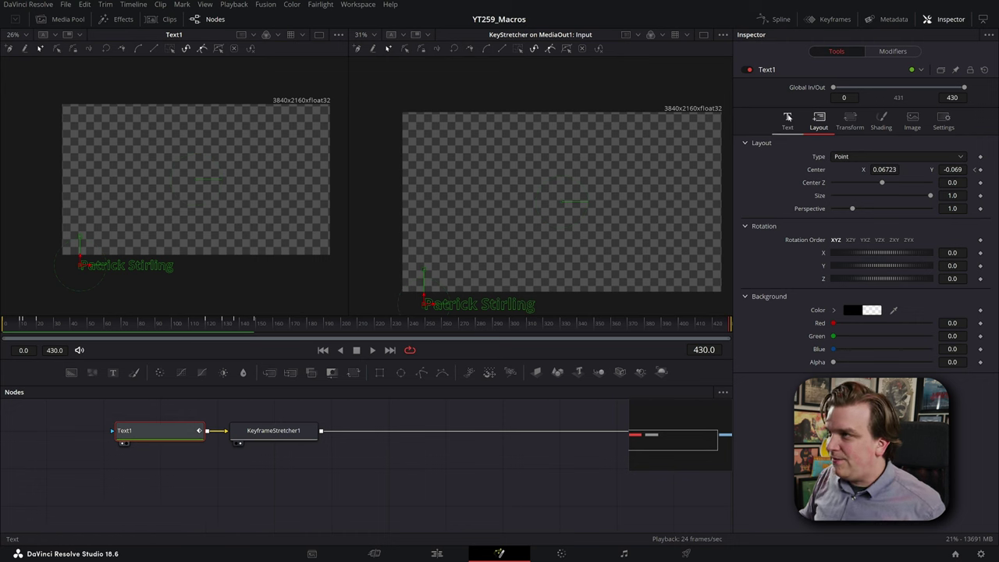
{"action": "left_click", "coordinate": [787, 119]}
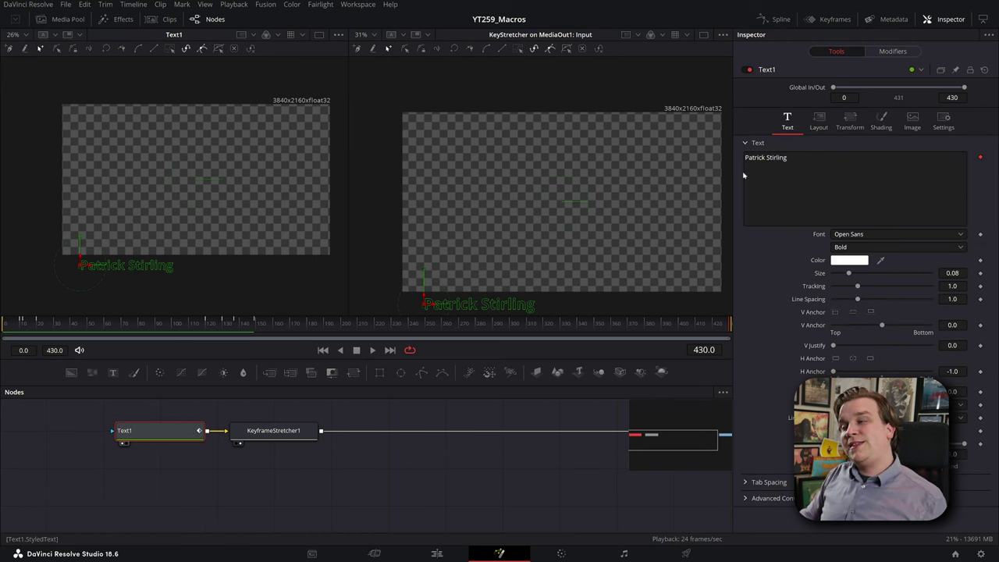
{"action": "left_click", "coordinate": [901, 51]}
{"action": "left_click", "coordinate": [834, 107]}
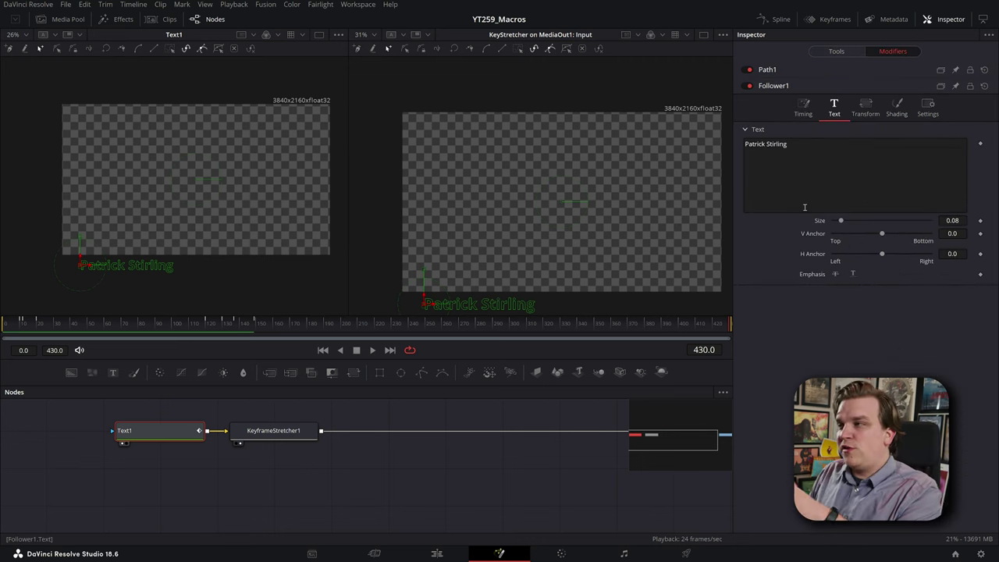
Step: Compare Text1 and Follower1 text controls, then marquee-select Text1 and KeyframeStretcher1
{"action": "left_click", "coordinate": [836, 51]}
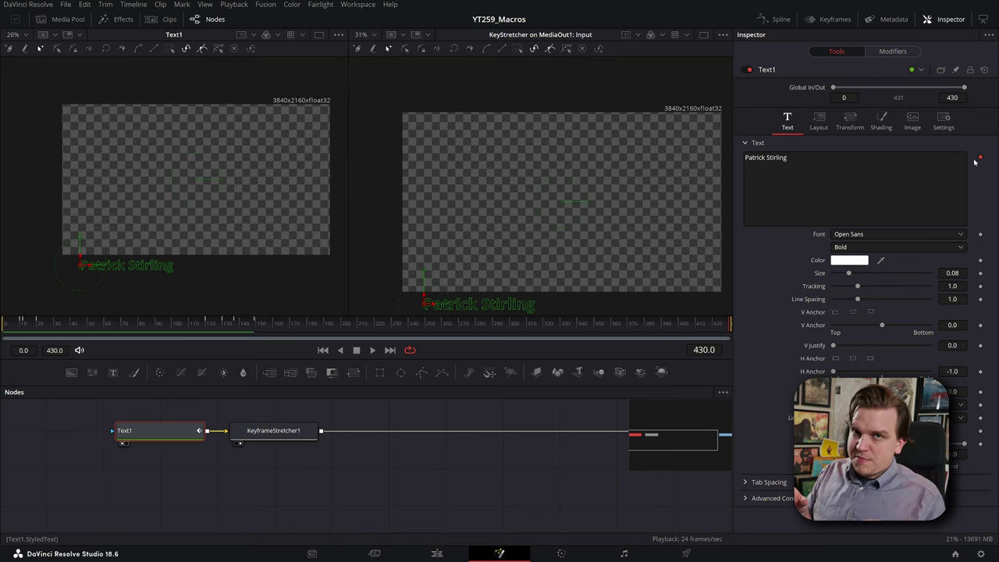
{"action": "left_click", "coordinate": [892, 52]}
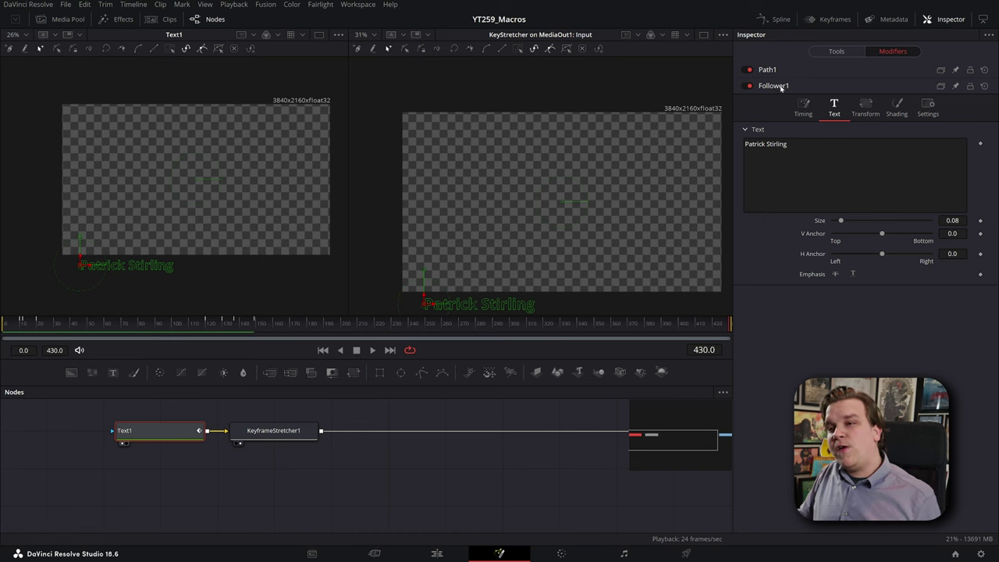
{"action": "left_click", "coordinate": [836, 51]}
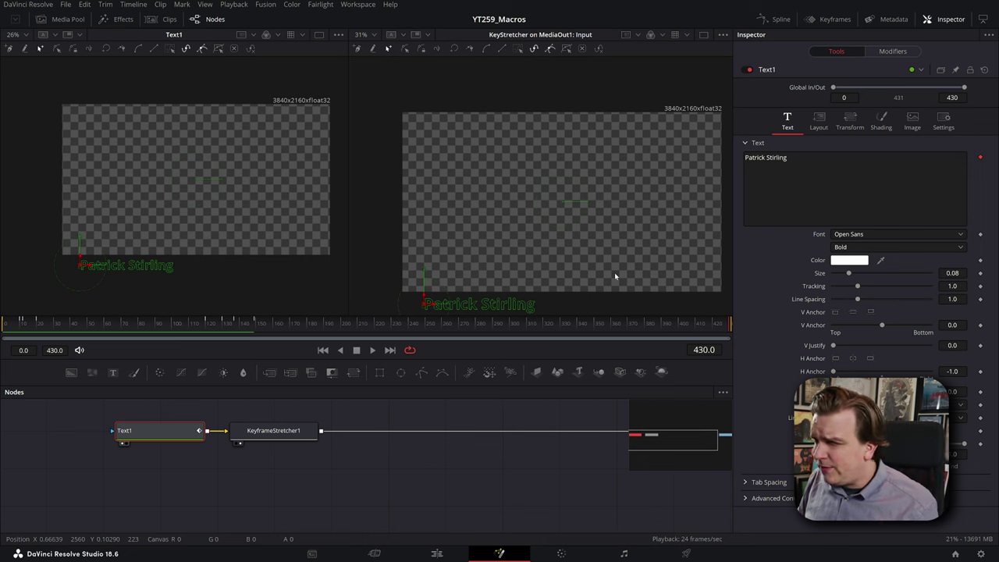
{"action": "left_click_drag", "start_coordinate": [167, 506], "coordinate": [287, 424]}
Step: Create a new macro from Text1 and KeyframeStretcher1 and collapse its Image parameter group
{"action": "right_click", "coordinate": [156, 429]}
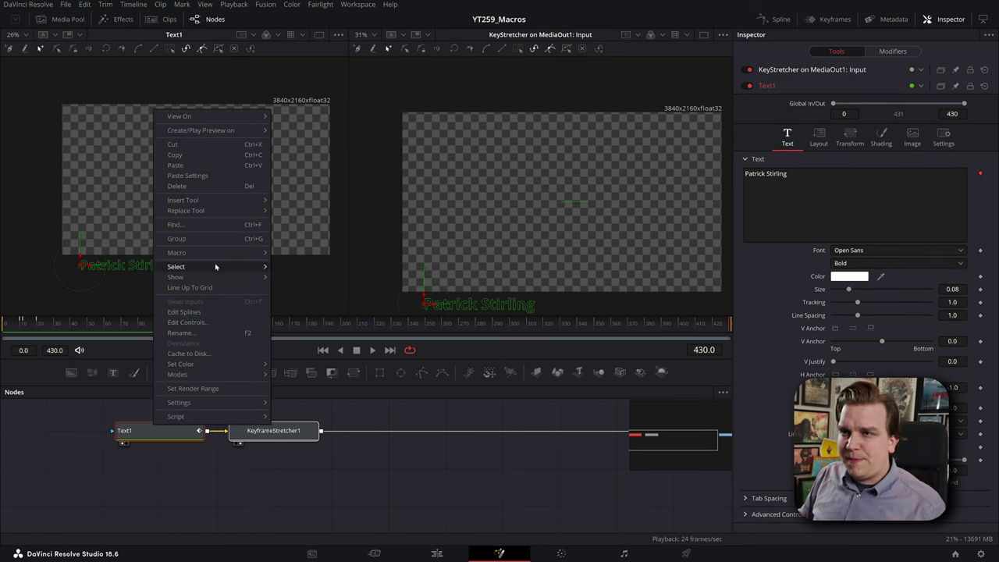
{"action": "mouse_move", "coordinate": [196, 252]}
{"action": "left_click", "coordinate": [291, 253]}
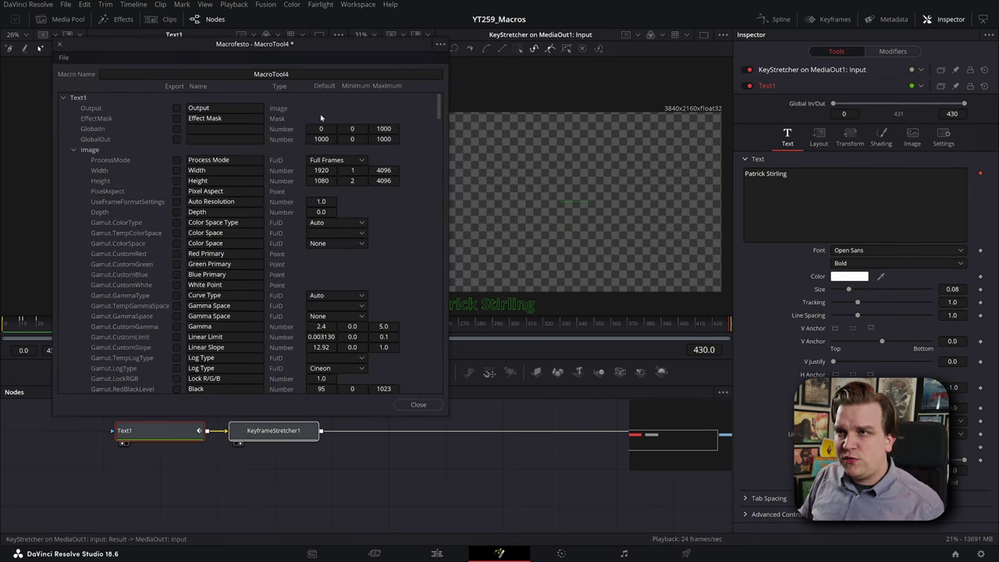
{"action": "left_click", "coordinate": [74, 150]}
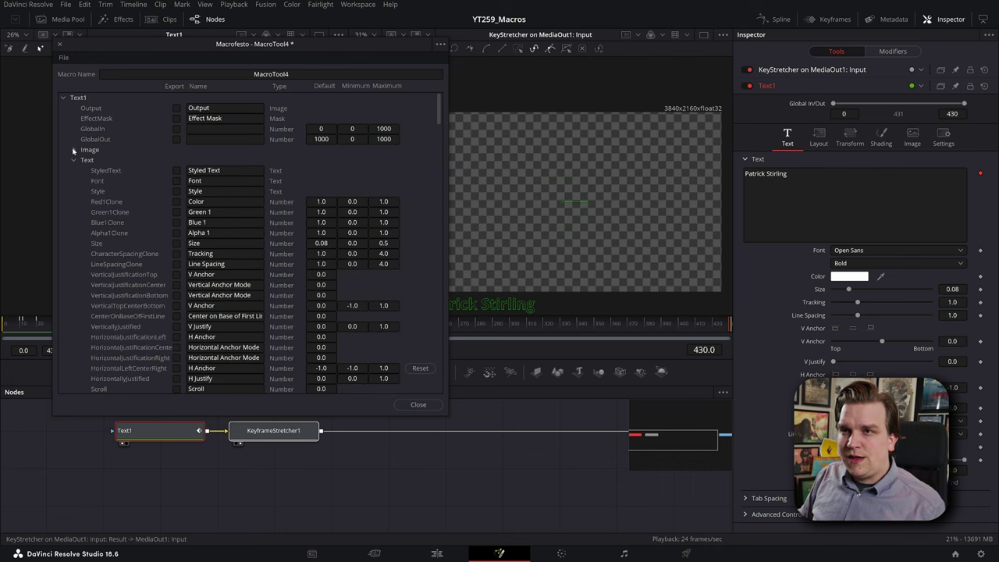
Step: Export the Styled Text, Font, Style, Color, Green 1, Blue 1, Alpha 1 and Size controls
{"action": "left_click", "coordinate": [177, 170]}
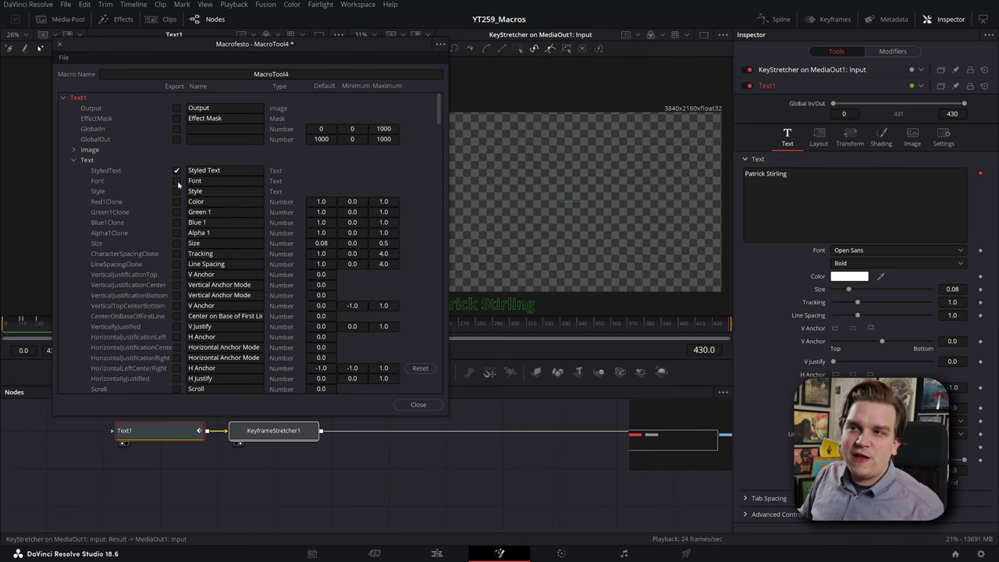
{"action": "left_click", "coordinate": [176, 181]}
{"action": "left_click", "coordinate": [176, 191]}
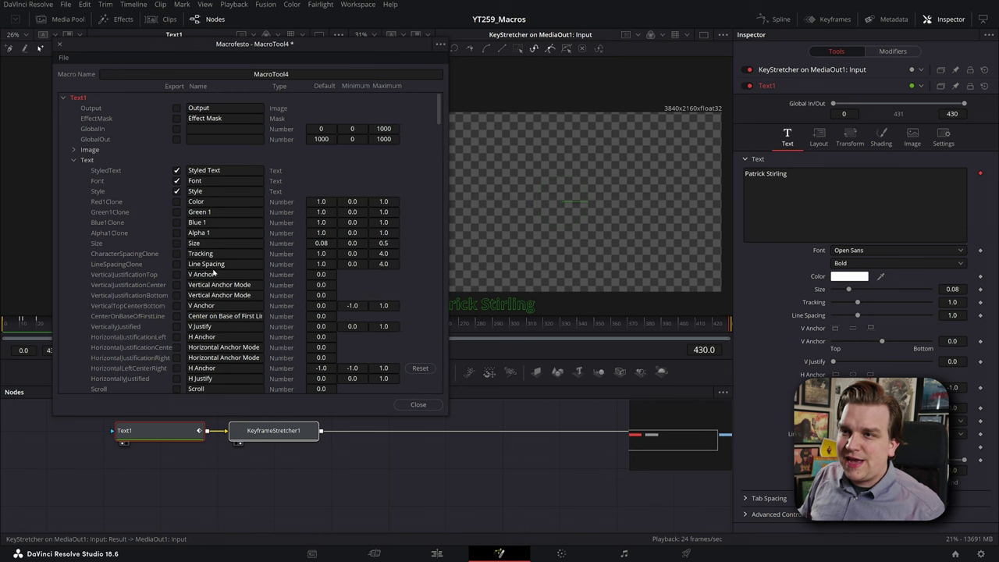
{"action": "left_click", "coordinate": [176, 201]}
{"action": "left_click", "coordinate": [176, 212]}
{"action": "left_click", "coordinate": [177, 222]}
{"action": "left_click", "coordinate": [177, 233]}
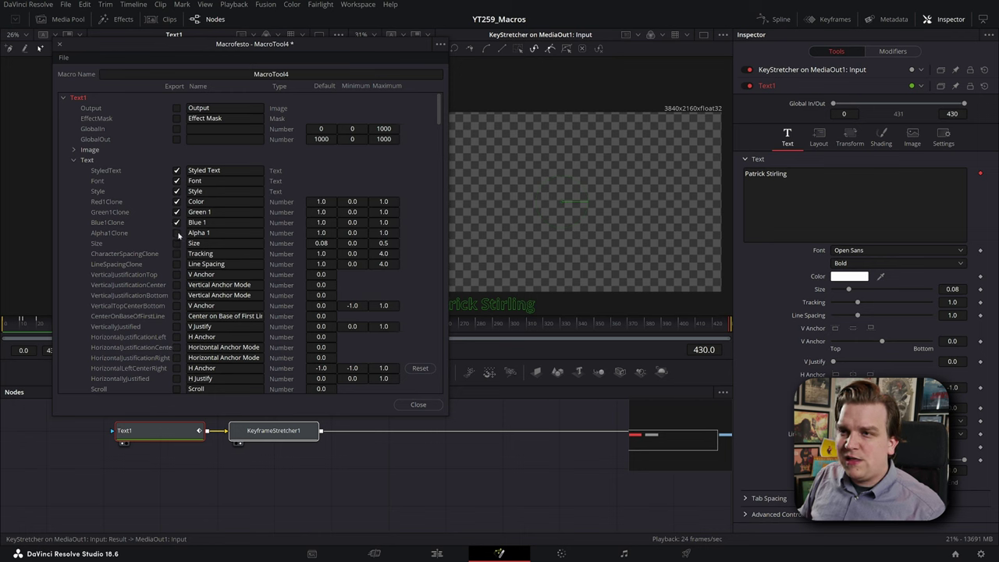
{"action": "left_click", "coordinate": [176, 243]}
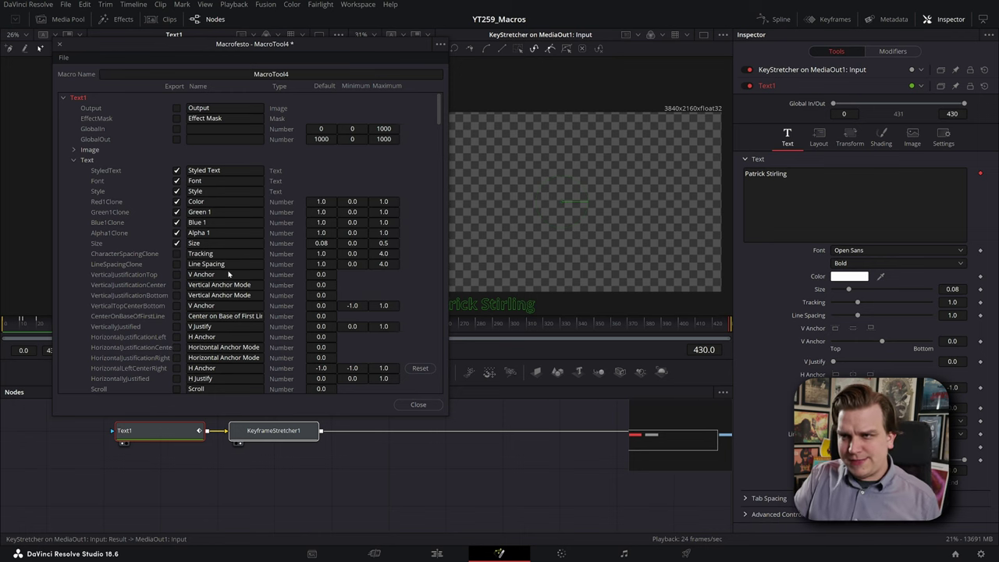
Step: Collapse the Layout group to reveal Shading inputs such as Opacity1 and Blending
{"action": "scroll", "coordinate": [119, 231], "scroll_direction": "down", "scroll_amount": 3}
{"action": "scroll", "coordinate": [118, 232], "scroll_direction": "down", "scroll_amount": 15}
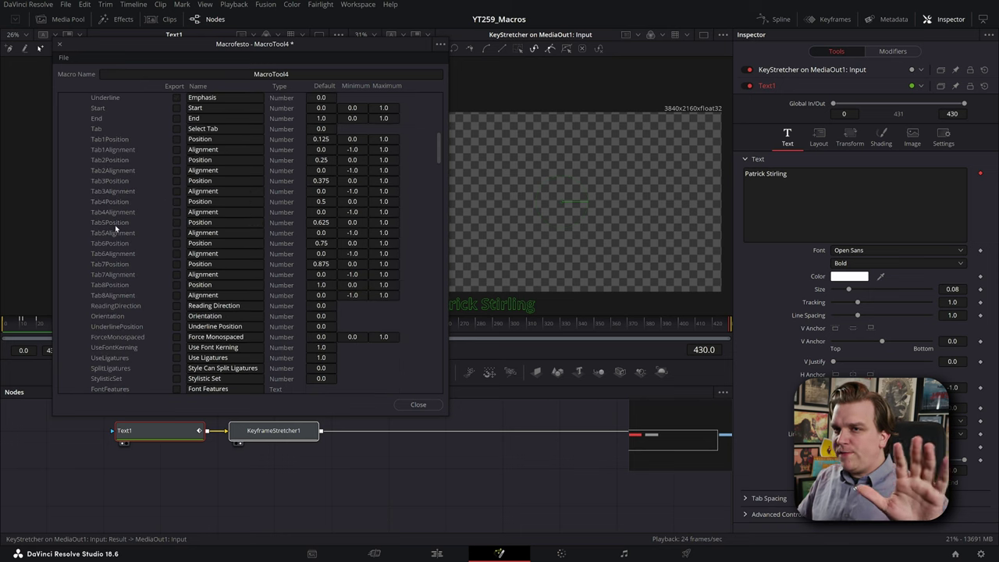
{"action": "left_click", "coordinate": [73, 254]}
{"action": "scroll", "coordinate": [104, 178], "scroll_direction": "down", "scroll_amount": 3}
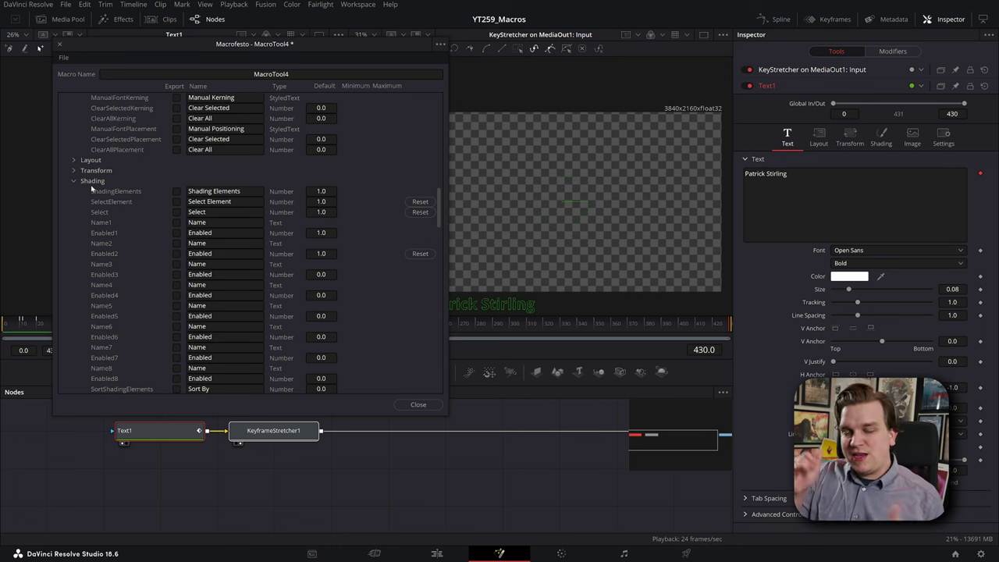
{"action": "scroll", "coordinate": [392, 294], "scroll_direction": "down", "scroll_amount": 3}
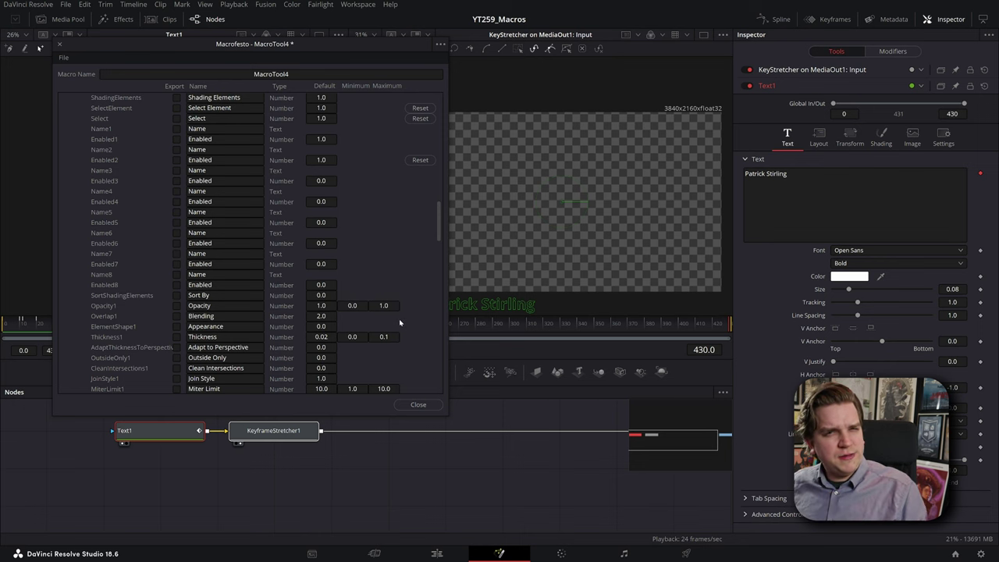
{"action": "scroll", "coordinate": [390, 295], "scroll_direction": "up", "scroll_amount": 2}
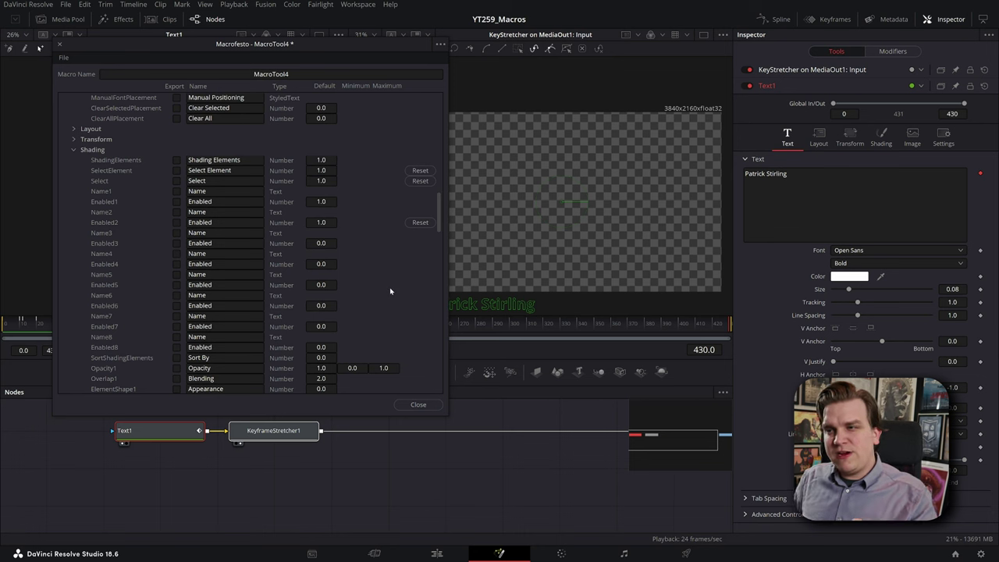
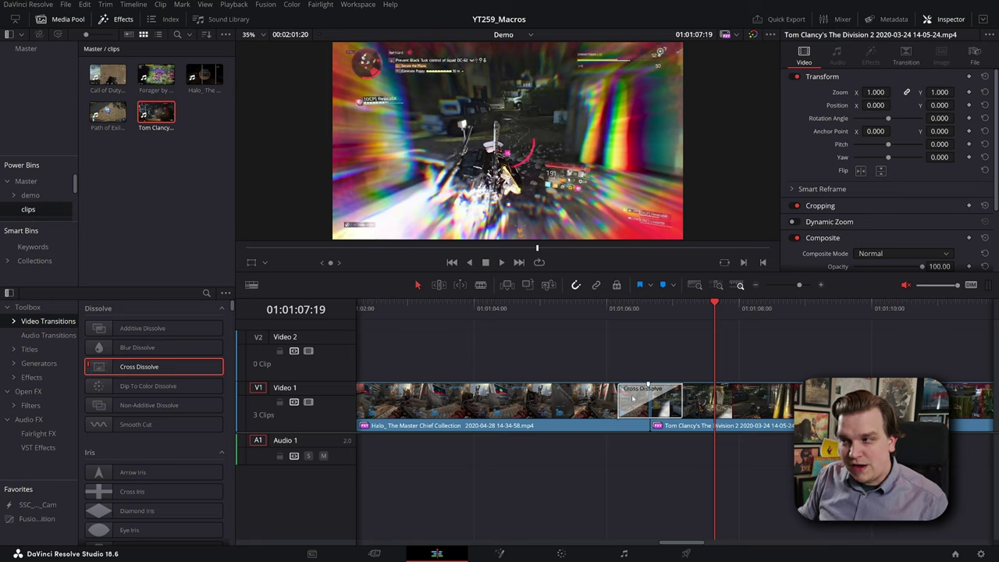
Step: Open the context menu of the 1.0-second Cross Dissolve on the V1 track
{"action": "right_click", "coordinate": [633, 398]}
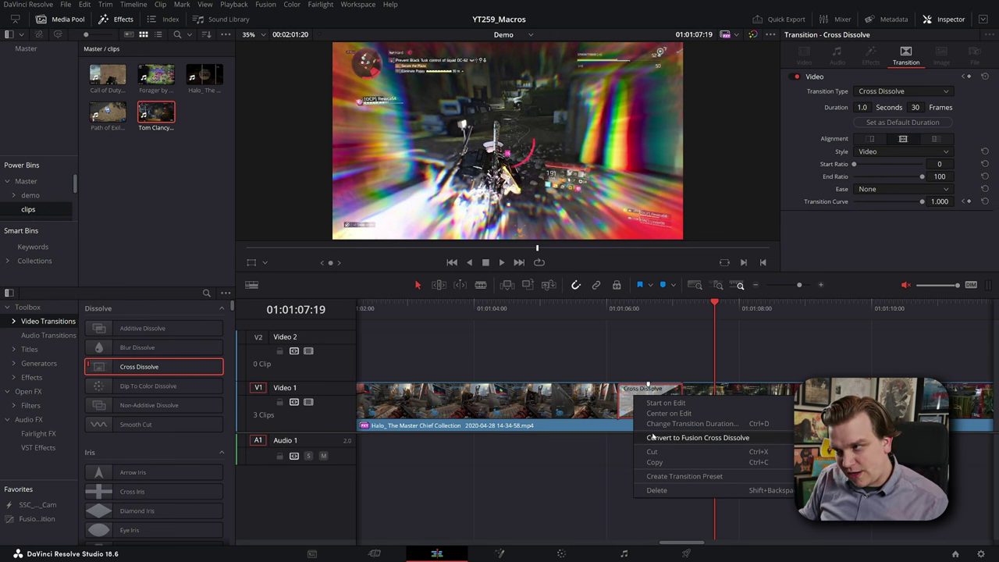
Step: Convert the Cross Dissolve to a Fusion Cross Dissolve and open it in Fusion
{"action": "left_click", "coordinate": [652, 437]}
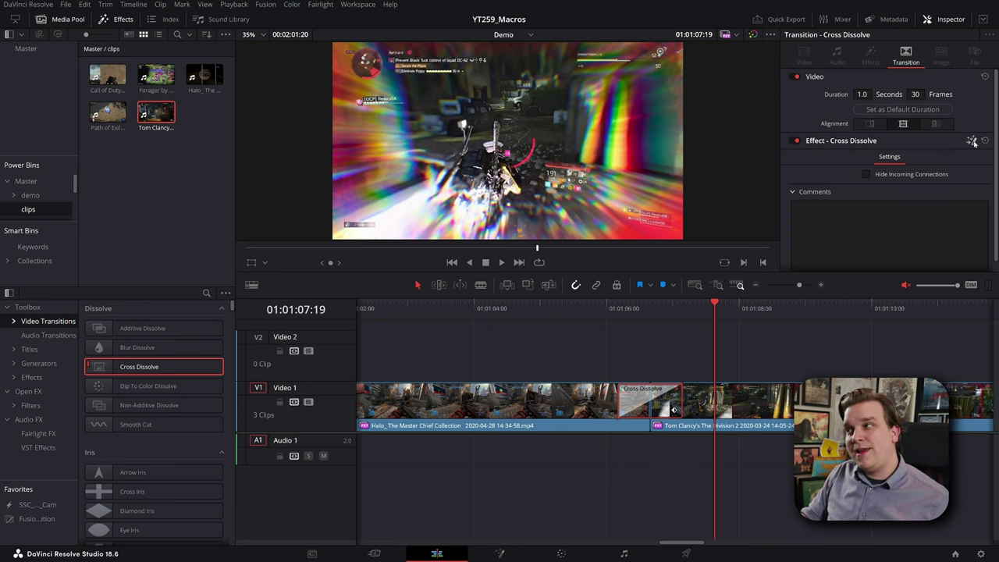
{"action": "left_click", "coordinate": [971, 141]}
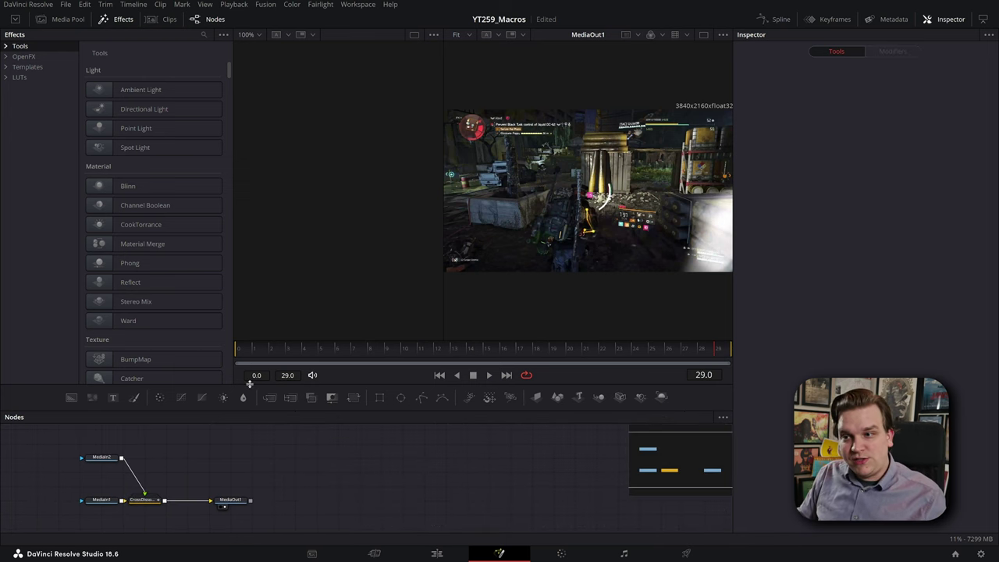
Step: Enlarge the Nodes panel, shift the MediaIn nodes left and expand the CrossDissolve group
{"action": "left_click_drag", "start_coordinate": [249, 384], "coordinate": [250, 305]}
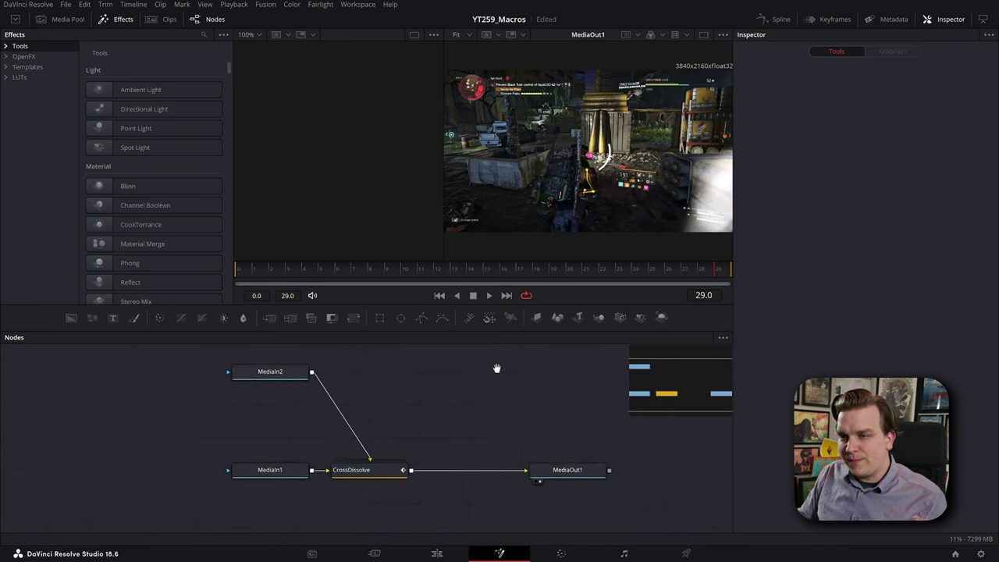
{"action": "scroll", "coordinate": [496, 368], "scroll_direction": "down", "scroll_amount": 2}
{"action": "left_click_drag", "start_coordinate": [257, 373], "coordinate": [206, 446]}
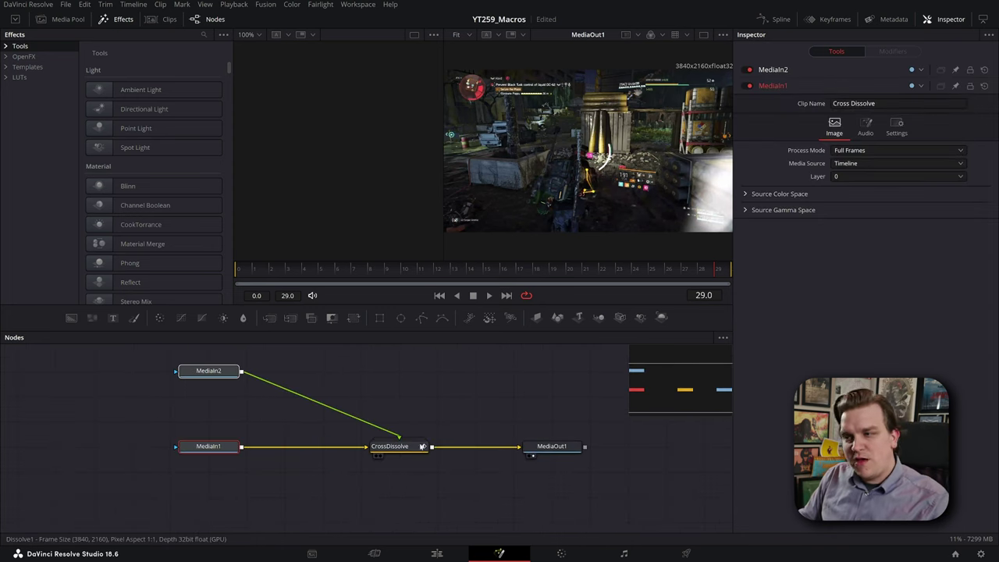
{"action": "left_click", "coordinate": [421, 446]}
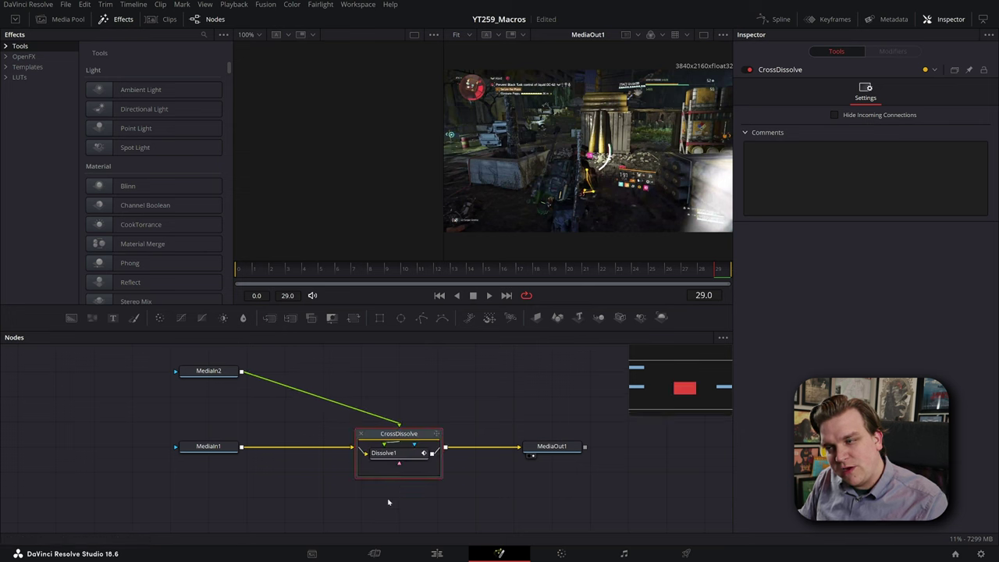
{"action": "scroll", "coordinate": [388, 502], "scroll_direction": "up", "scroll_amount": 2}
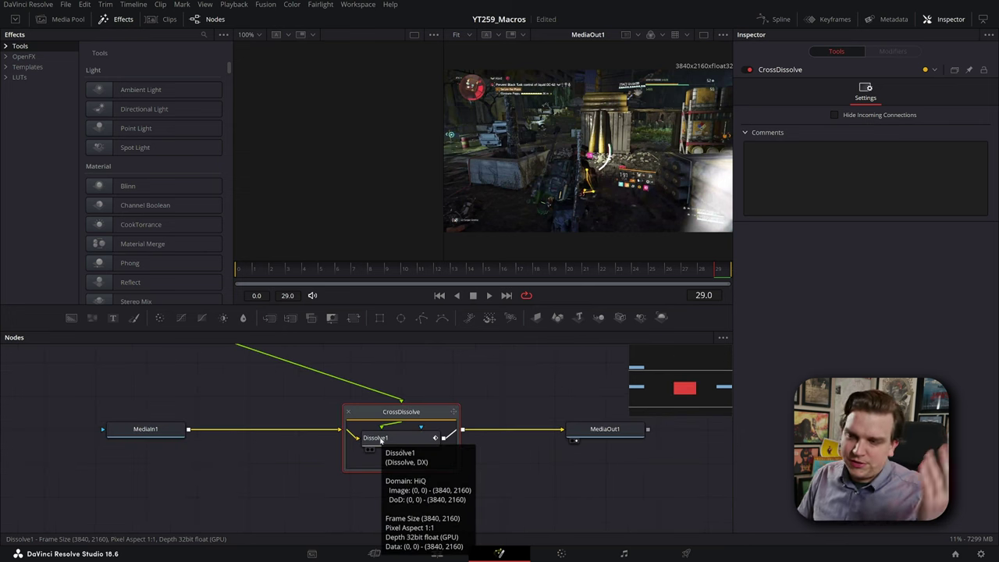
{"action": "scroll", "coordinate": [319, 395], "scroll_direction": "down", "scroll_amount": 3}
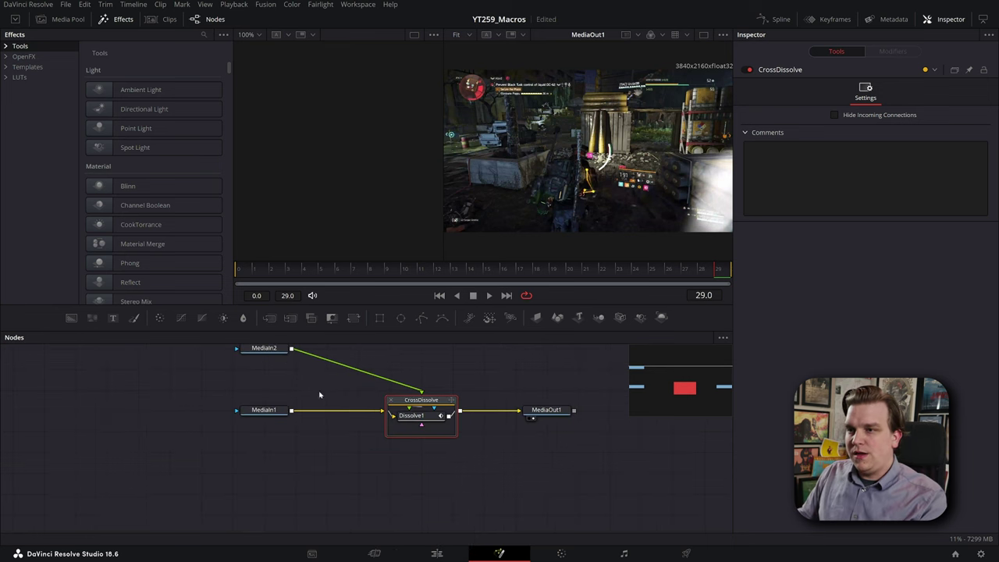
Step: View and play MediaIn1 and MediaIn2, then return to the Edit page
{"action": "left_click", "coordinate": [286, 439]}
{"action": "key", "text": "1"}
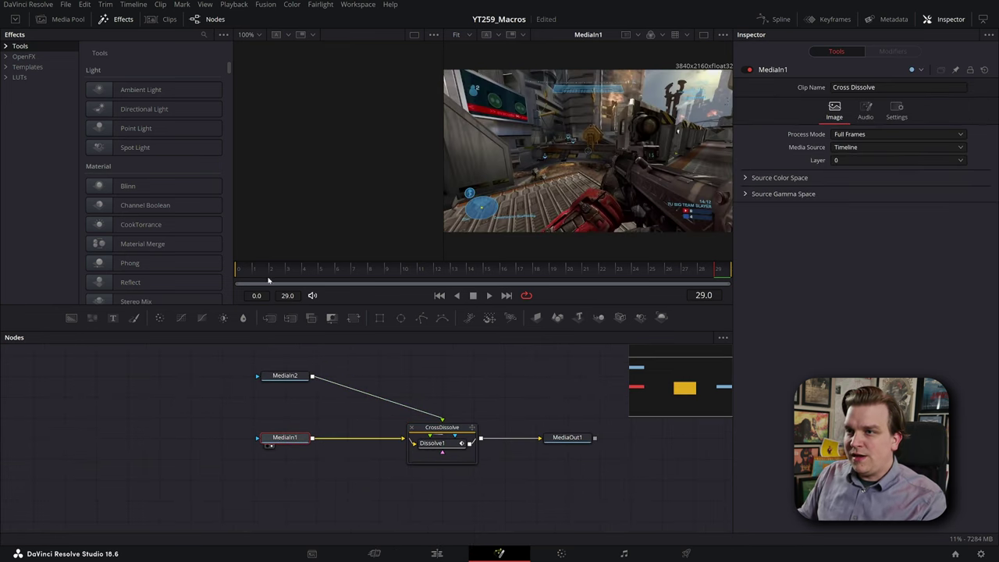
{"action": "key", "text": "space"}
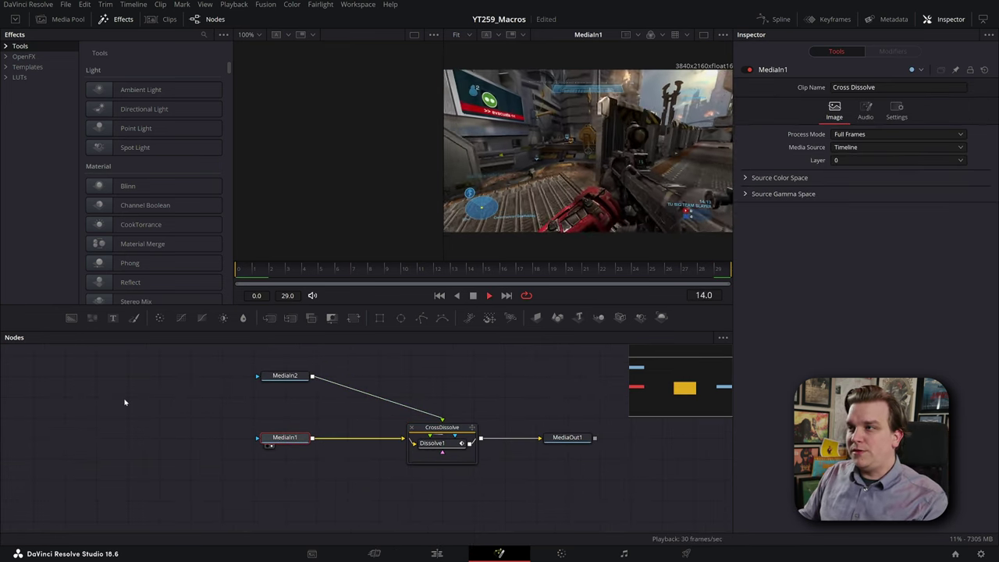
{"action": "left_click", "coordinate": [285, 376]}
{"action": "key", "text": "1"}
{"action": "key", "text": "space"}
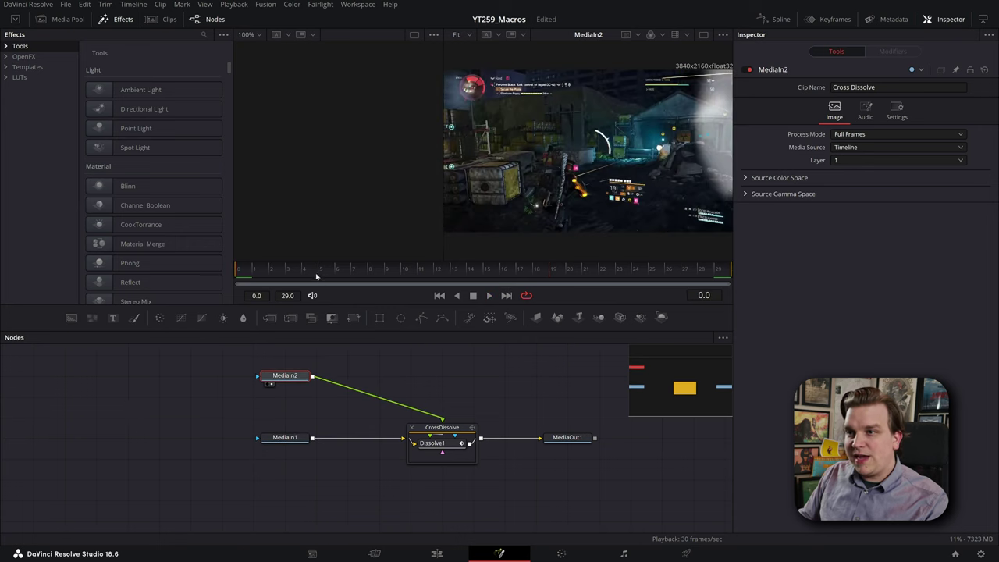
{"action": "key", "text": "space"}
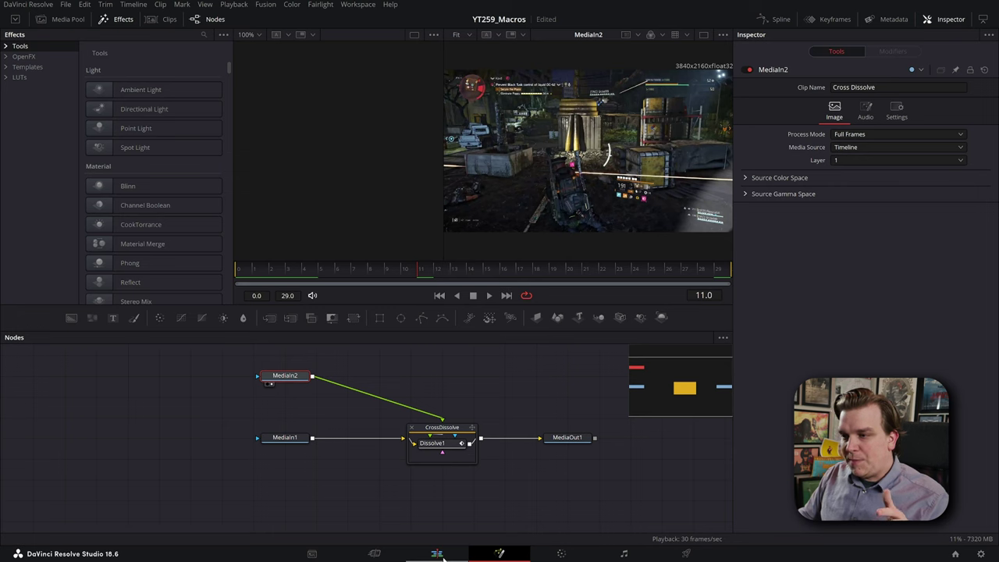
{"action": "left_click", "coordinate": [437, 553]}
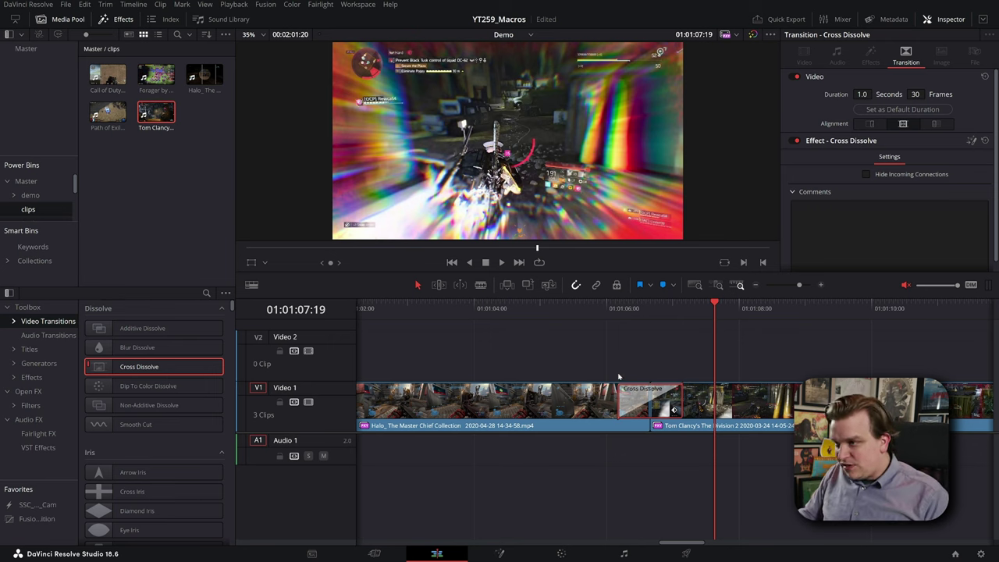
Step: Reopen the transition in Fusion and preview the MediaIn1 and MediaIn2 clips
{"action": "left_click", "coordinate": [648, 377]}
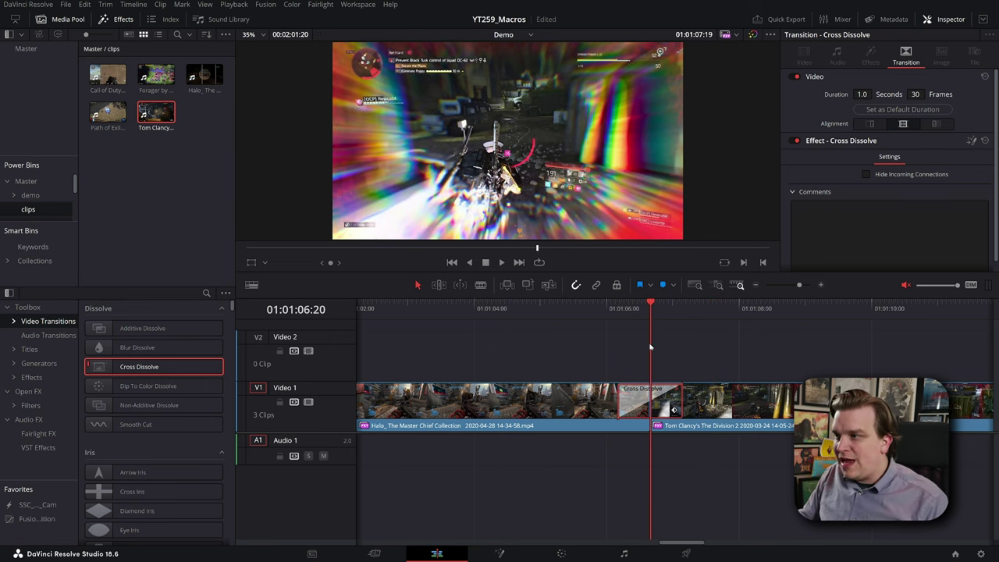
{"action": "left_click", "coordinate": [971, 140]}
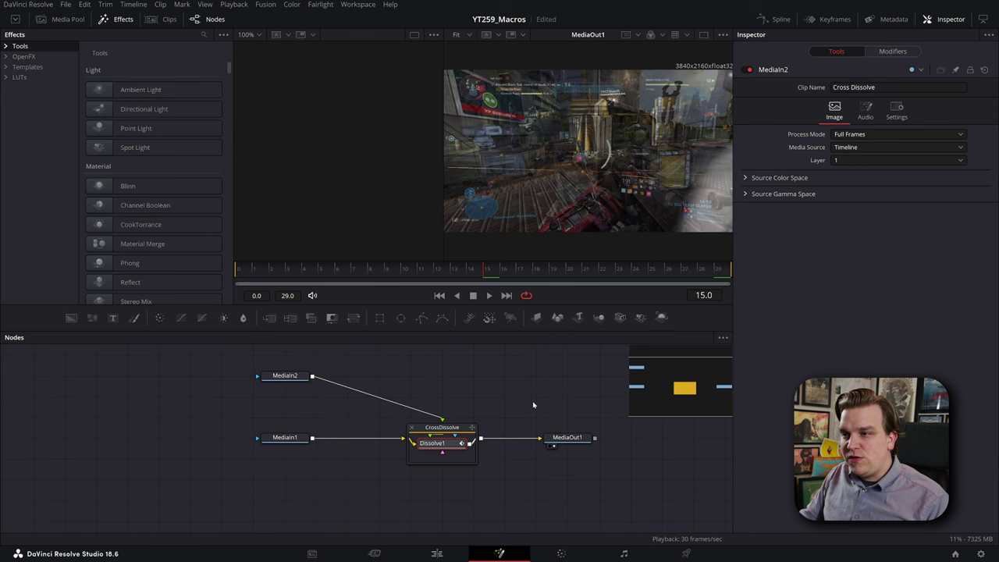
{"action": "left_click", "coordinate": [283, 438]}
{"action": "key", "text": "1"}
{"action": "key", "text": "space"}
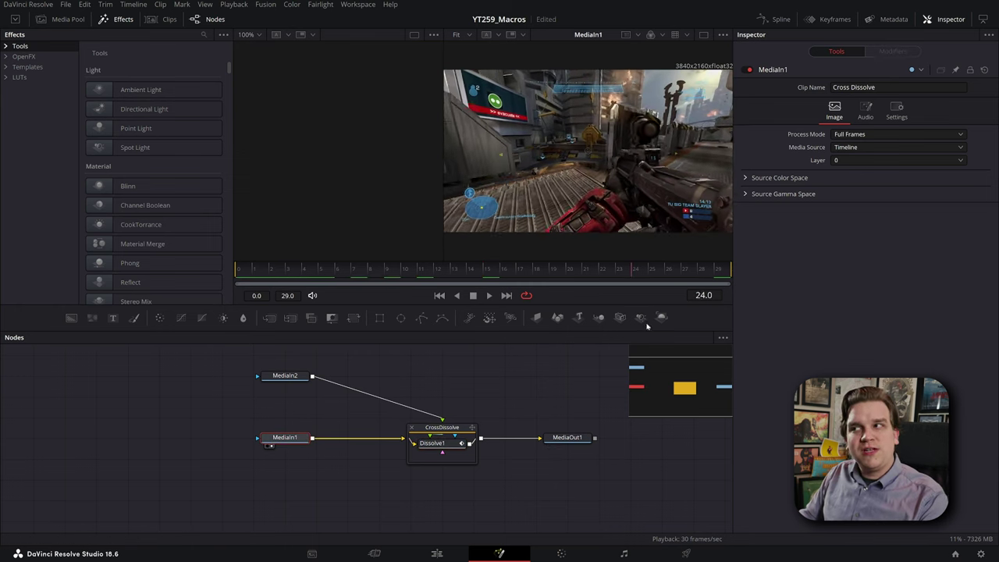
{"action": "left_click", "coordinate": [285, 375]}
{"action": "key", "text": "1"}
{"action": "key", "text": "space"}
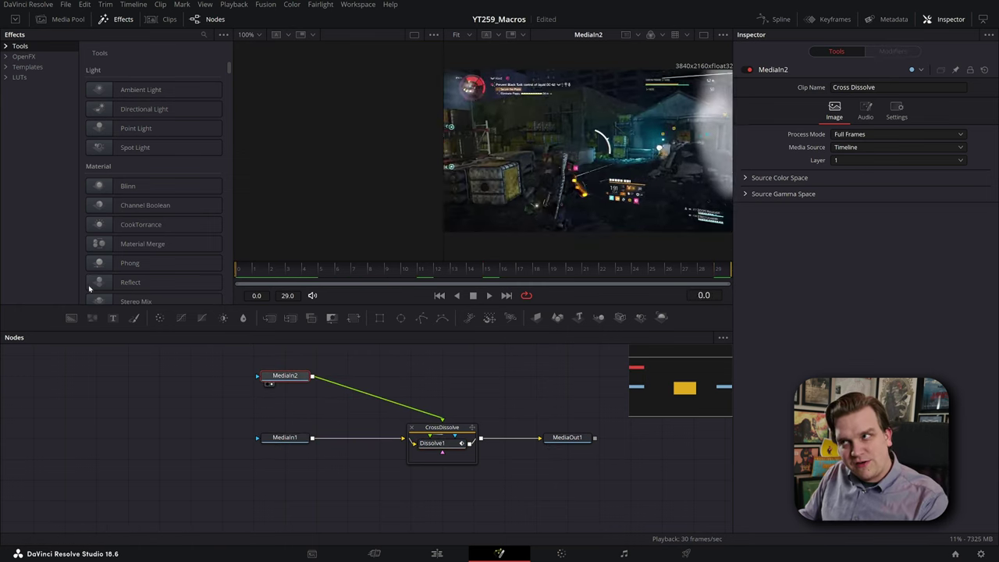
Step: Move MediaIn1 left, preview the Dissolve1 result, then delete the CrossDissolve group
{"action": "left_click_drag", "start_coordinate": [289, 438], "coordinate": [193, 438]}
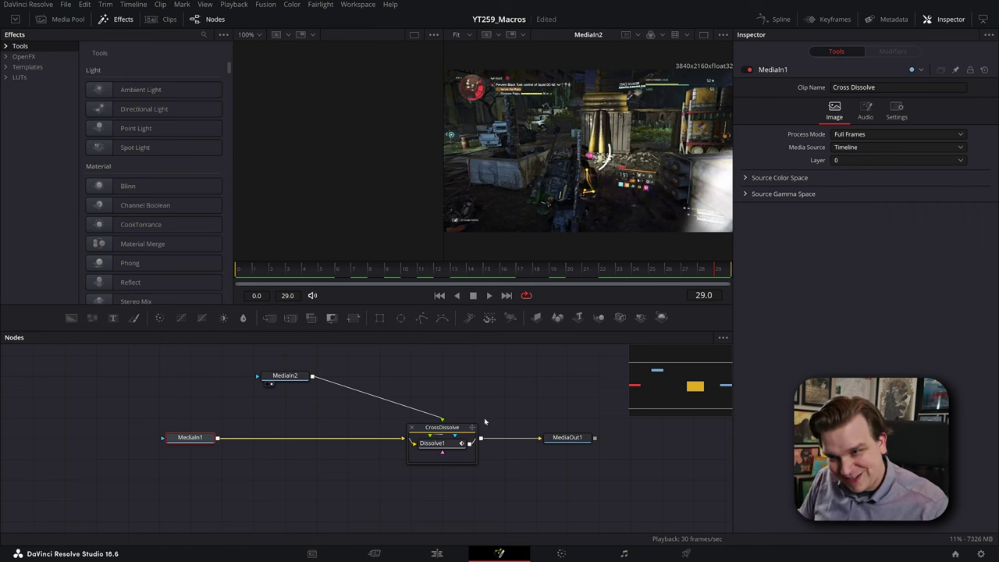
{"action": "left_click", "coordinate": [174, 446]}
{"action": "left_click", "coordinate": [295, 376]}
{"action": "key", "text": "1"}
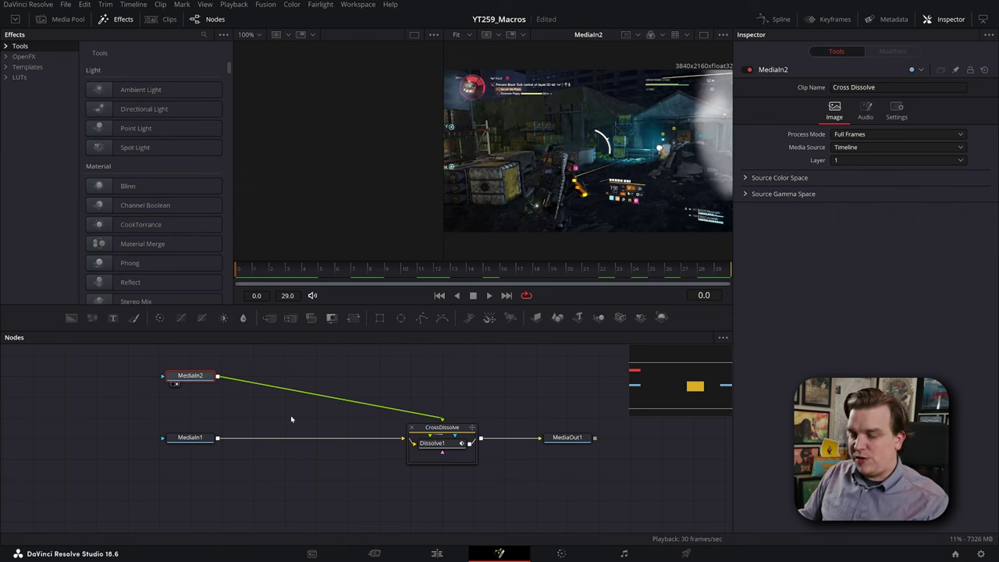
{"action": "scroll", "coordinate": [290, 419], "scroll_direction": "up", "scroll_amount": 1}
{"action": "left_click", "coordinate": [460, 449]}
{"action": "key", "text": "1"}
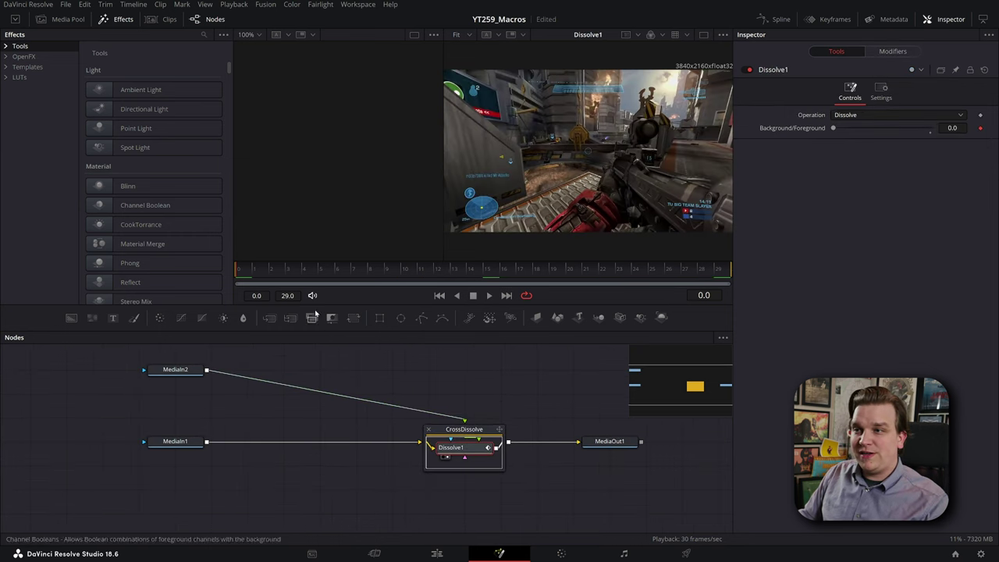
{"action": "key", "text": "space"}
{"action": "left_click", "coordinate": [420, 473]}
{"action": "key", "text": "Delete"}
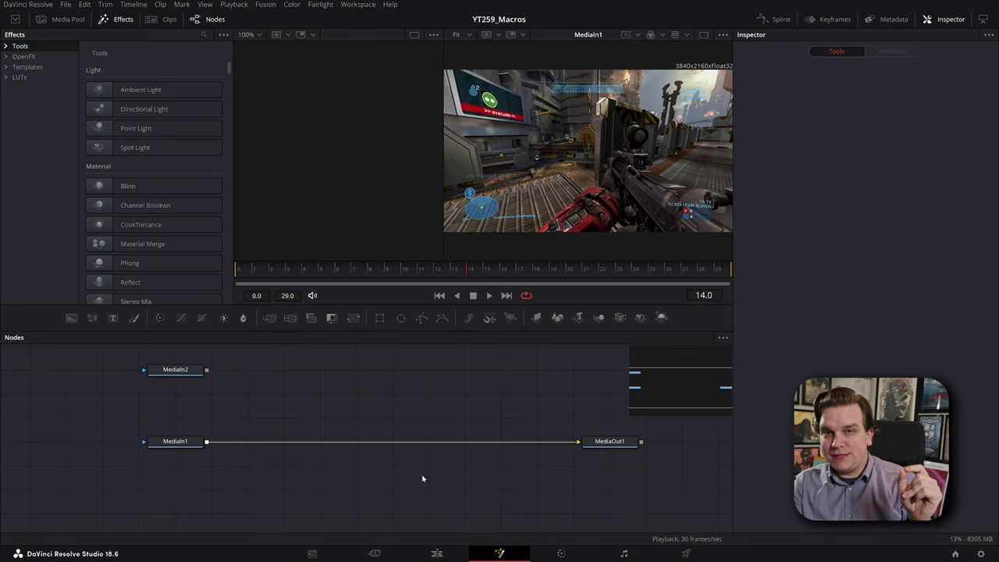
Step: Drop MediaIn2 onto MediaIn1's link to create Merge1 and play the merged result
{"action": "left_click_drag", "start_coordinate": [207, 369], "coordinate": [207, 442]}
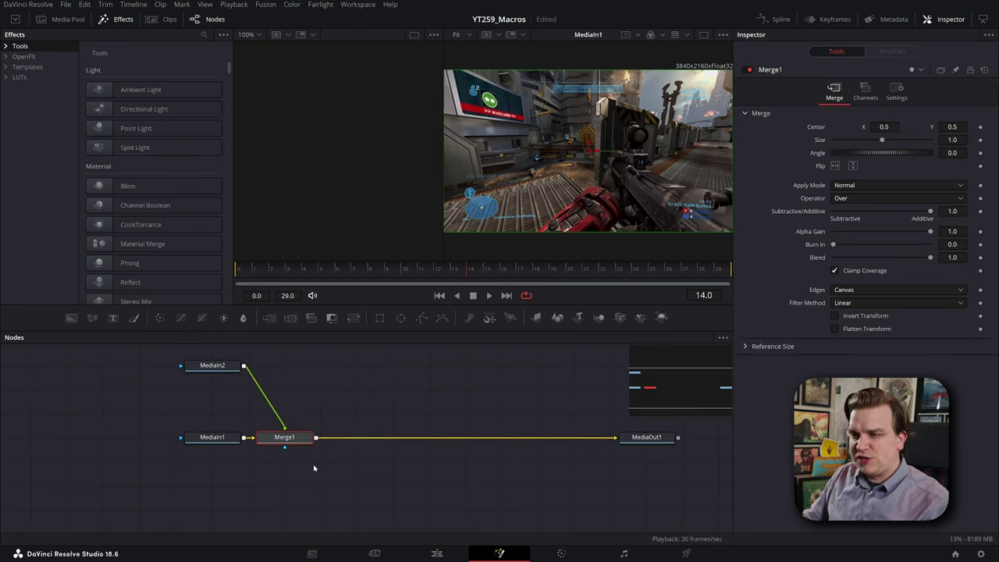
{"action": "key", "text": "1"}
{"action": "key", "text": "space"}
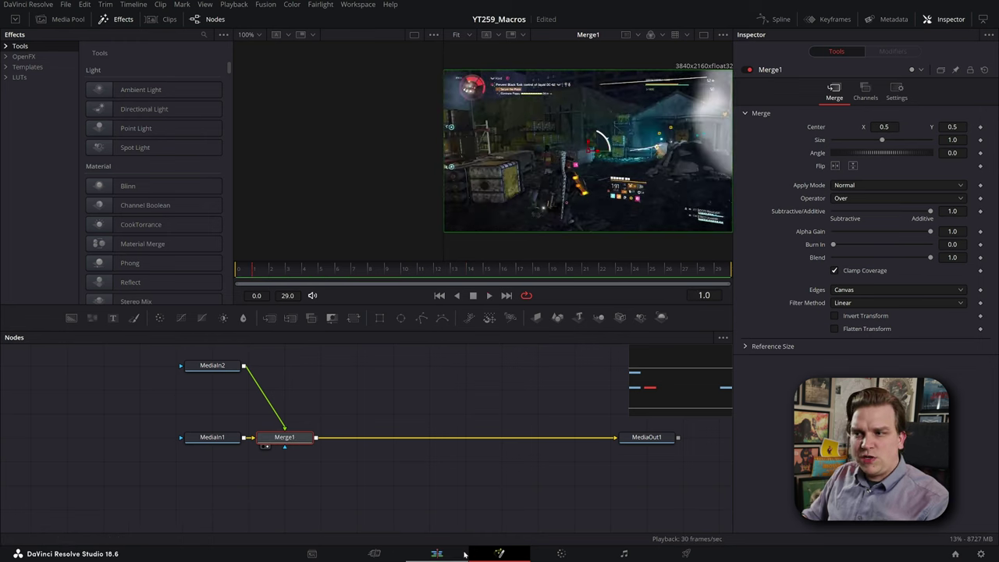
Step: Scrub the transition on the Edit page, reopen it in Fusion and move Merge1 right
{"action": "left_click", "coordinate": [437, 553]}
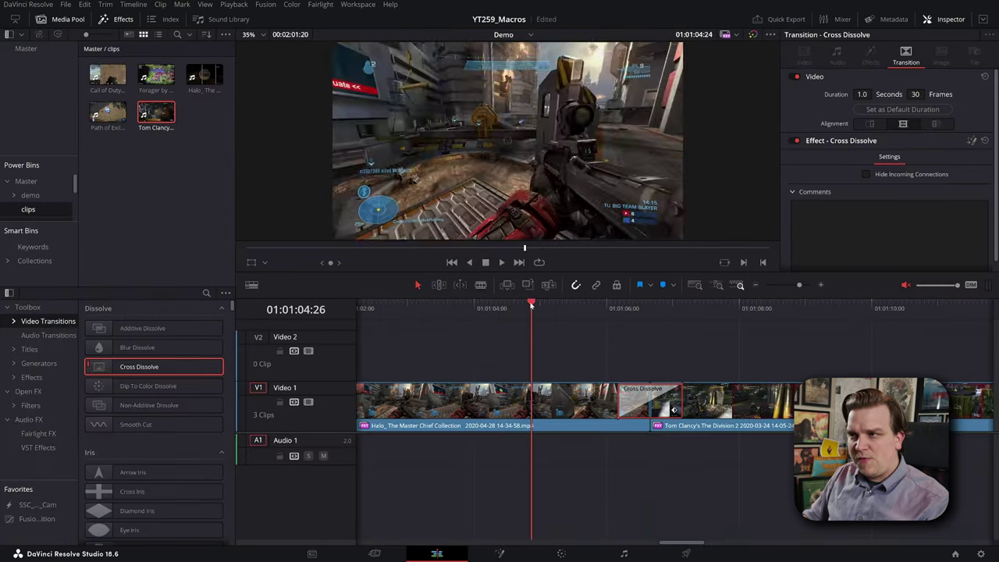
{"action": "left_click_drag", "start_coordinate": [532, 304], "coordinate": [646, 394]}
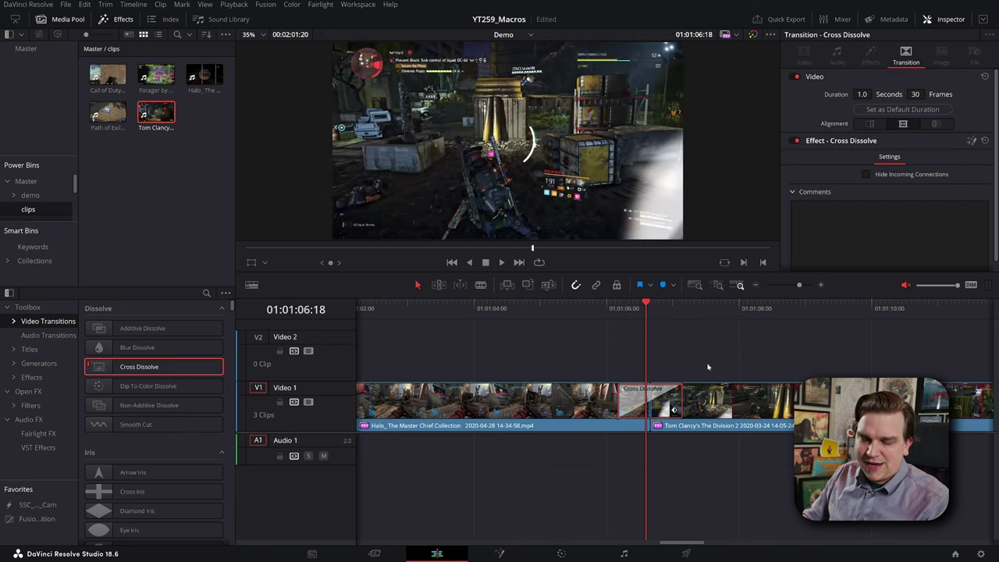
{"action": "left_click", "coordinate": [644, 400]}
{"action": "left_click", "coordinate": [633, 401]}
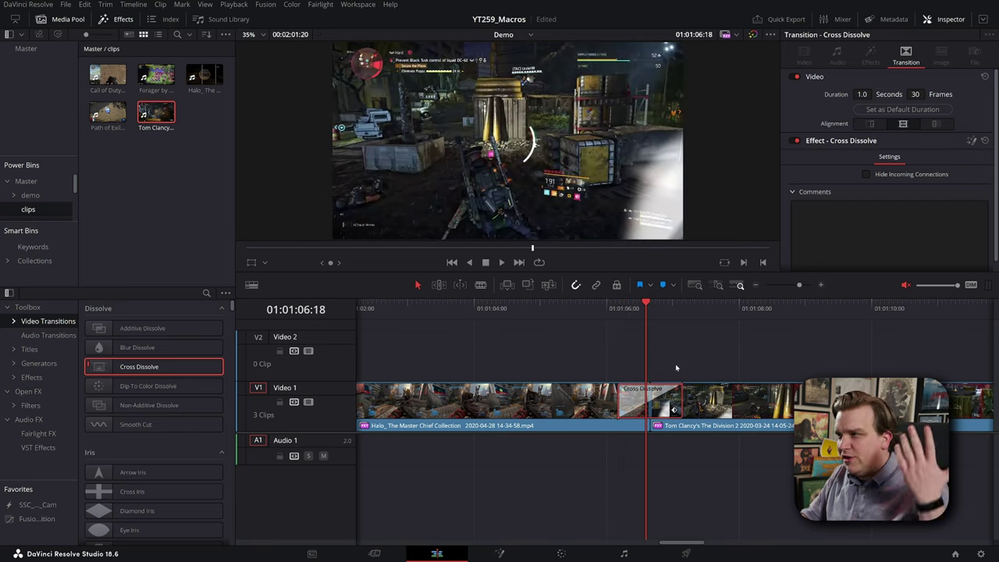
{"action": "left_click", "coordinate": [971, 141]}
{"action": "left_click_drag", "start_coordinate": [284, 438], "coordinate": [356, 437]}
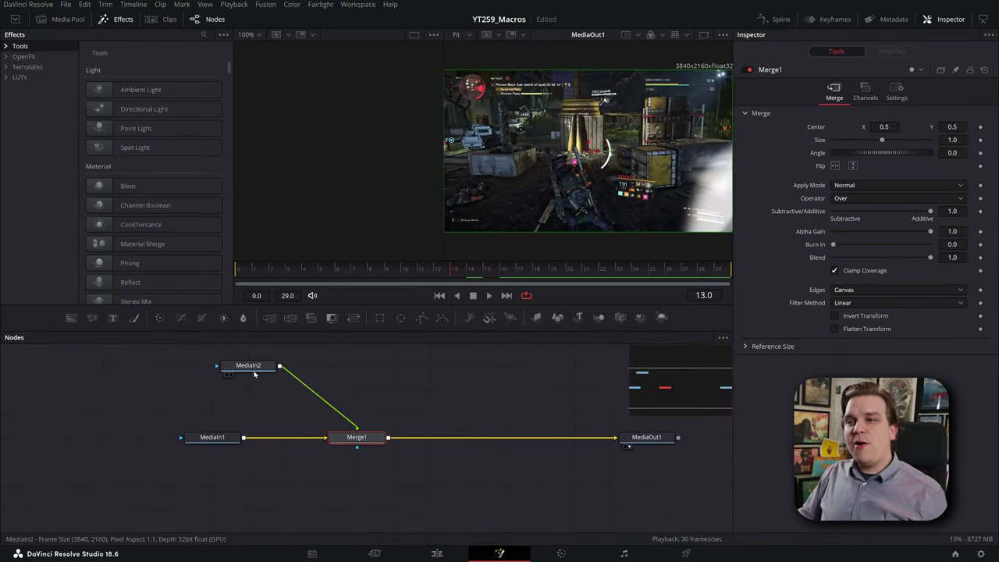
Step: Position MediaIn2 directly above Merge1 as its foreground input in the node graph
{"action": "left_click_drag", "start_coordinate": [201, 365], "coordinate": [345, 366]}
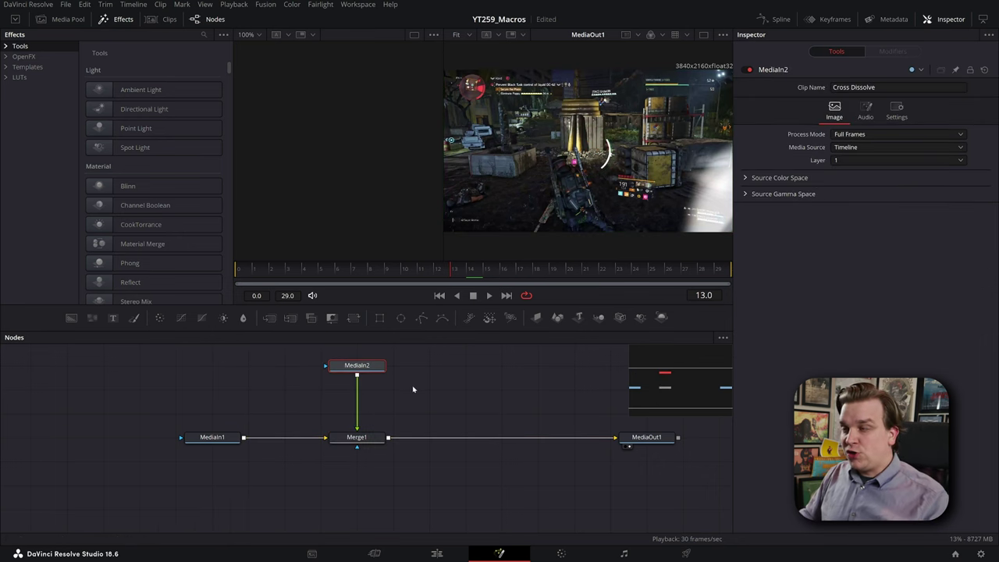
{"action": "left_click_drag", "start_coordinate": [463, 384], "coordinate": [488, 380]}
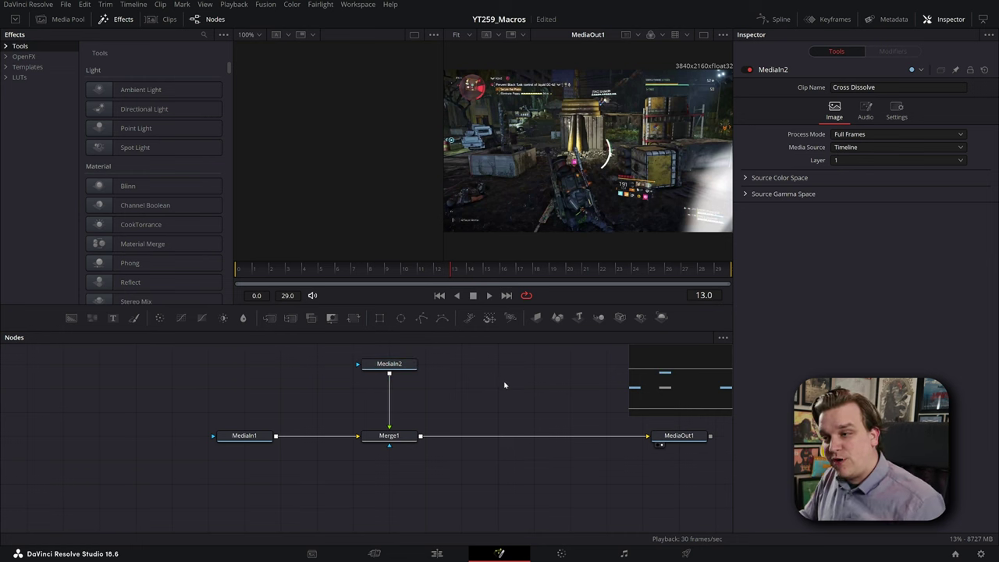
{"action": "left_click", "coordinate": [407, 438]}
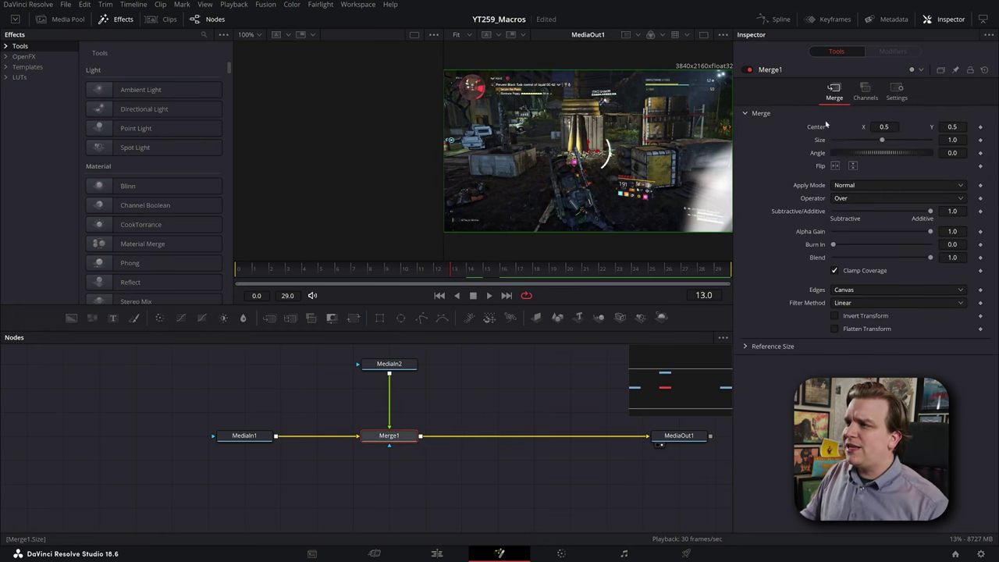
{"action": "scroll", "coordinate": [473, 379], "scroll_direction": "up", "scroll_amount": 2}
{"action": "scroll", "coordinate": [411, 404], "scroll_direction": "down", "scroll_amount": 2}
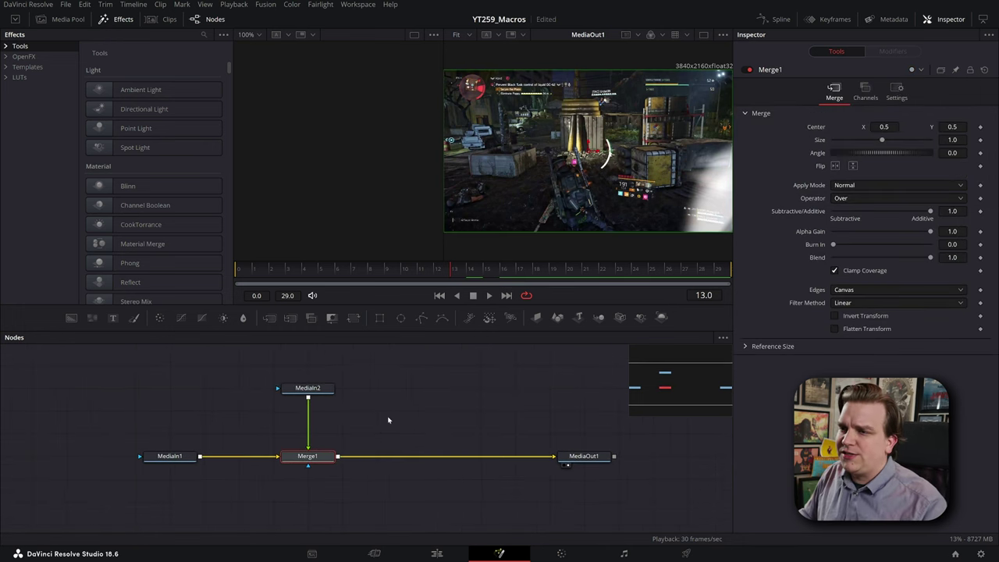
{"action": "scroll", "coordinate": [388, 417], "scroll_direction": "up", "scroll_amount": 1}
{"action": "left_click_drag", "start_coordinate": [340, 403], "coordinate": [340, 381]}
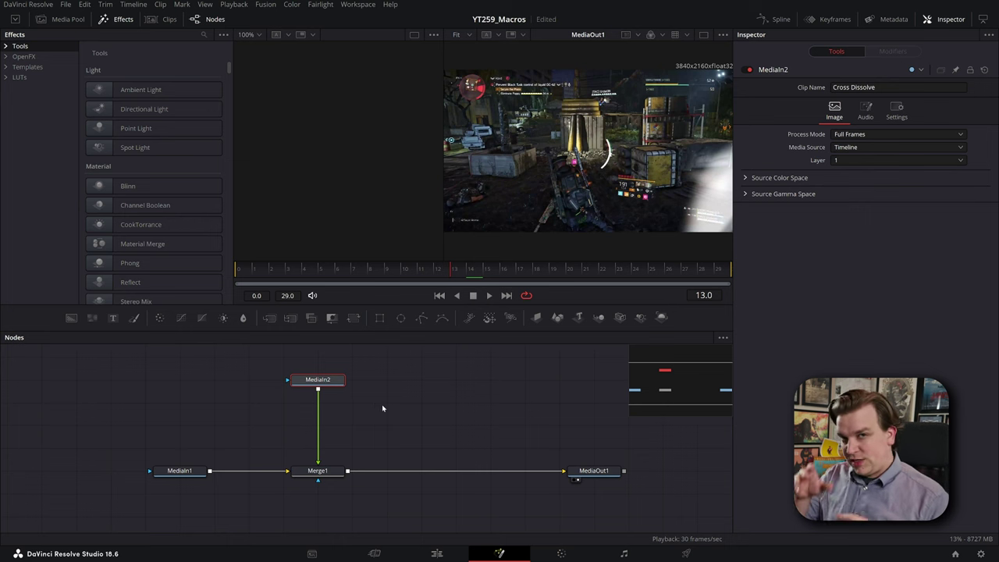
{"action": "scroll", "coordinate": [381, 404], "scroll_direction": "up", "scroll_amount": 1}
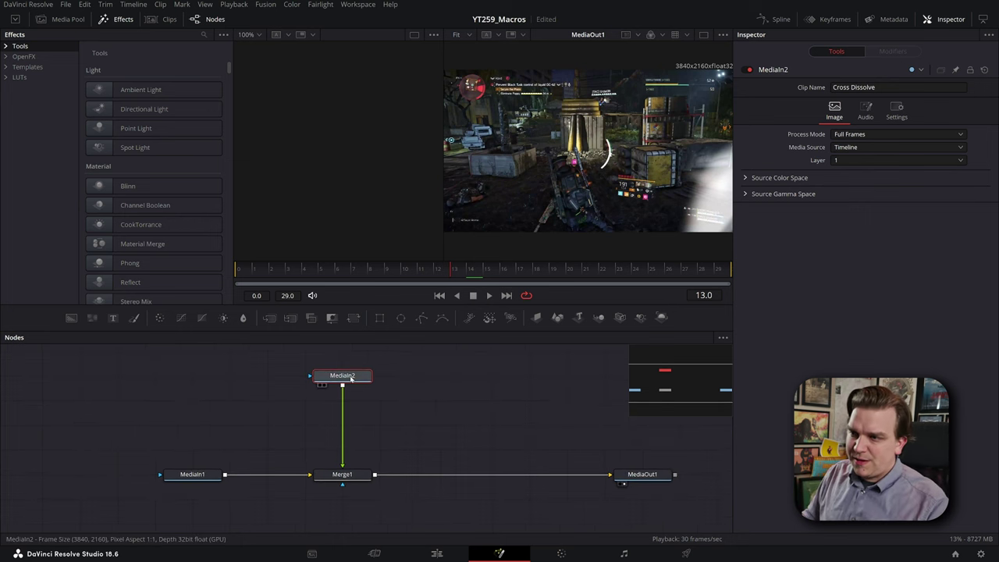
{"action": "key", "text": "shift+space"}
Step: Add a Transform node (xf) between MediaIn2 and Merge1, undoing a trial Center change
{"action": "type", "text": "xf"}
{"action": "key", "text": "Return"}
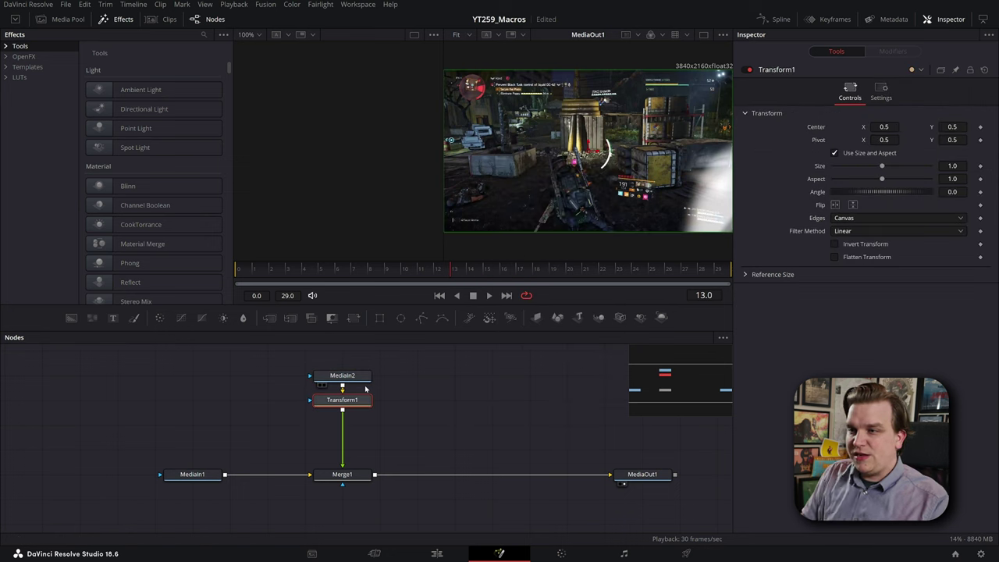
{"action": "left_click_drag", "start_coordinate": [355, 401], "coordinate": [355, 426]}
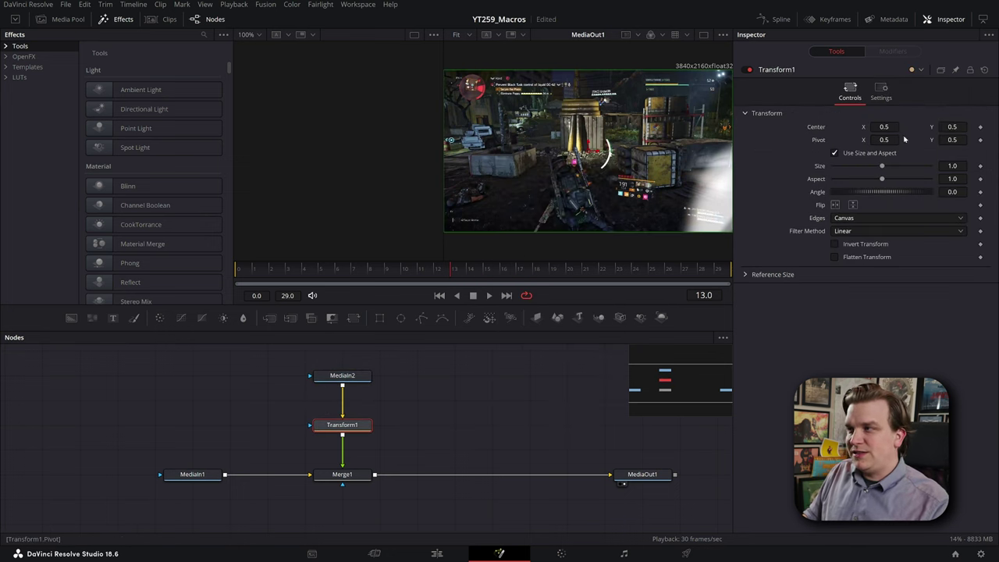
{"action": "left_click_drag", "start_coordinate": [883, 126], "coordinate": [843, 126]}
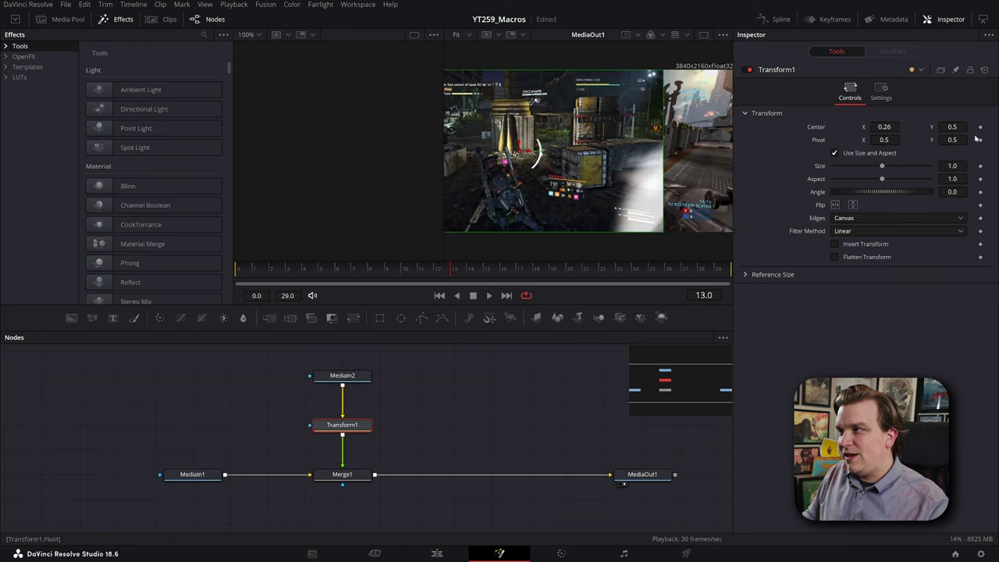
{"action": "left_click_drag", "start_coordinate": [953, 126], "coordinate": [982, 127]}
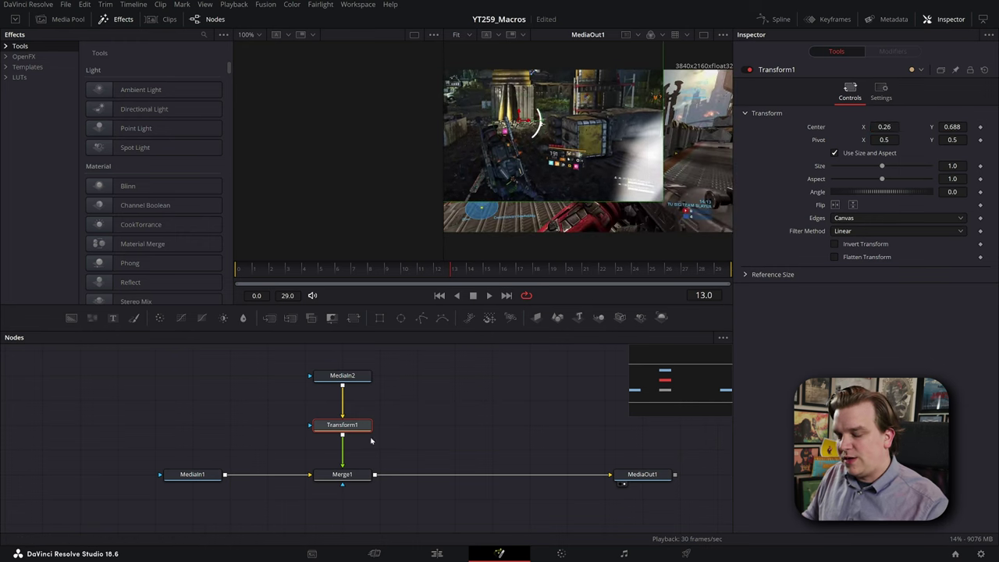
{"action": "left_click", "coordinate": [463, 438]}
{"action": "key", "text": "ctrl+z"}
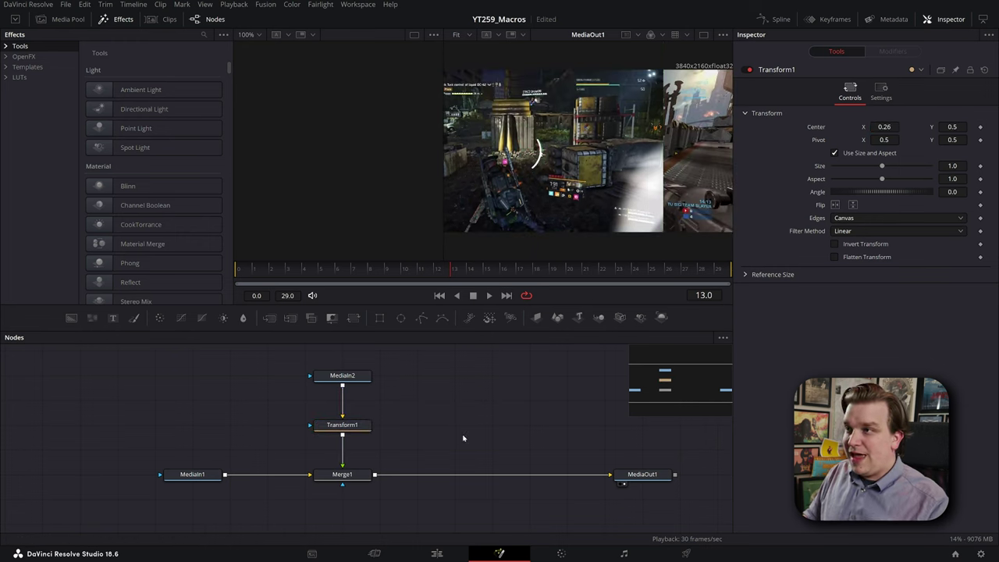
Step: Insert a Color Corrector node (cc) right after MediaIn2
{"action": "left_click", "coordinate": [343, 377]}
{"action": "key", "text": "shift+space"}
{"action": "type", "text": "xf"}
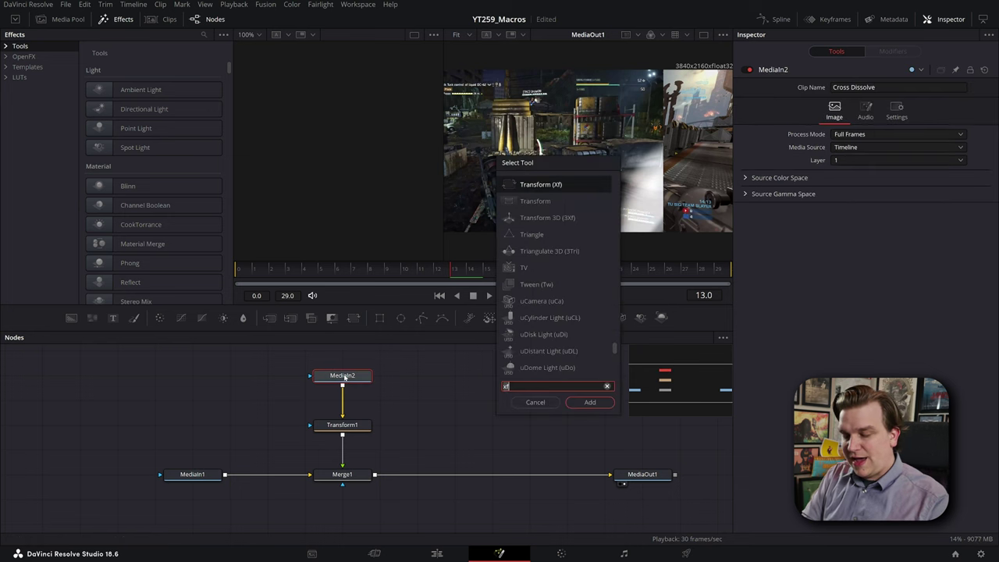
{"action": "key", "text": "BackSpace"}
{"action": "key", "text": "BackSpace"}
{"action": "type", "text": "cc"}
{"action": "key", "text": "Return"}
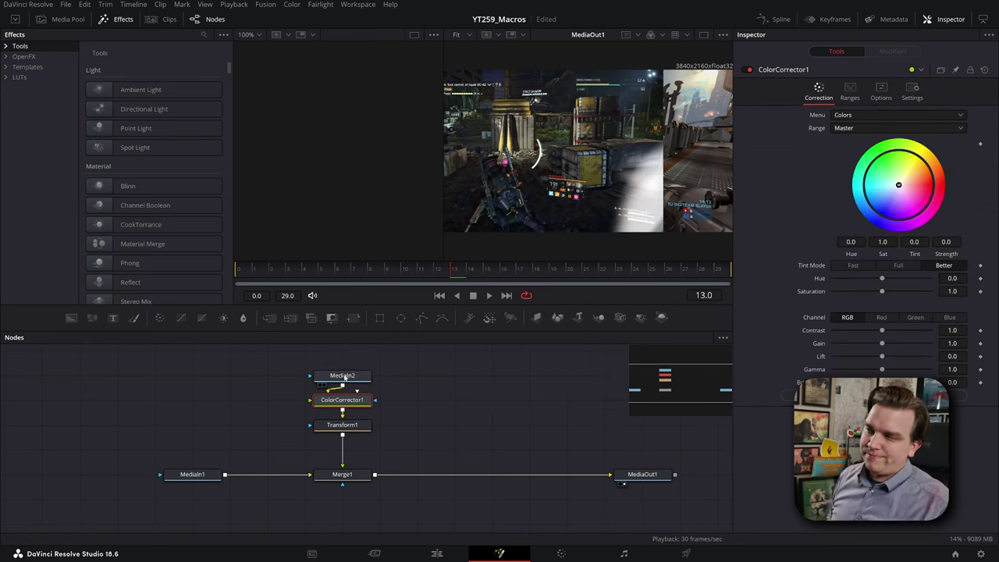
Step: Reset Transform1's Center back to 0.5
{"action": "left_click", "coordinate": [351, 426]}
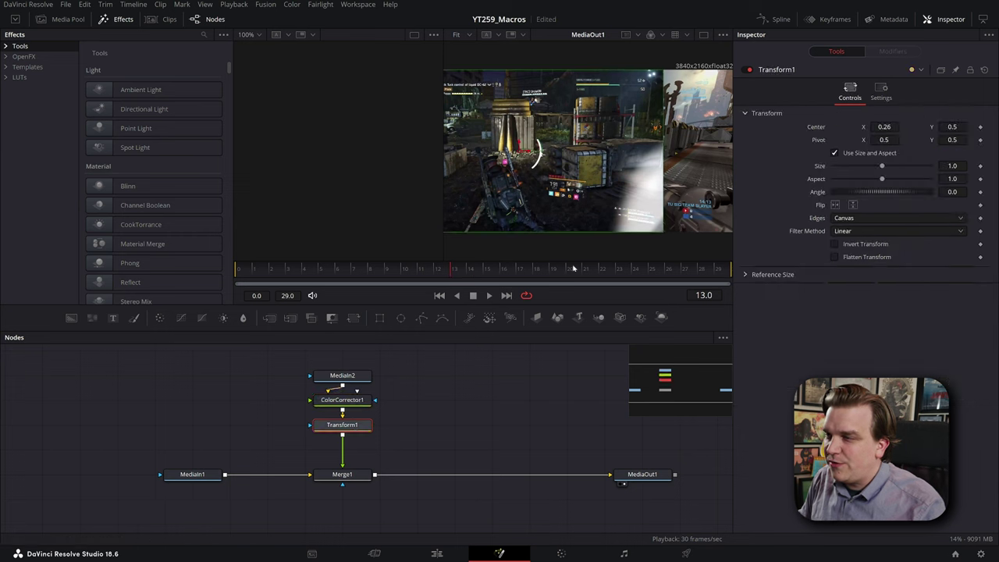
{"action": "double_click", "coordinate": [819, 129]}
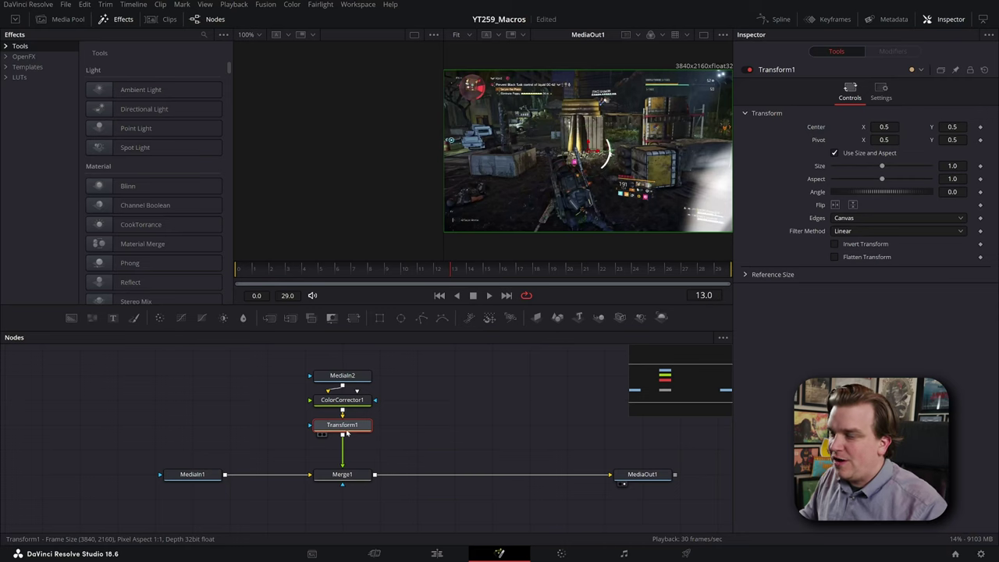
{"action": "right_click", "coordinate": [817, 131]}
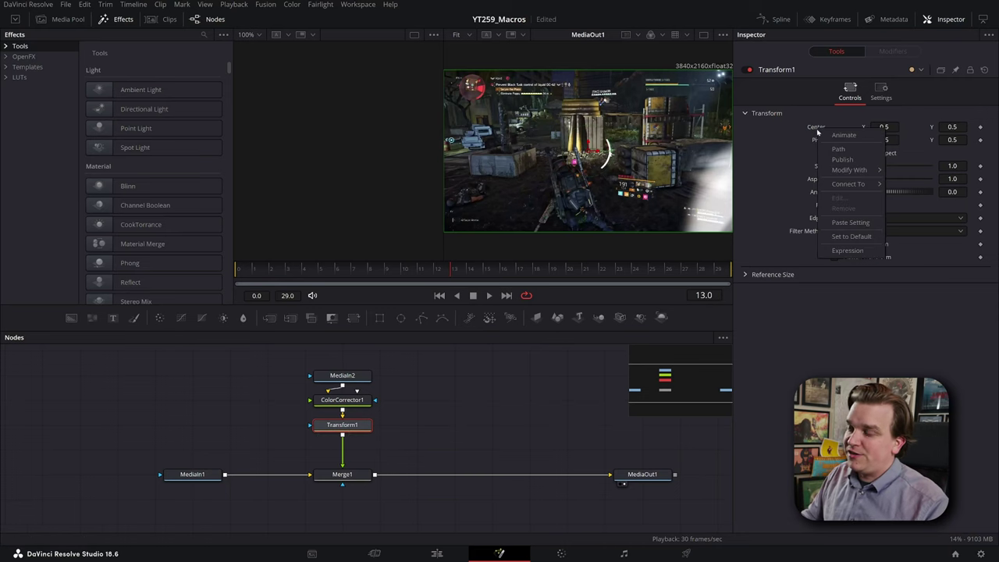
Step: Modify Transform1's Center with a Vector Result and show the Modifiers tab
{"action": "mouse_move", "coordinate": [839, 170]}
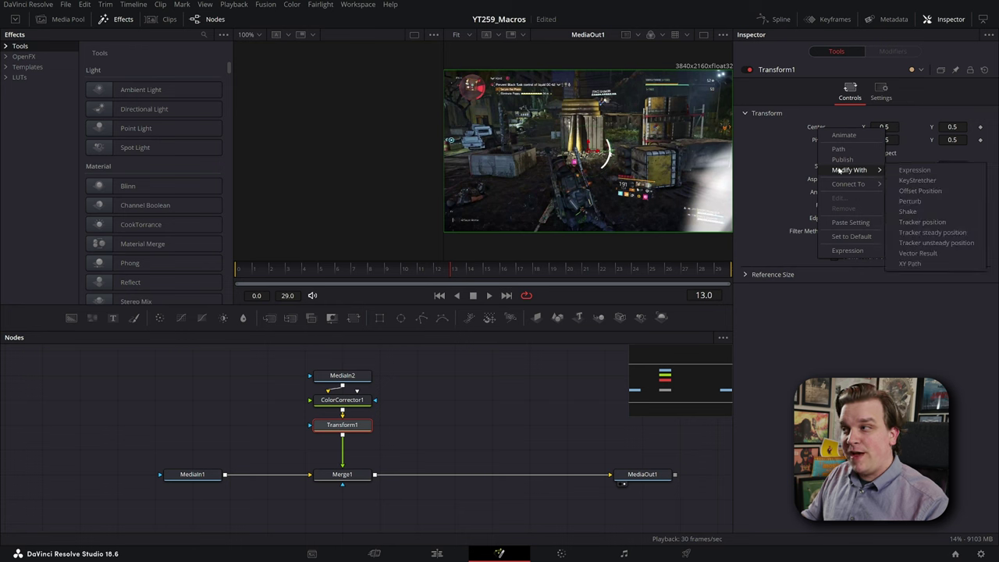
{"action": "left_click", "coordinate": [918, 255]}
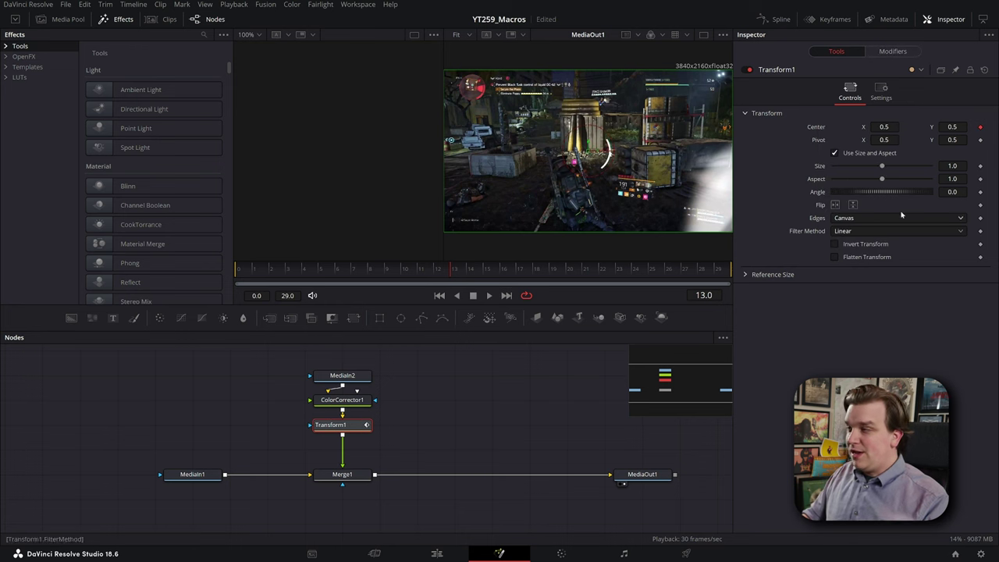
{"action": "left_click", "coordinate": [896, 52]}
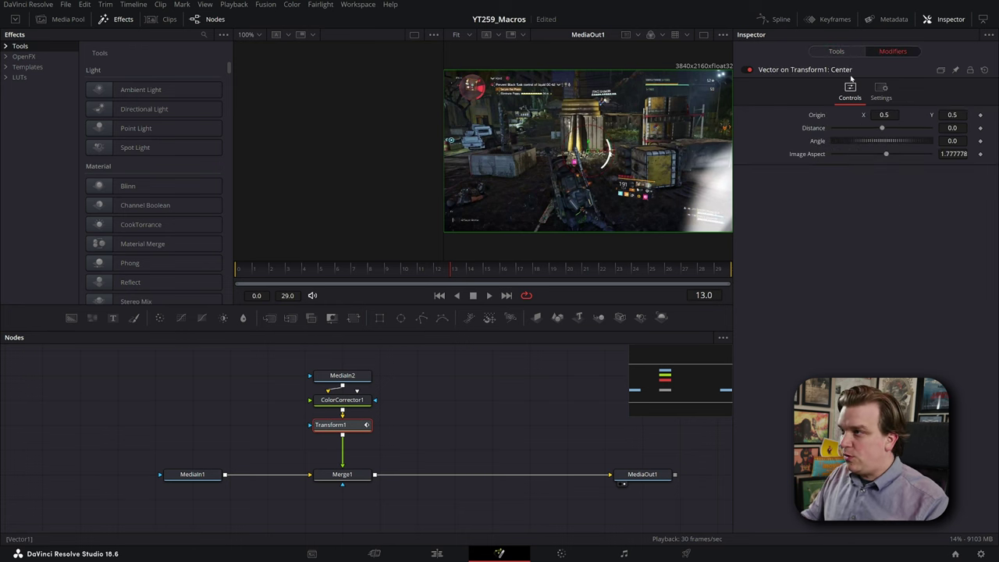
Step: Set the Vector modifier to Distance 0.05 and Angle 142.5
{"action": "mouse_move", "coordinate": [953, 128]}
{"action": "left_mouse_down"}
{"action": "mouse_move", "coordinate": [982, 128]}
{"action": "mouse_move", "coordinate": [963, 128]}
{"action": "mouse_move", "coordinate": [971, 128]}
{"action": "left_mouse_up"}
{"action": "left_click_drag", "start_coordinate": [857, 146], "coordinate": [892, 187]}
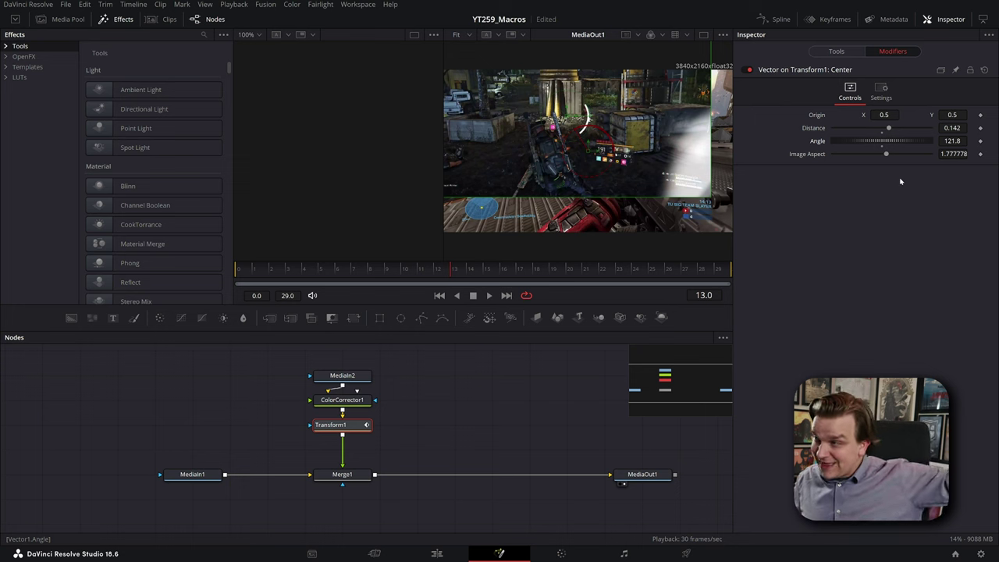
{"action": "left_click_drag", "start_coordinate": [900, 182], "coordinate": [923, 209]}
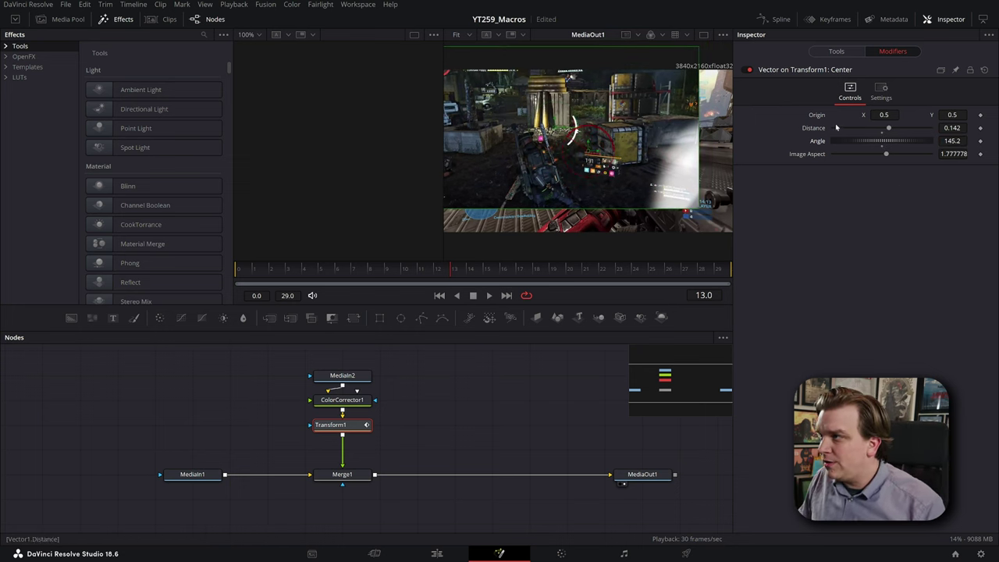
{"action": "left_click_drag", "start_coordinate": [888, 128], "coordinate": [931, 143]}
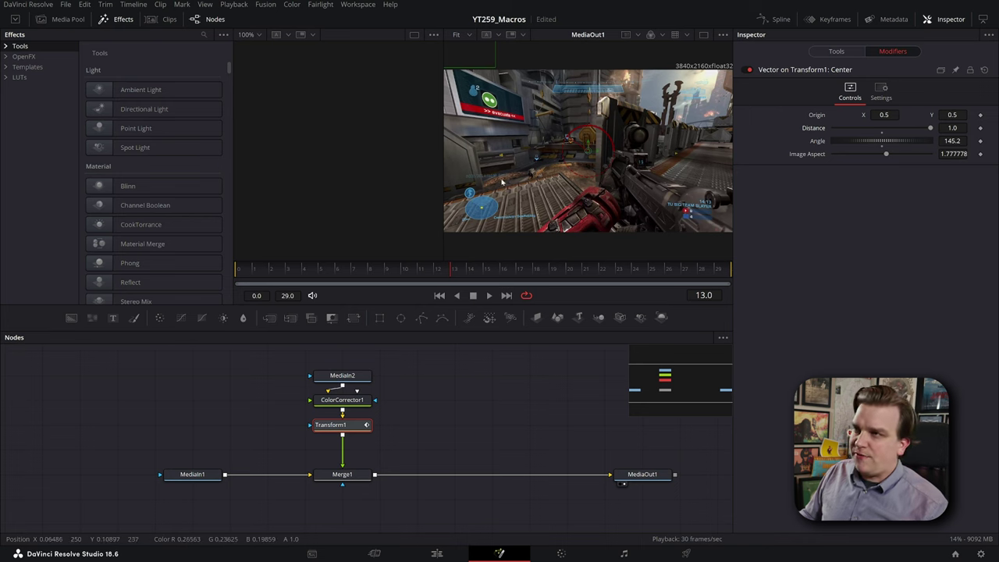
{"action": "scroll", "coordinate": [444, 217], "scroll_direction": "down", "scroll_amount": 5}
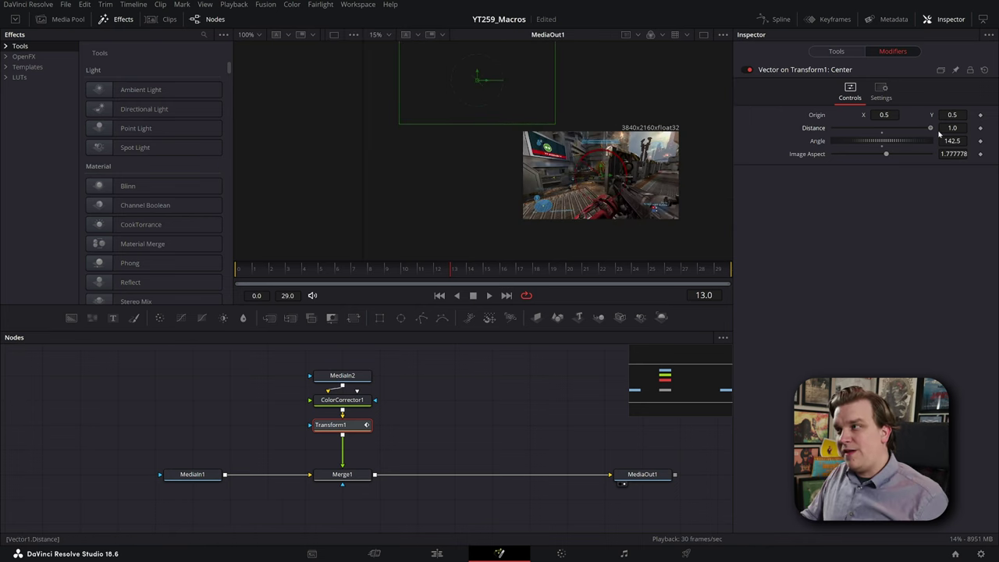
{"action": "left_click_drag", "start_coordinate": [936, 130], "coordinate": [886, 129]}
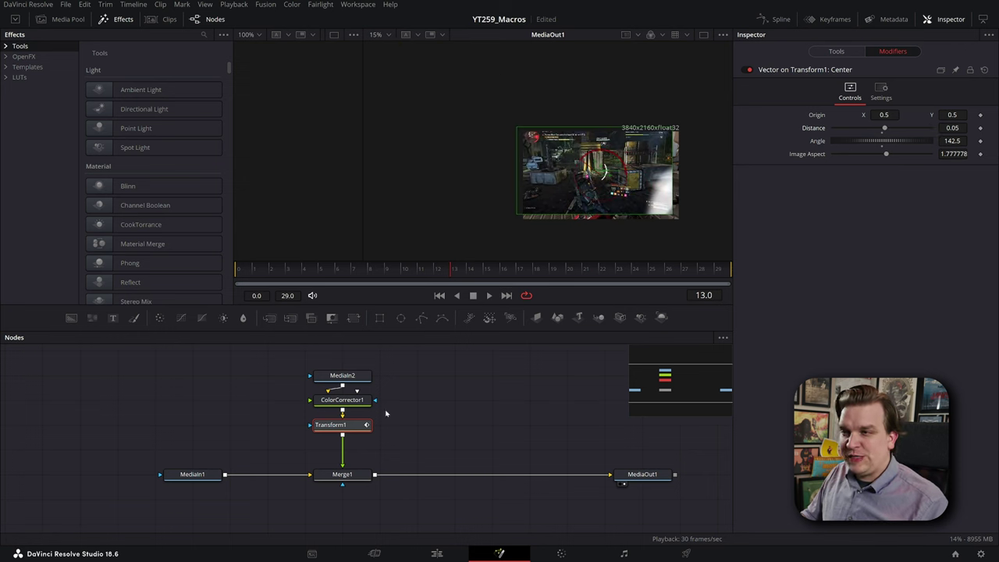
{"action": "left_click", "coordinate": [523, 408]}
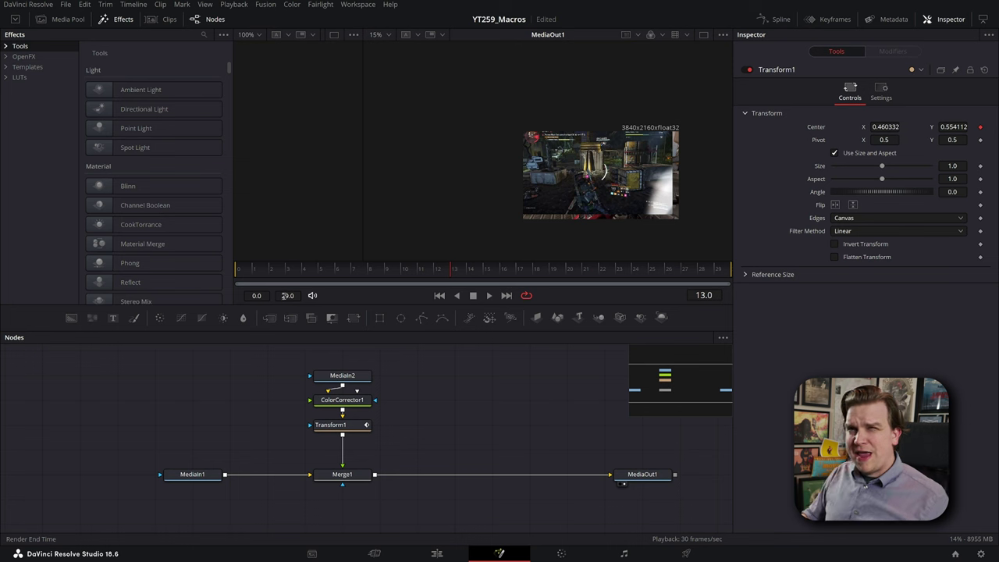
{"action": "left_click", "coordinate": [331, 426]}
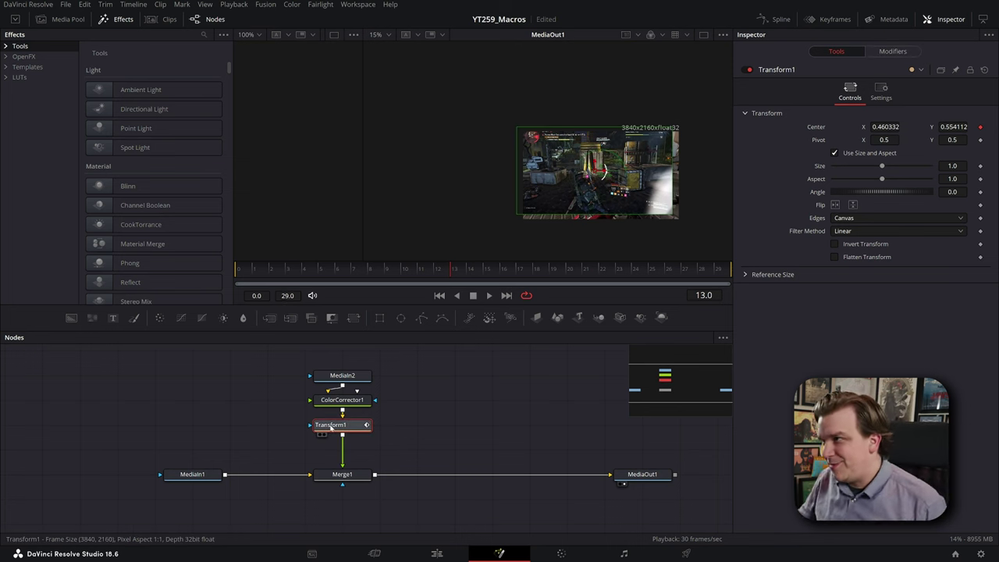
{"action": "left_click", "coordinate": [898, 51]}
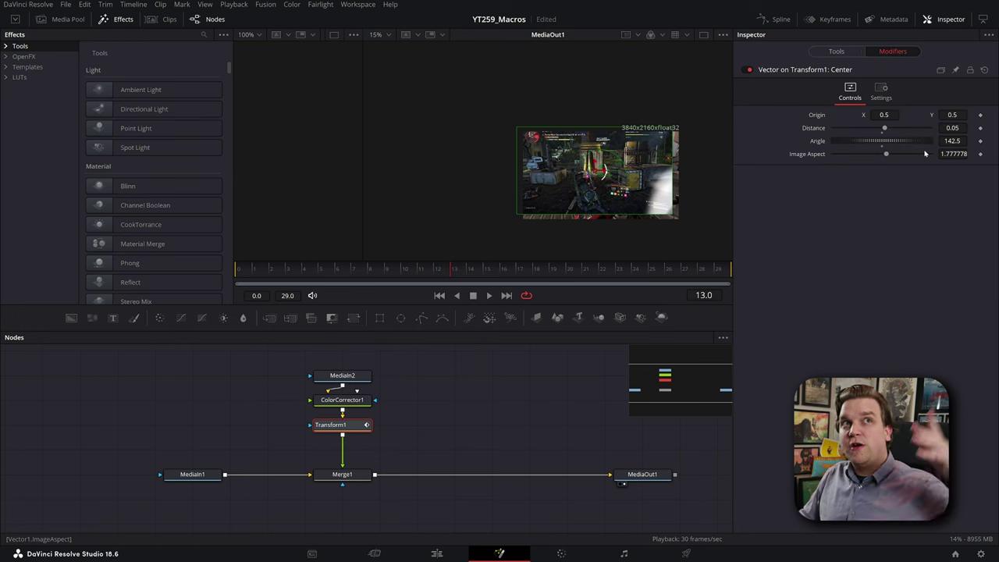
Step: Add Anim Curves to the Vector Distance with an Easing curve, Sine in and Sine out
{"action": "right_click", "coordinate": [828, 129]}
{"action": "mouse_move", "coordinate": [855, 169]}
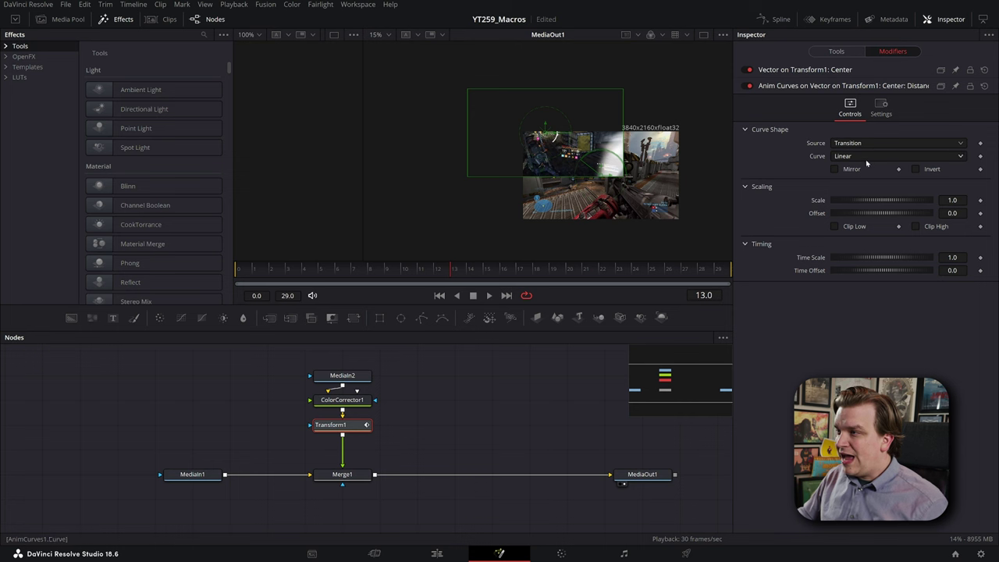
{"action": "left_click", "coordinate": [863, 157]}
{"action": "left_click", "coordinate": [849, 182]}
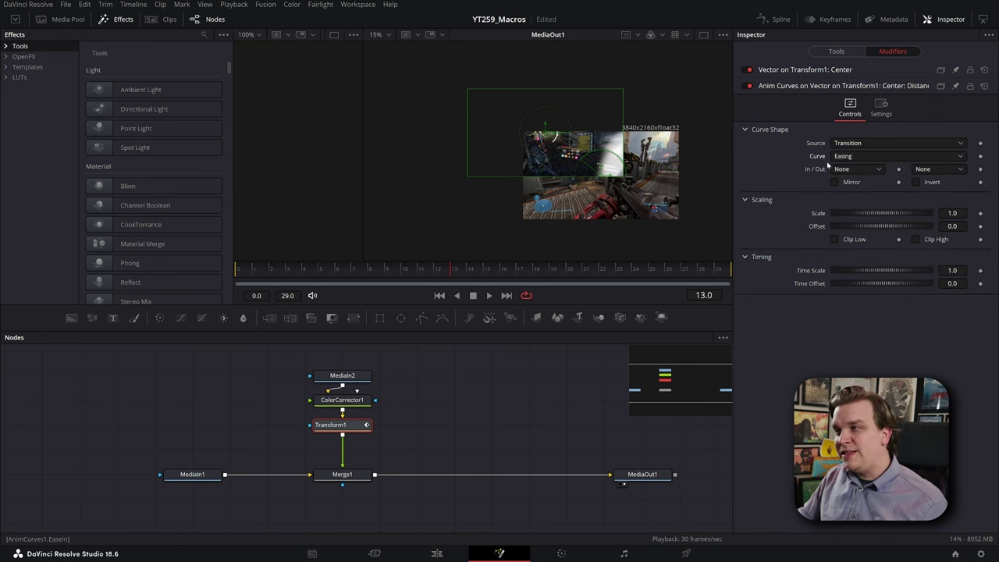
{"action": "left_click", "coordinate": [848, 169]}
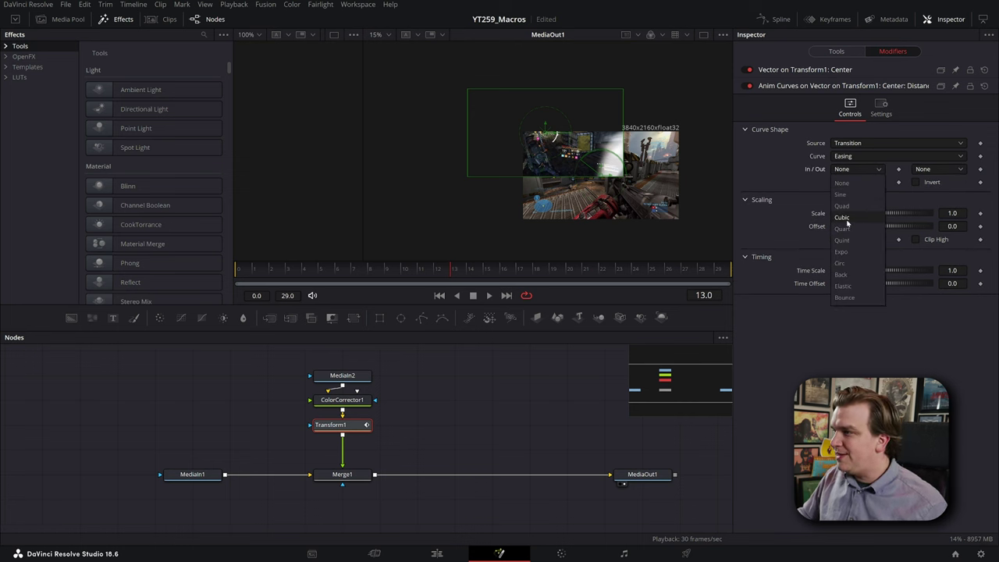
{"action": "left_click", "coordinate": [843, 194]}
{"action": "left_click", "coordinate": [931, 171]}
{"action": "left_click", "coordinate": [922, 194]}
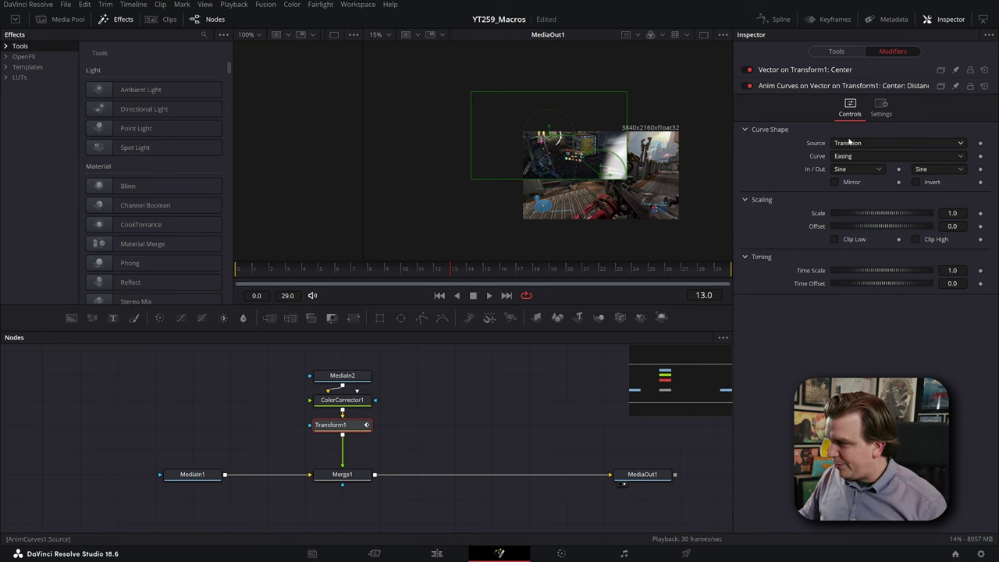
Step: Set the Anim Curves Offset to 1.0 and Scale to -1, preview, and save the project
{"action": "left_click", "coordinate": [958, 228]}
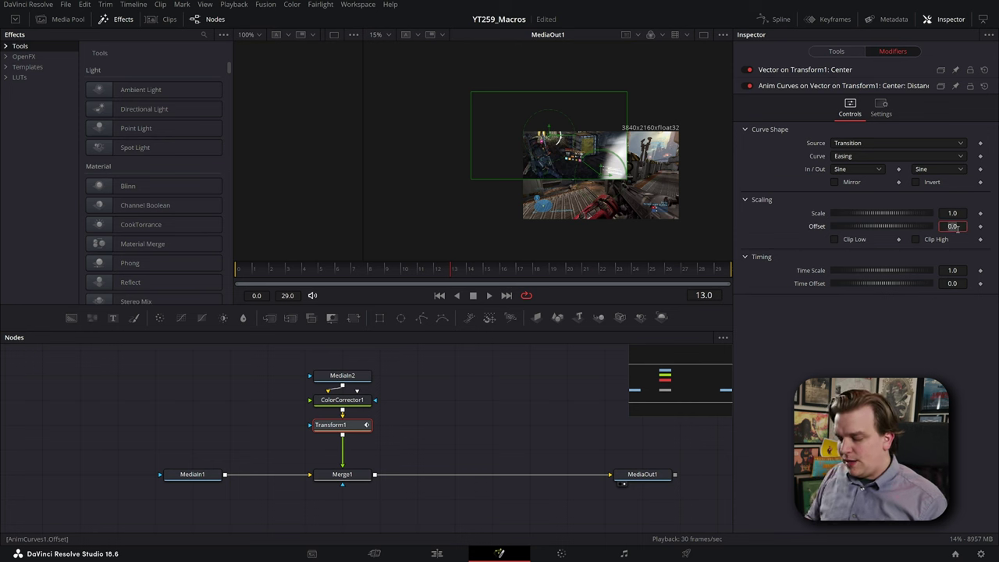
{"action": "type", "text": "1"}
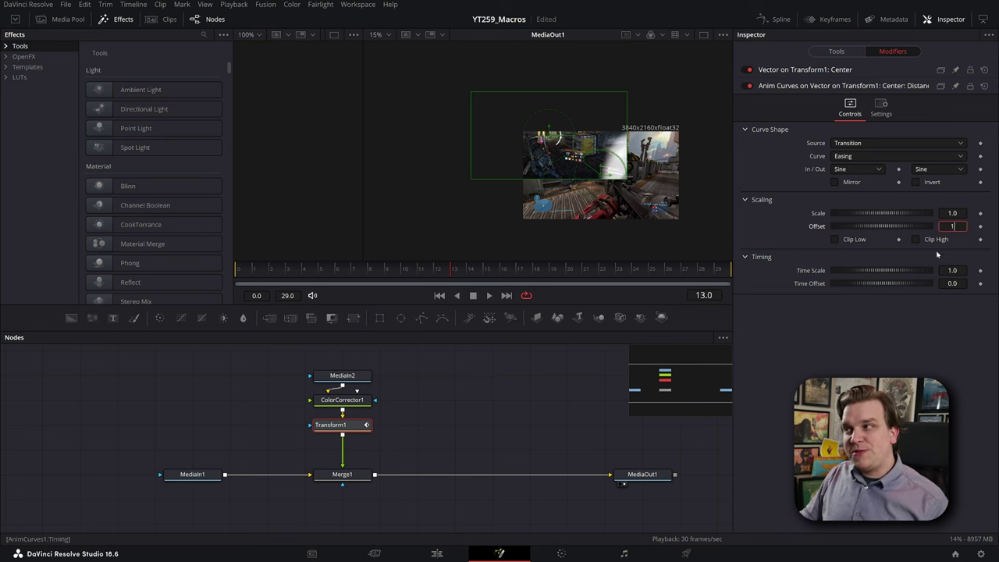
{"action": "left_click", "coordinate": [946, 215]}
{"action": "type", "text": "-1"}
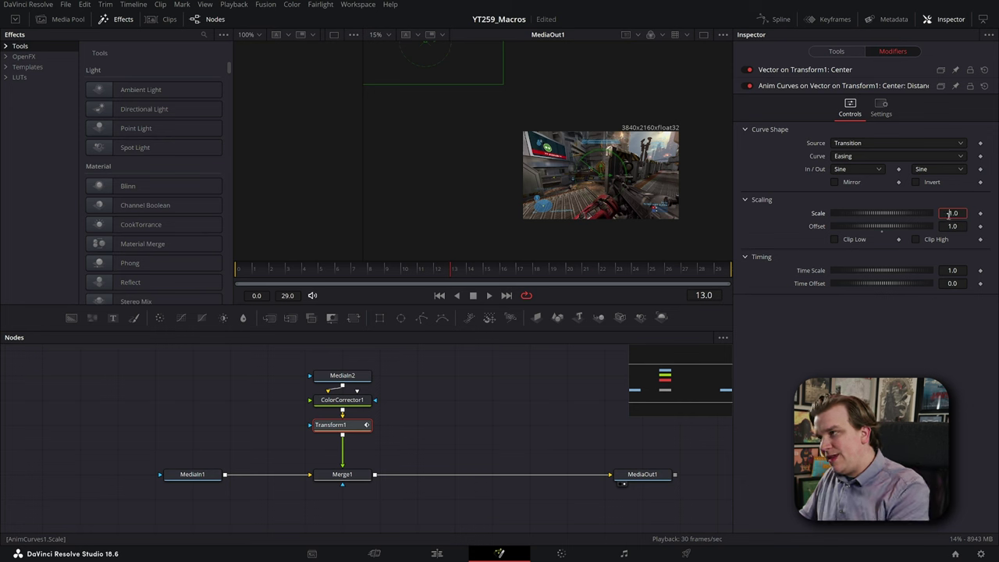
{"action": "key", "text": "Return"}
{"action": "left_click", "coordinate": [241, 269]}
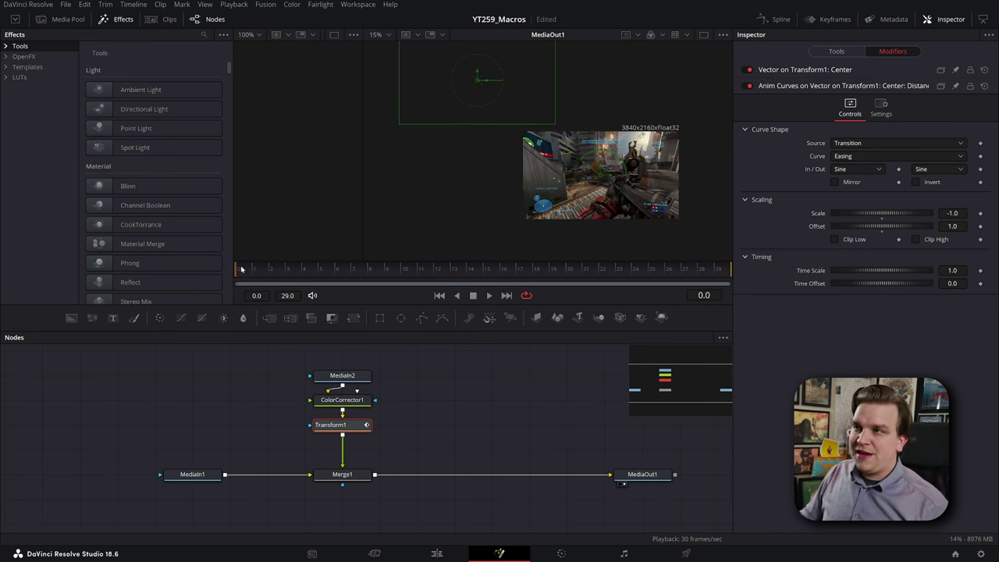
{"action": "left_click_drag", "start_coordinate": [234, 269], "coordinate": [720, 350]}
{"action": "key", "text": "ctrl+s"}
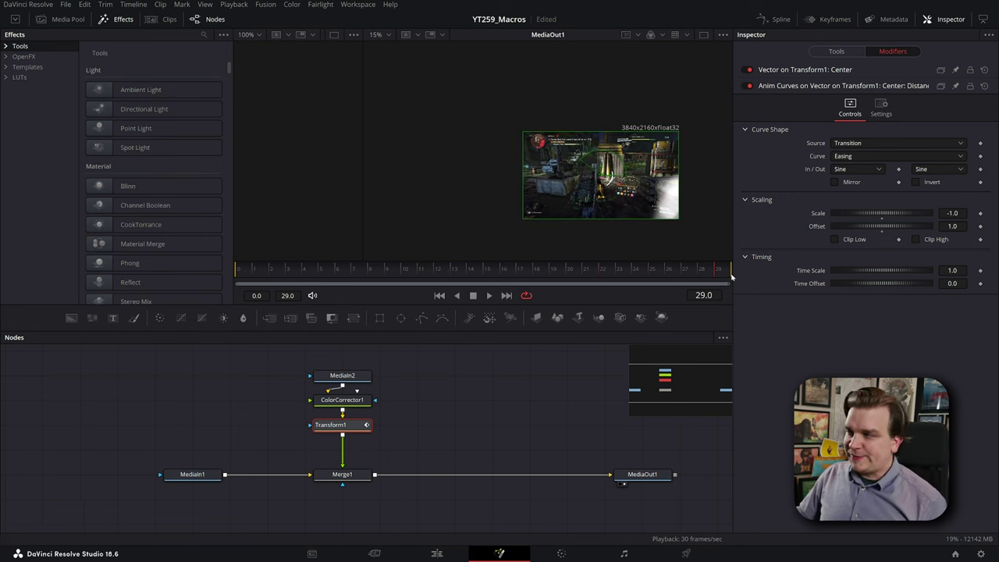
Step: Try Time Scale 2.0 and Time Offset 0.5 on the Anim Curves and play the transition
{"action": "left_click", "coordinate": [953, 270]}
{"action": "type", "text": "2"}
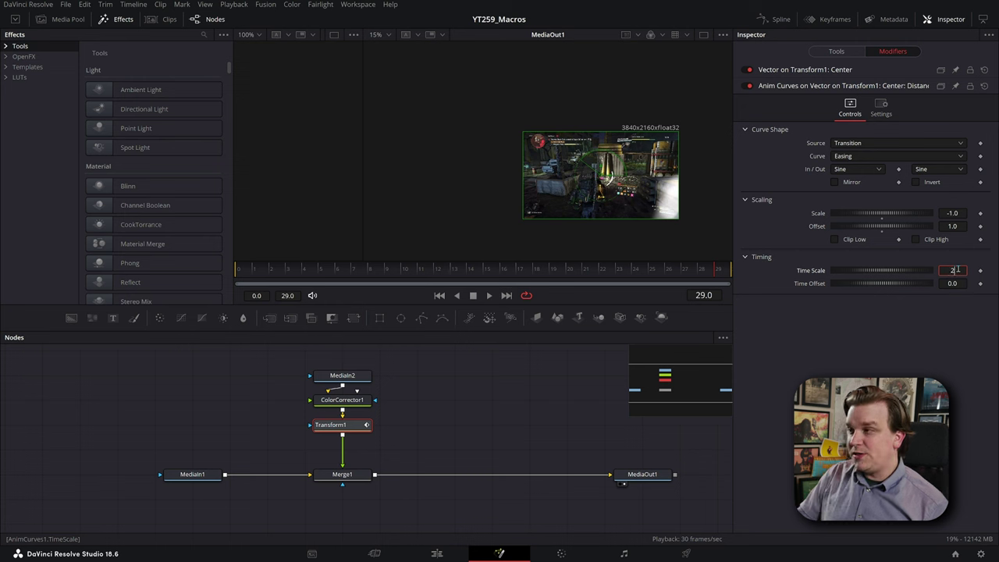
{"action": "key", "text": "Tab"}
{"action": "left_click", "coordinate": [458, 295]}
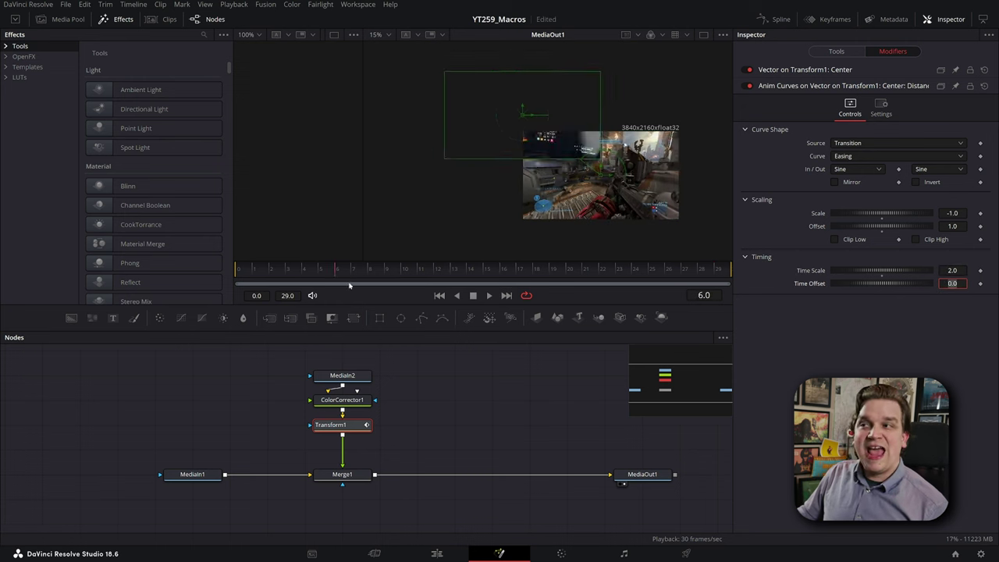
{"action": "left_click", "coordinate": [952, 270]}
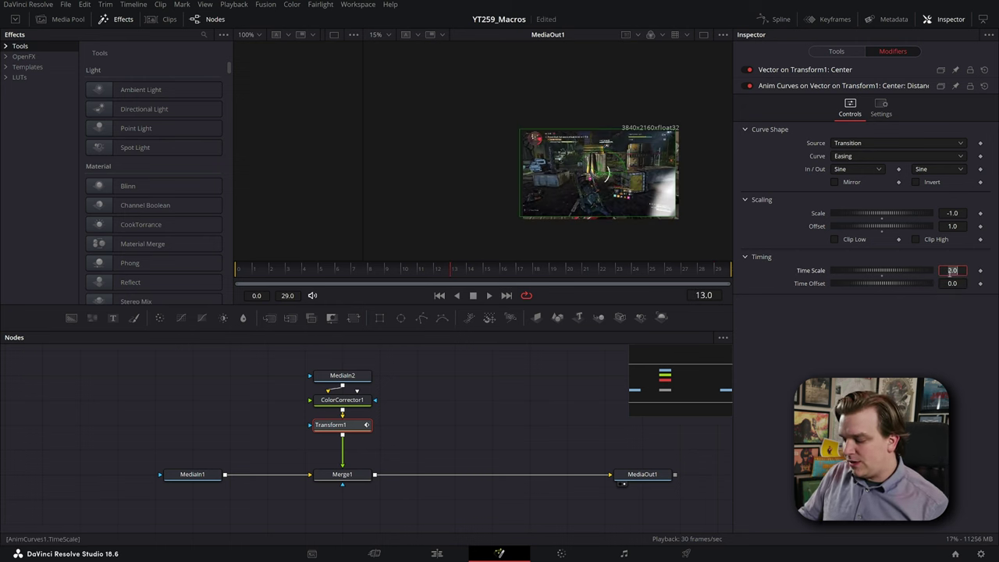
{"action": "key", "text": "Tab"}
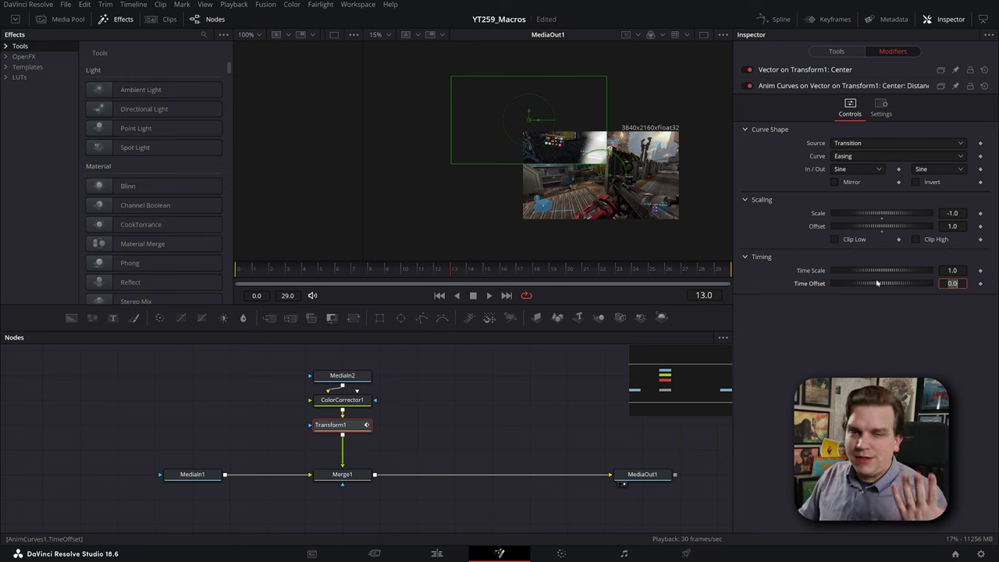
{"action": "left_click", "coordinate": [952, 270]}
{"action": "type", "text": "2"}
{"action": "key", "text": "Tab"}
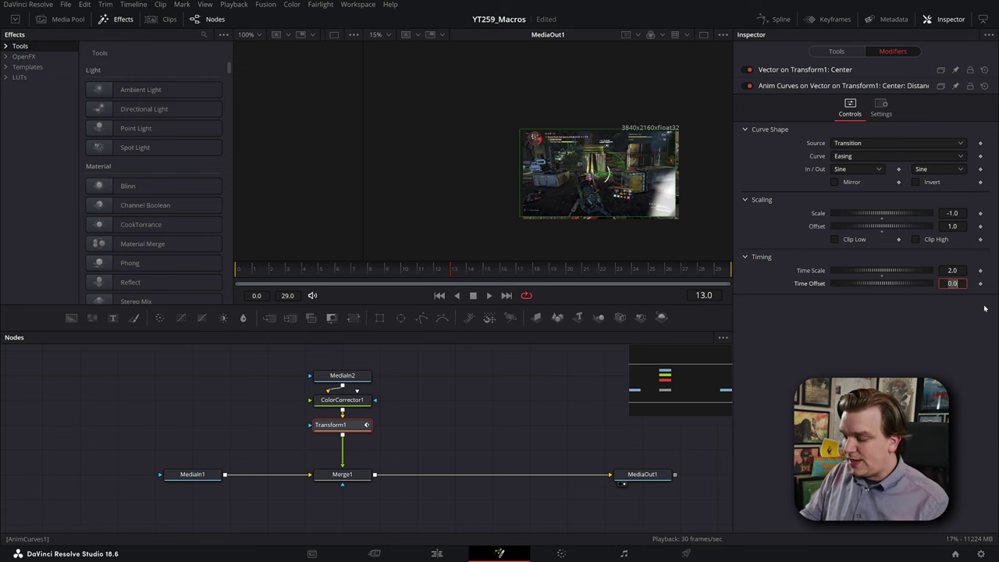
{"action": "key", "text": "BackSpace"}
{"action": "key", "text": "Return"}
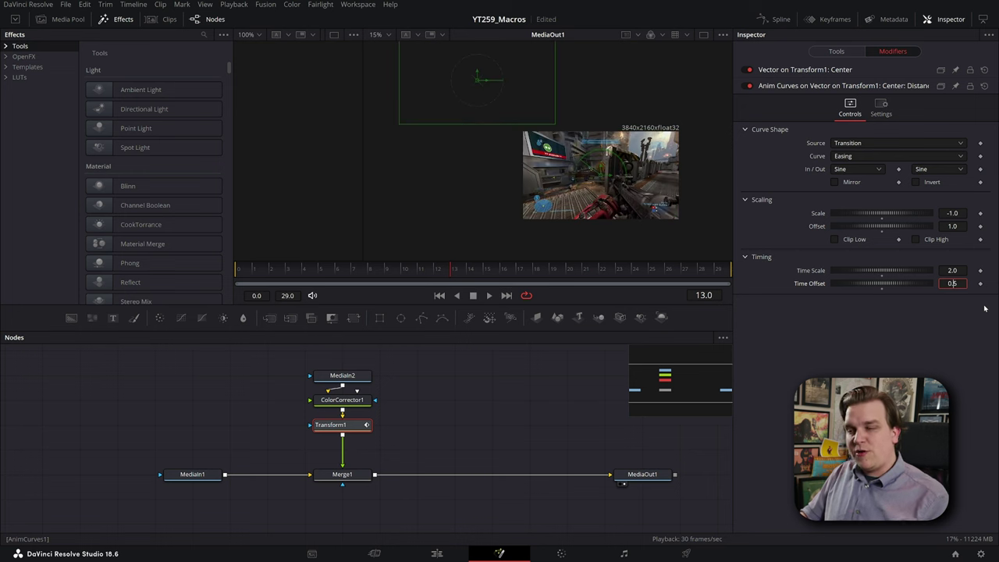
{"action": "left_click_drag", "start_coordinate": [344, 273], "coordinate": [317, 273]}
{"action": "left_click", "coordinate": [489, 295]}
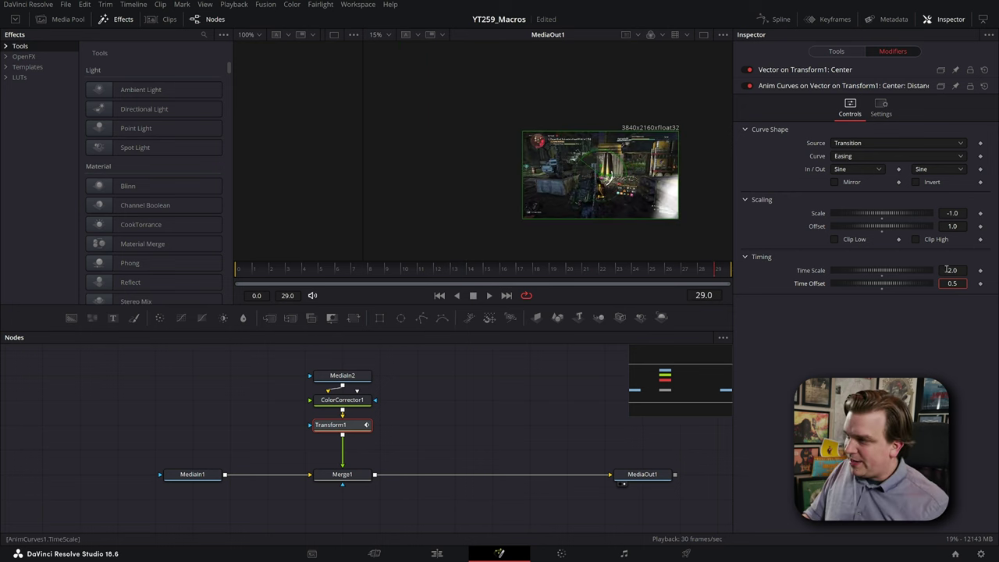
Step: Restore Time Scale 1.0 and Time Offset 0.0, then select ColorCorrector1
{"action": "left_click", "coordinate": [951, 271]}
{"action": "type", "text": "1"}
{"action": "key", "text": "Tab"}
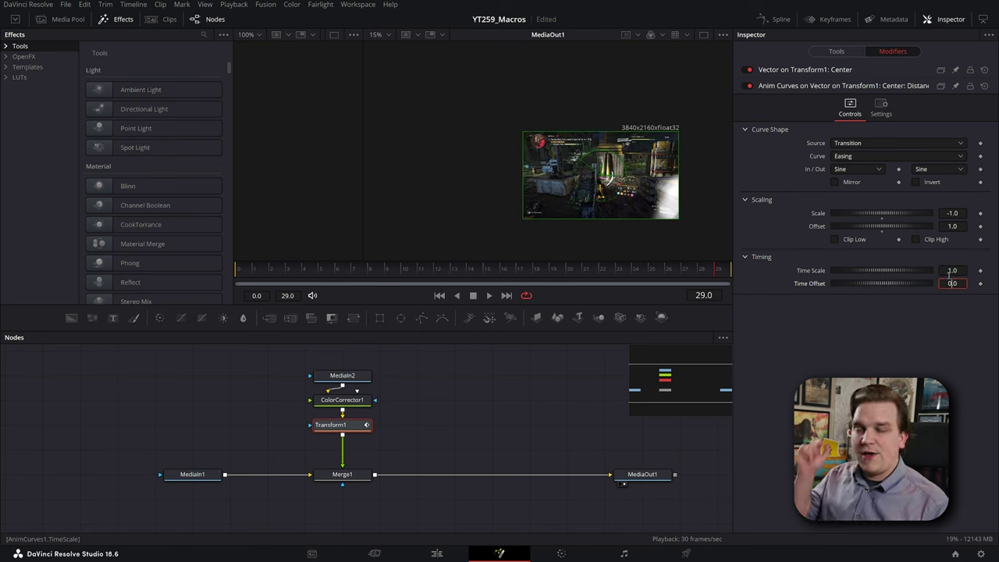
{"action": "key", "text": "Return"}
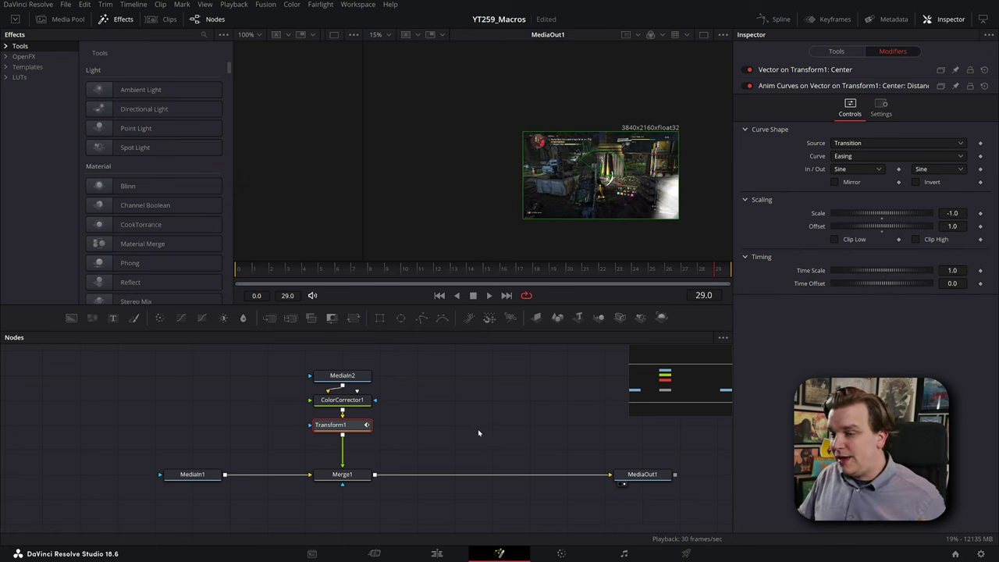
{"action": "left_click", "coordinate": [342, 399]}
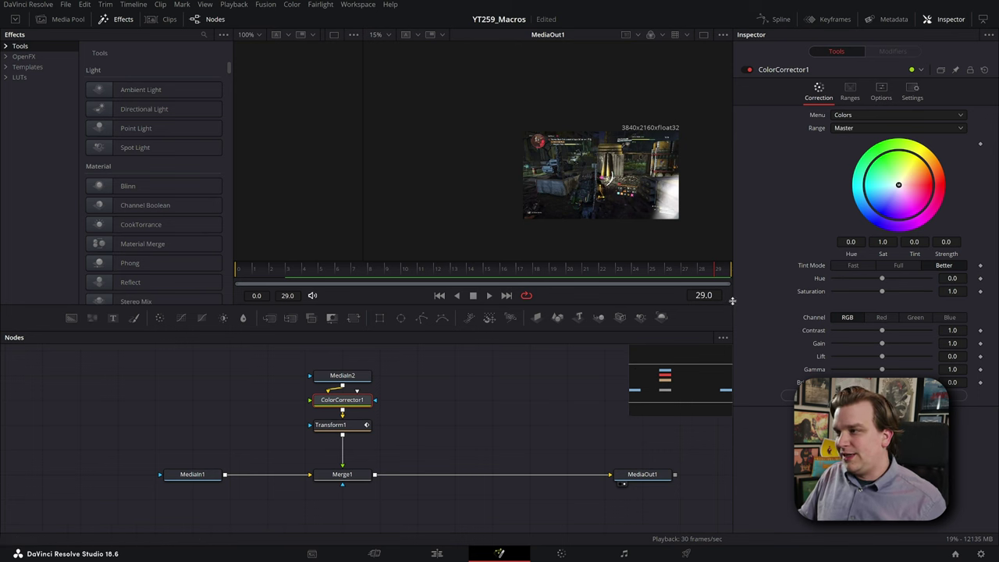
Step: Set ColorCorrector1's Saturation to 0.0 and drive it with an Anim Curves modifier
{"action": "left_click_drag", "start_coordinate": [882, 291], "coordinate": [833, 291]}
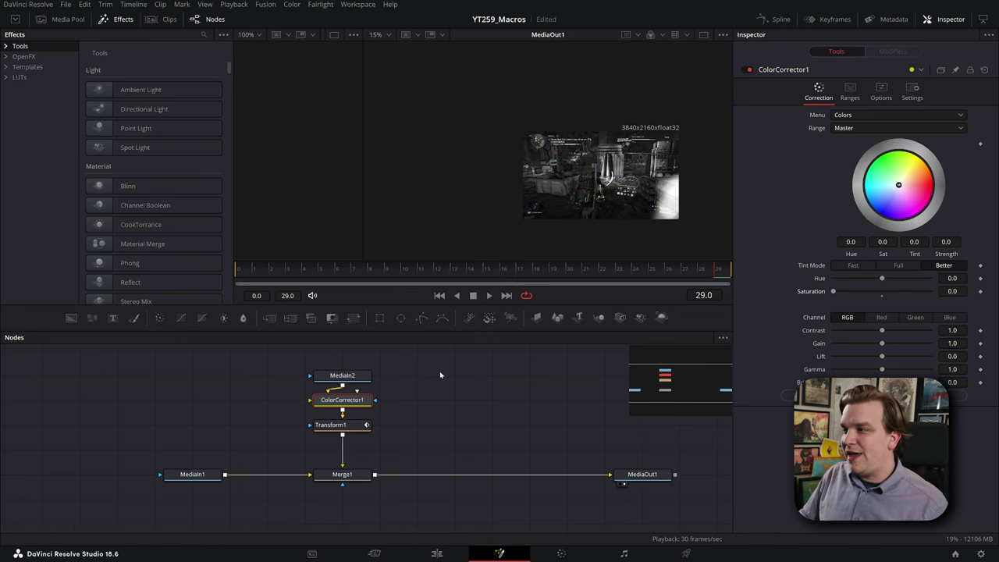
{"action": "right_click", "coordinate": [809, 292]}
{"action": "mouse_move", "coordinate": [843, 333]}
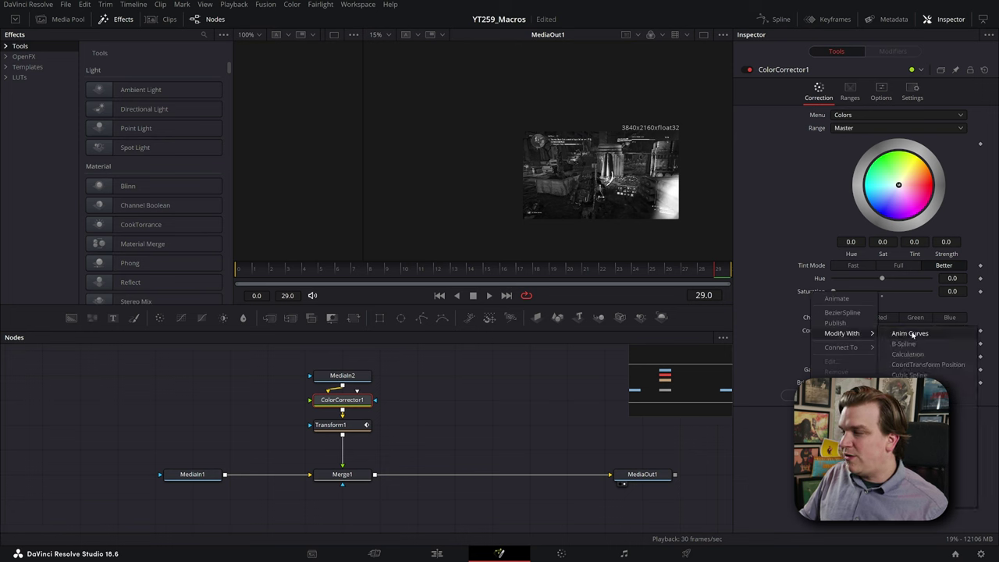
{"action": "left_click", "coordinate": [897, 335]}
Step: Make the Saturation Anim Curves an Easing curve with Sine ease-in and Sine ease-out
{"action": "left_click", "coordinate": [893, 52]}
{"action": "left_click", "coordinate": [882, 140]}
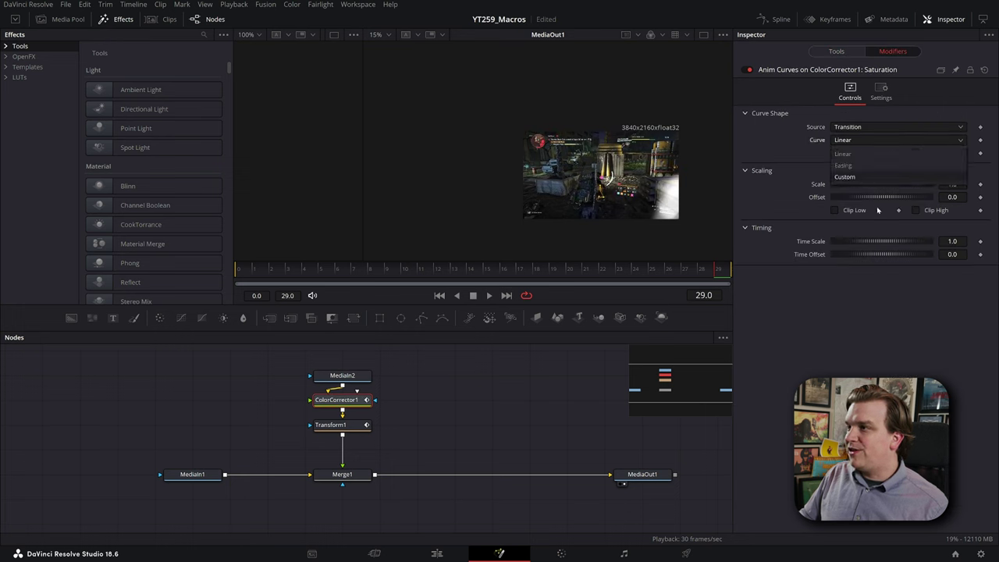
{"action": "left_click", "coordinate": [854, 166]}
{"action": "left_click", "coordinate": [854, 153]}
{"action": "left_click", "coordinate": [845, 178]}
{"action": "left_click", "coordinate": [928, 154]}
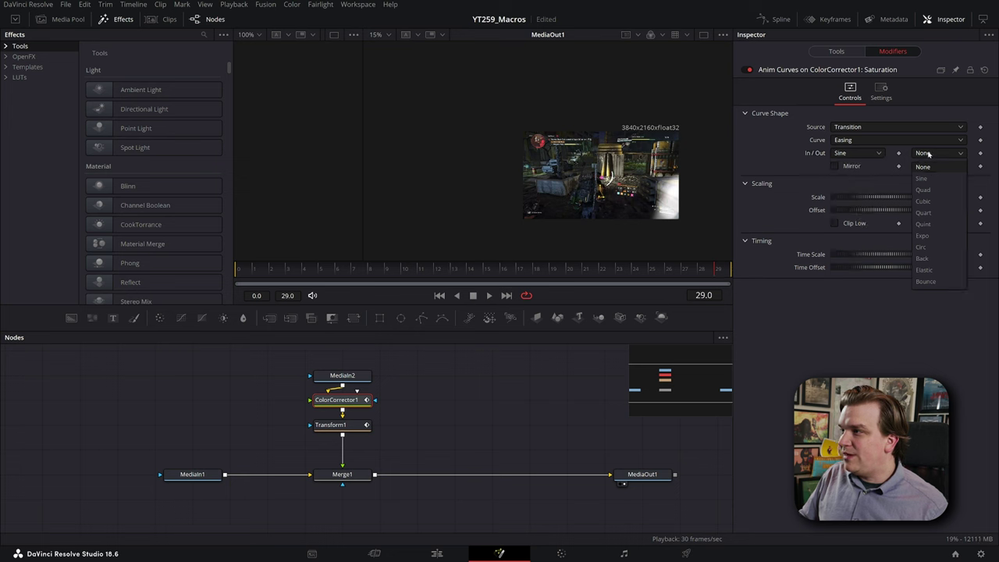
{"action": "left_click", "coordinate": [922, 178]}
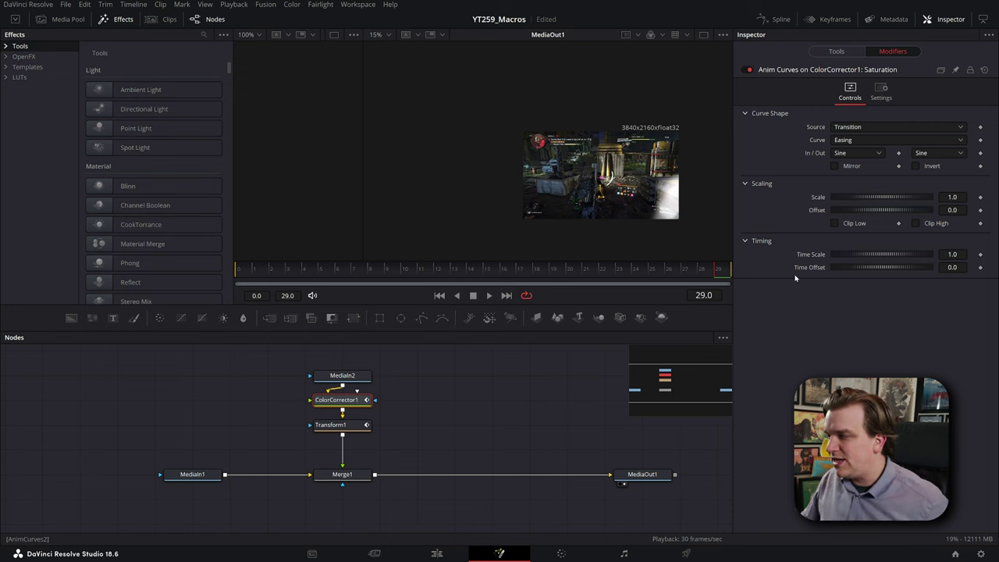
Step: Set the curve's Time Scale to 2.0 and Time Offset to 0.5, then play the transition back
{"action": "left_click", "coordinate": [307, 286]}
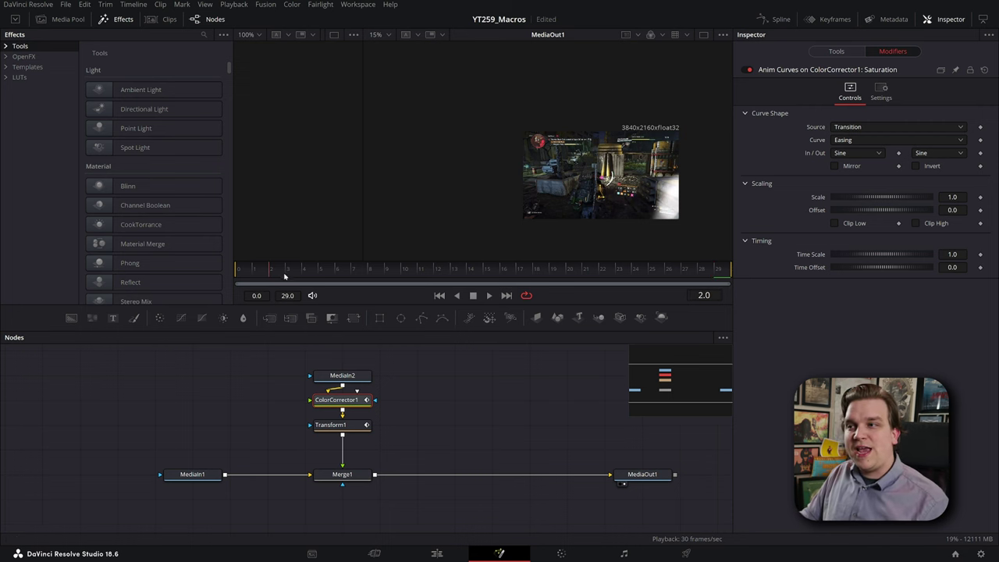
{"action": "left_click_drag", "start_coordinate": [306, 286], "coordinate": [469, 283]}
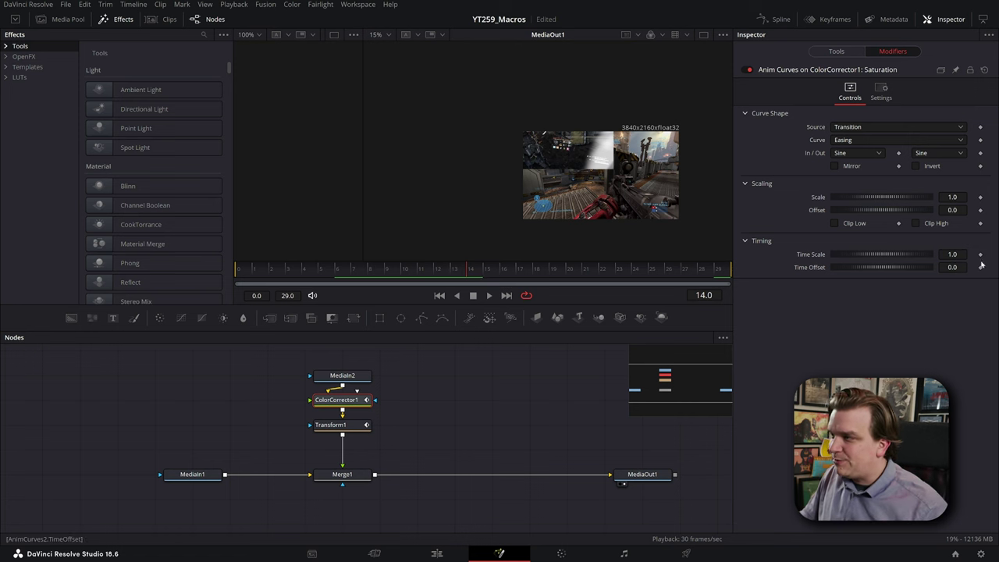
{"action": "left_click", "coordinate": [957, 249]}
{"action": "type", "text": "2"}
{"action": "key", "text": "Tab"}
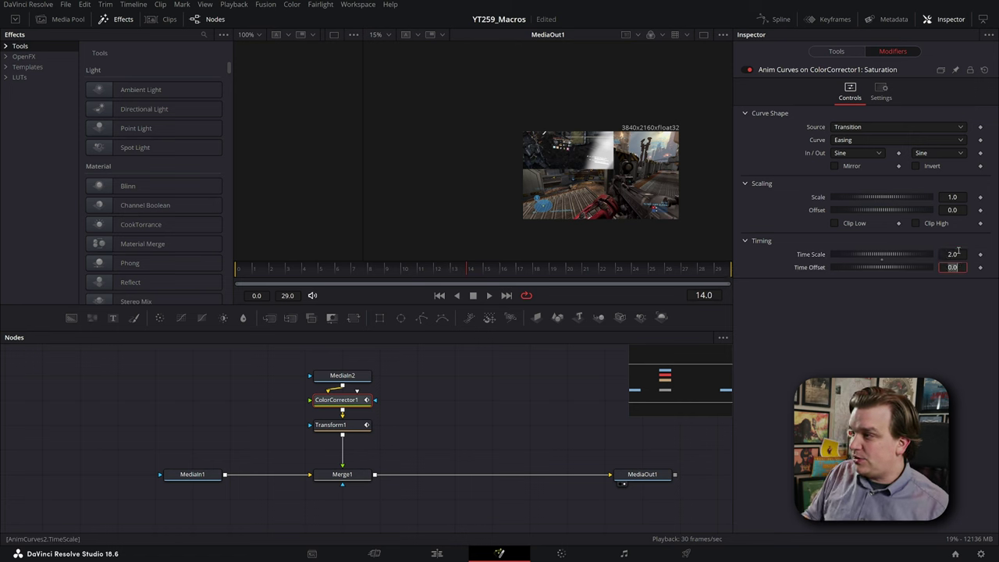
{"action": "type", "text": "0.5"}
{"action": "key", "text": "Tab"}
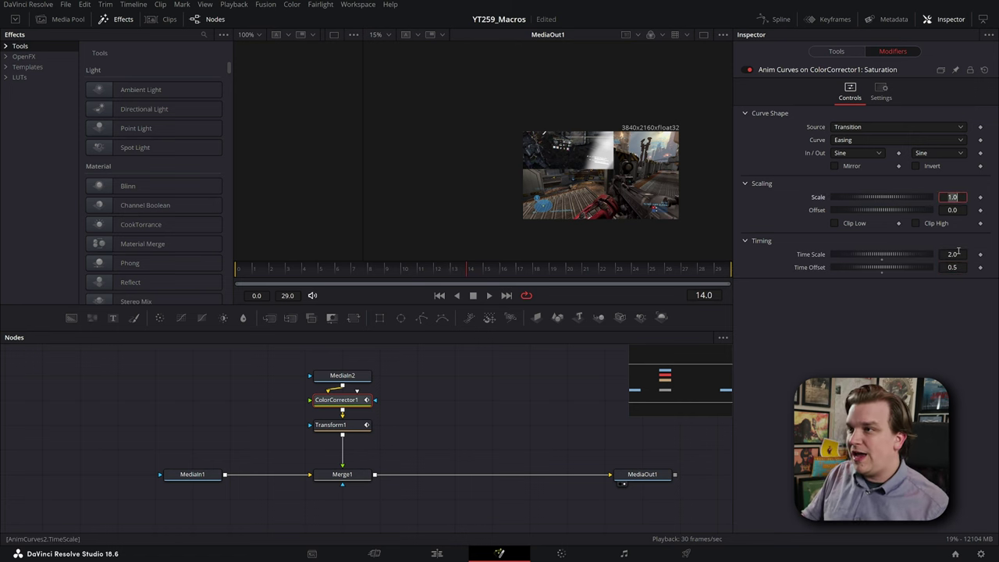
{"action": "left_click", "coordinate": [253, 273]}
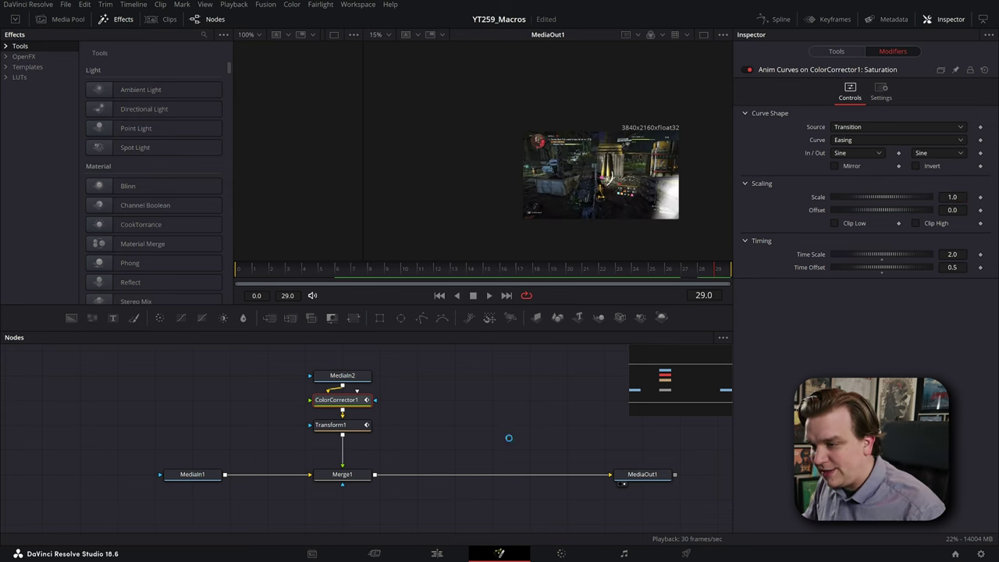
{"action": "left_click", "coordinate": [437, 553]}
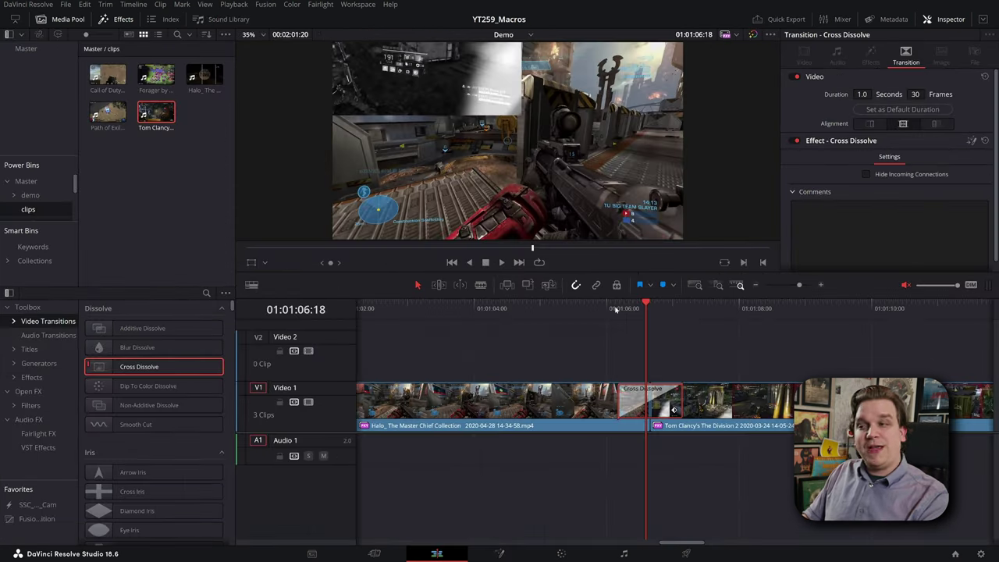
Step: Play through the current Cross Dissolve between the two game clips
{"action": "left_click_drag", "start_coordinate": [615, 309], "coordinate": [568, 313]}
{"action": "key", "text": "space"}
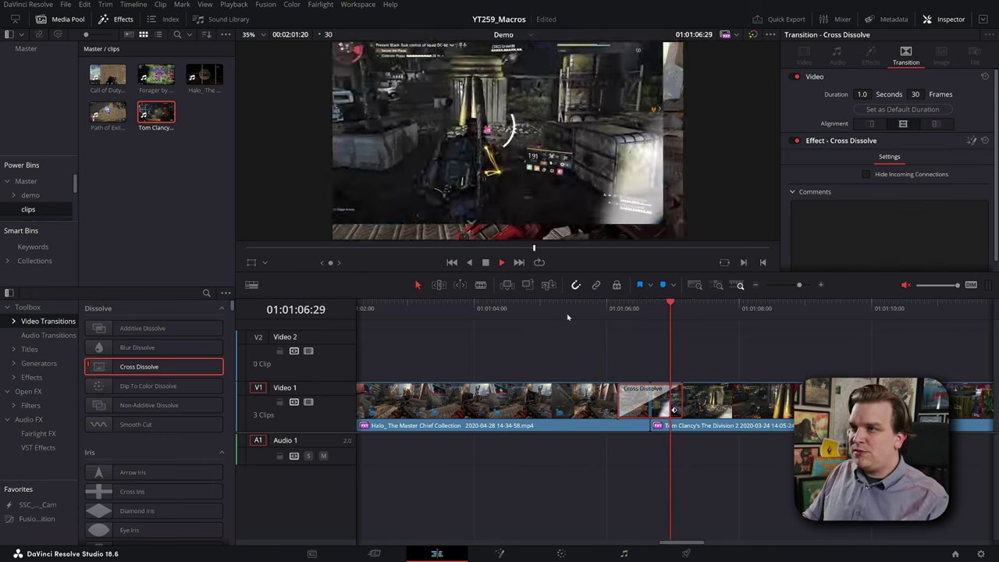
{"action": "left_click", "coordinate": [565, 347]}
{"action": "key", "text": "space"}
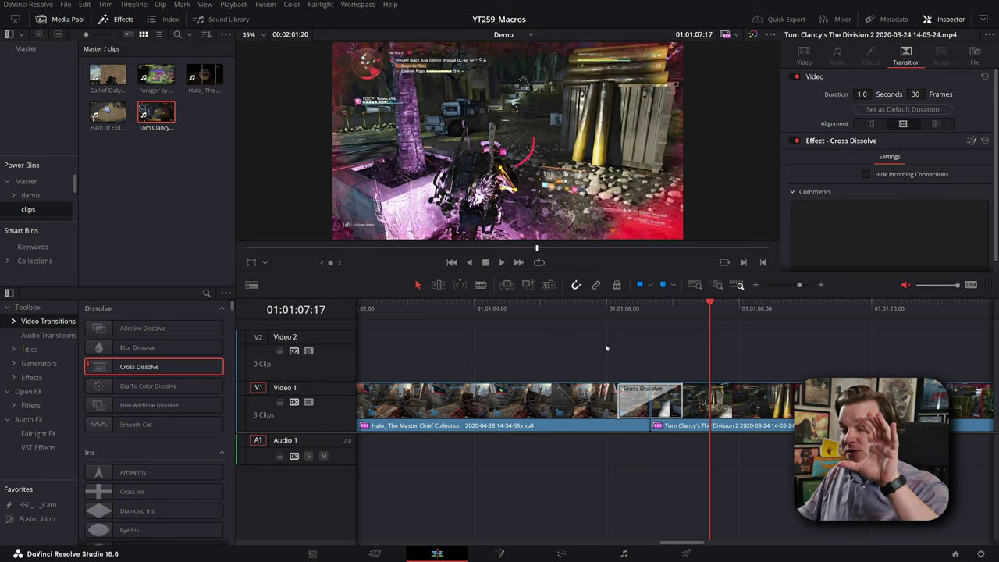
Step: Extend the Cross Dissolve into the Halo clip to 92 frames and replay it
{"action": "left_click_drag", "start_coordinate": [617, 405], "coordinate": [555, 406]}
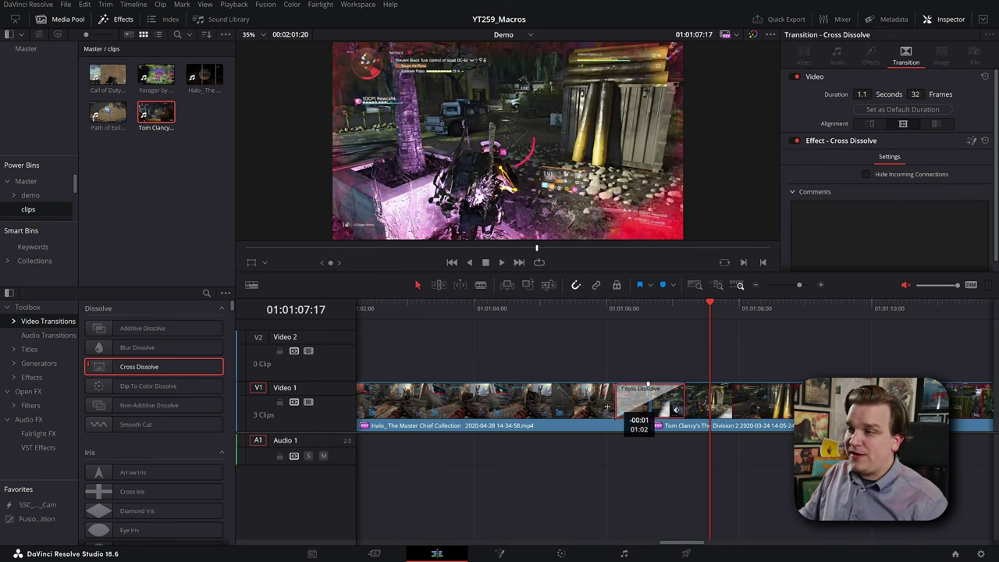
{"action": "left_click", "coordinate": [549, 312]}
{"action": "key", "text": "space"}
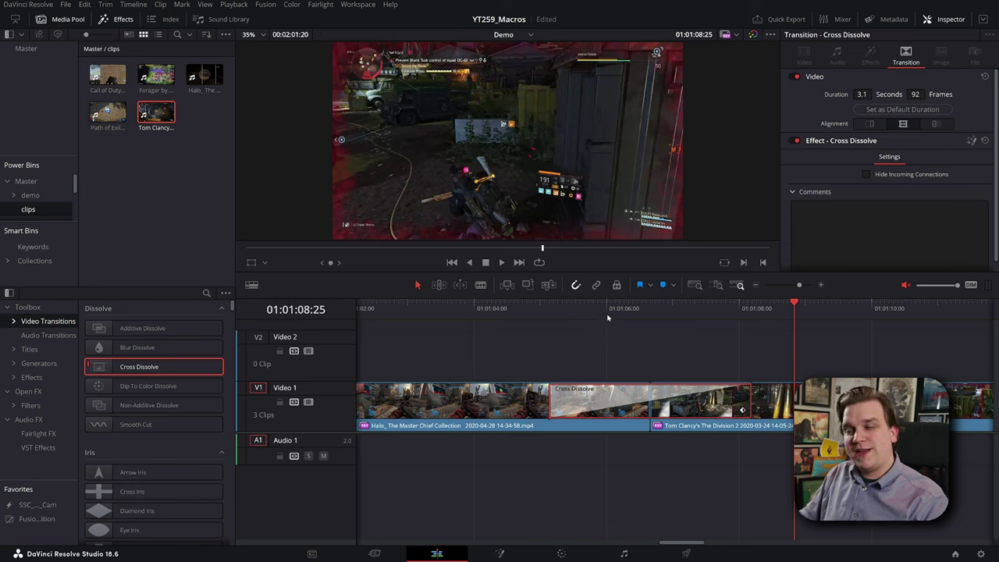
{"action": "left_click", "coordinate": [585, 306]}
{"action": "key", "text": "Left"}
{"action": "key", "text": "Left"}
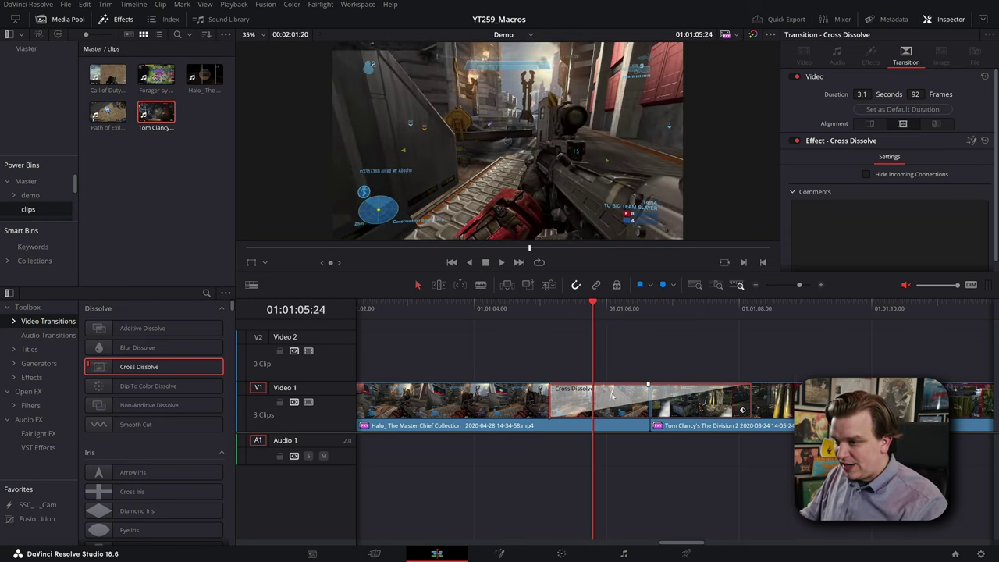
{"action": "left_click", "coordinate": [499, 553]}
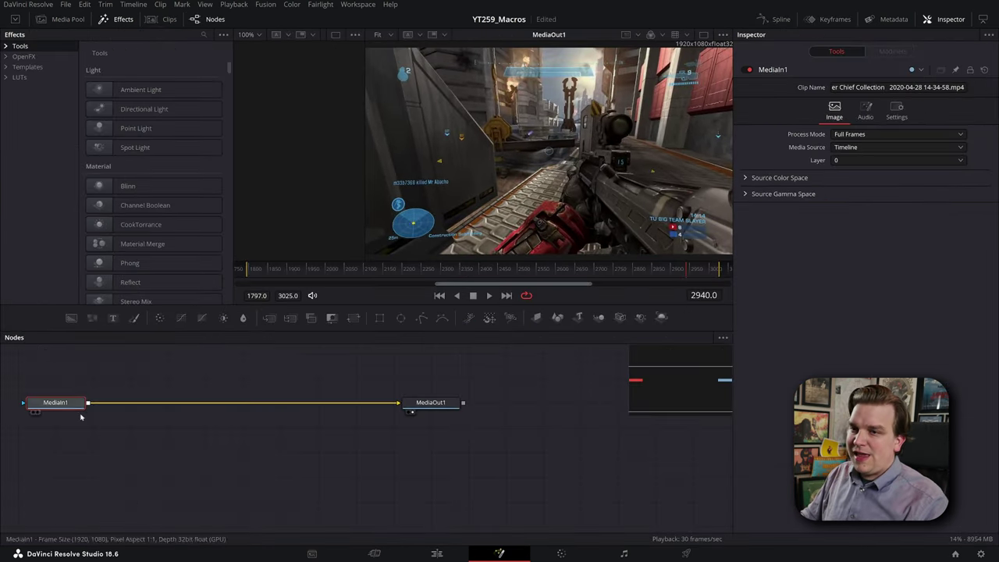
{"action": "left_click", "coordinate": [437, 553]}
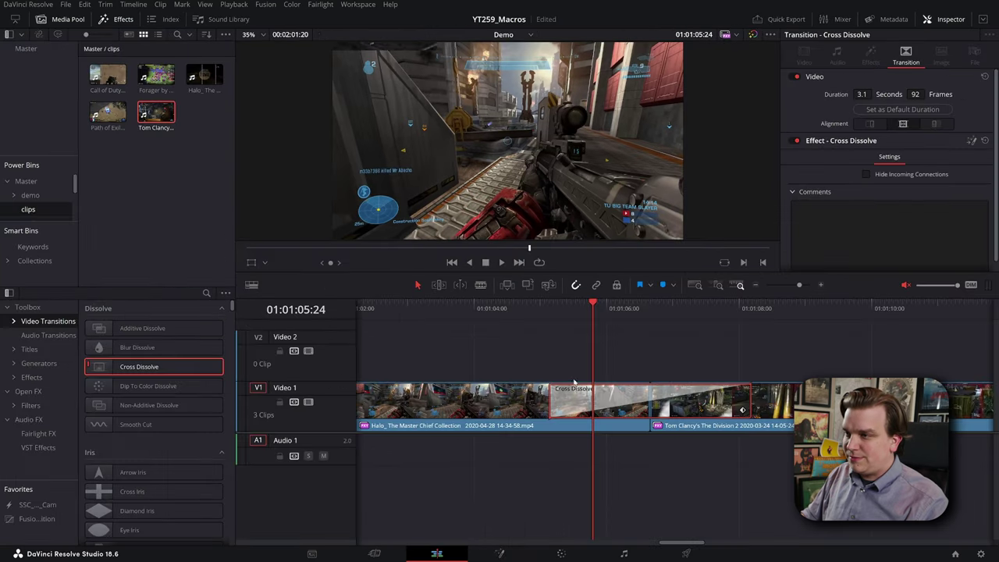
{"action": "key", "text": "Right"}
Step: In Fusion, raise Transform1's Vector modifier Angle from 142.5 to 169.7
{"action": "left_click", "coordinate": [971, 142]}
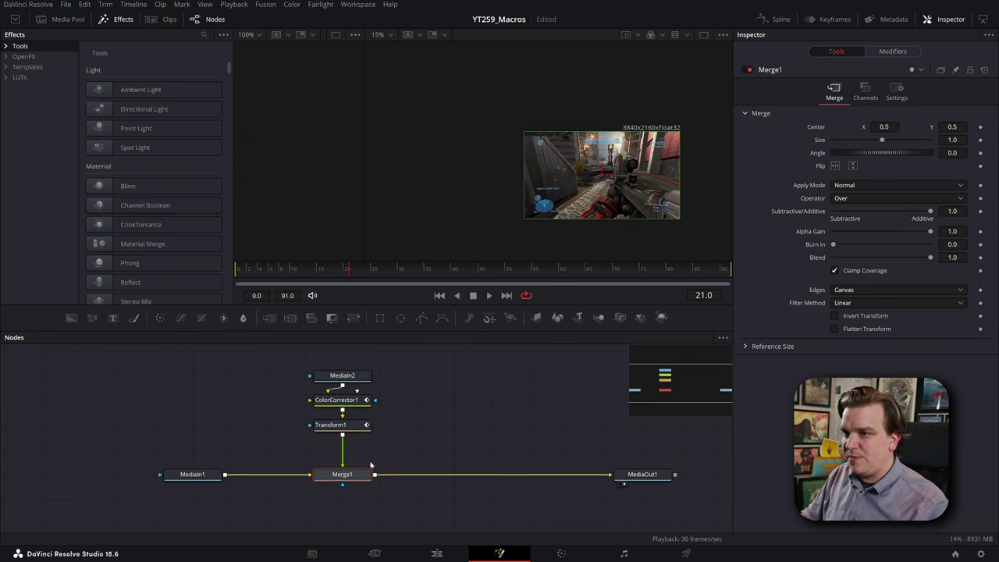
{"action": "scroll", "coordinate": [383, 433], "scroll_direction": "up", "scroll_amount": 2}
{"action": "left_click", "coordinate": [316, 421]}
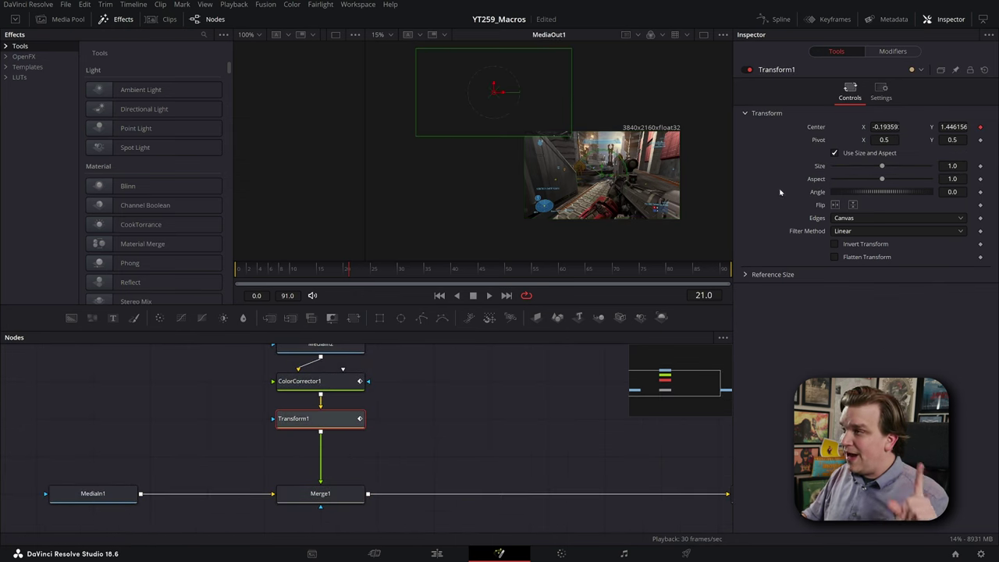
{"action": "left_click", "coordinate": [893, 51]}
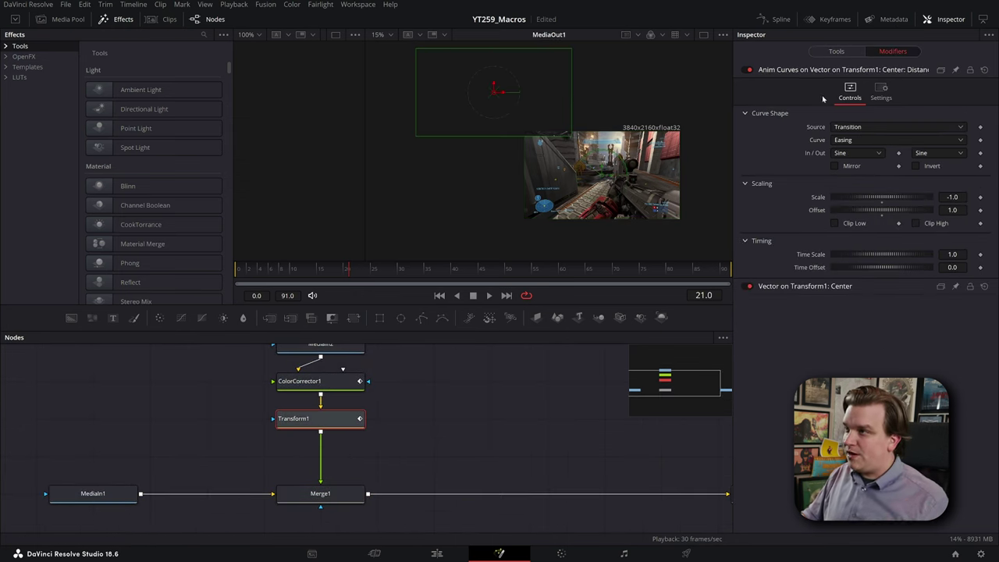
{"action": "left_click", "coordinate": [779, 286]}
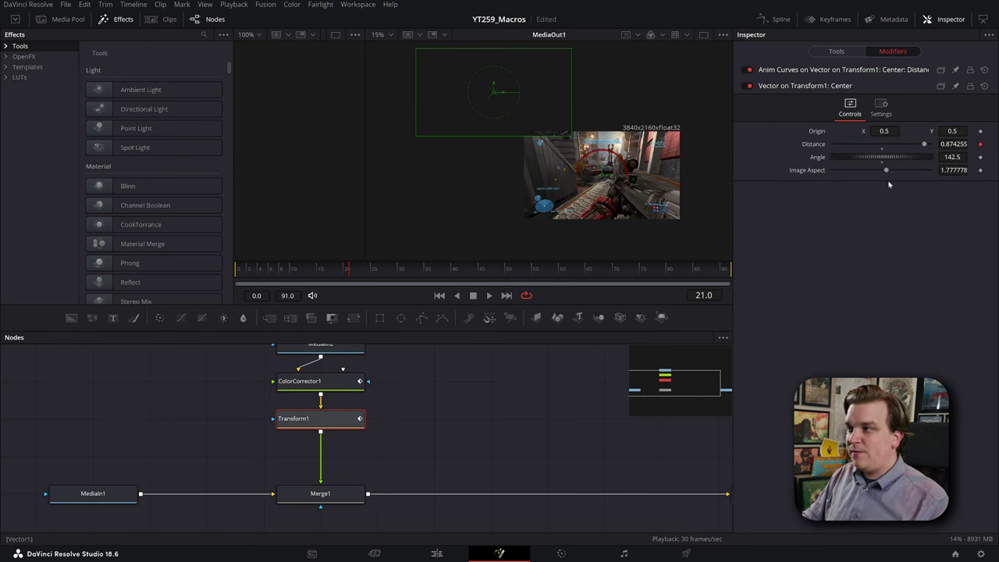
{"action": "left_click_drag", "start_coordinate": [952, 157], "coordinate": [985, 157]}
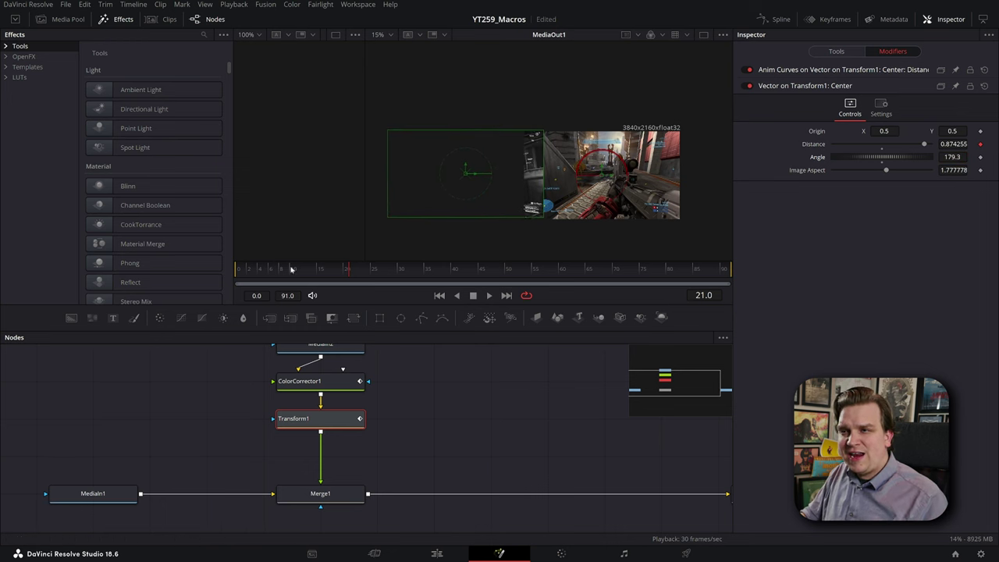
Step: Lower the Vector angle to about 90 and preview the slide from the first frame
{"action": "left_click", "coordinate": [264, 270]}
{"action": "left_click_drag", "start_coordinate": [264, 270], "coordinate": [238, 270]}
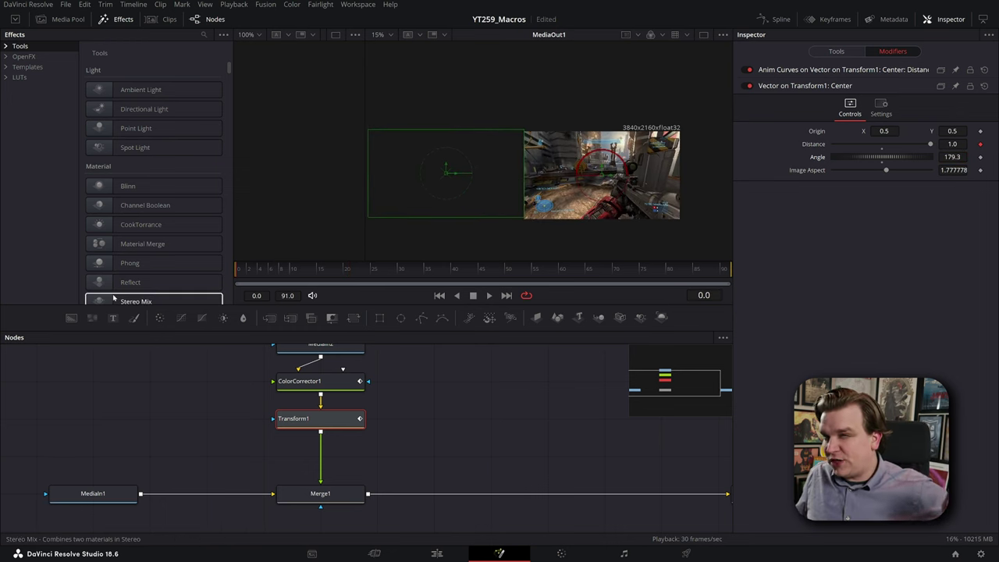
{"action": "left_click_drag", "start_coordinate": [953, 158], "coordinate": [913, 158]}
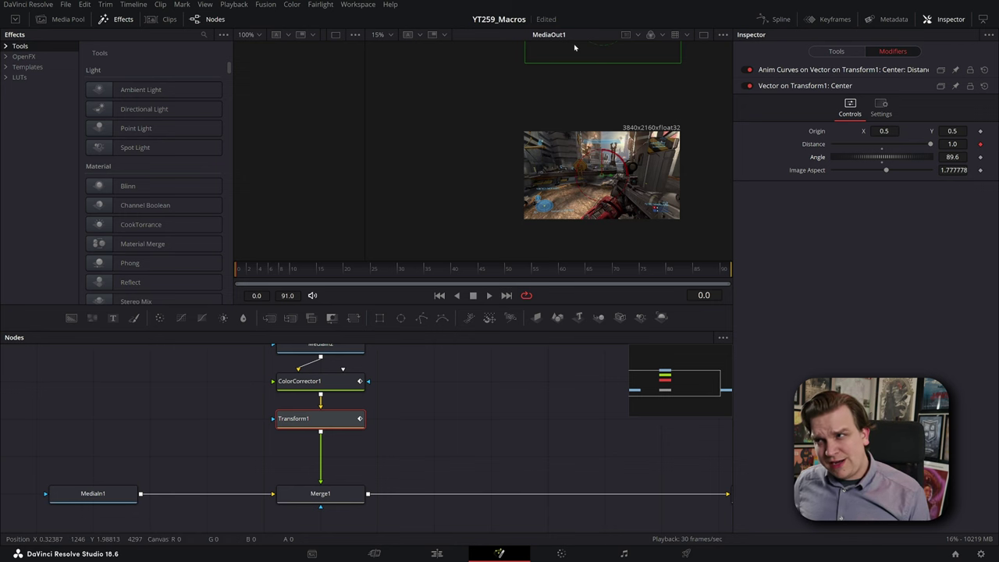
{"action": "key", "text": "space"}
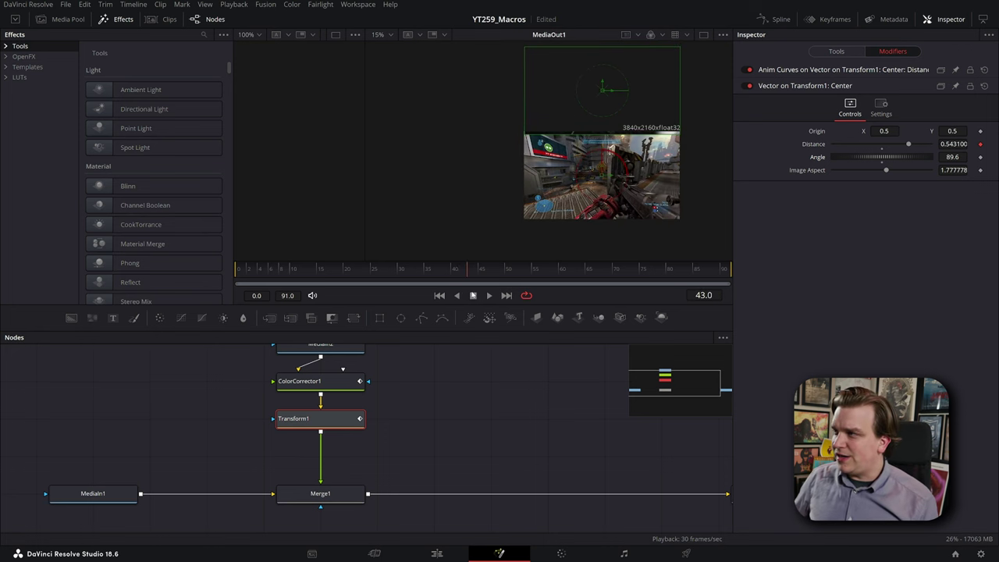
{"action": "left_click", "coordinate": [801, 72]}
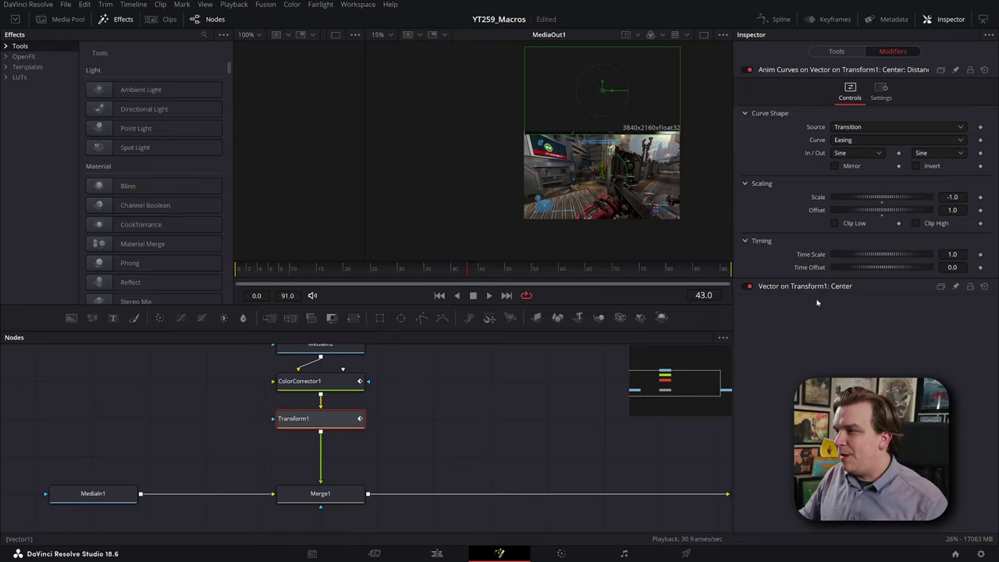
Step: Raise the Vector angle to 159.1 and save the YT259_Macros project
{"action": "left_click", "coordinate": [814, 288]}
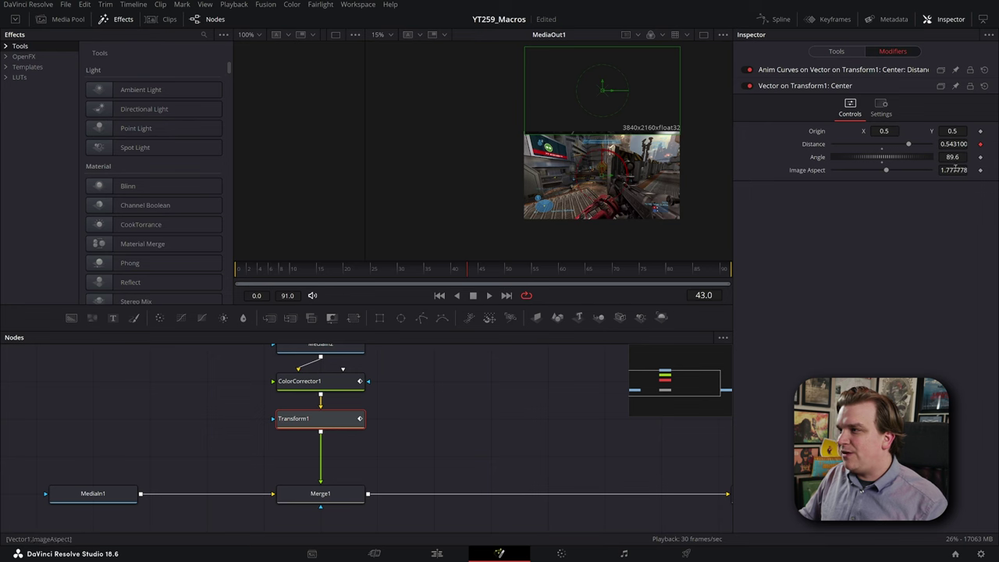
{"action": "left_click_drag", "start_coordinate": [885, 157], "coordinate": [921, 157]}
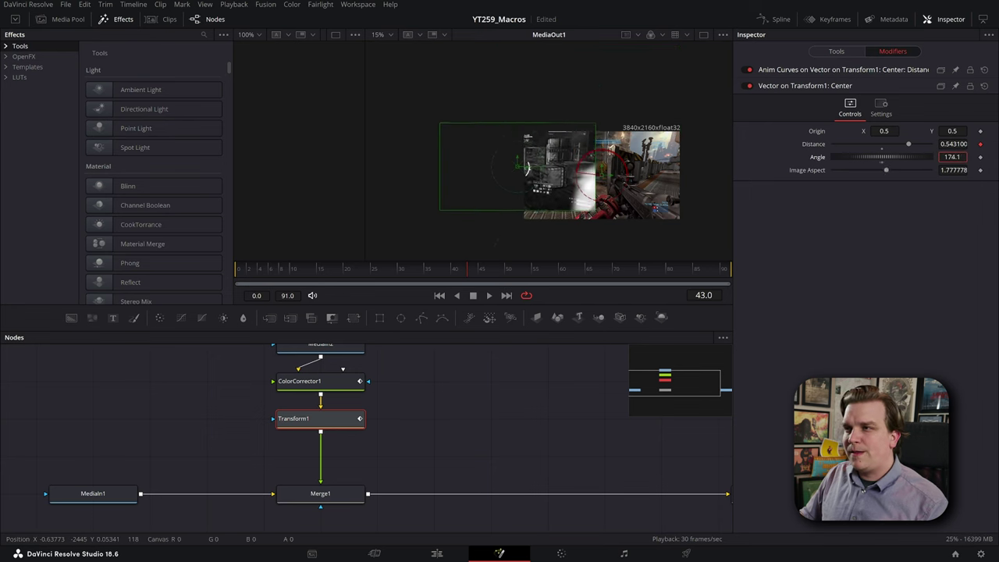
{"action": "key", "text": "ctrl+s"}
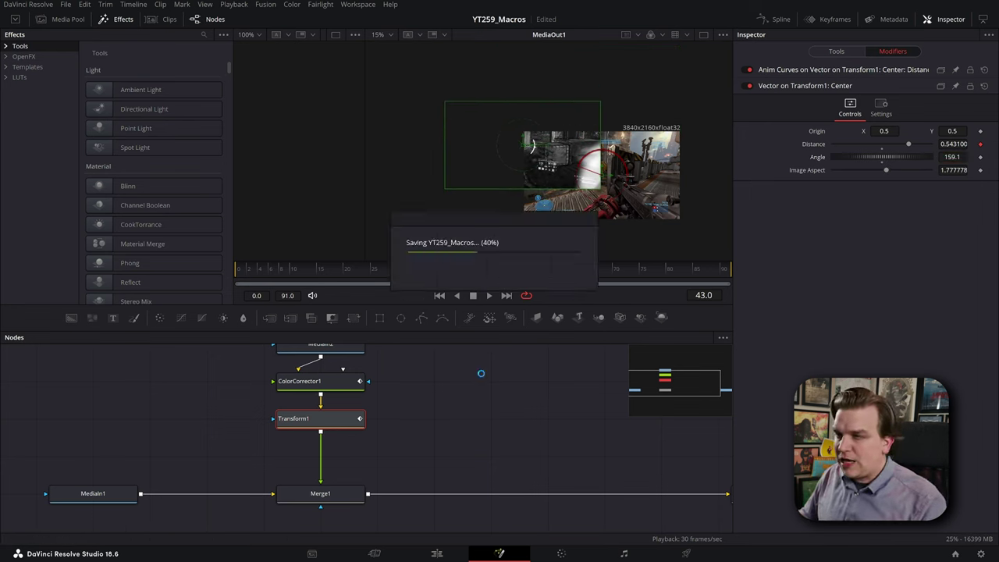
{"action": "left_click", "coordinate": [482, 372]}
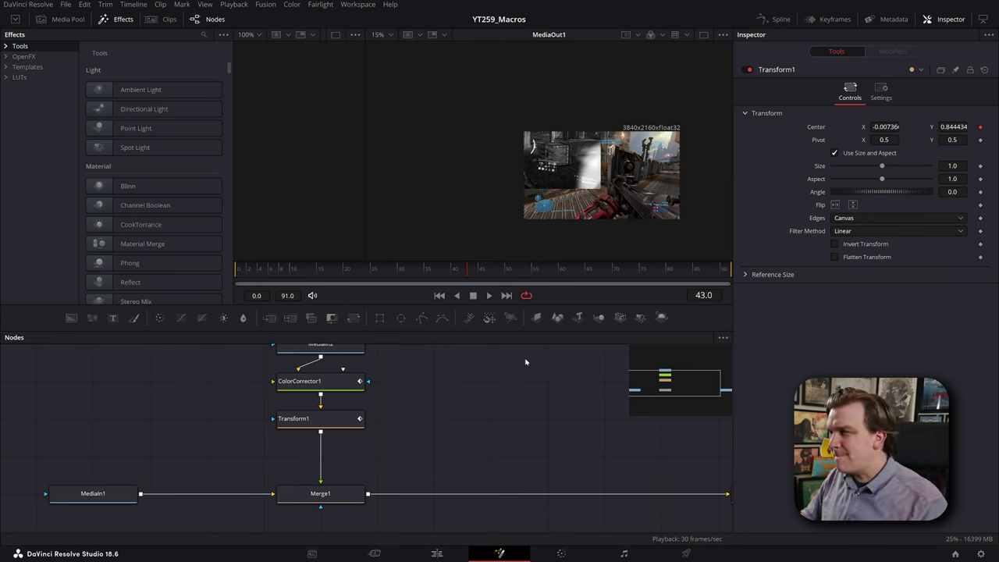
Step: Move MediaIn2 up, away from ColorCorrector1
{"action": "scroll", "coordinate": [437, 413], "scroll_direction": "down", "scroll_amount": 2}
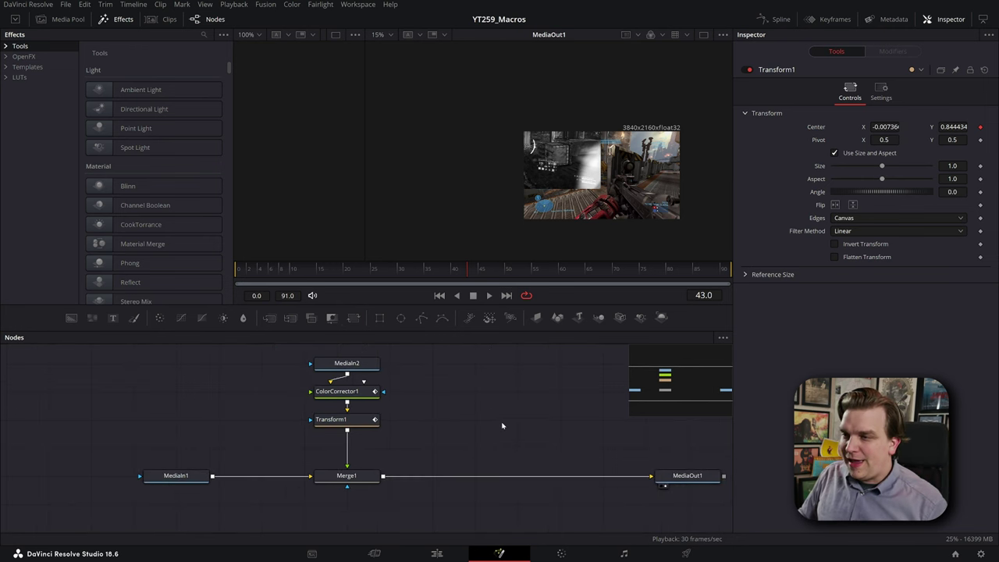
{"action": "scroll", "coordinate": [502, 426], "scroll_direction": "down", "scroll_amount": 1}
{"action": "left_click_drag", "start_coordinate": [400, 399], "coordinate": [405, 378]}
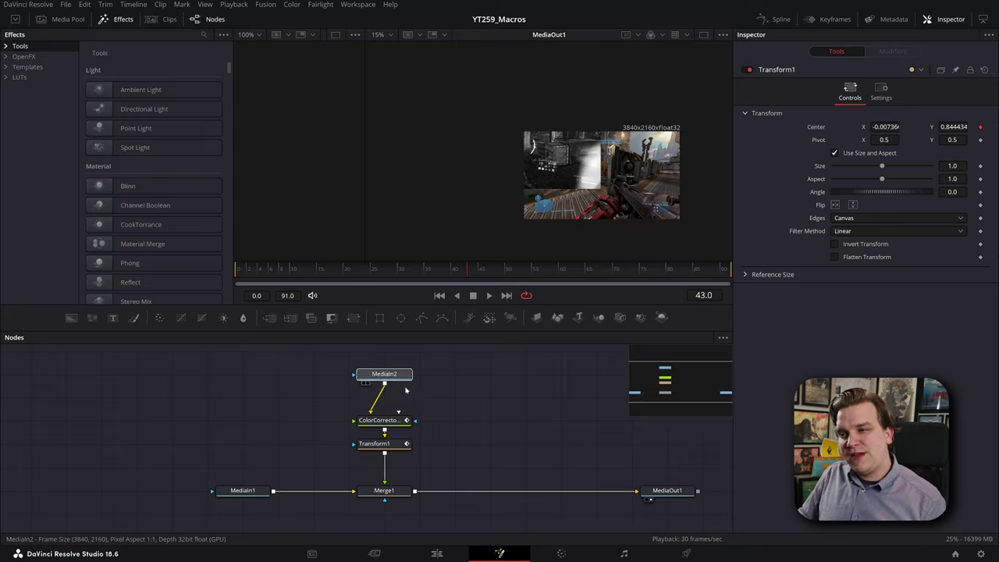
{"action": "left_click", "coordinate": [475, 416]}
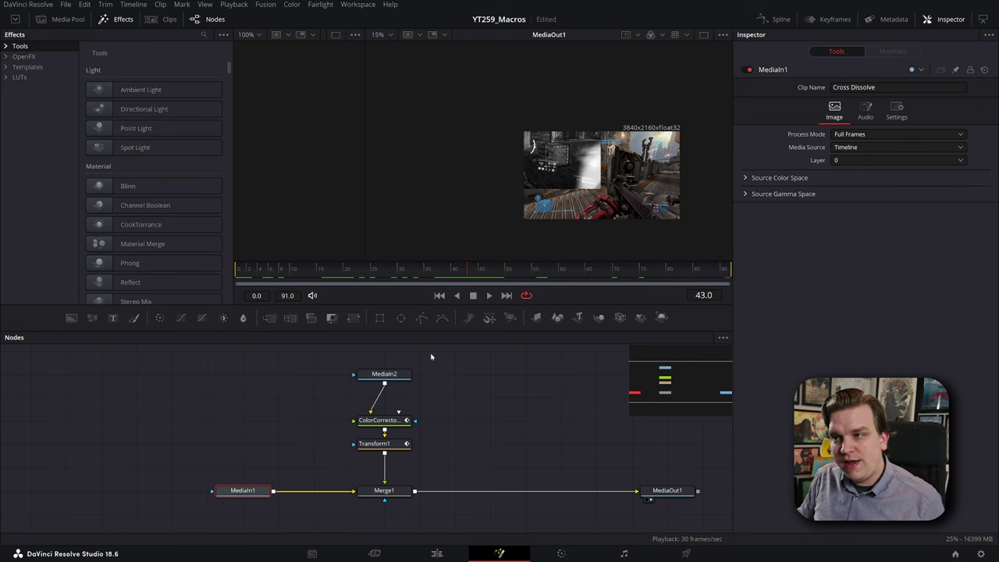
Step: Group ColorCorrector1, Transform1 and Merge1 into Group1, aligned with MediaIn1 and MediaOut1
{"action": "key", "text": "ctrl+a"}
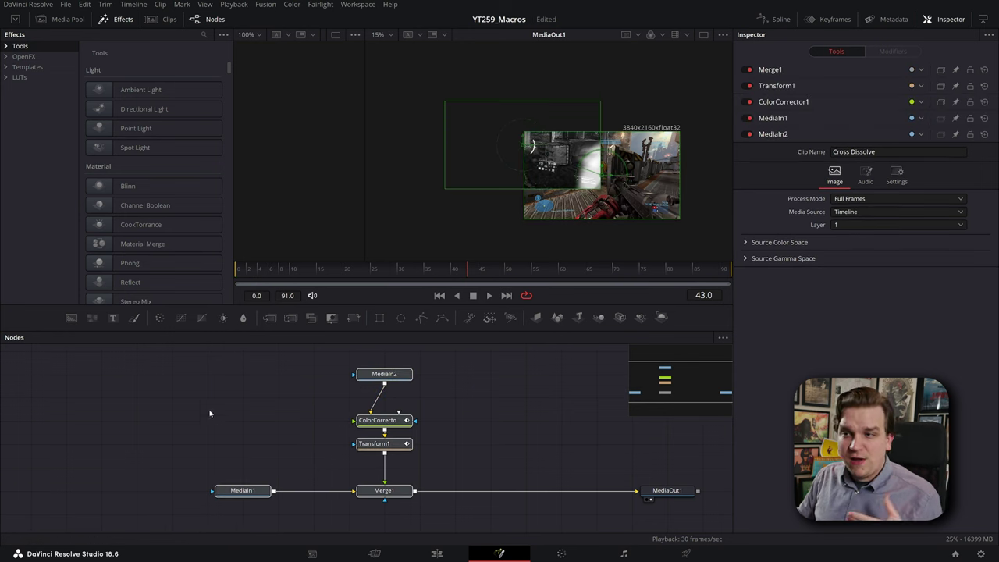
{"action": "left_click_drag", "start_coordinate": [178, 364], "coordinate": [460, 544]}
{"action": "scroll", "coordinate": [485, 406], "scroll_direction": "down", "scroll_amount": 2}
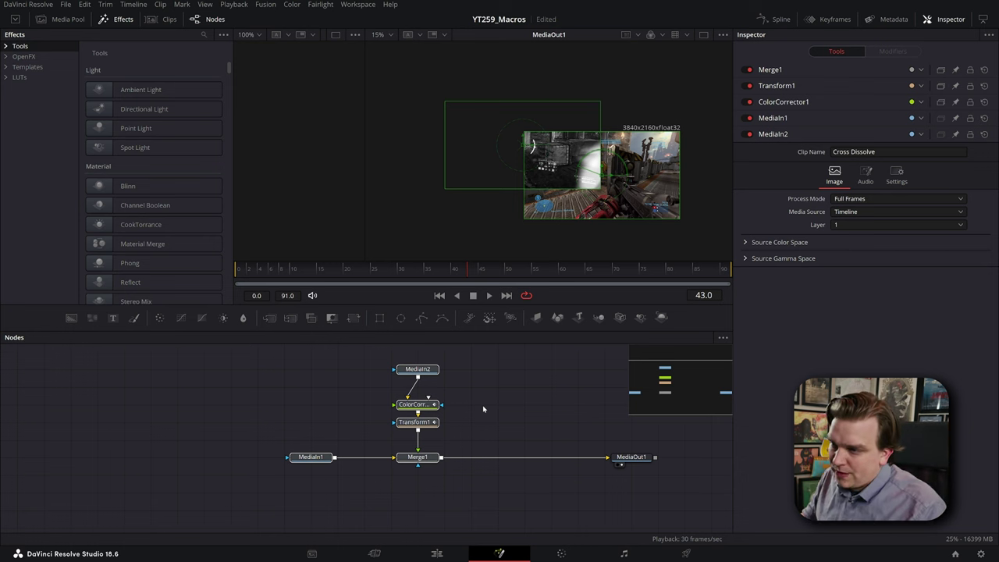
{"action": "left_click_drag", "start_coordinate": [398, 485], "coordinate": [446, 401]}
{"action": "key", "text": "ctrl+g"}
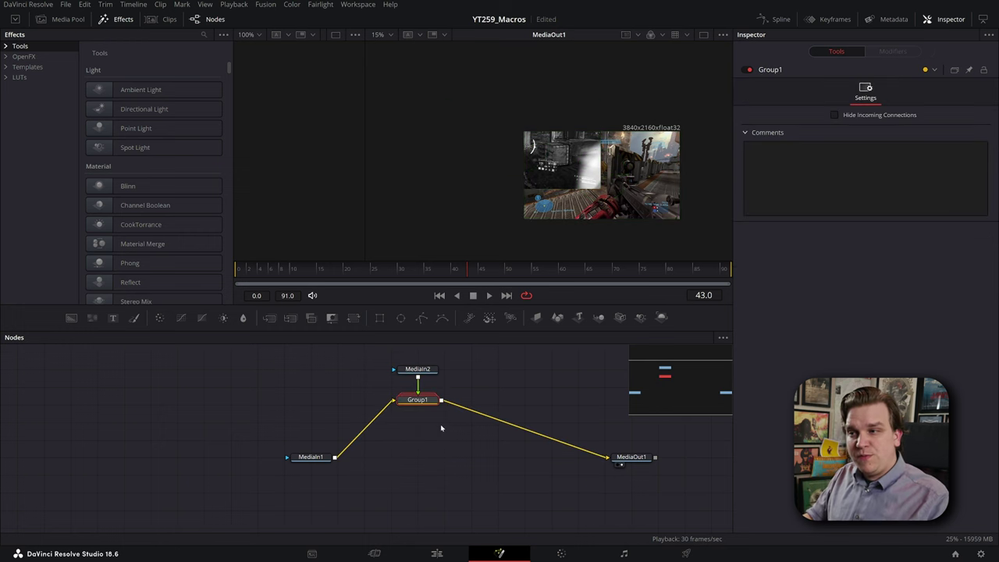
{"action": "left_click_drag", "start_coordinate": [425, 399], "coordinate": [425, 454]}
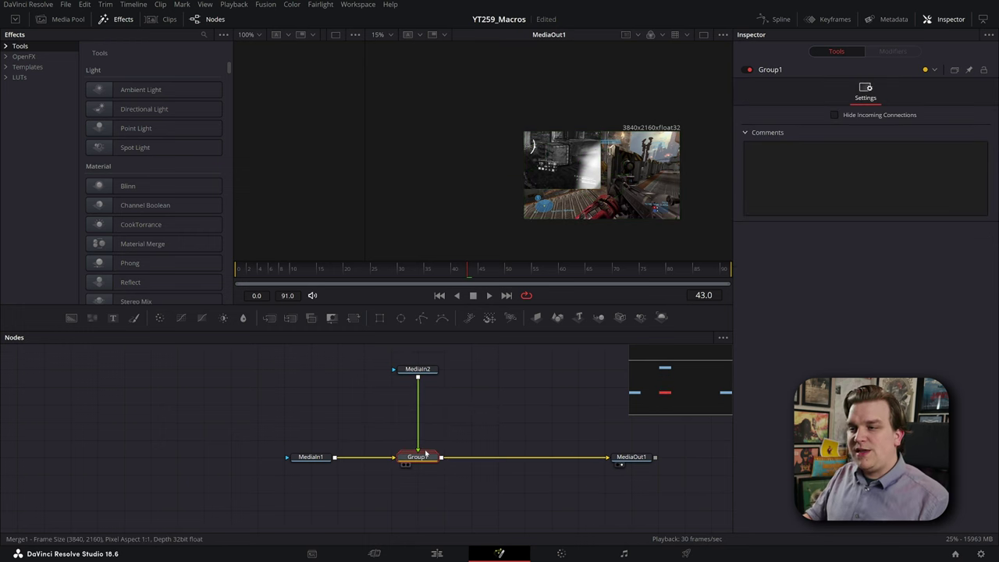
Step: Ungroup Group1 and reselect ColorCorrector1, Transform1 and Merge1
{"action": "scroll", "coordinate": [437, 484], "scroll_direction": "up", "scroll_amount": 5}
{"action": "scroll", "coordinate": [509, 391], "scroll_direction": "down", "scroll_amount": 2}
{"action": "left_click_drag", "start_coordinate": [390, 466], "coordinate": [217, 507]}
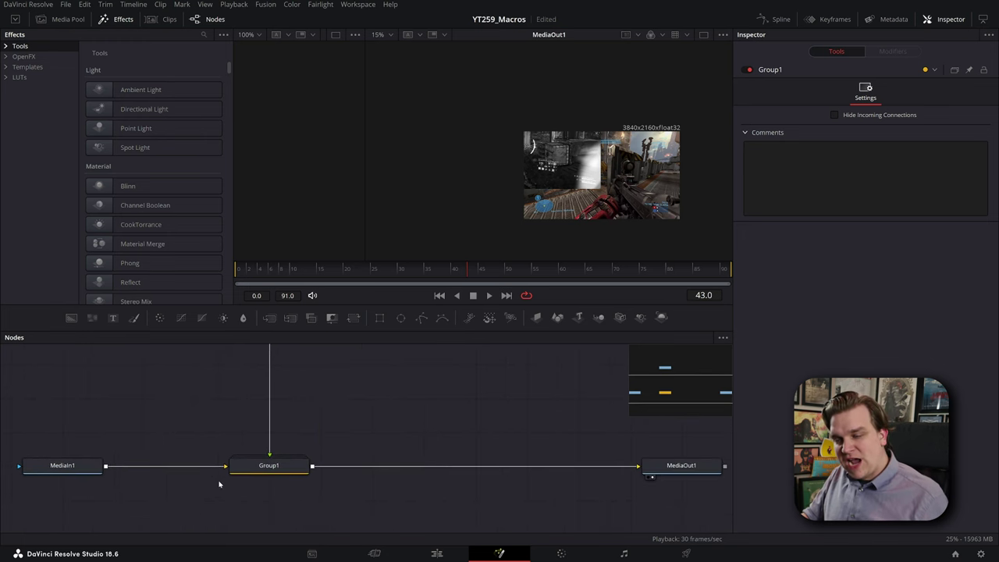
{"action": "left_click_drag", "start_coordinate": [353, 441], "coordinate": [423, 448]}
{"action": "scroll", "coordinate": [424, 448], "scroll_direction": "down", "scroll_amount": 1}
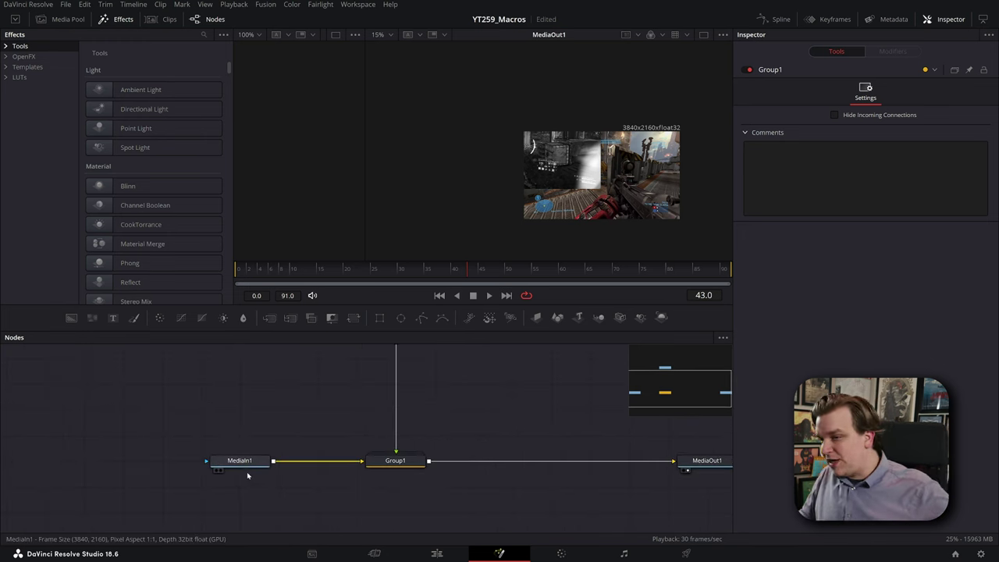
{"action": "scroll", "coordinate": [238, 445], "scroll_direction": "down", "scroll_amount": 1}
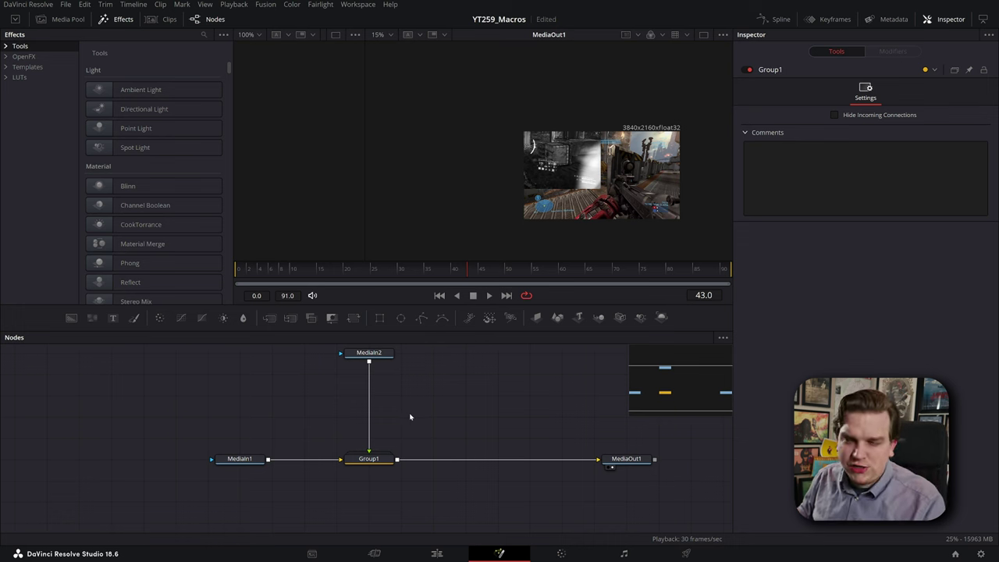
{"action": "left_click", "coordinate": [395, 460]}
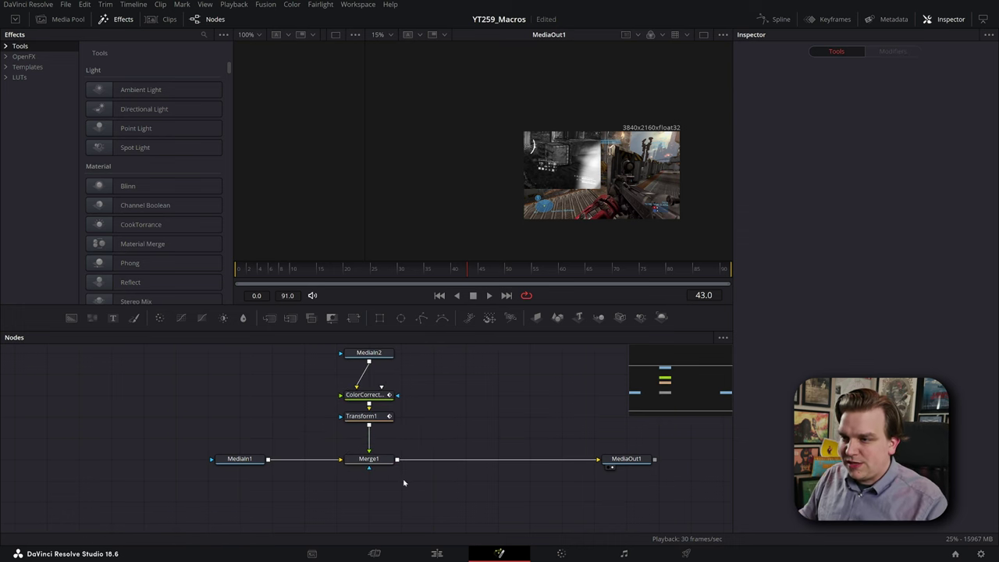
{"action": "left_click_drag", "start_coordinate": [342, 520], "coordinate": [390, 384]}
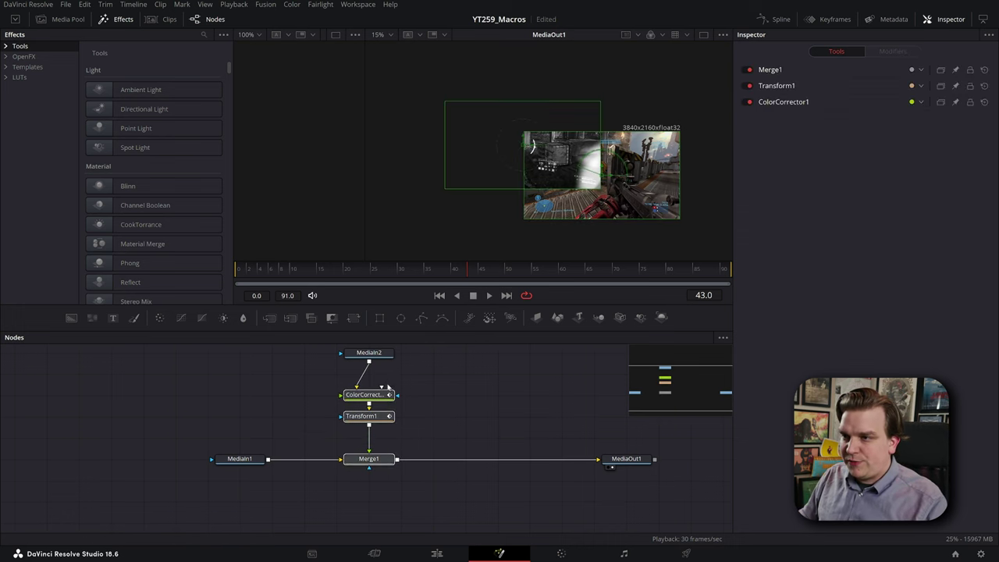
Step: Create a macro named DEMO_TRANSITION from the three nodes, then close the editor and save it
{"action": "right_click", "coordinate": [381, 396]}
{"action": "mouse_move", "coordinate": [397, 215]}
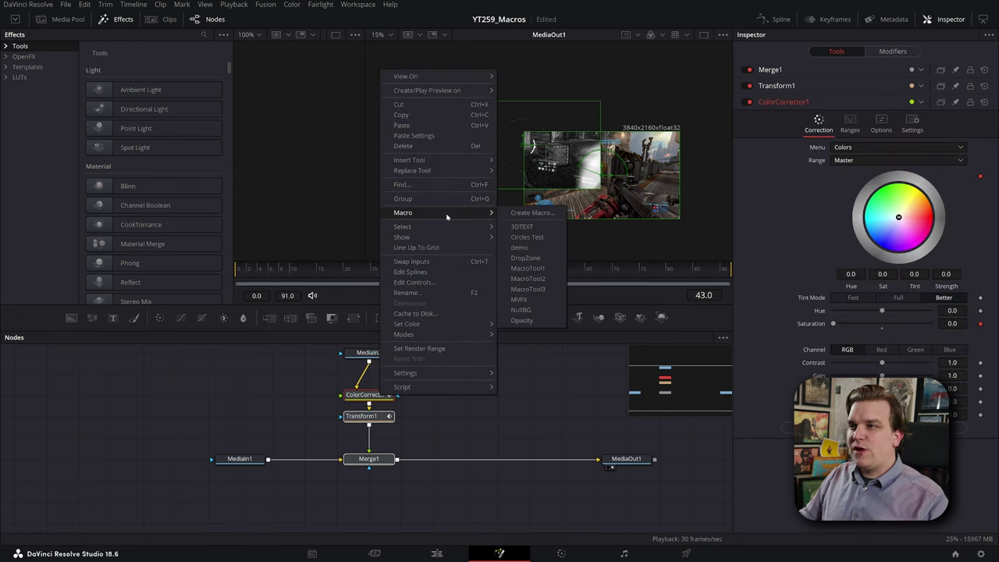
{"action": "left_click", "coordinate": [546, 213]}
{"action": "left_click", "coordinate": [257, 73]}
{"action": "type", "text": "DEMO_TRANSITION"}
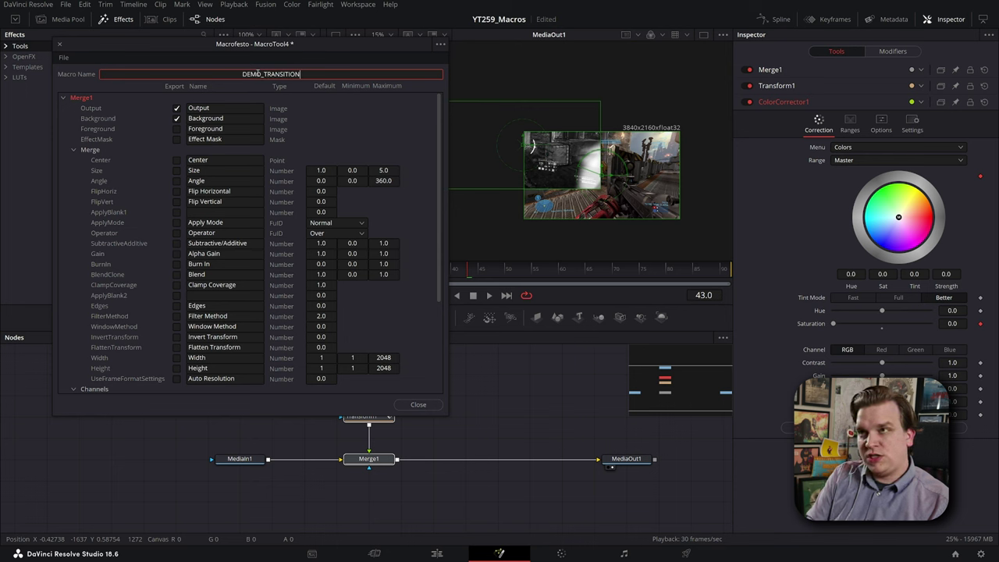
{"action": "left_click", "coordinate": [422, 404]}
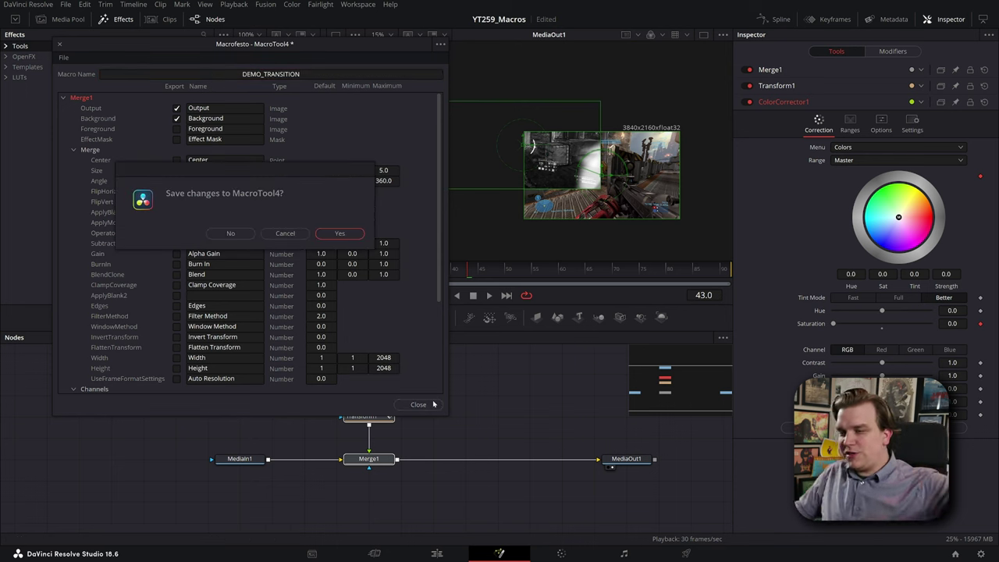
{"action": "left_click", "coordinate": [285, 233]}
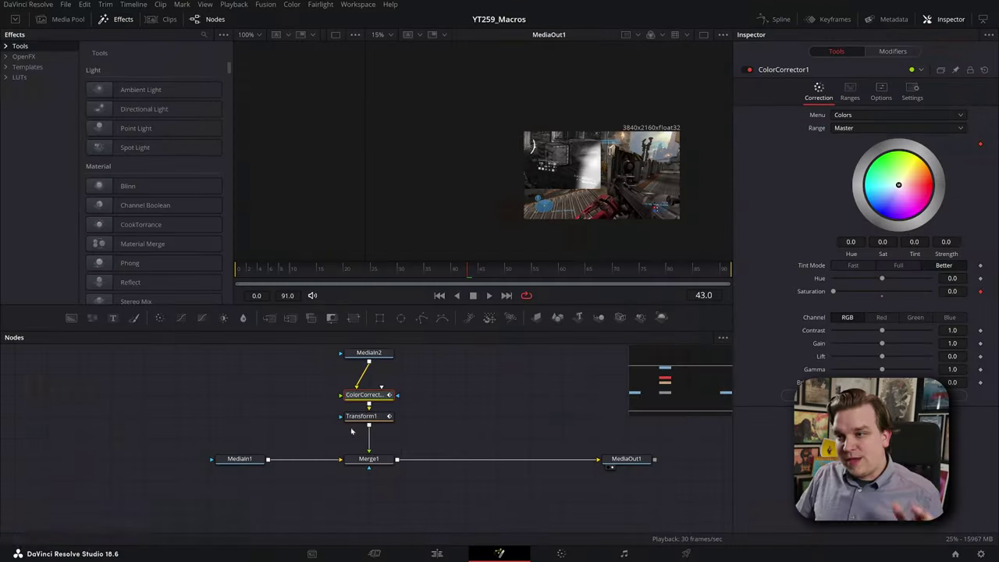
Step: Set ColorCorrector1's Blend to 0.0 on its Settings tab after checking its Saturation modifier
{"action": "left_click", "coordinate": [910, 94]}
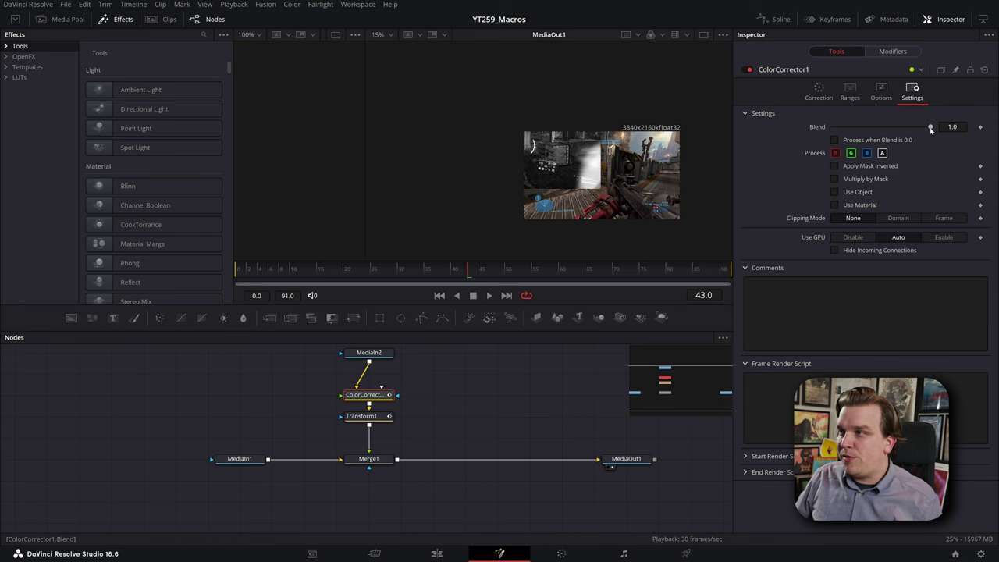
{"action": "left_click_drag", "start_coordinate": [865, 130], "coordinate": [827, 129]}
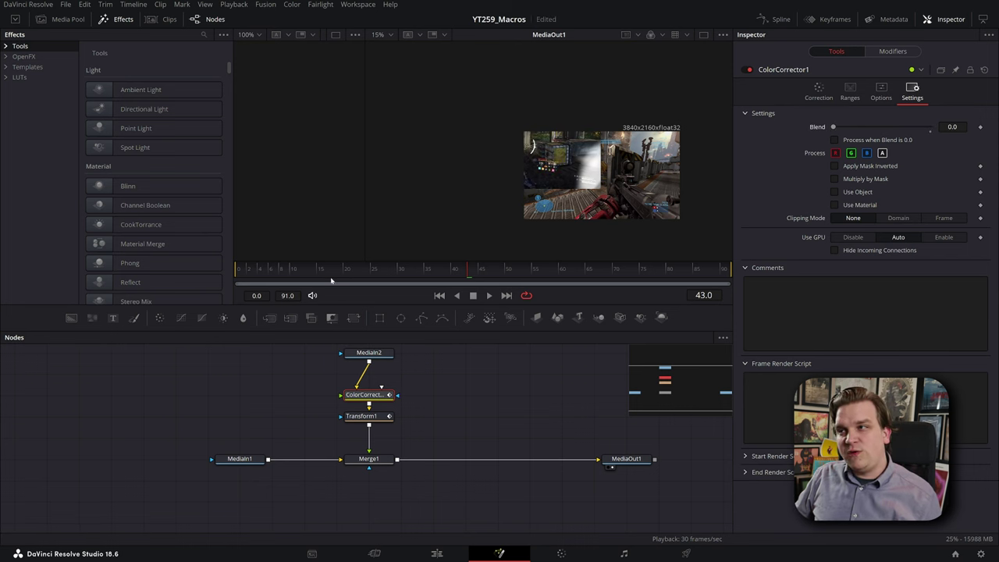
{"action": "left_click", "coordinate": [275, 273]}
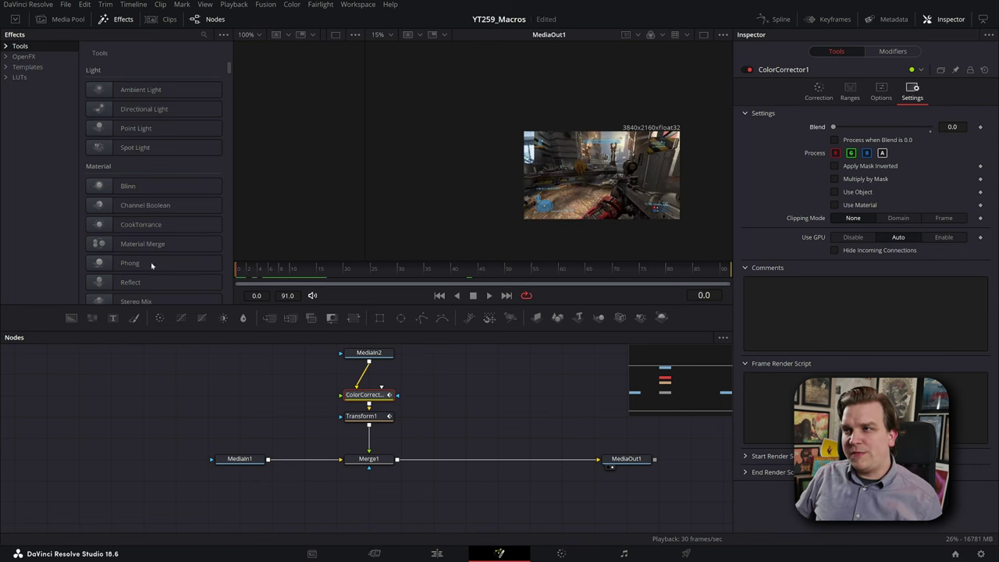
{"action": "left_click", "coordinate": [893, 51]}
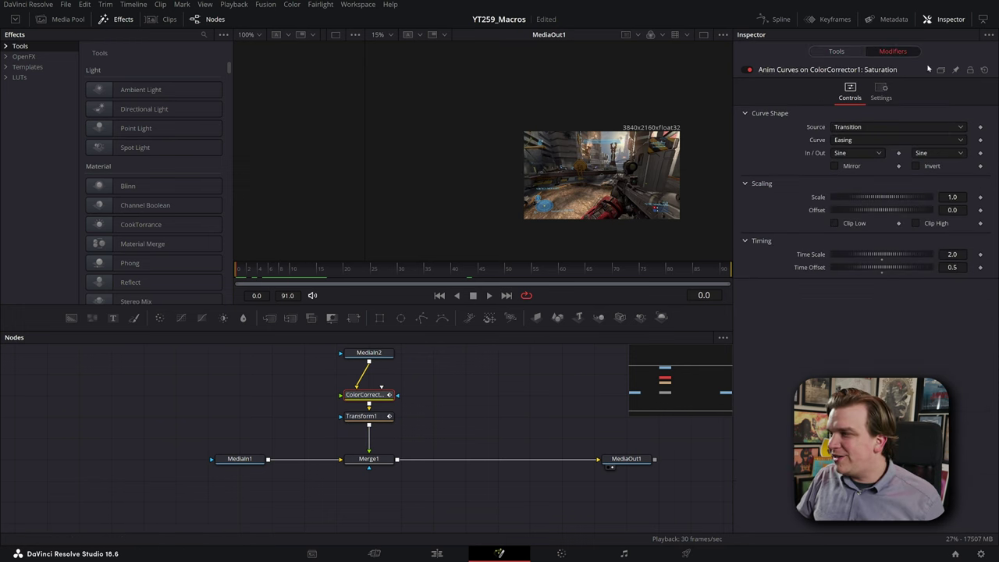
{"action": "left_click", "coordinate": [836, 51]}
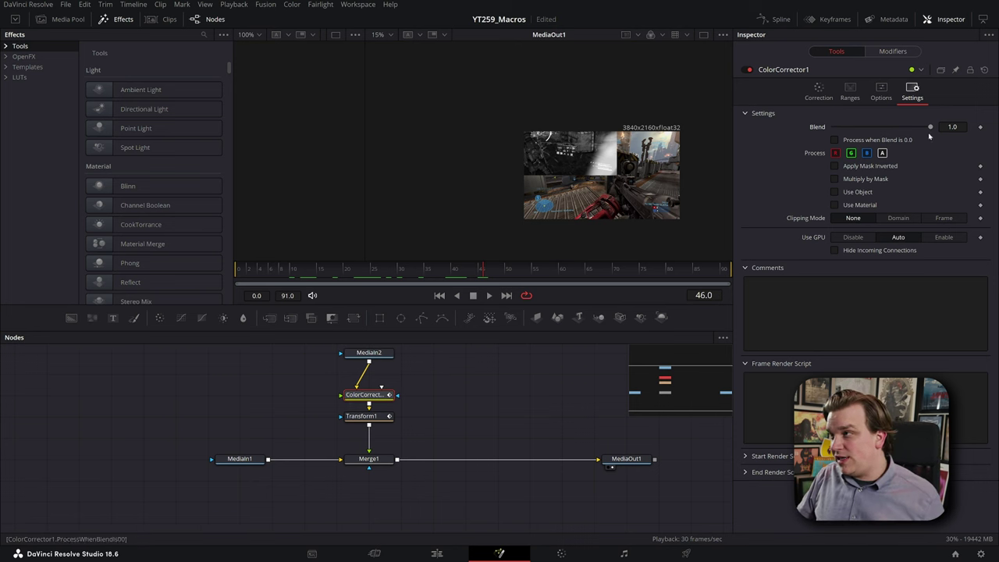
{"action": "left_click_drag", "start_coordinate": [929, 127], "coordinate": [832, 126]}
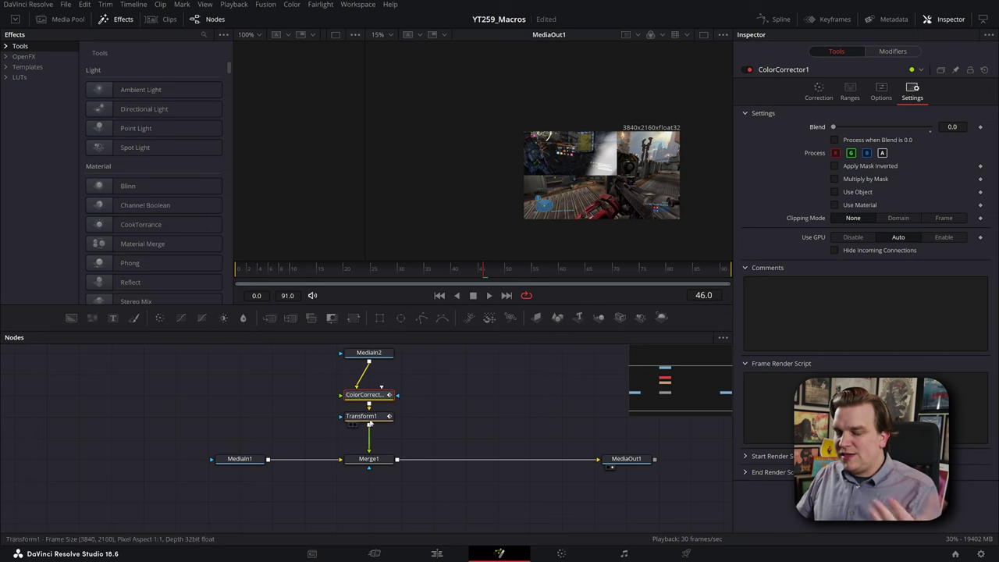
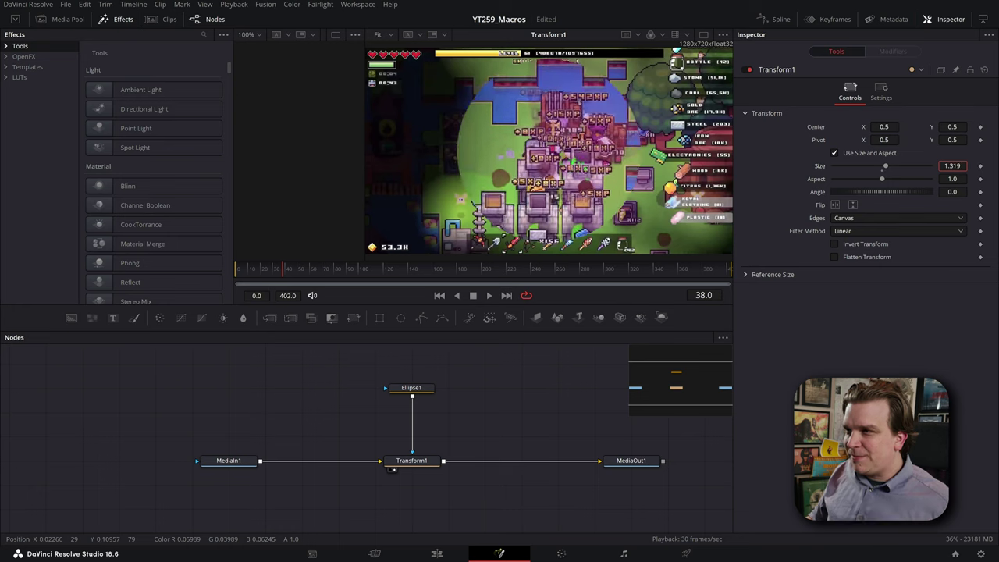
Step: Revert the footage size to 1.026 and place Ellipse1 directly above Transform1
{"action": "key", "text": "Return"}
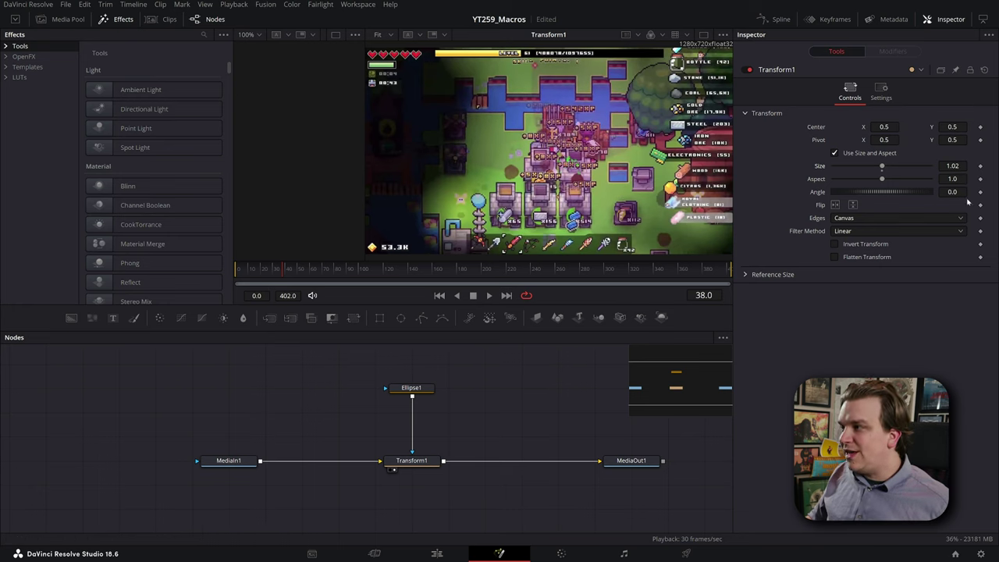
{"action": "key", "text": "ctrl+z"}
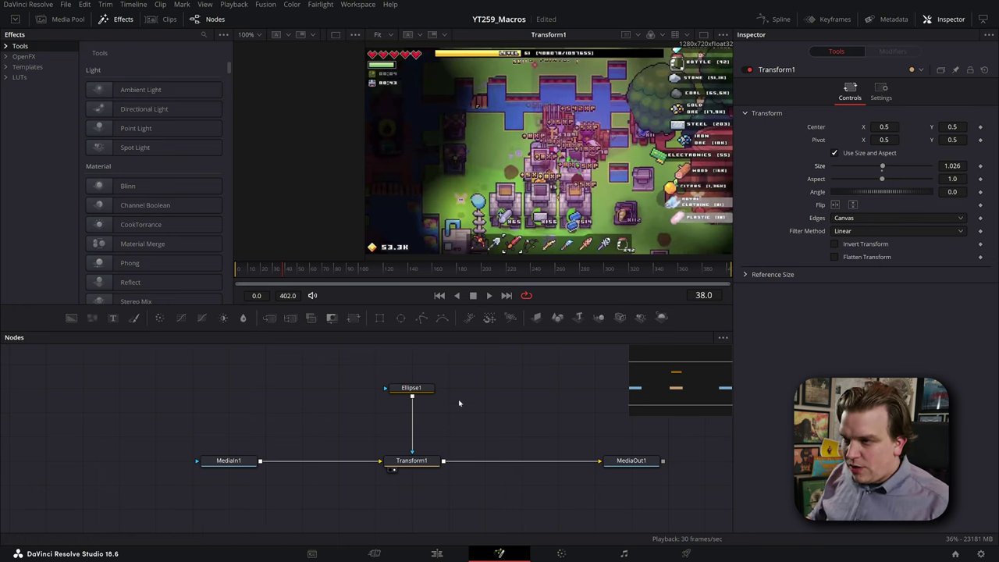
{"action": "left_click", "coordinate": [411, 388]}
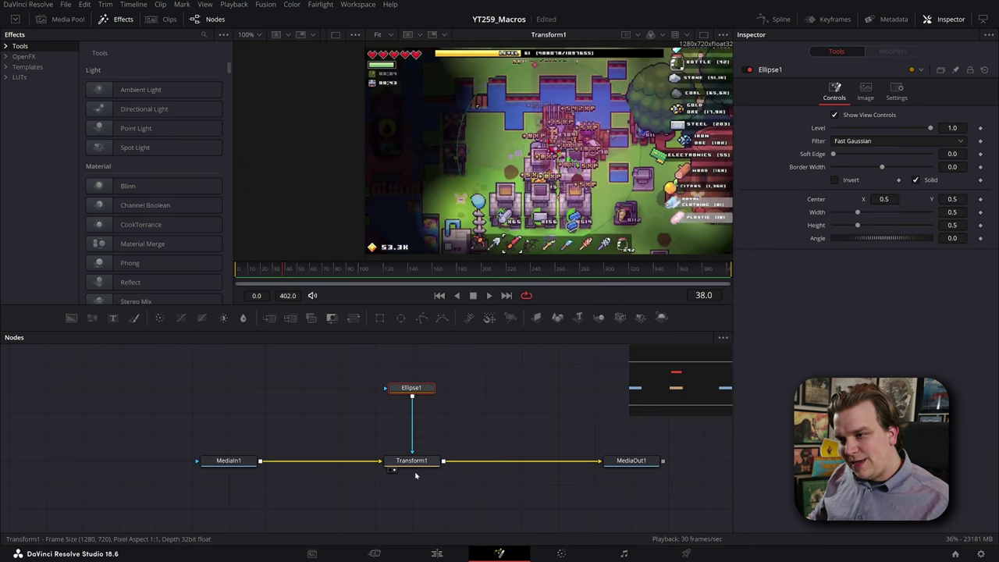
{"action": "left_click_drag", "start_coordinate": [411, 461], "coordinate": [374, 460]}
{"action": "left_click_drag", "start_coordinate": [413, 390], "coordinate": [380, 394]}
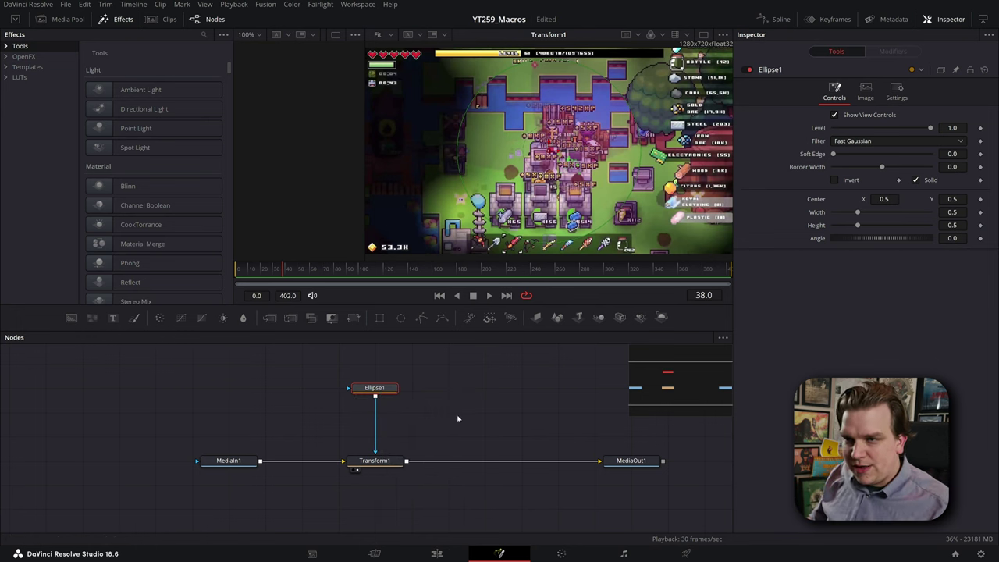
Step: Add a Background node to the right and set its Red, Green and Blue to 1
{"action": "left_click", "coordinate": [70, 317]}
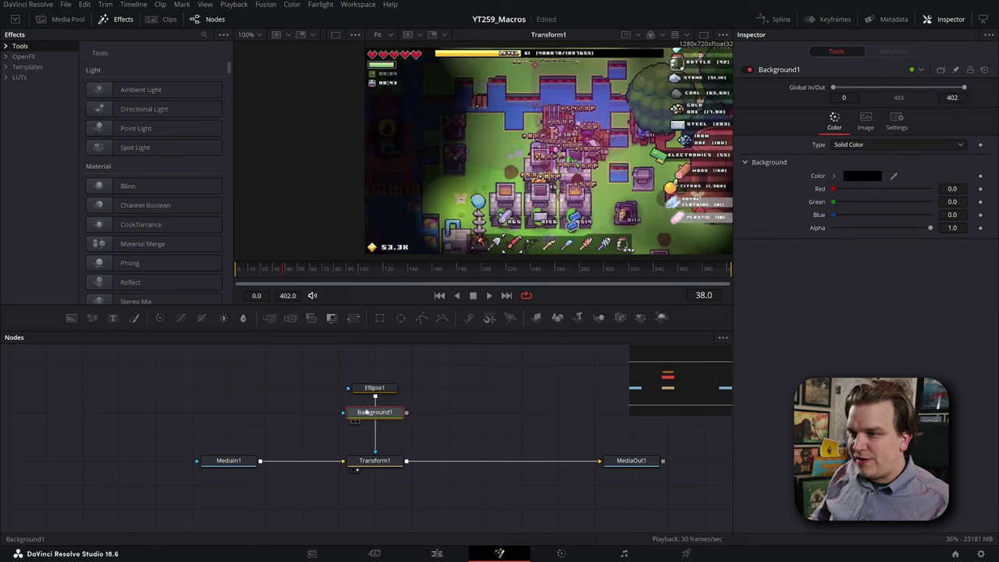
{"action": "left_click_drag", "start_coordinate": [374, 412], "coordinate": [448, 411]}
{"action": "left_click", "coordinate": [954, 188]}
{"action": "type", "text": "1"}
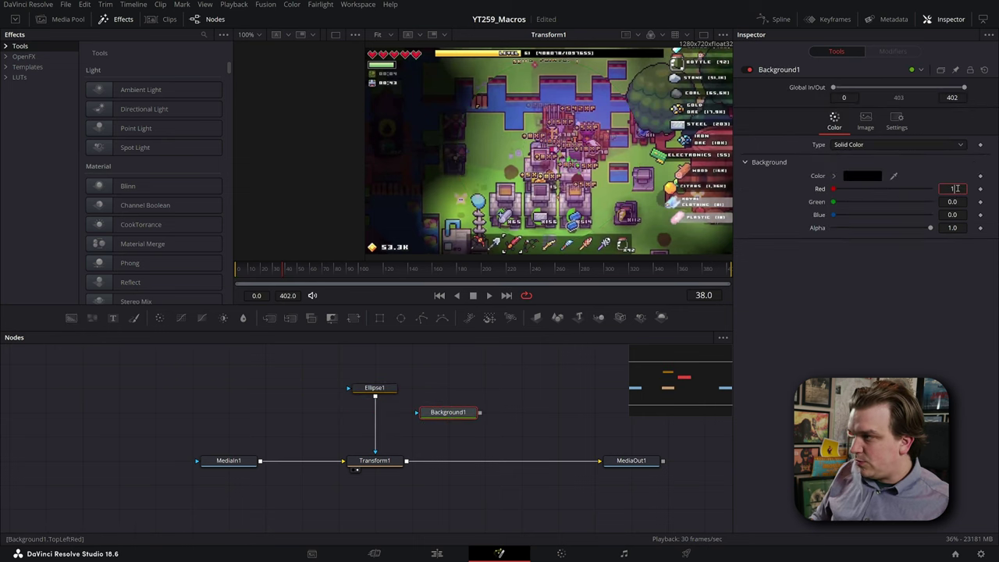
{"action": "key", "text": "Tab"}
{"action": "type", "text": "1"}
{"action": "key", "text": "Tab"}
{"action": "type", "text": "1"}
{"action": "key", "text": "Tab"}
Step: Paste an instanced copy of Ellipse1 and show Ellipse1 in the left viewer
{"action": "left_click", "coordinate": [561, 412]}
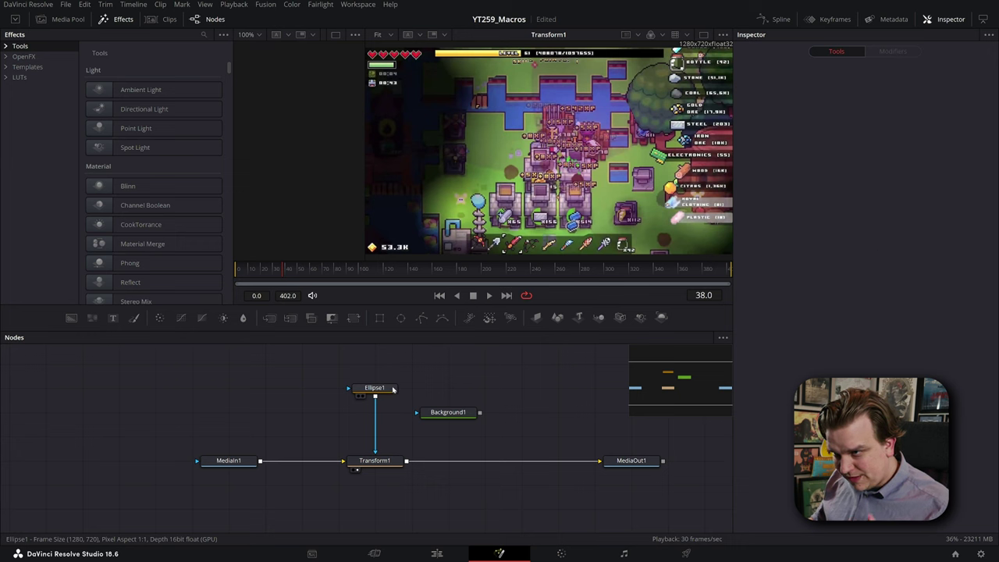
{"action": "left_click", "coordinate": [393, 388]}
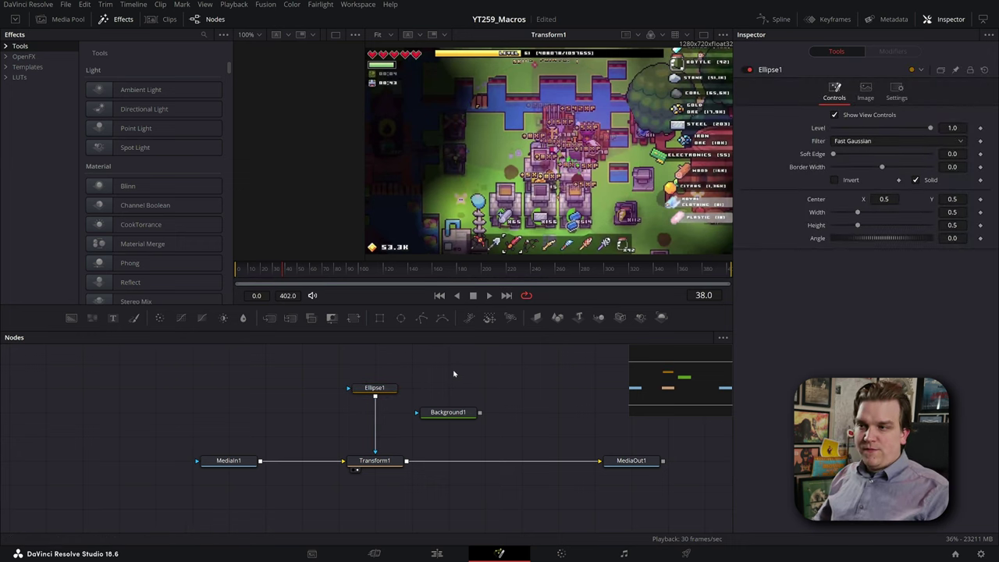
{"action": "key", "text": "ctrl+shift+v"}
{"action": "scroll", "coordinate": [484, 406], "scroll_direction": "up", "scroll_amount": 3}
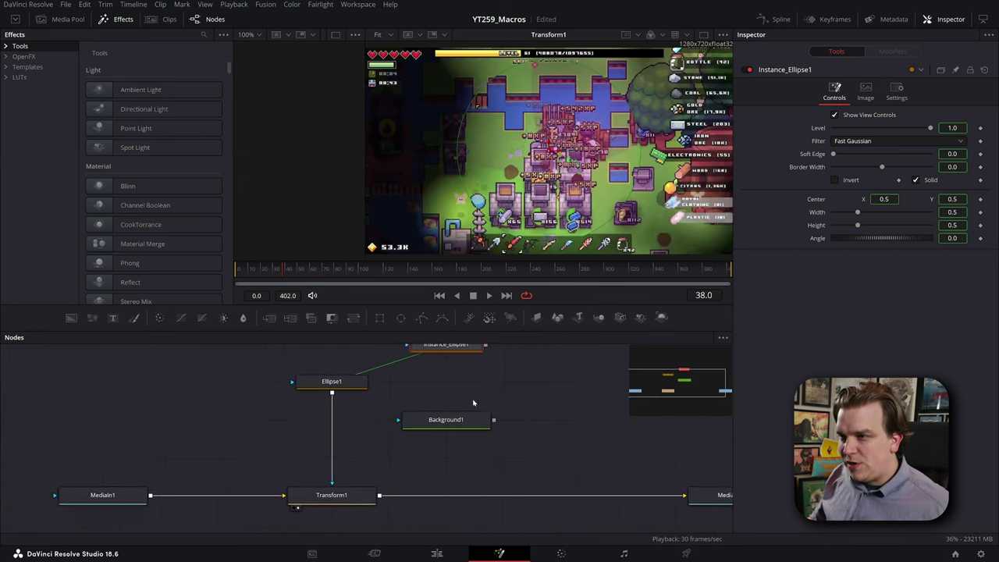
{"action": "scroll", "coordinate": [496, 412], "scroll_direction": "up", "scroll_amount": 2}
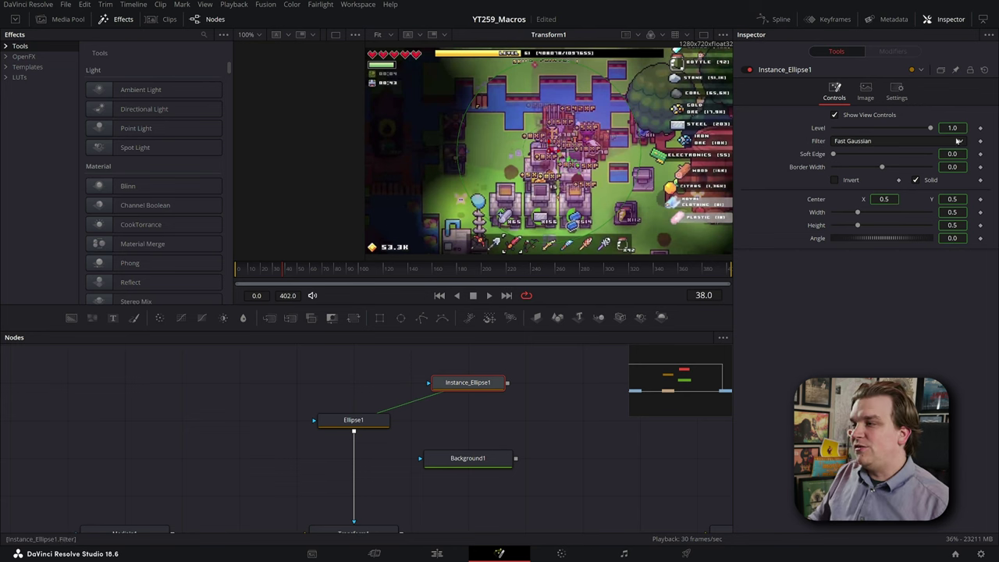
{"action": "left_click", "coordinate": [350, 428]}
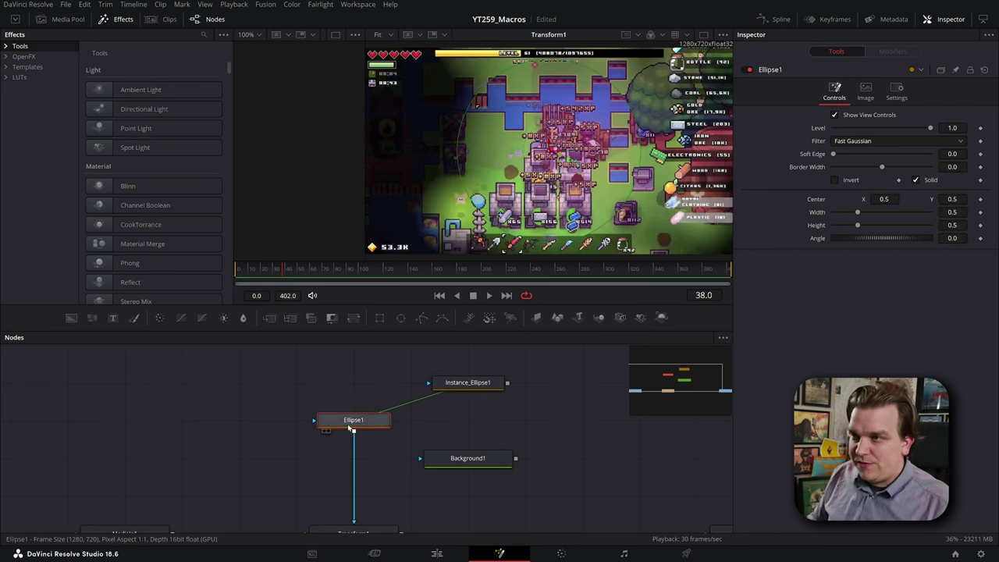
{"action": "left_click", "coordinate": [324, 430]}
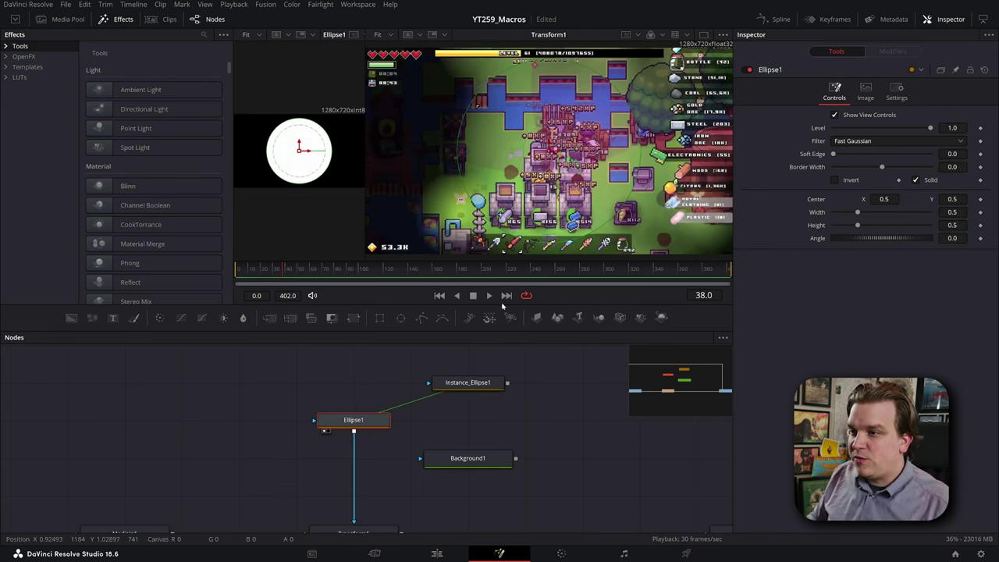
Step: Show Instance_Ellipse1 in the right viewer, narrow it, and deinstance and raise its Border Width
{"action": "left_click", "coordinate": [468, 384]}
{"action": "key", "text": "2"}
{"action": "left_click_drag", "start_coordinate": [964, 221], "coordinate": [906, 250]}
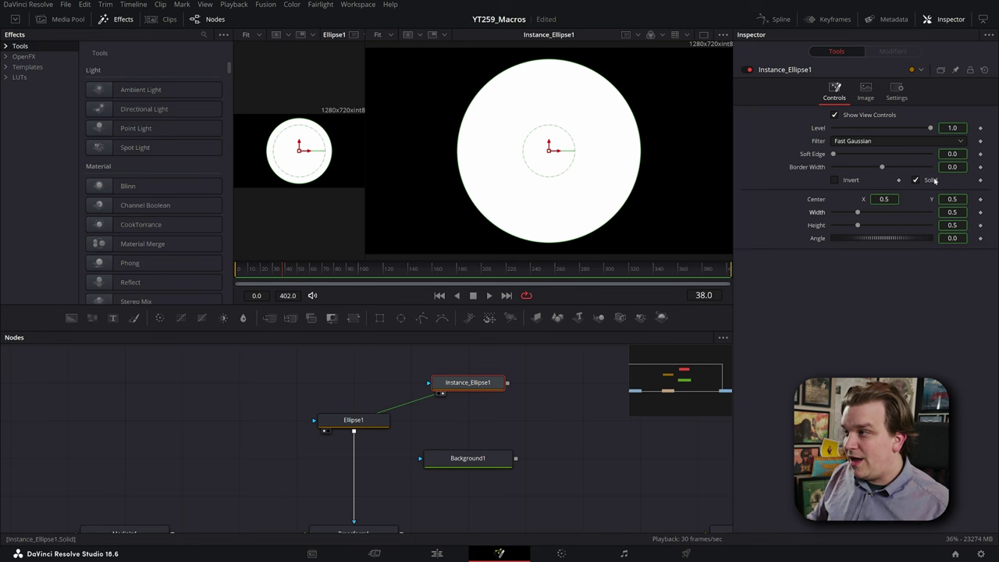
{"action": "right_click", "coordinate": [807, 169]}
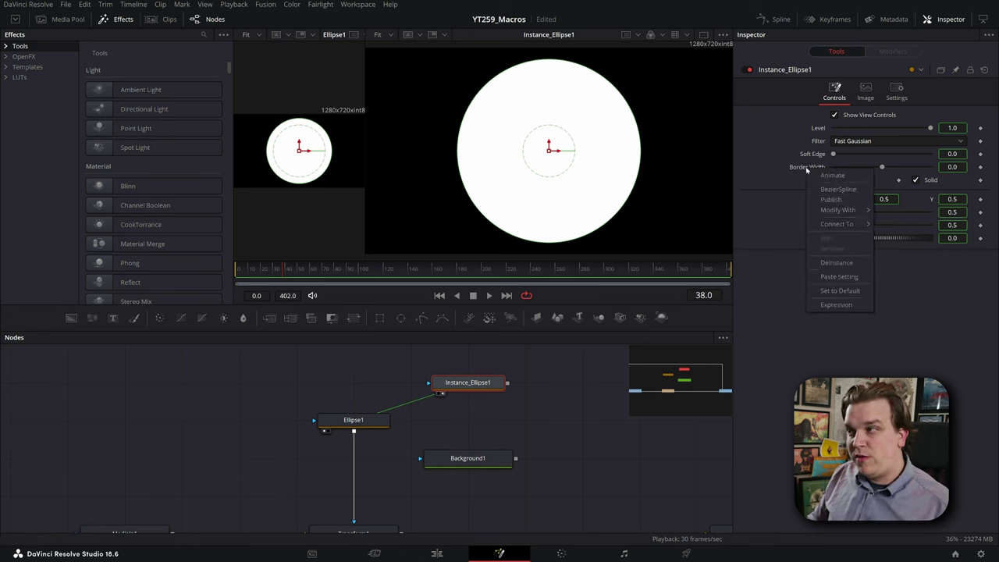
{"action": "left_click", "coordinate": [837, 263]}
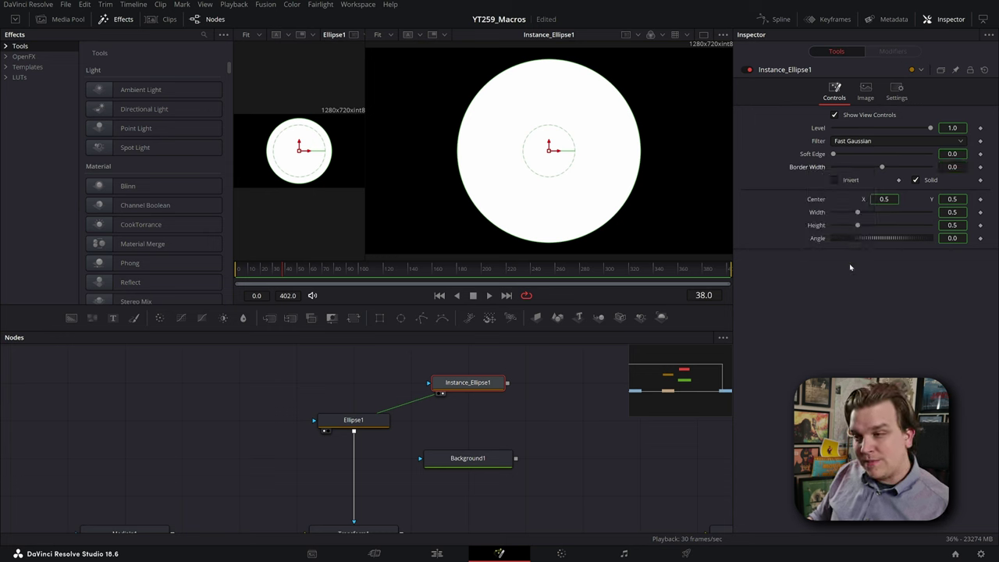
{"action": "left_click_drag", "start_coordinate": [882, 167], "coordinate": [897, 216]}
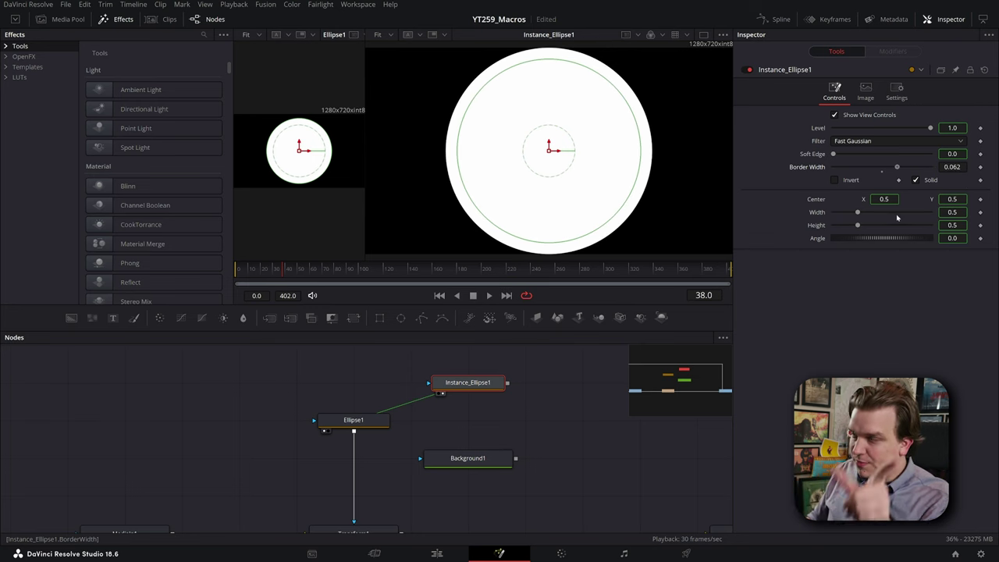
Step: Deinstance and uncheck Solid, then thin the border width to form a ring
{"action": "right_click", "coordinate": [930, 185]}
{"action": "left_click", "coordinate": [974, 280]}
{"action": "left_click", "coordinate": [916, 181]}
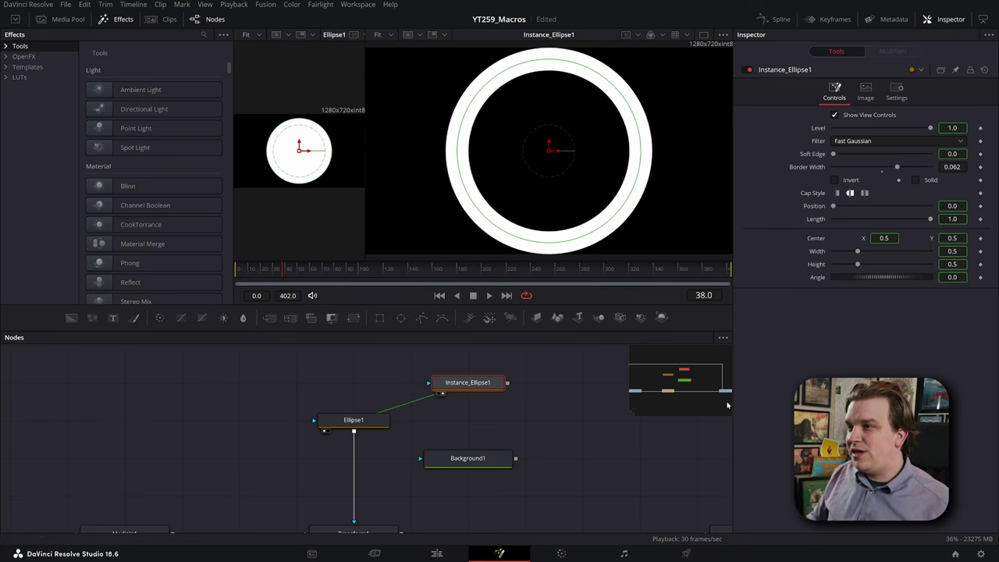
{"action": "left_click_drag", "start_coordinate": [952, 167], "coordinate": [927, 167]}
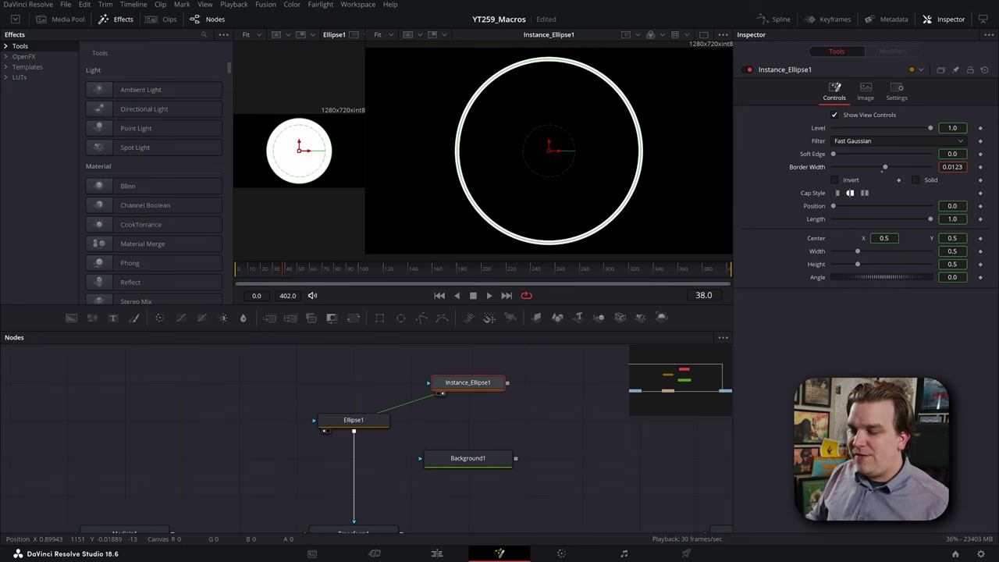
Step: Connect Instance_Ellipse1 as Background1's mask
{"action": "scroll", "coordinate": [554, 421], "scroll_direction": "down", "scroll_amount": 1}
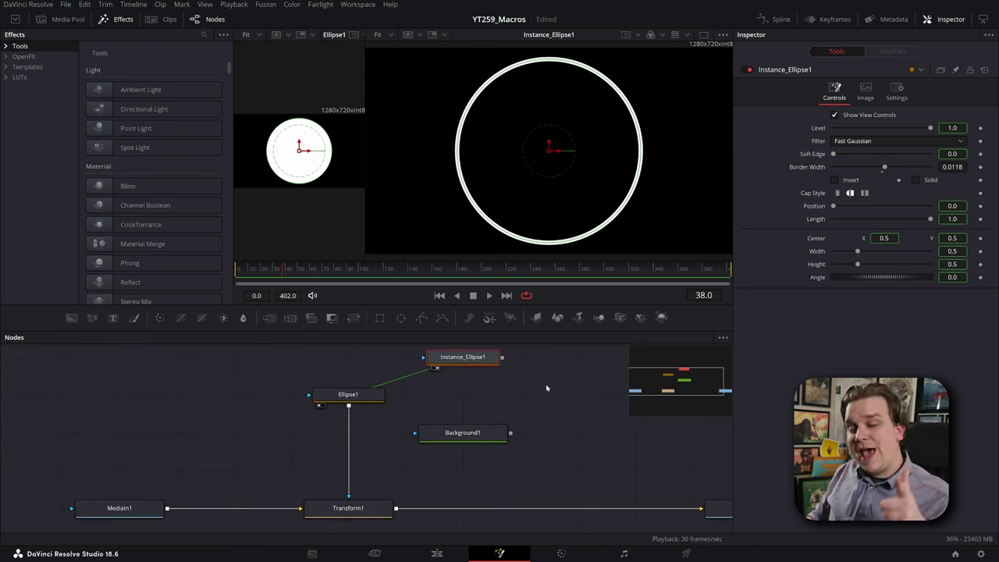
{"action": "left_click_drag", "start_coordinate": [502, 358], "coordinate": [429, 437]}
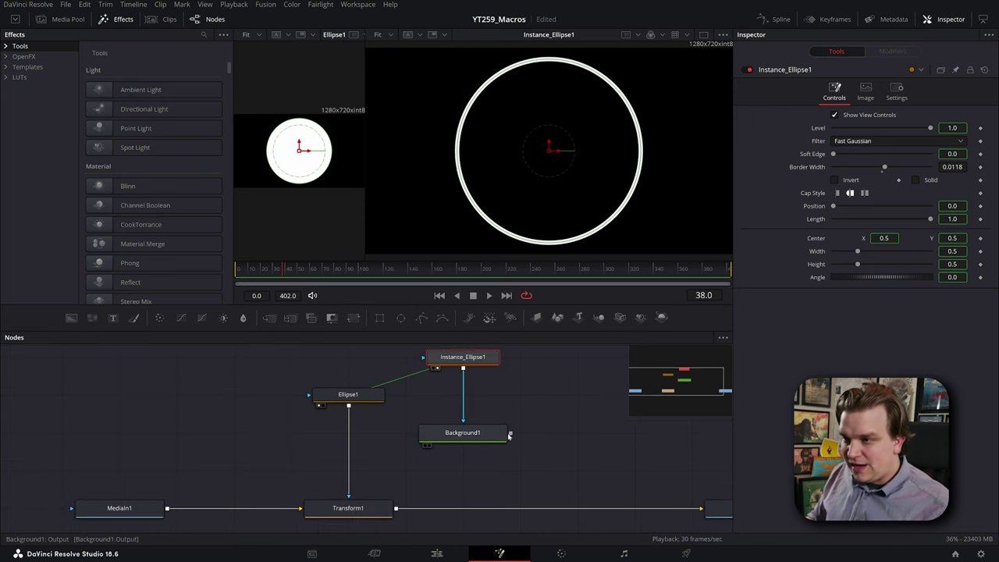
{"action": "left_click_drag", "start_coordinate": [510, 432], "coordinate": [398, 508]}
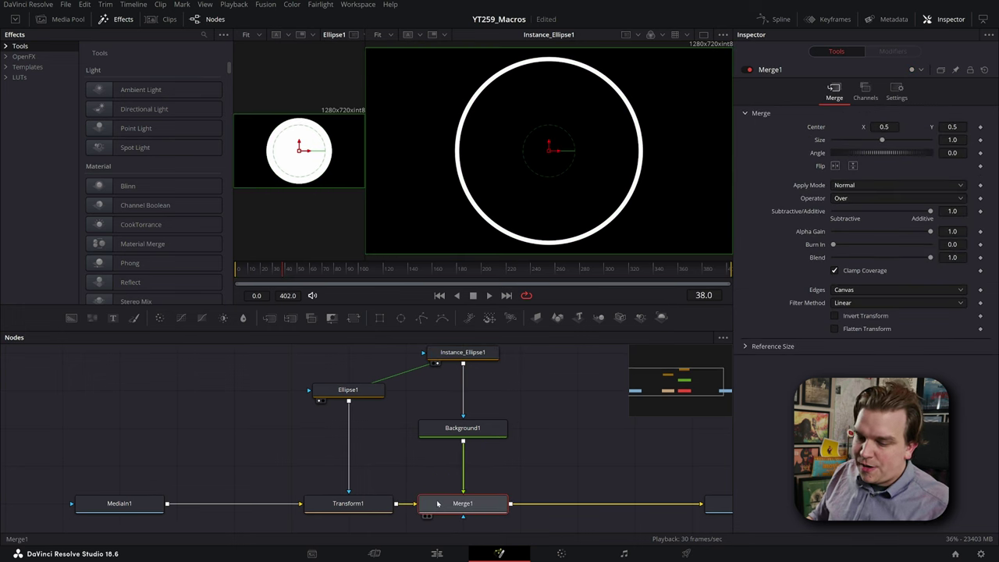
Step: Merge the white ring over Transform1 and magnify the footage to Size 2.072
{"action": "left_click", "coordinate": [428, 515]}
{"action": "left_click", "coordinate": [348, 503]}
{"action": "left_click_drag", "start_coordinate": [671, 167], "coordinate": [748, 167]}
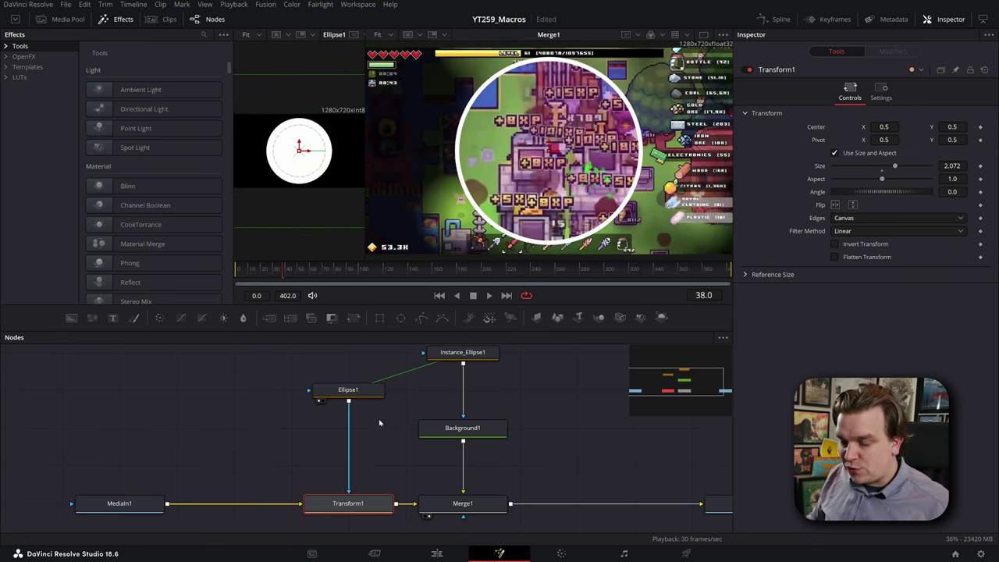
Step: Change Ellipse1's width to confirm the instanced ring follows it
{"action": "left_click", "coordinate": [352, 391]}
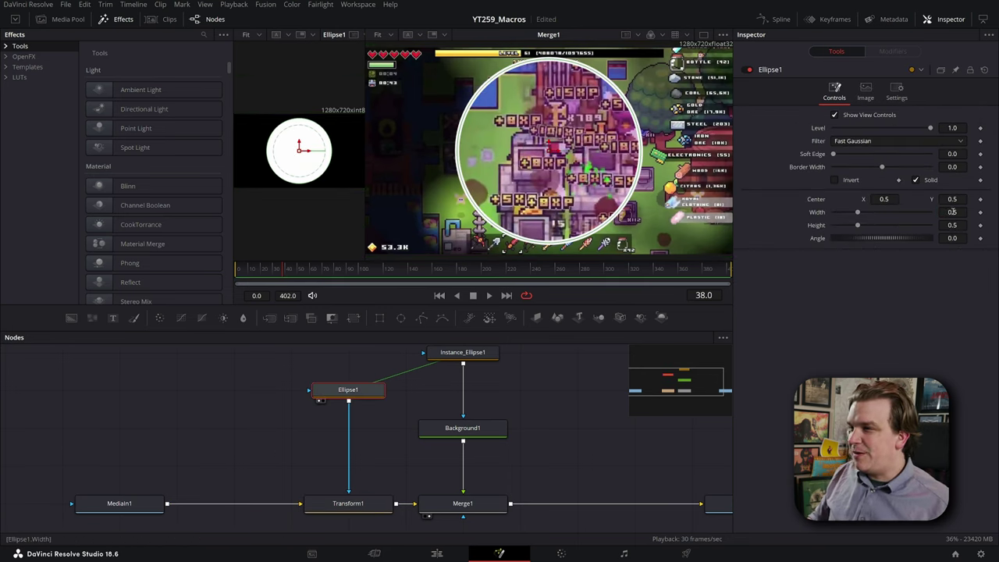
{"action": "mouse_move", "coordinate": [952, 211]}
{"action": "left_mouse_down"}
{"action": "mouse_move", "coordinate": [929, 211]}
{"action": "mouse_move", "coordinate": [961, 212]}
{"action": "mouse_move", "coordinate": [942, 211]}
{"action": "left_mouse_up"}
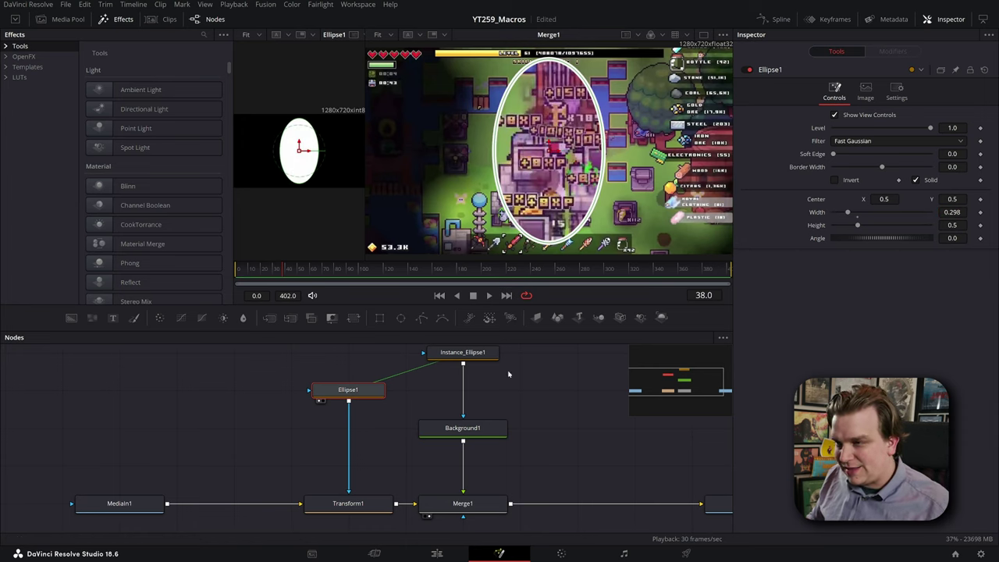
{"action": "left_click", "coordinate": [463, 352]}
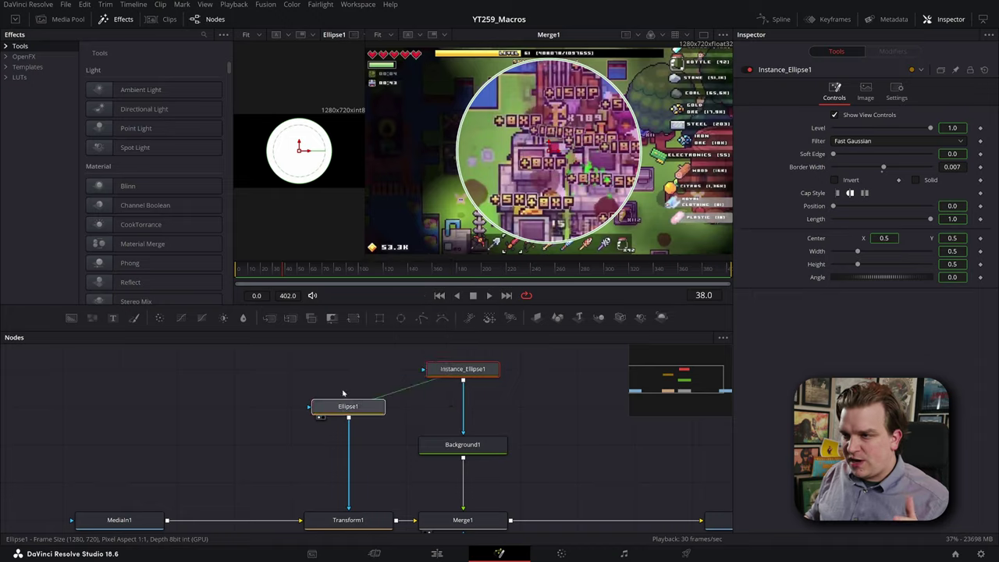
Step: Move the Ellipse1 lens slightly right over the gameplay
{"action": "left_click", "coordinate": [348, 368]}
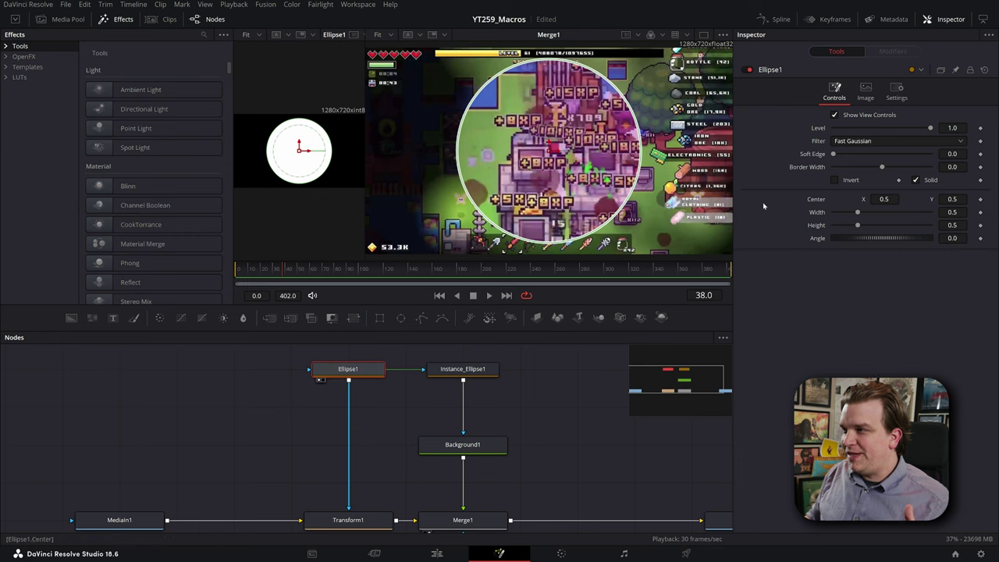
{"action": "scroll", "coordinate": [629, 212], "scroll_direction": "down", "scroll_amount": 2}
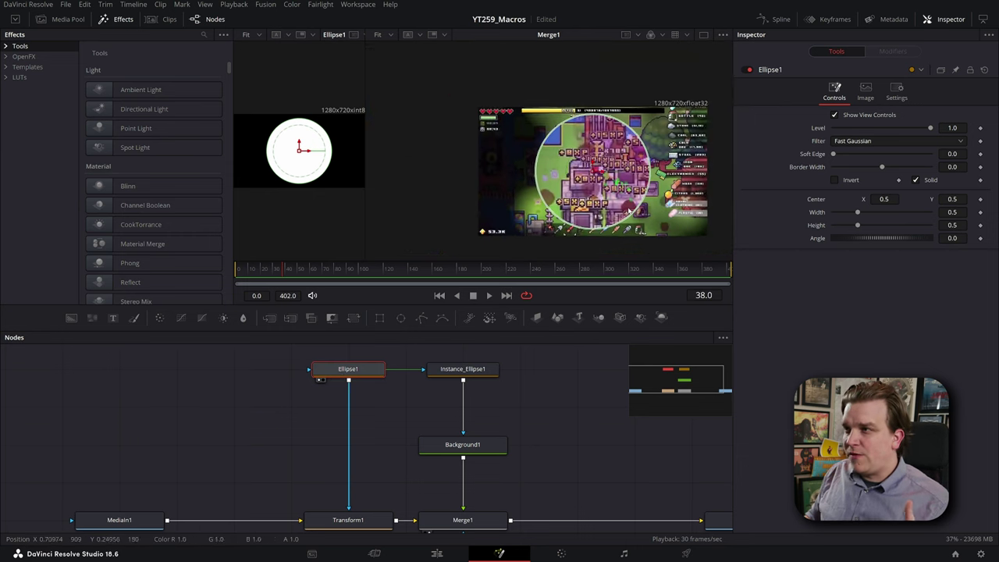
{"action": "scroll", "coordinate": [629, 211], "scroll_direction": "up", "scroll_amount": 2}
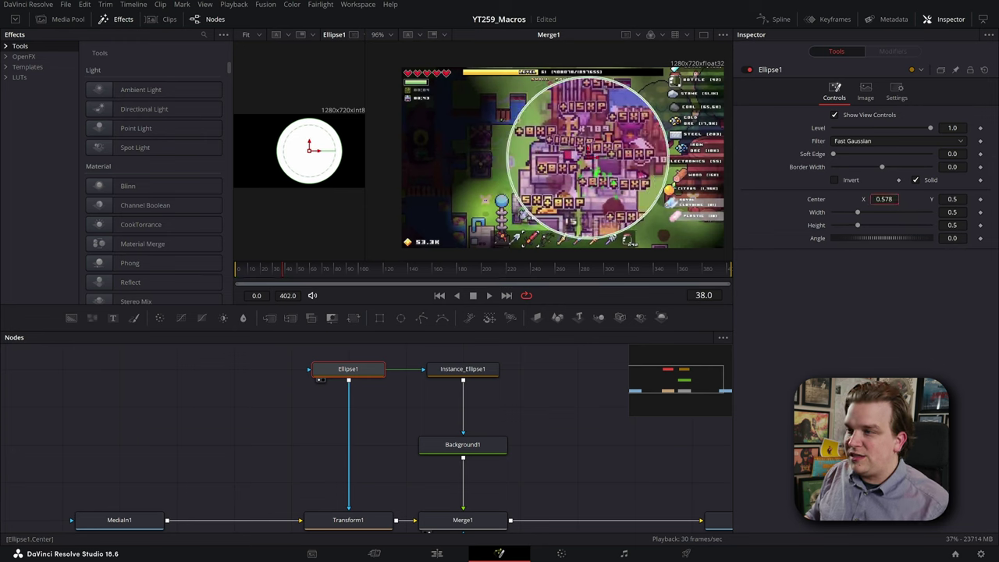
{"action": "left_click_drag", "start_coordinate": [565, 157], "coordinate": [575, 168]}
{"action": "scroll", "coordinate": [449, 161], "scroll_direction": "down", "scroll_amount": 2}
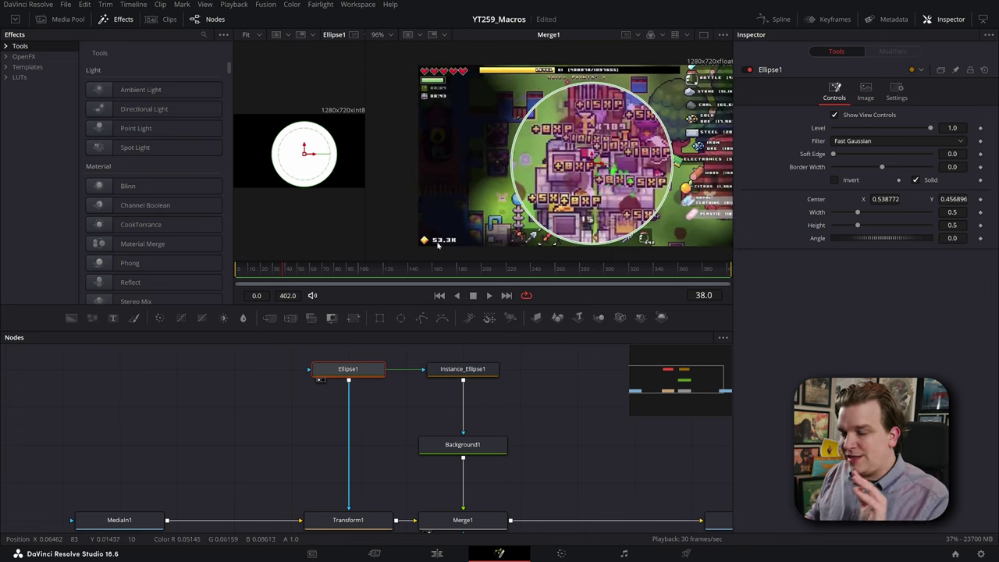
{"action": "scroll", "coordinate": [438, 203], "scroll_direction": "down", "scroll_amount": 1}
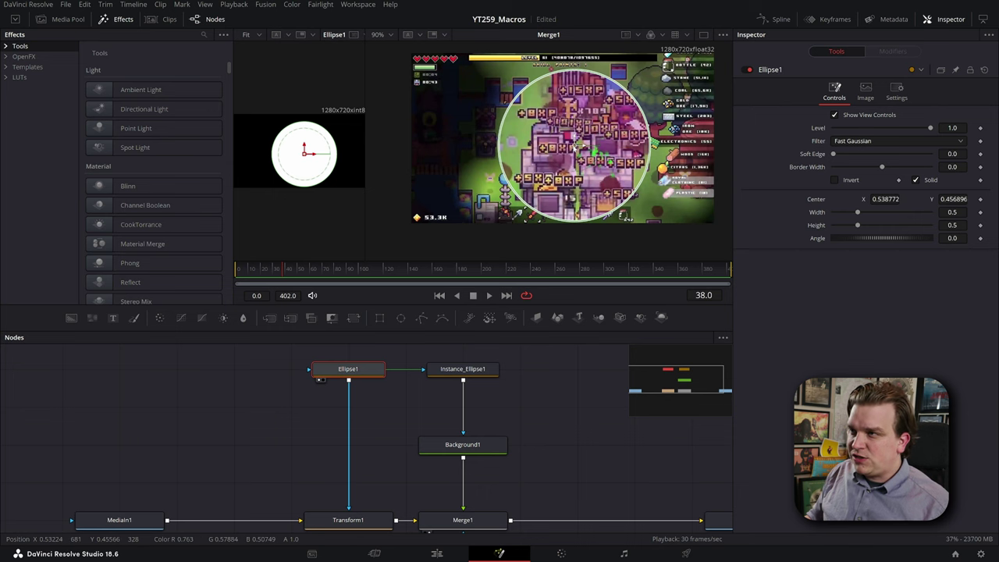
Step: Raise Transform1 Size to 3.28 and move the lens to the lower-left (0.0555, 0.0318)
{"action": "left_click", "coordinate": [347, 520]}
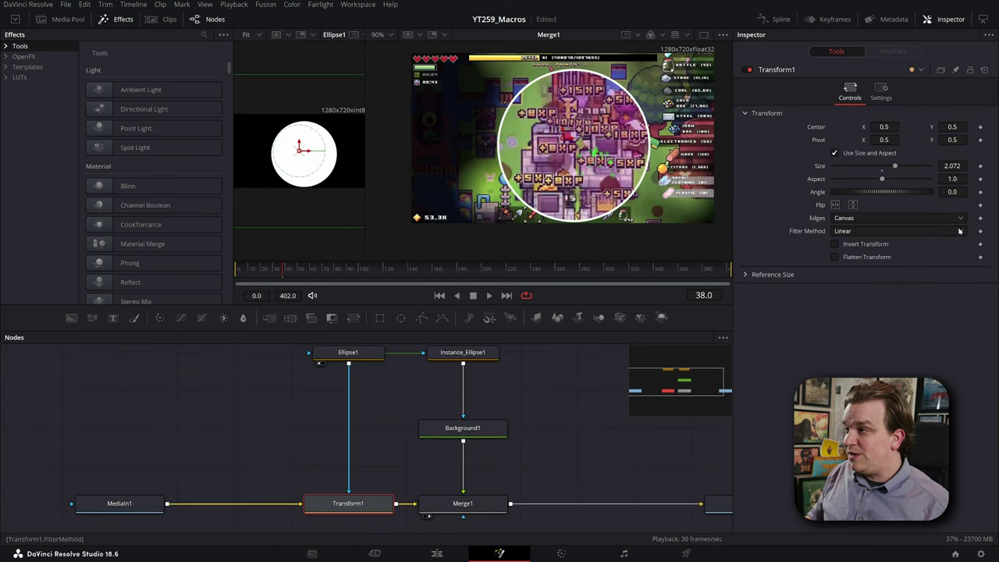
{"action": "left_click_drag", "start_coordinate": [895, 168], "coordinate": [910, 166]}
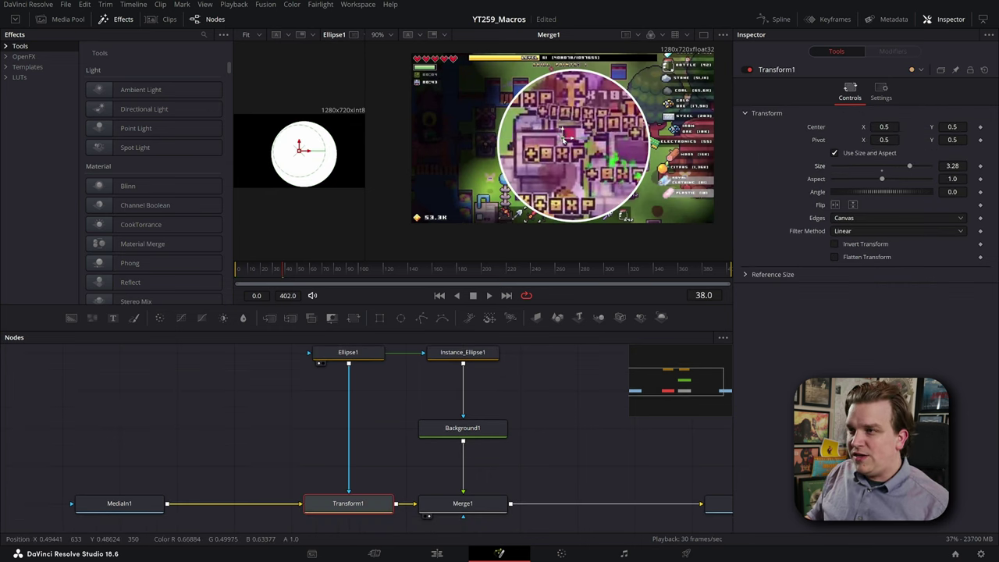
{"action": "left_click", "coordinate": [348, 352]}
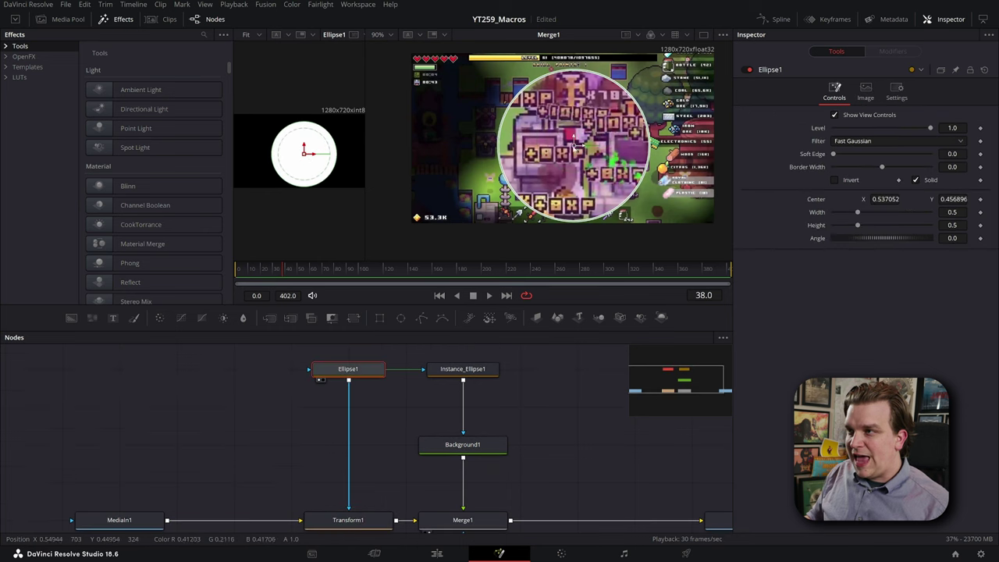
{"action": "left_click_drag", "start_coordinate": [574, 143], "coordinate": [432, 221]}
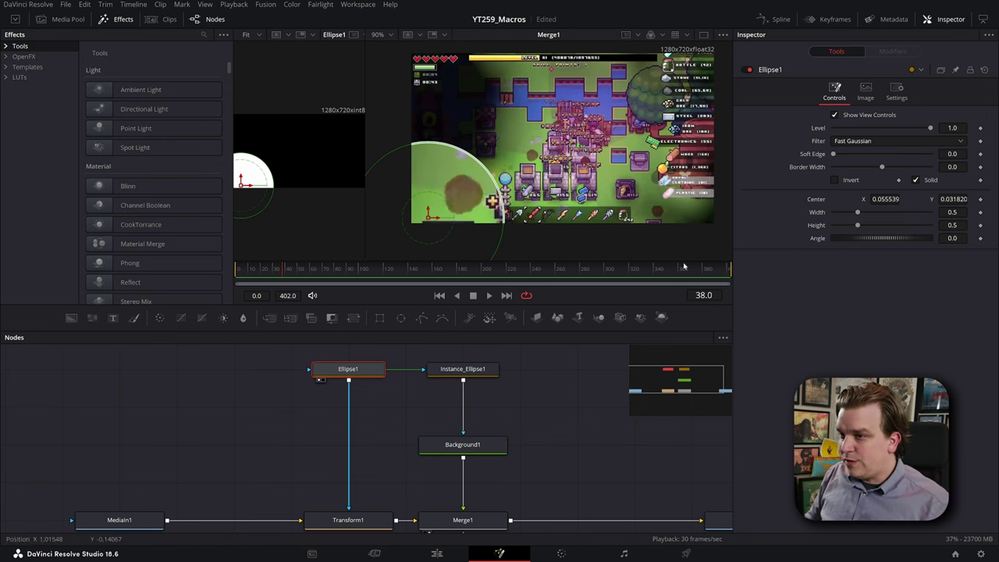
Step: Publish Ellipse1's Center and view the published modifier
{"action": "right_click", "coordinate": [817, 199]}
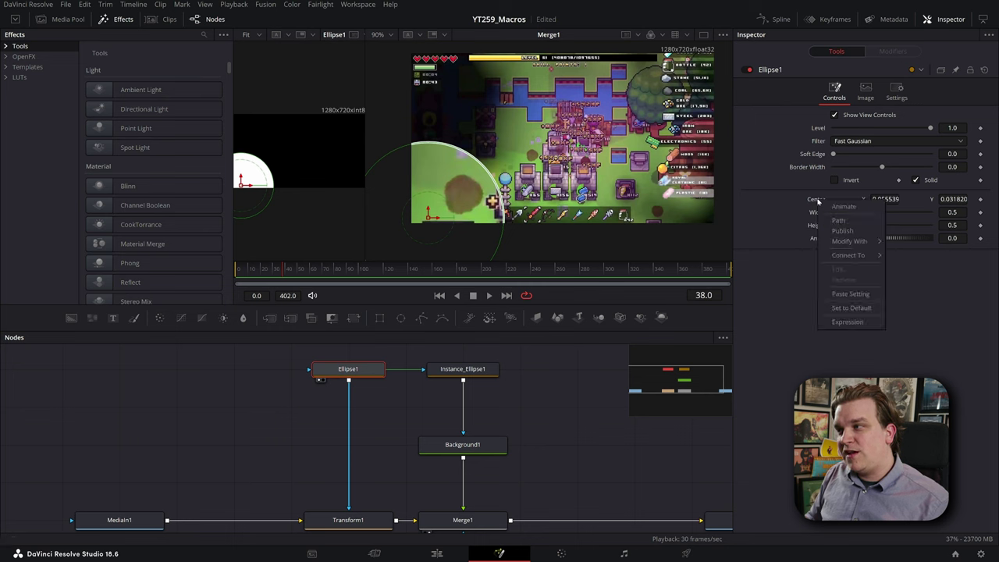
{"action": "left_click", "coordinate": [842, 231]}
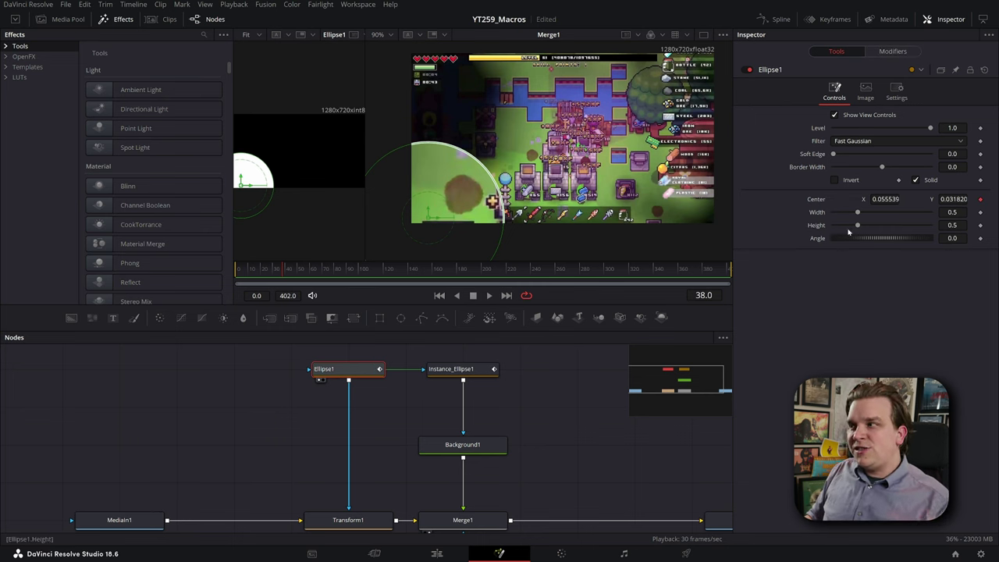
{"action": "left_click", "coordinate": [891, 52]}
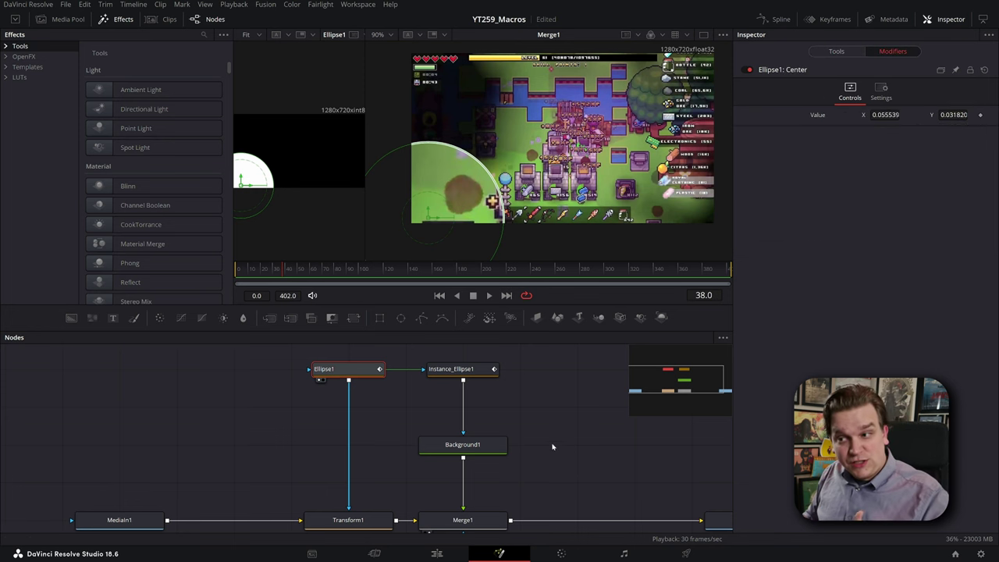
Step: Connect Transform1's Pivot to Ellipse1's Center
{"action": "left_click", "coordinate": [349, 521]}
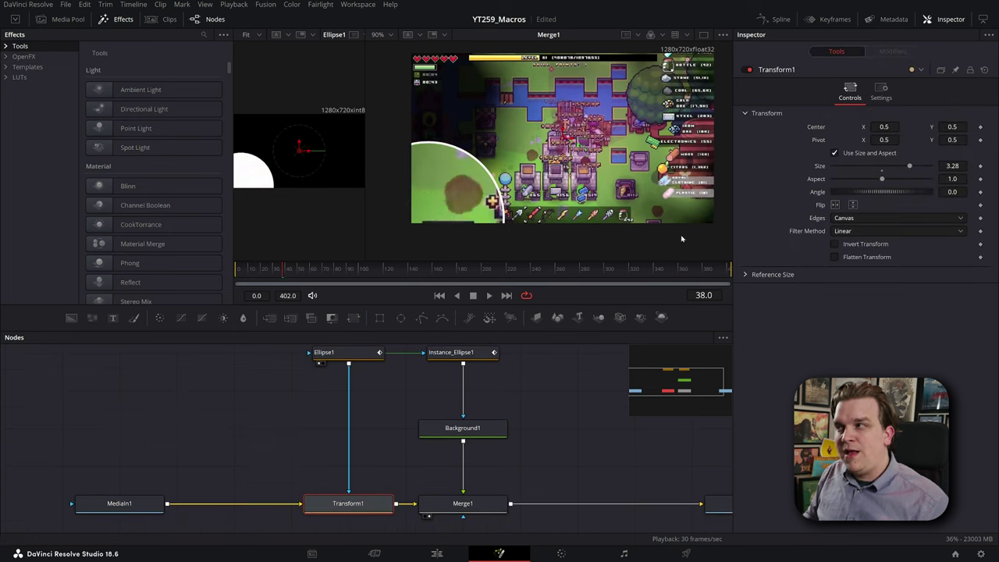
{"action": "right_click", "coordinate": [818, 143]}
{"action": "mouse_move", "coordinate": [858, 200]}
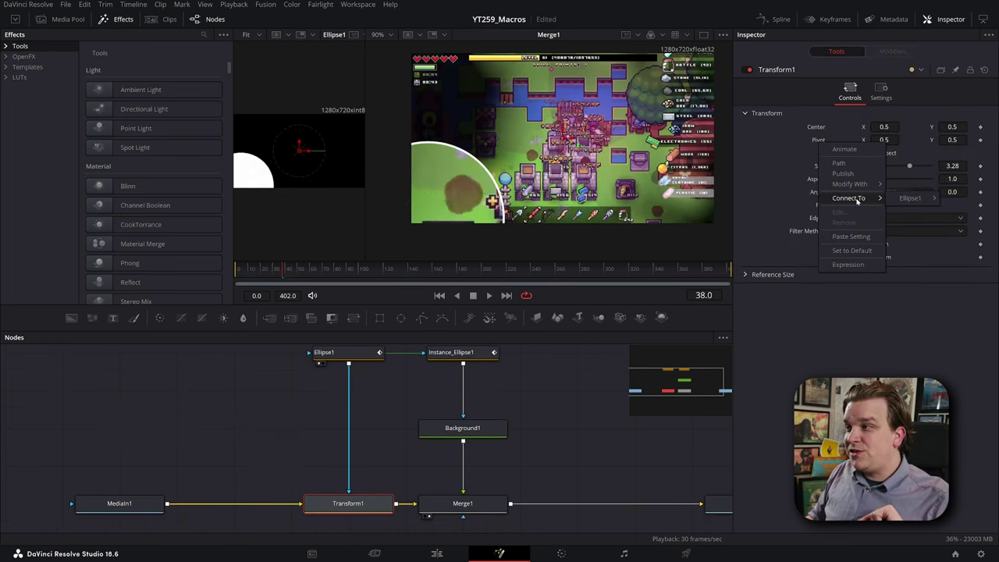
{"action": "mouse_move", "coordinate": [919, 201]}
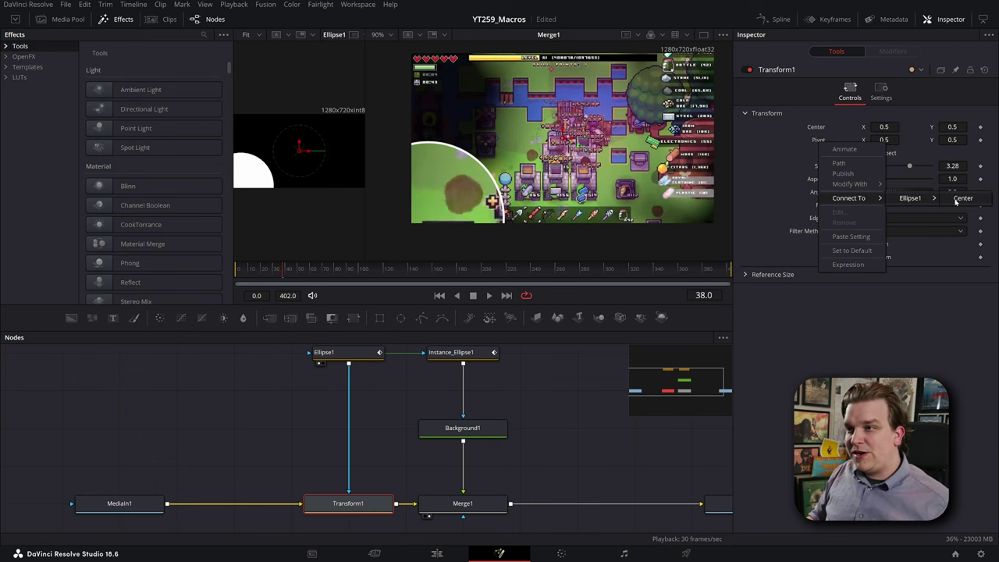
{"action": "left_click", "coordinate": [962, 198]}
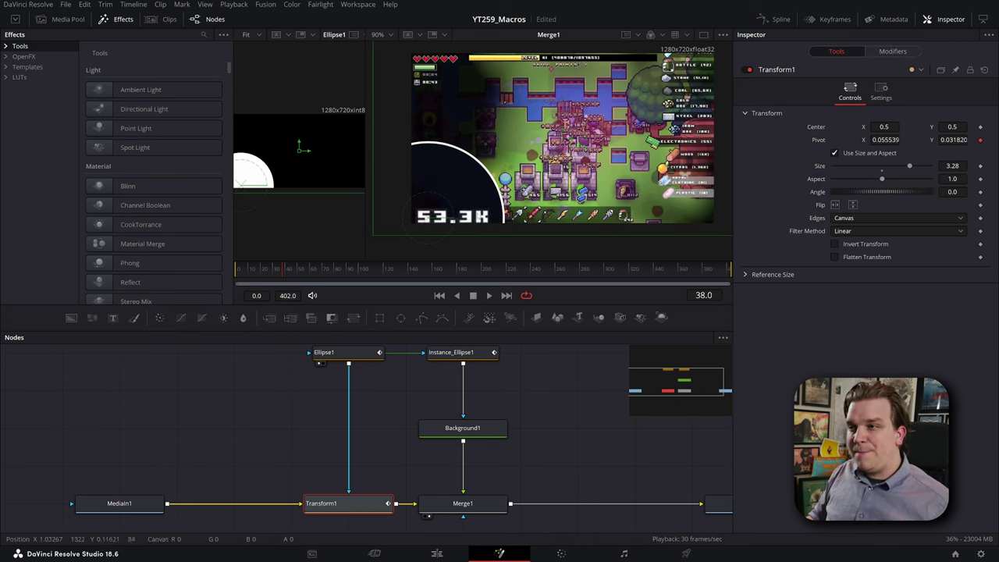
Step: Move the lens back near frame centre, to 0.500939, 0.484419
{"action": "left_click", "coordinate": [344, 354]}
{"action": "left_click_drag", "start_coordinate": [432, 215], "coordinate": [572, 138]}
{"action": "scroll", "coordinate": [513, 404], "scroll_direction": "down", "scroll_amount": 1}
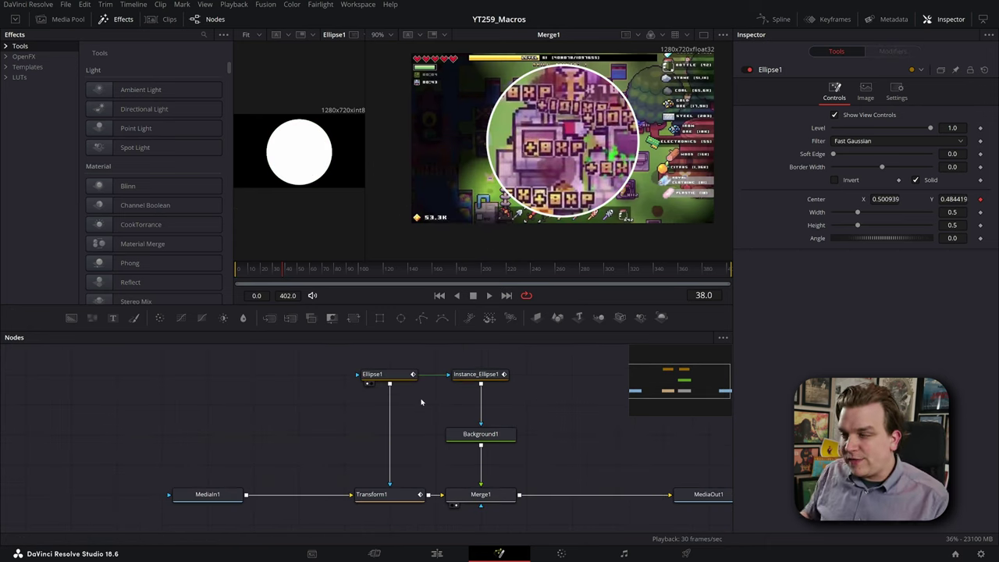
Step: Compare Transform1's linked pivot with Ellipse1's centre and pan the graph to show all nodes
{"action": "left_click", "coordinate": [390, 496]}
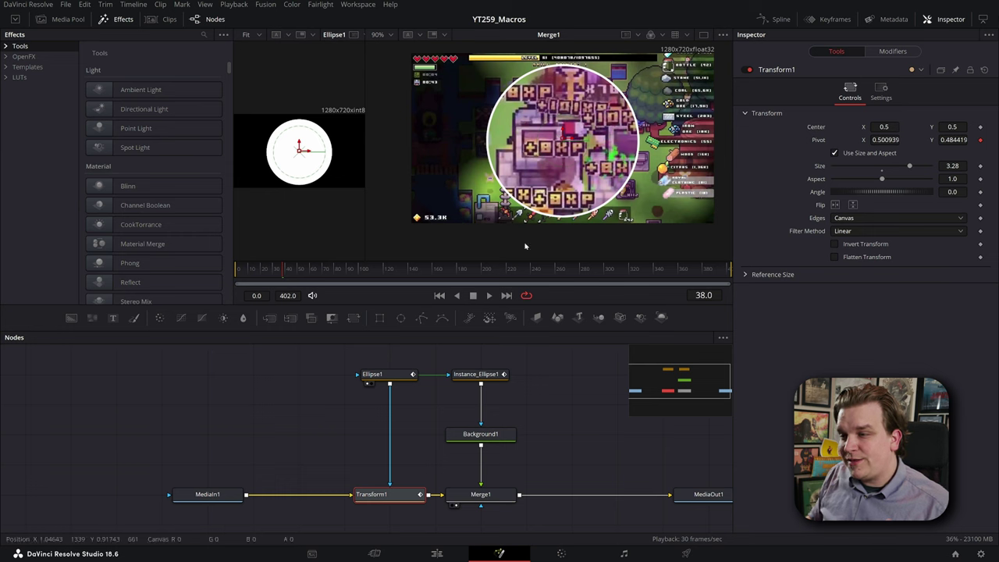
{"action": "left_click", "coordinate": [378, 375]}
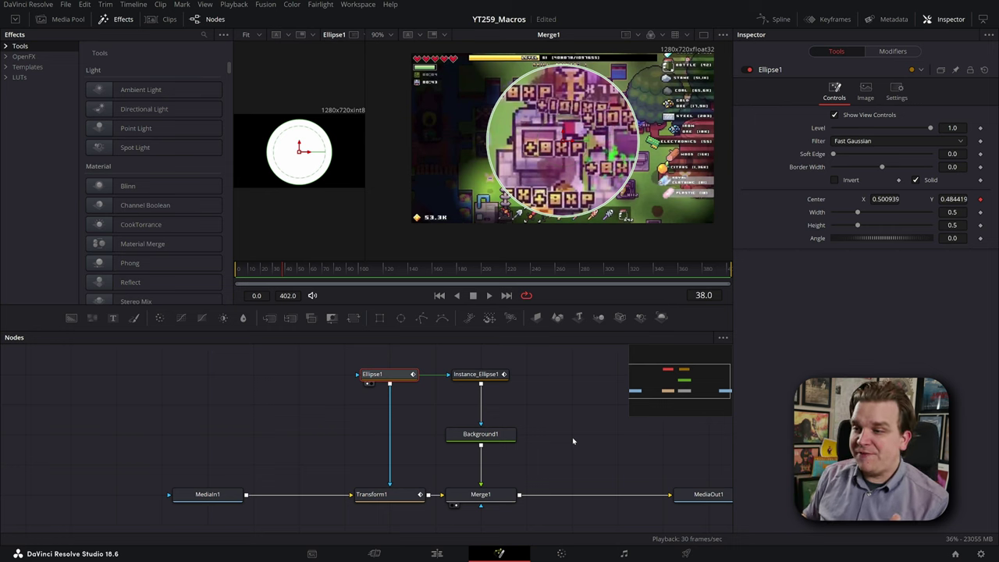
{"action": "left_click", "coordinate": [389, 500]}
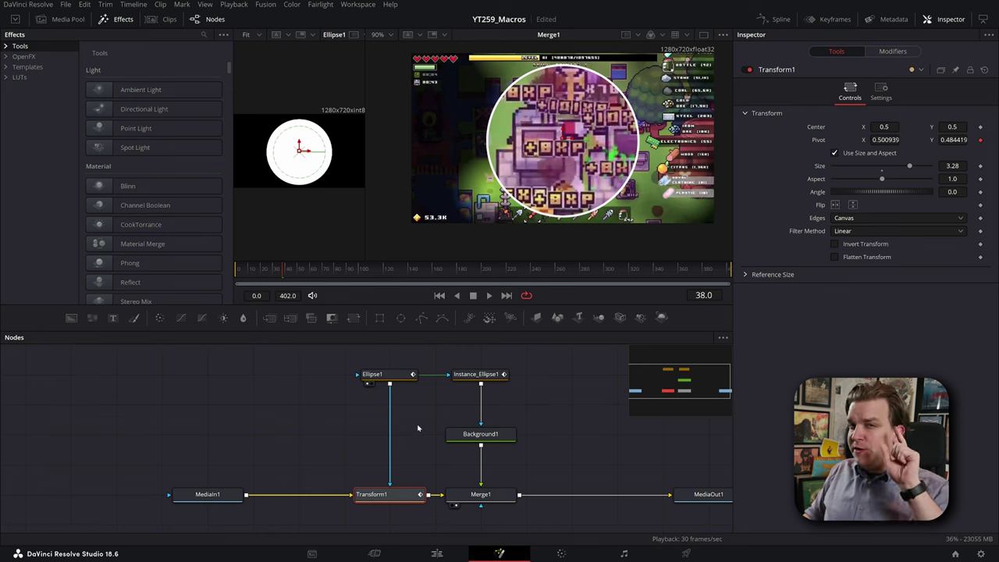
{"action": "left_click", "coordinate": [372, 374]}
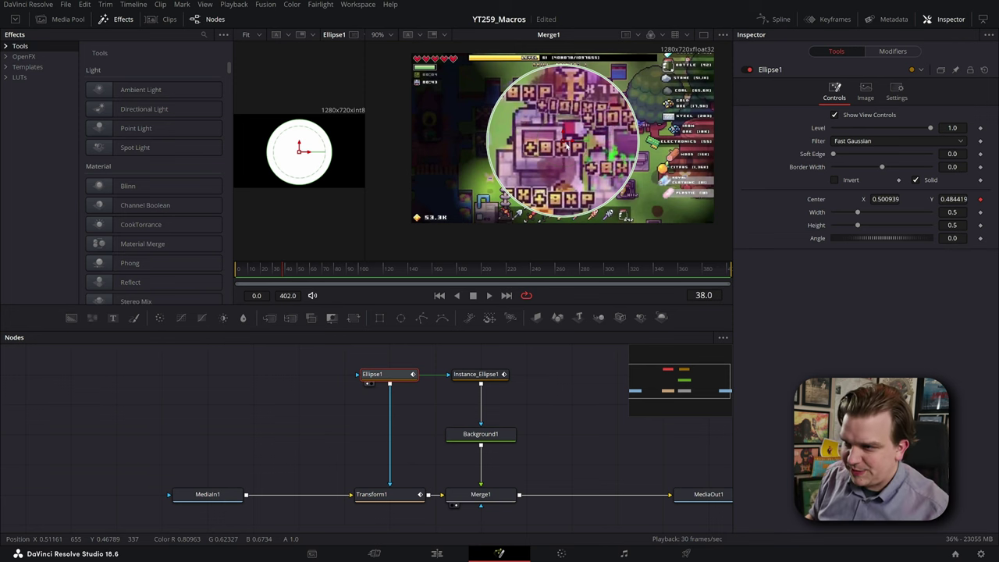
{"action": "left_click_drag", "start_coordinate": [384, 442], "coordinate": [248, 444]}
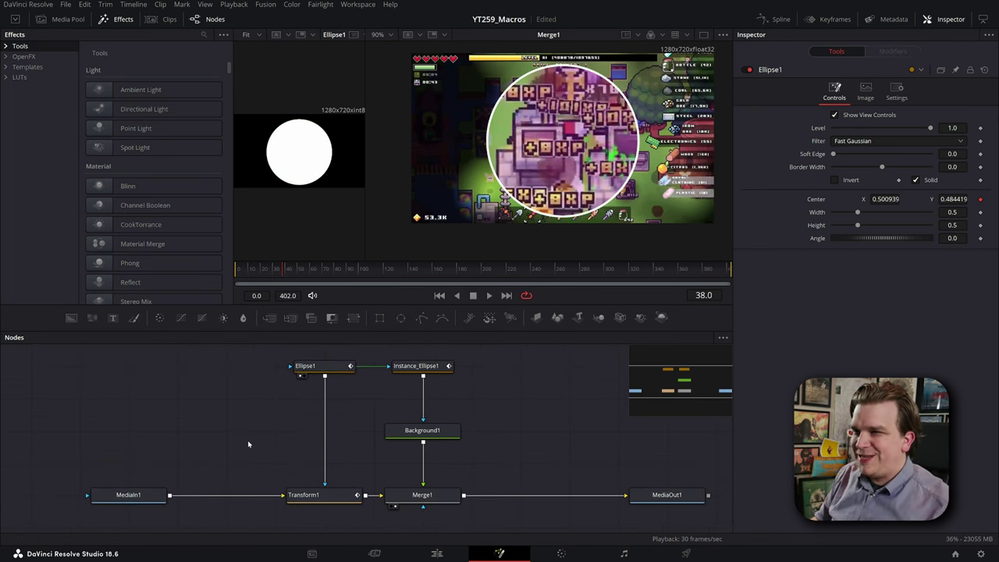
{"action": "left_click", "coordinate": [304, 365]}
{"action": "scroll", "coordinate": [361, 392], "scroll_direction": "up", "scroll_amount": 2}
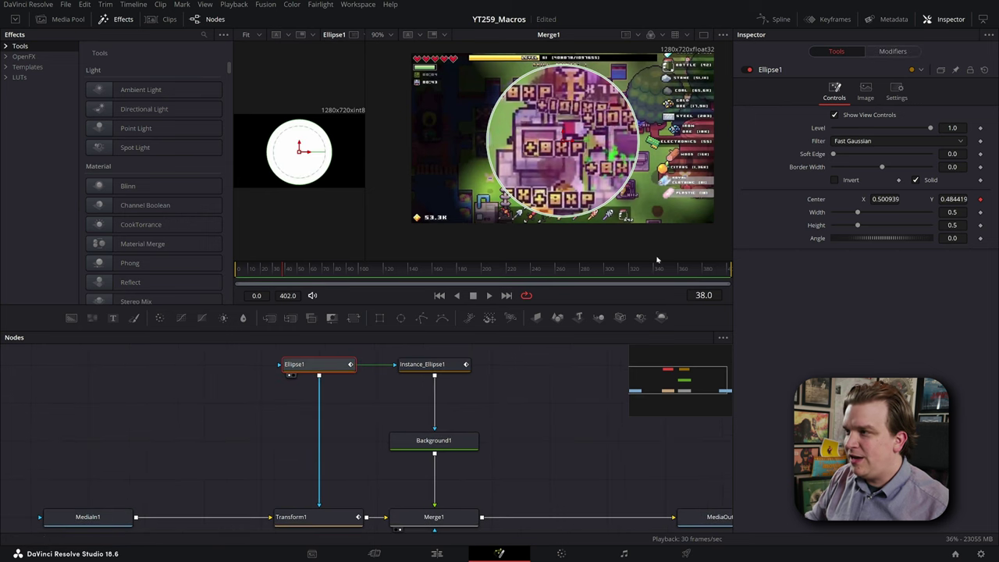
Step: Modify Ellipse1 Width with Anim Curves and connect Height to the Width Anim Curves Value
{"action": "right_click", "coordinate": [820, 214]}
{"action": "mouse_move", "coordinate": [859, 256]}
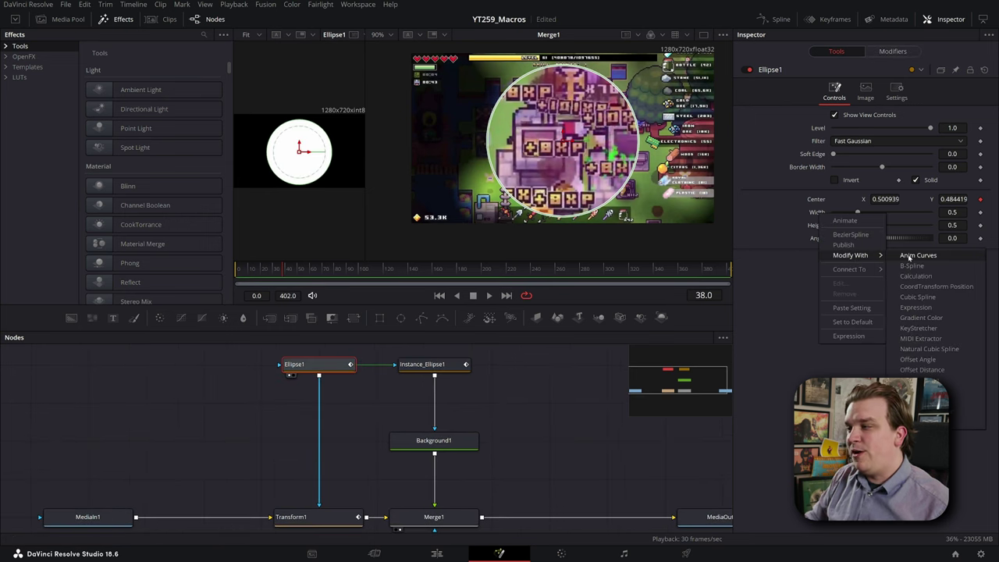
{"action": "left_click", "coordinate": [910, 255]}
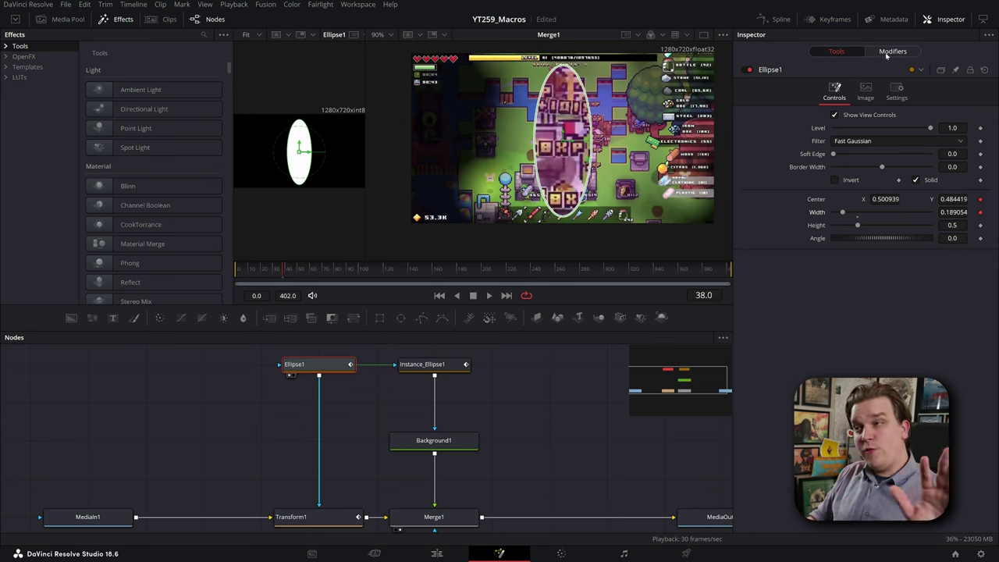
{"action": "right_click", "coordinate": [818, 228]}
{"action": "mouse_move", "coordinate": [849, 284]}
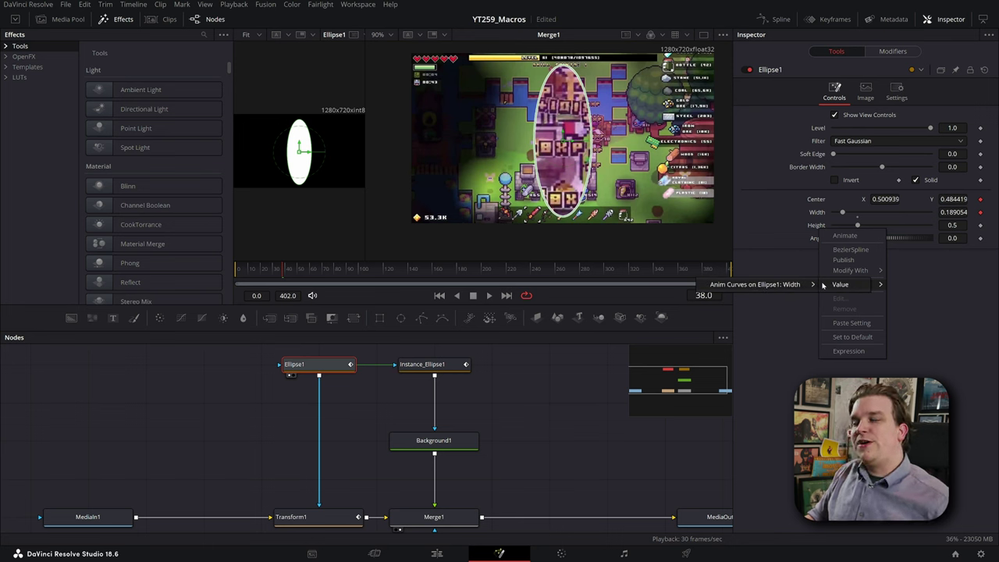
{"action": "left_click", "coordinate": [817, 284]}
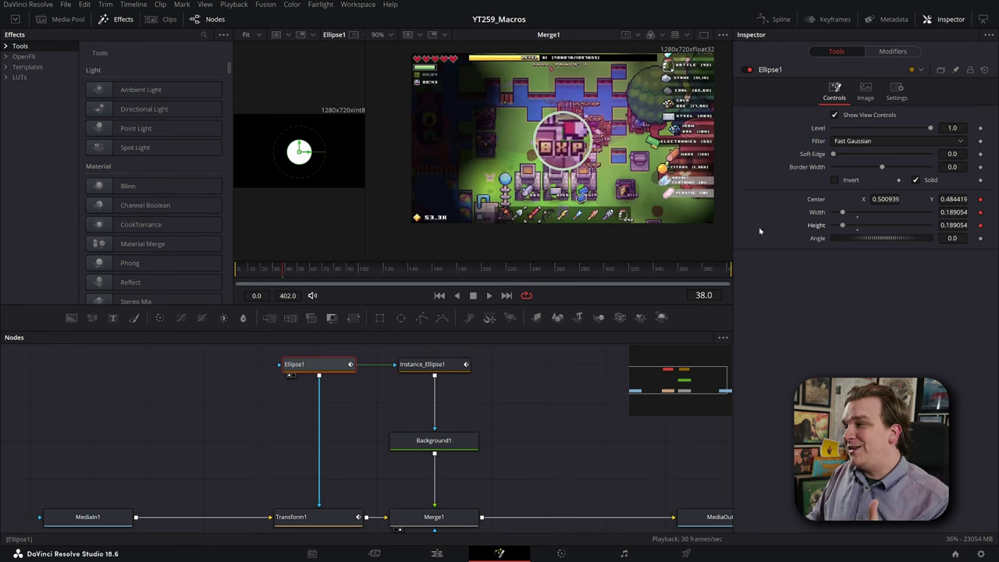
Step: Scrub frames 44–91 to watch the lens grow, view the Modifiers, then check first and last frames
{"action": "left_click", "coordinate": [293, 274]}
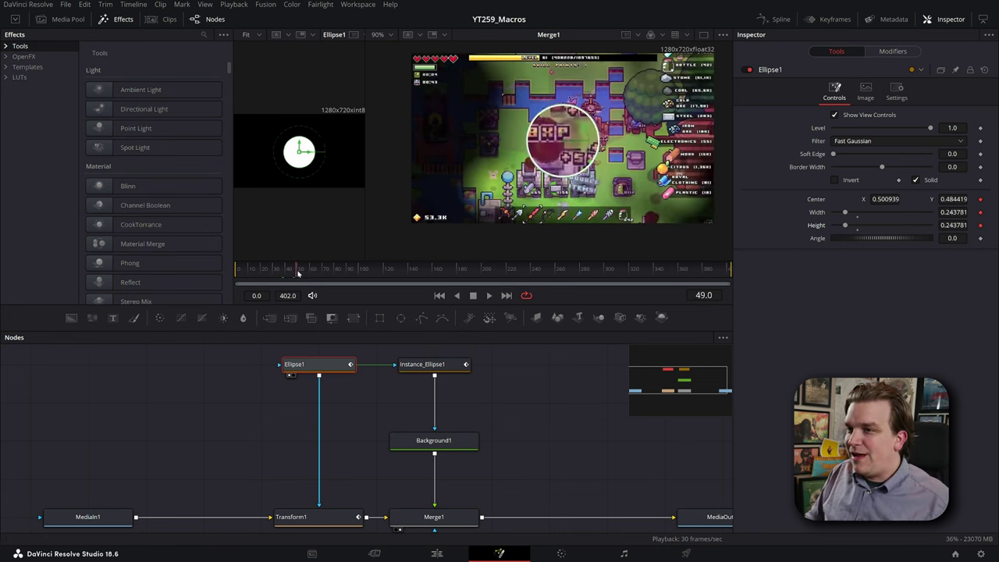
{"action": "left_click_drag", "start_coordinate": [290, 274], "coordinate": [383, 273]}
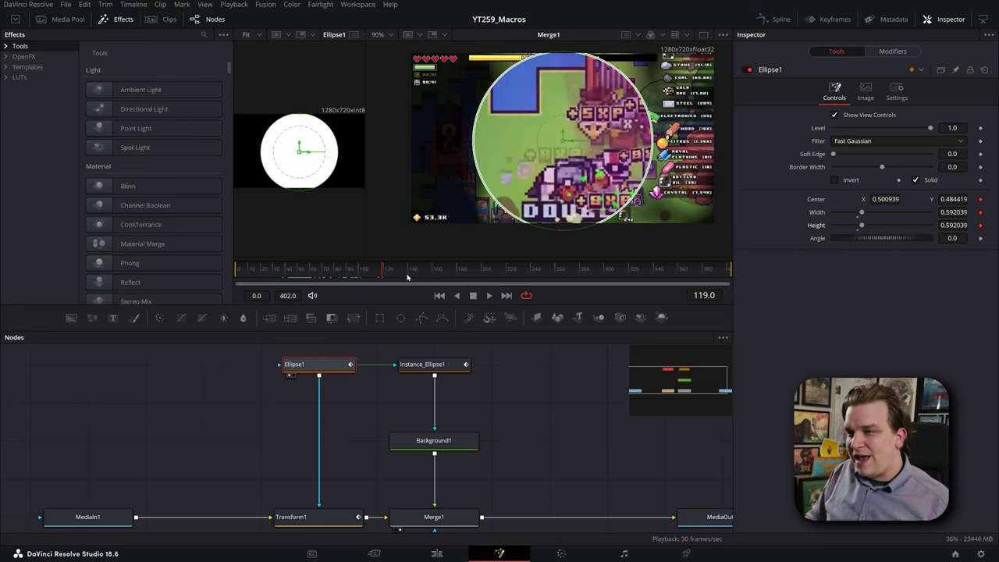
{"action": "left_click", "coordinate": [348, 271]}
{"action": "left_click_drag", "start_coordinate": [348, 271], "coordinate": [308, 272]}
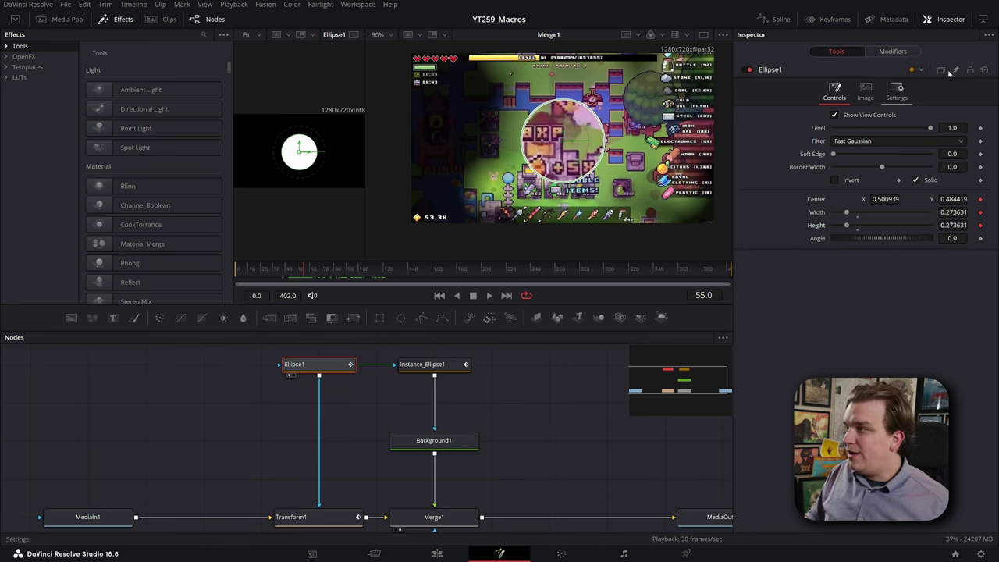
{"action": "left_click", "coordinate": [893, 52]}
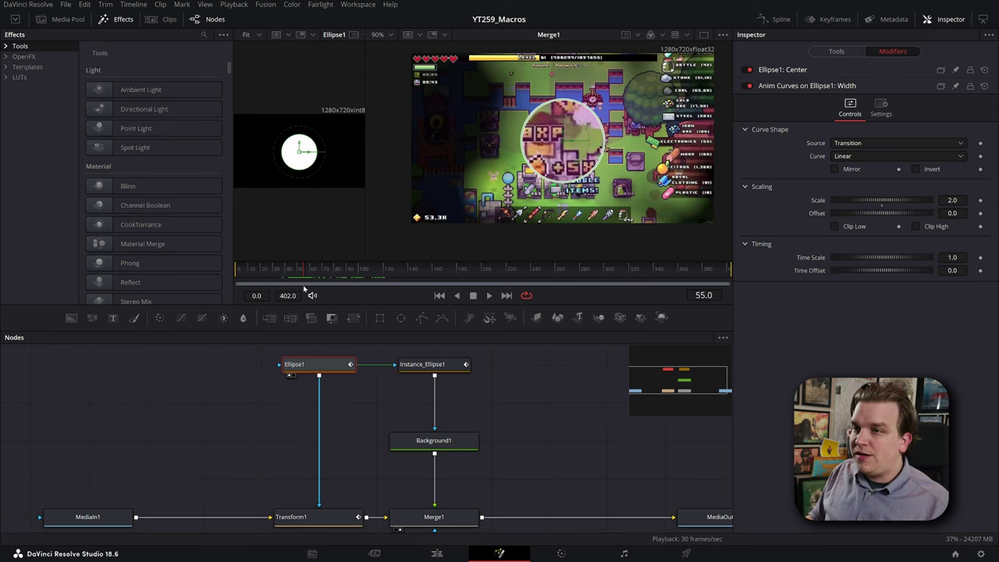
{"action": "left_click_drag", "start_coordinate": [286, 273], "coordinate": [239, 269]}
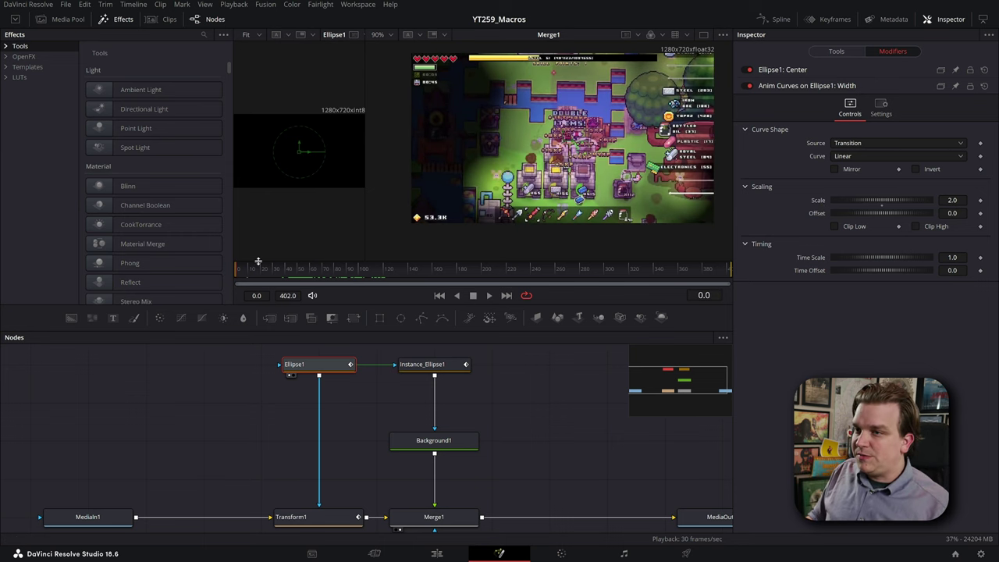
{"action": "key", "text": "End"}
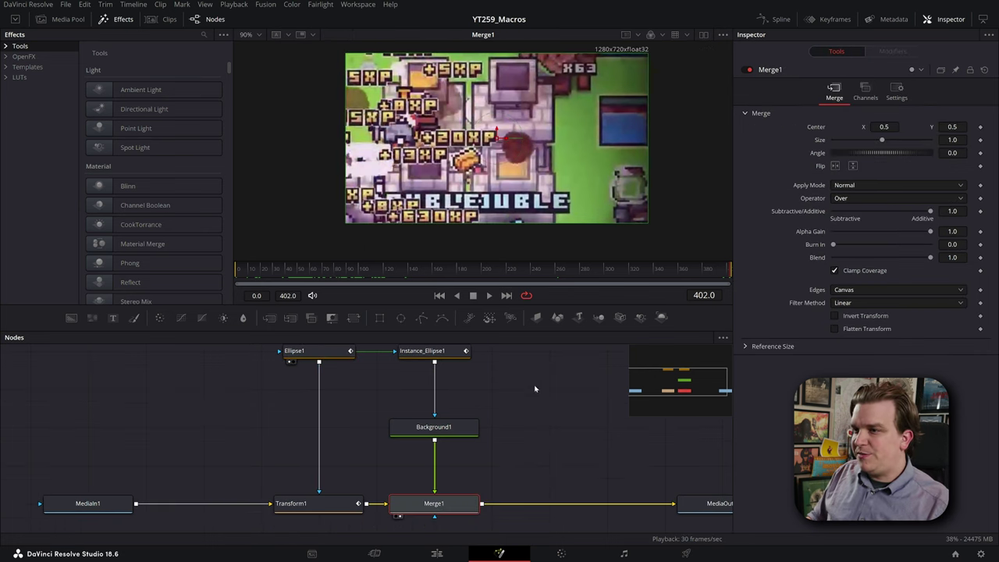
Step: Lower Ellipse1's width Anim Curves Scale to 0.272 and scrub from frame 109 to the end
{"action": "left_click", "coordinate": [340, 273]}
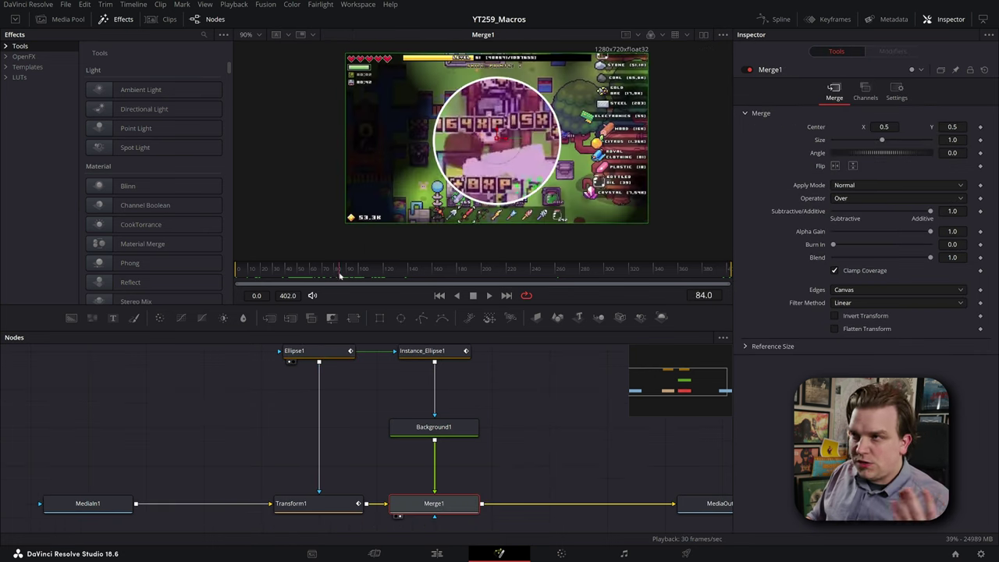
{"action": "key", "text": "End"}
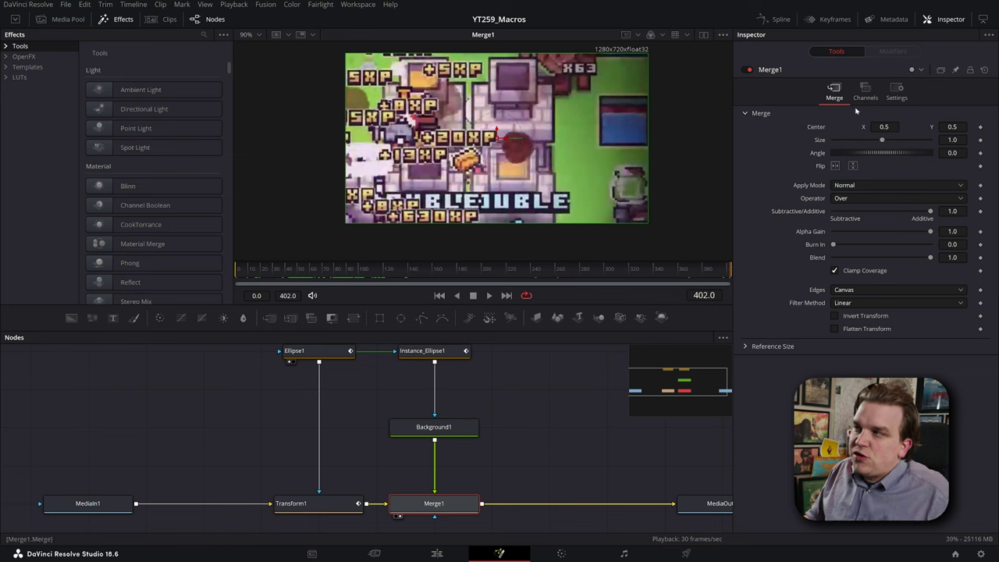
{"action": "left_click", "coordinate": [312, 350]}
{"action": "left_click", "coordinate": [893, 51]}
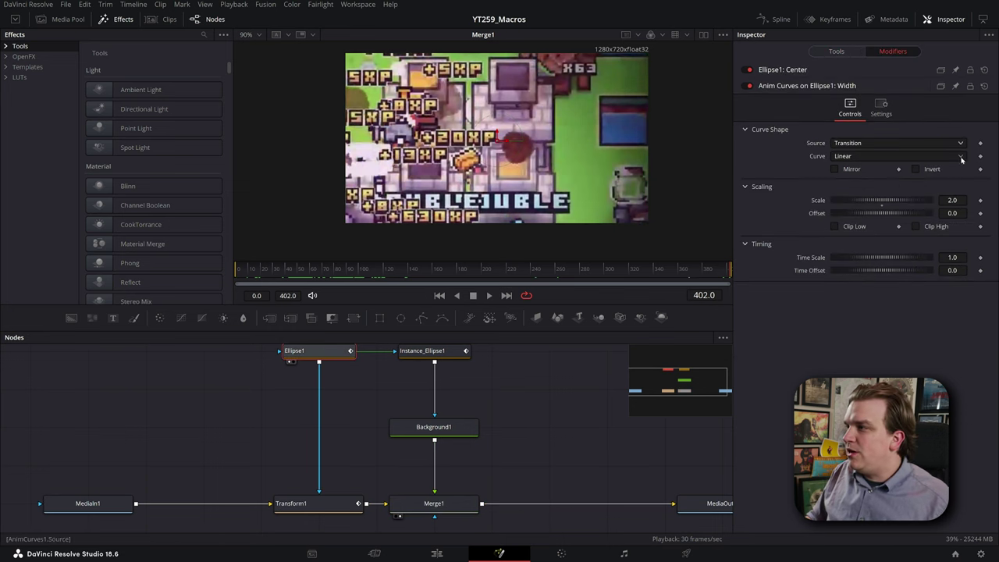
{"action": "scroll", "coordinate": [952, 200], "scroll_direction": "down", "scroll_amount": 5}
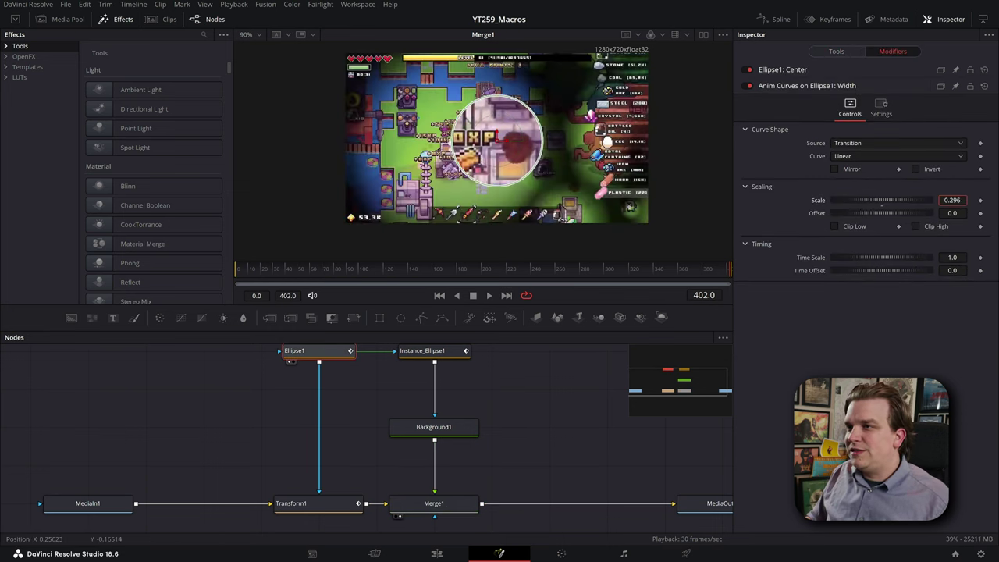
{"action": "scroll", "coordinate": [952, 200], "scroll_direction": "down", "scroll_amount": 3}
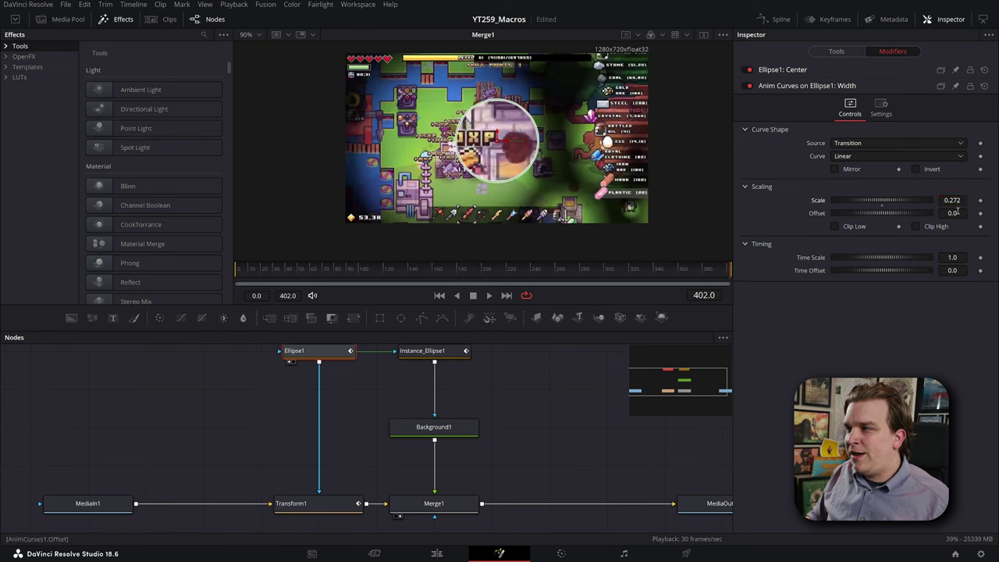
{"action": "left_click", "coordinate": [372, 270]}
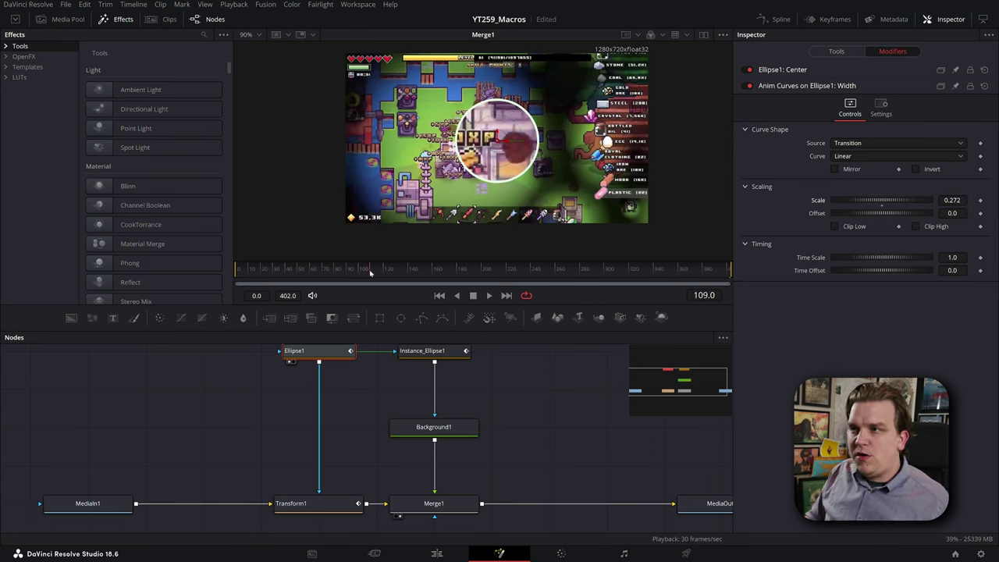
{"action": "left_click_drag", "start_coordinate": [371, 270], "coordinate": [747, 278]}
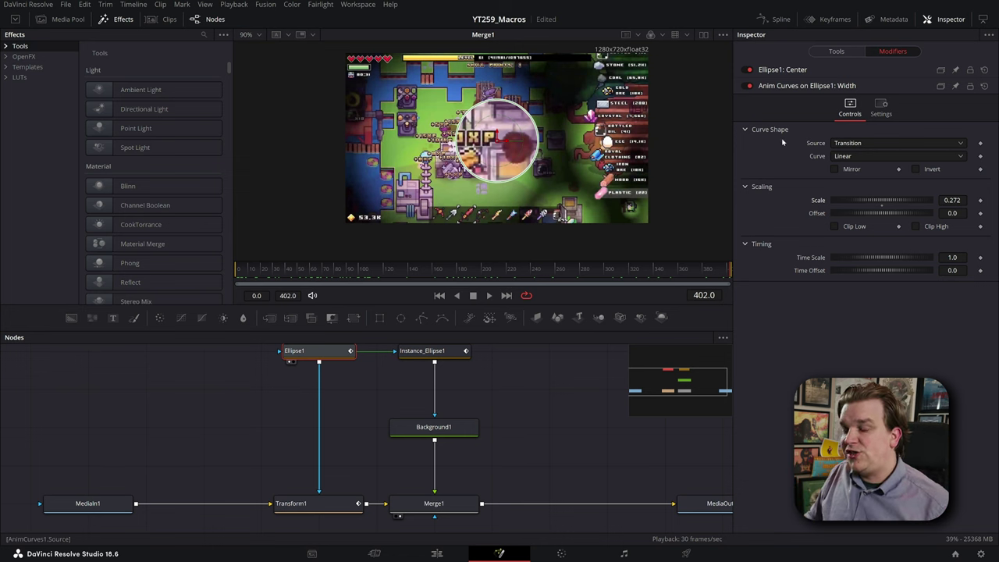
Step: Switch the width Anim Curves Source from Transition to Custom
{"action": "left_click", "coordinate": [844, 148]}
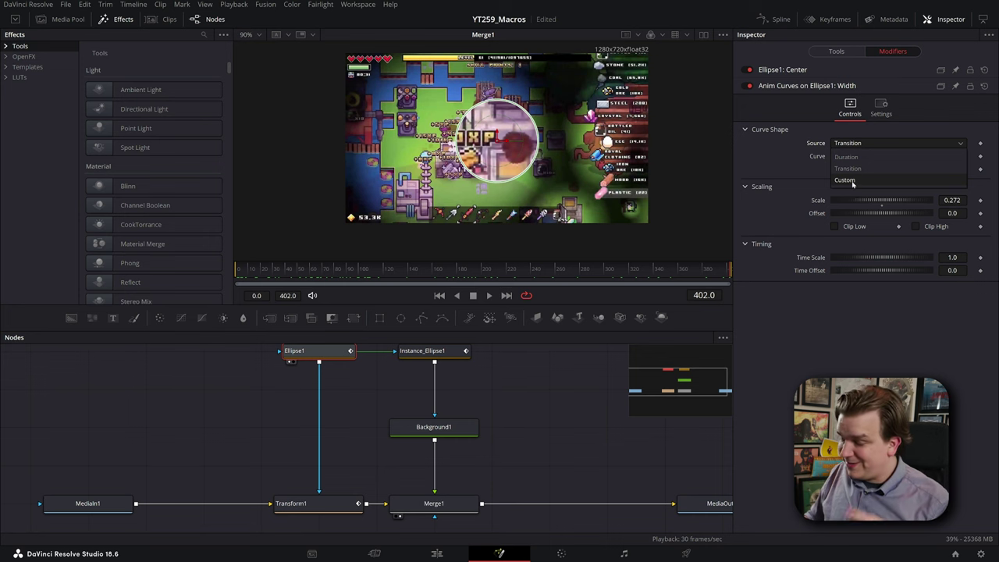
{"action": "left_click", "coordinate": [846, 180]}
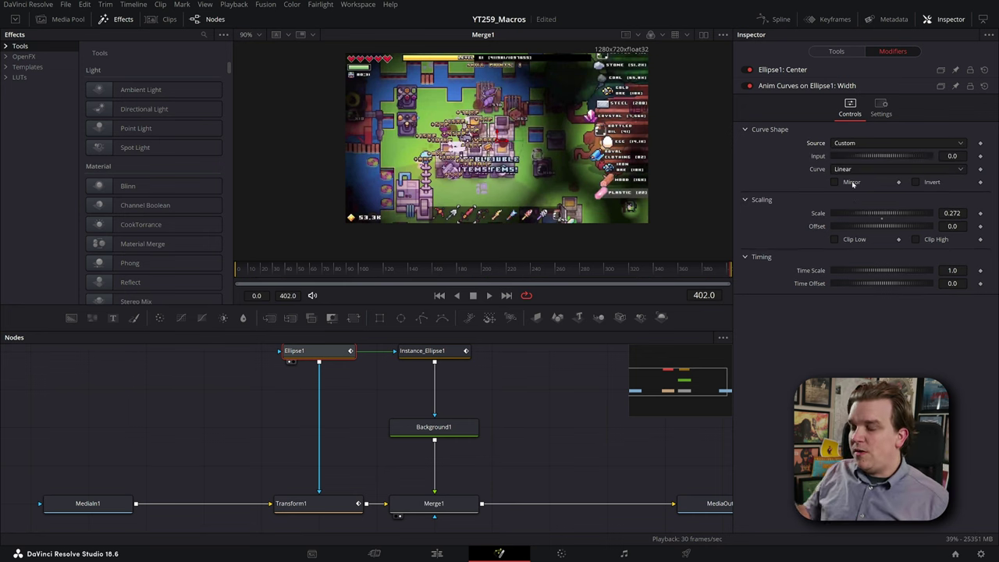
{"action": "left_click", "coordinate": [899, 143]}
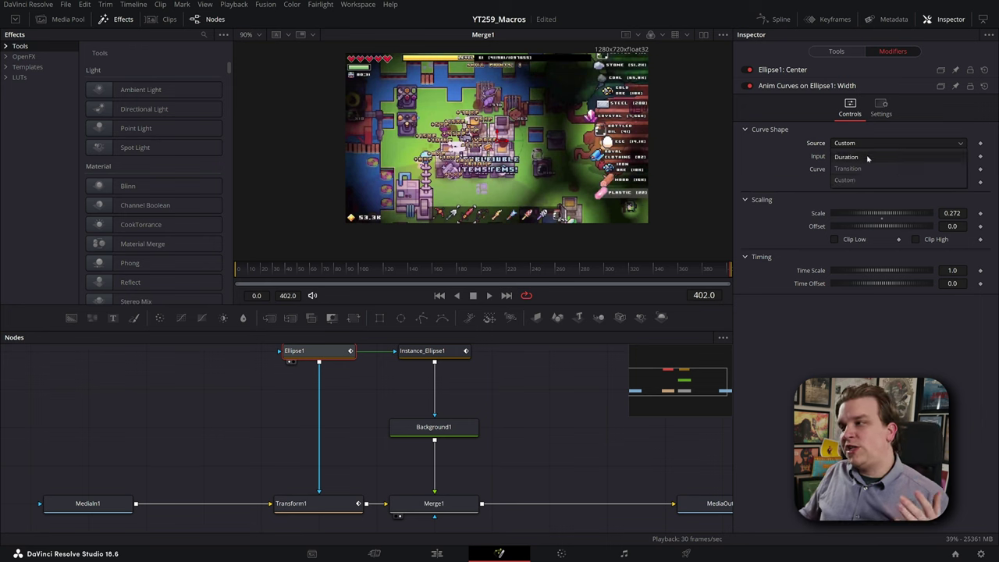
{"action": "left_click", "coordinate": [790, 169]}
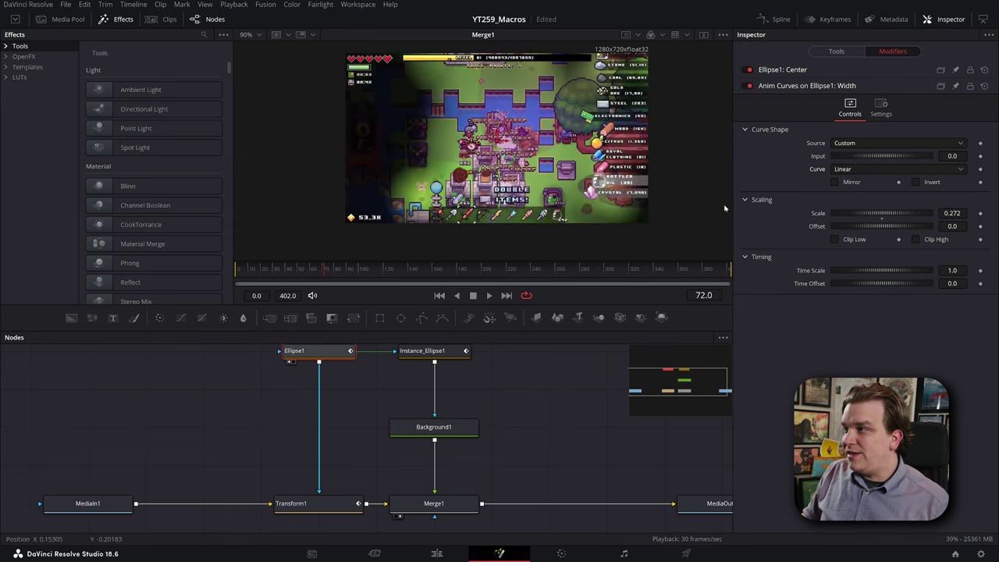
Step: Try Anim Curves Input values of 1.0 and then 2.0
{"action": "left_click", "coordinate": [959, 156]}
{"action": "type", "text": "1"}
{"action": "key", "text": "Tab"}
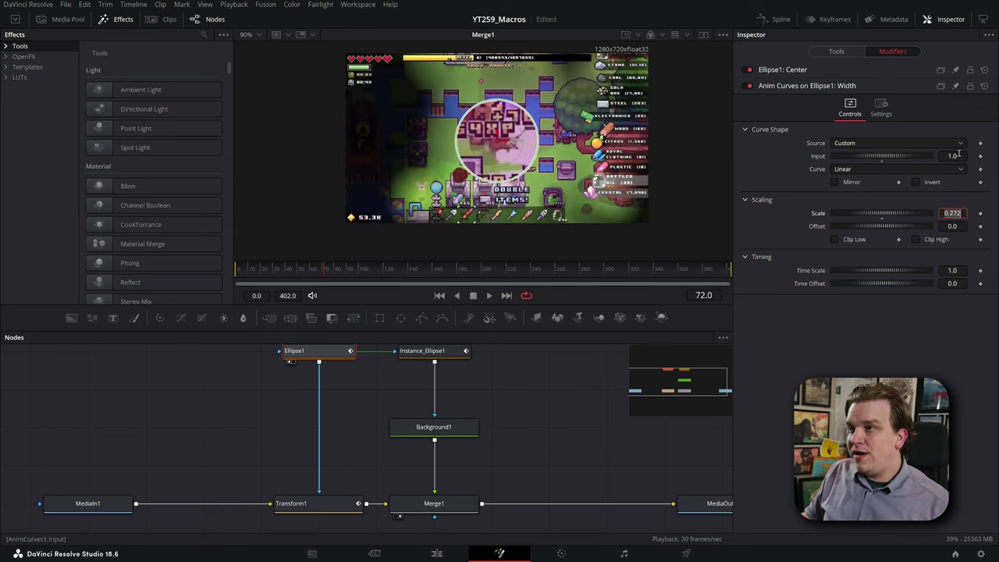
{"action": "left_click", "coordinate": [953, 156]}
{"action": "type", "text": "2"}
{"action": "key", "text": "Tab"}
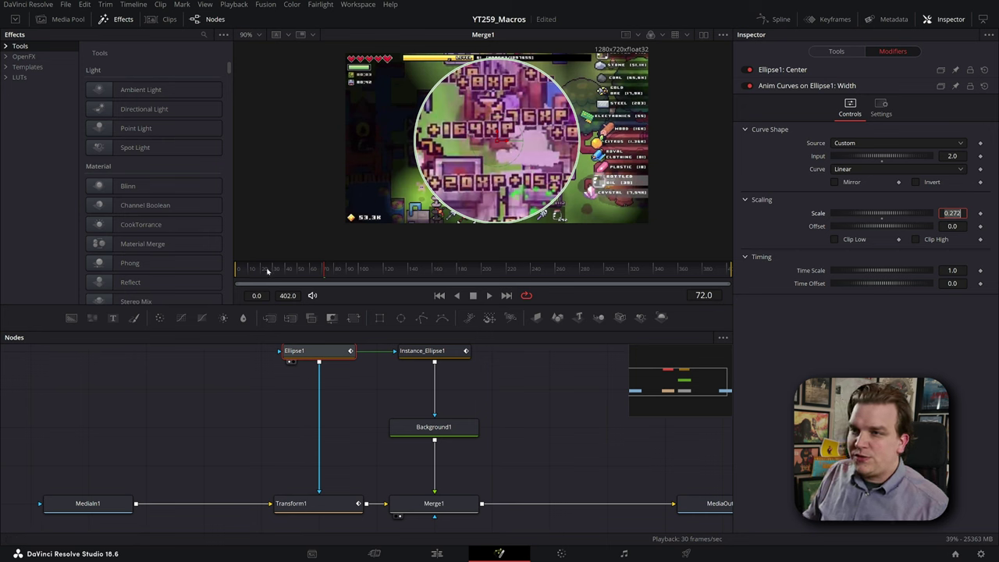
Step: Keyframe the Input at 0.0 on frame 0
{"action": "left_click_drag", "start_coordinate": [267, 271], "coordinate": [237, 271]}
{"action": "left_click", "coordinate": [961, 156]}
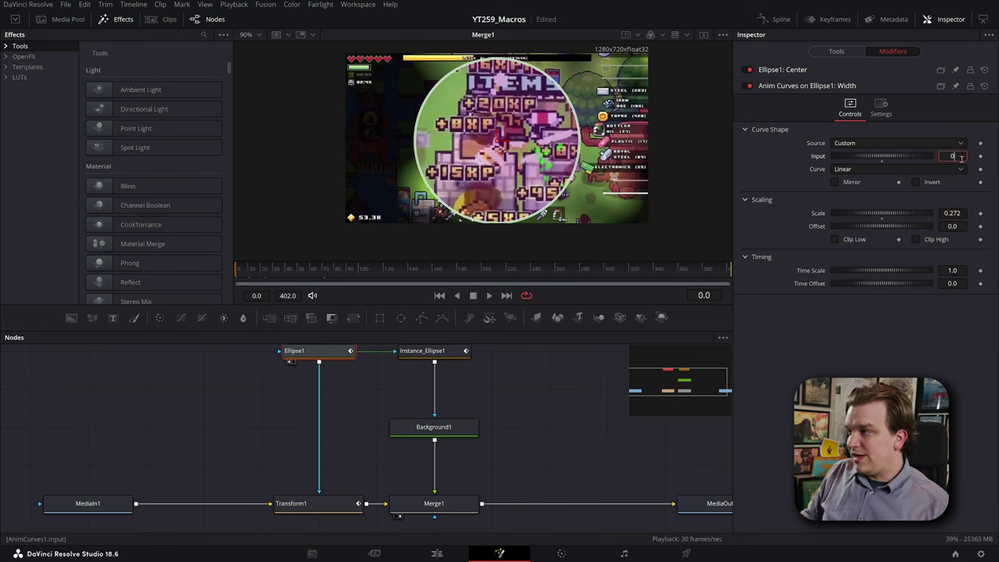
{"action": "type", "text": "0"}
{"action": "key", "text": "Return"}
{"action": "left_click", "coordinate": [980, 155]}
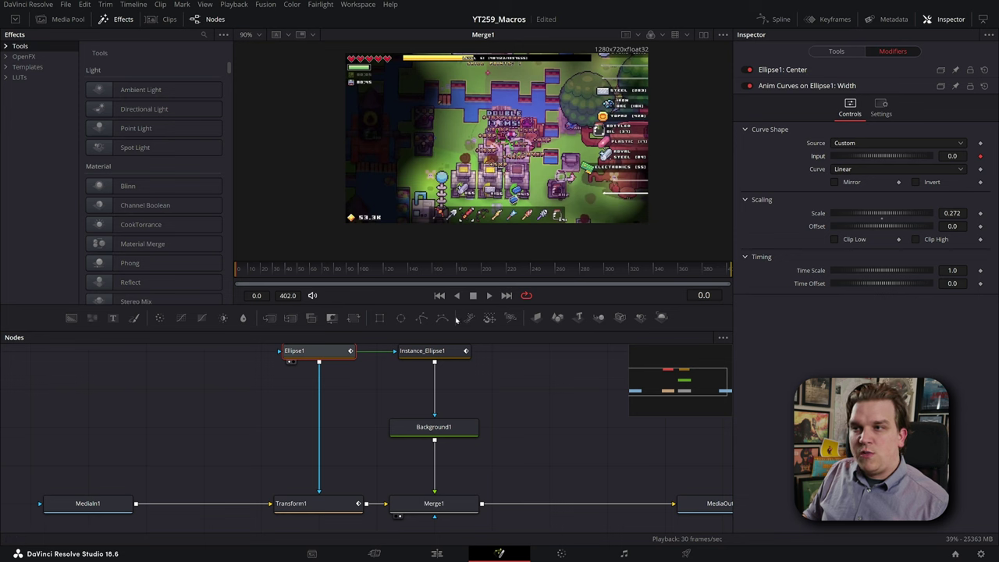
Step: Set the Input to 1.0 at frame 20, keeping the Linear curve shape
{"action": "left_click_drag", "start_coordinate": [250, 281], "coordinate": [263, 273]}
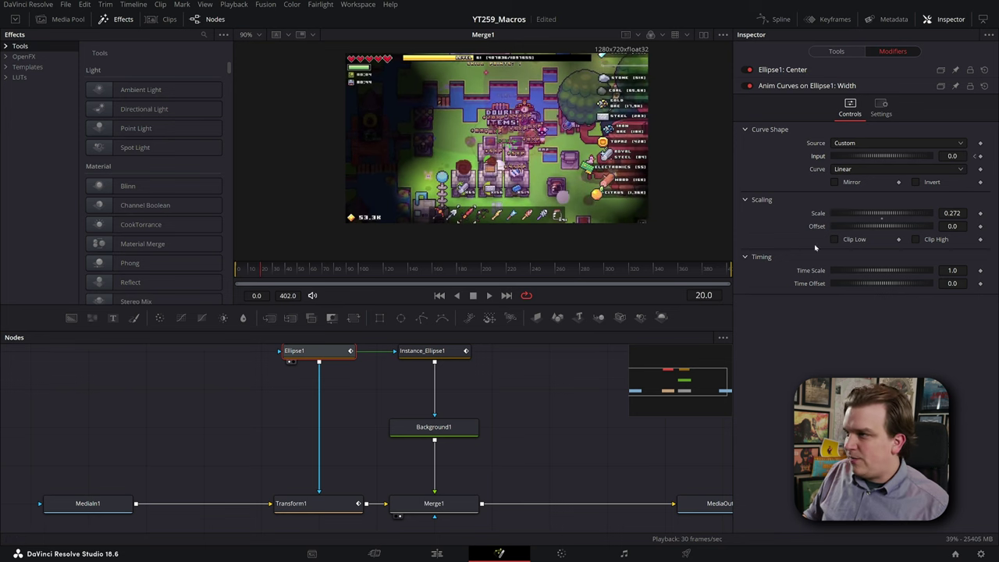
{"action": "left_click", "coordinate": [949, 155]}
{"action": "type", "text": "1"}
{"action": "key", "text": "Return"}
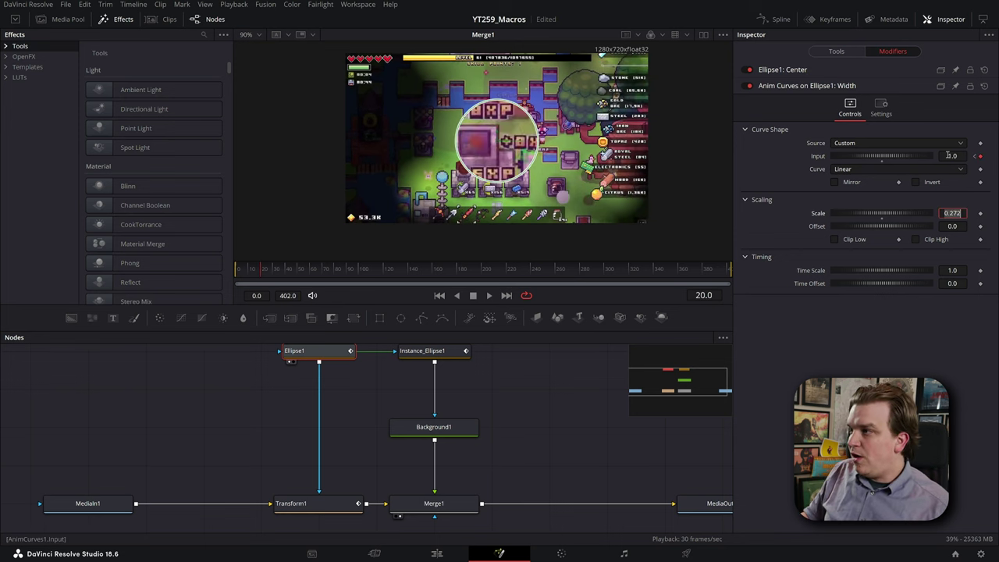
{"action": "left_click", "coordinate": [842, 170]}
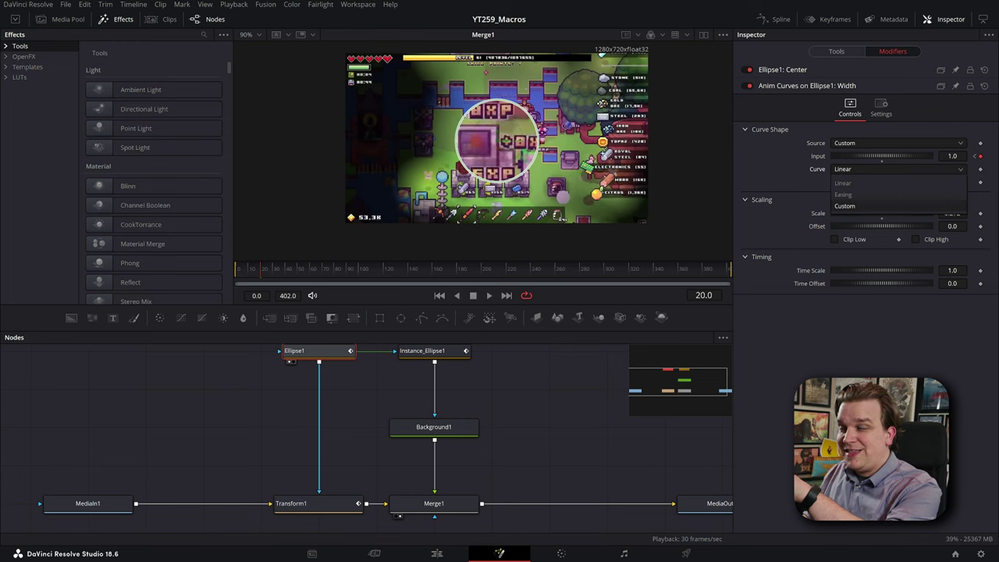
{"action": "key", "text": "Escape"}
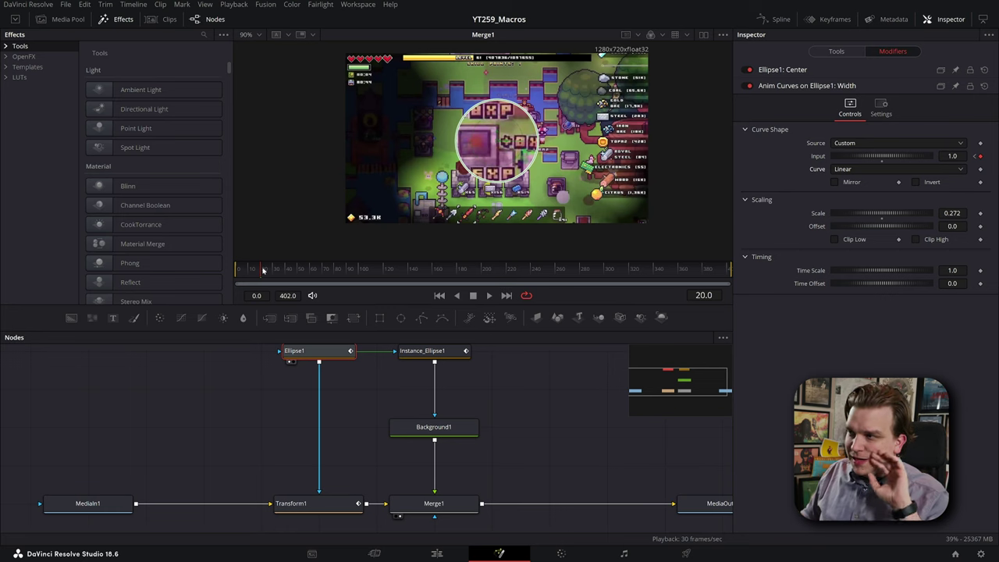
Step: Hold the Input at 1 with a keyframe at frame 129 and set 0 at frame 149
{"action": "left_click_drag", "start_coordinate": [263, 270], "coordinate": [403, 327]}
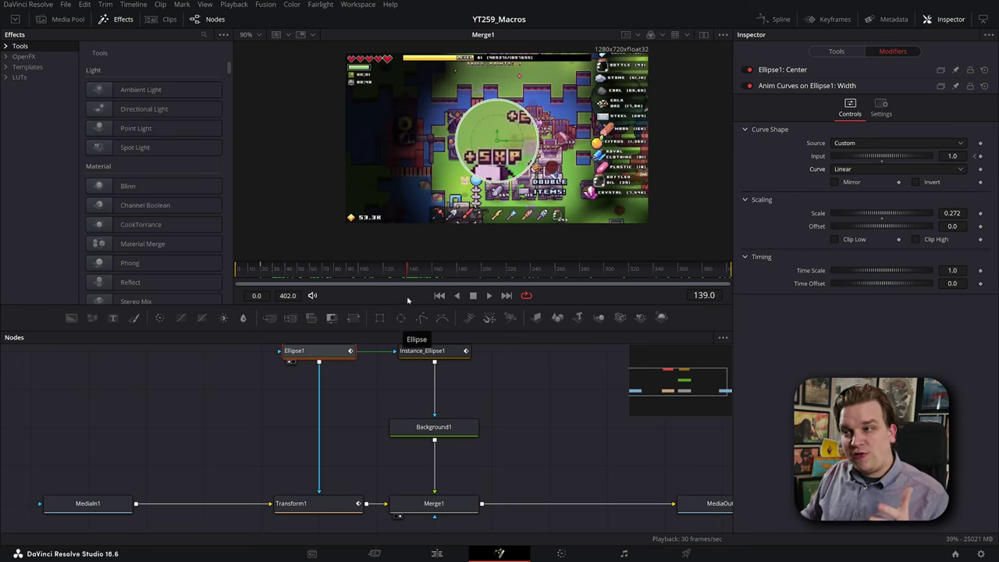
{"action": "mouse_move", "coordinate": [409, 273]}
{"action": "left_mouse_down"}
{"action": "mouse_move", "coordinate": [404, 285]}
{"action": "mouse_move", "coordinate": [421, 284]}
{"action": "left_mouse_up"}
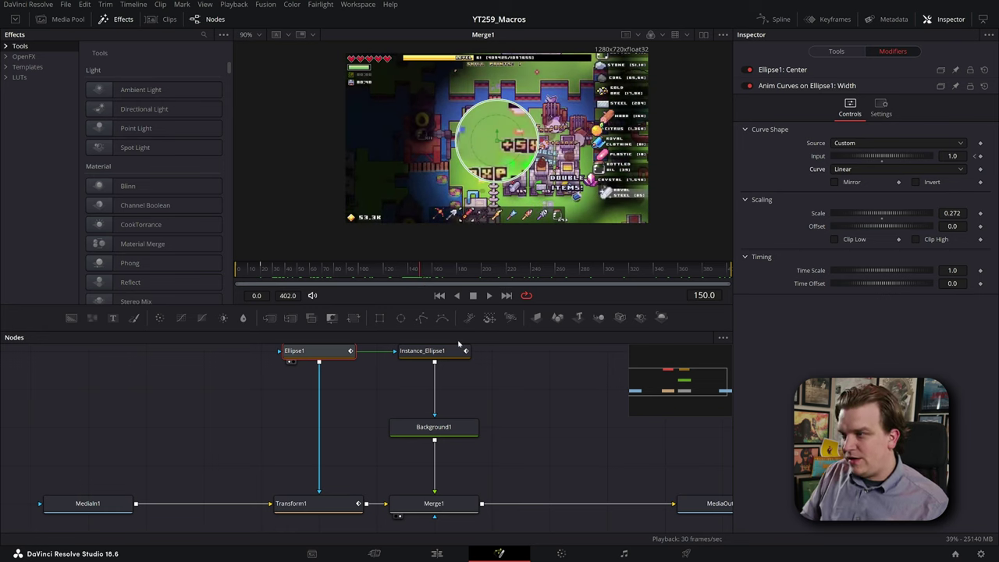
{"action": "key", "text": "Left"}
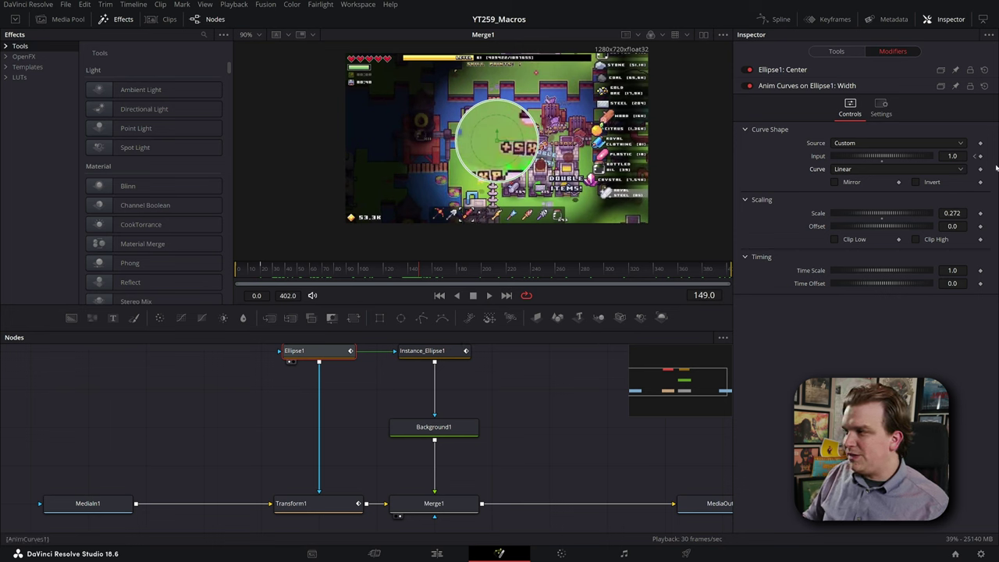
{"action": "left_click", "coordinate": [981, 157]}
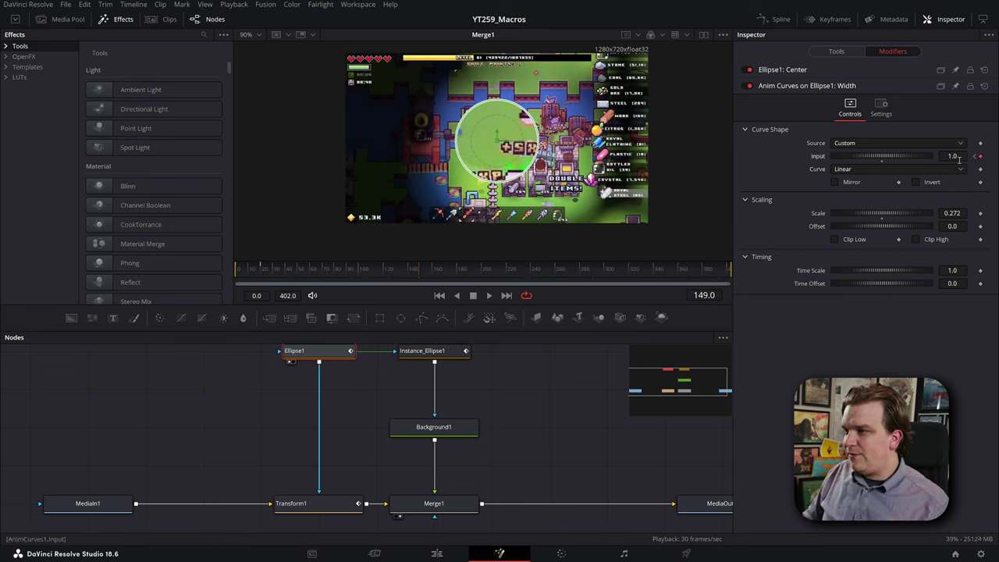
{"action": "left_click", "coordinate": [398, 277]}
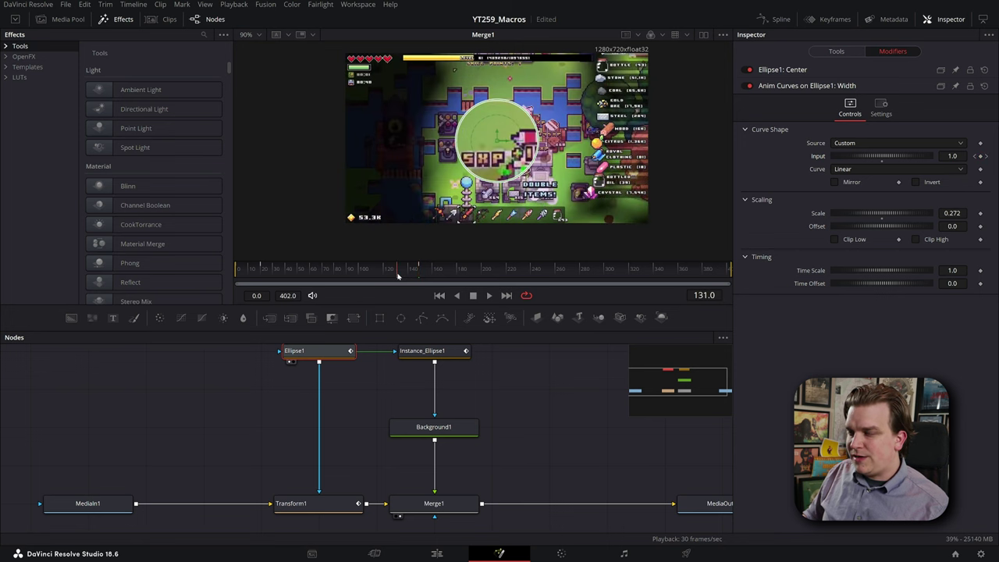
{"action": "left_click", "coordinate": [396, 277]}
{"action": "left_click", "coordinate": [396, 277]}
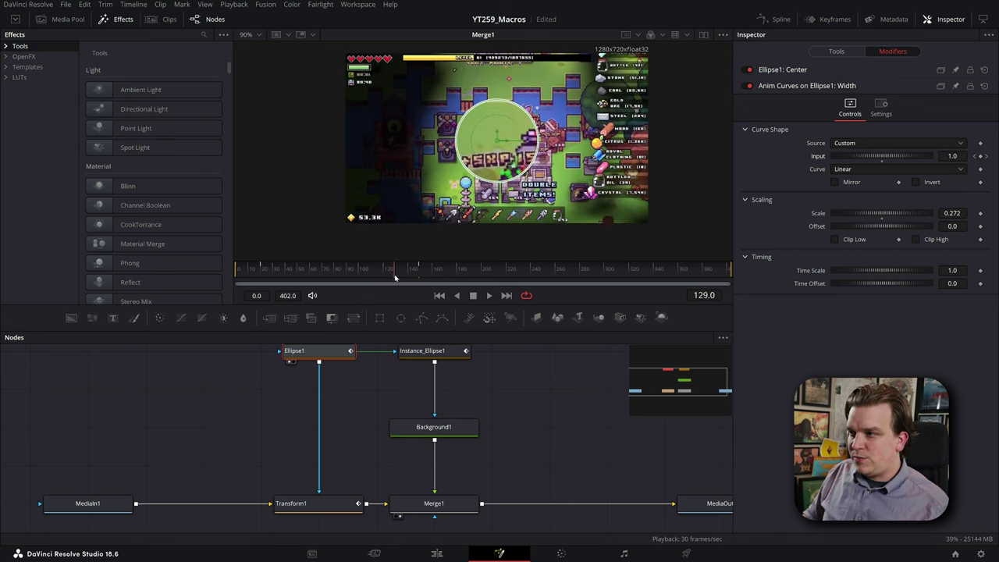
{"action": "left_click", "coordinate": [984, 156]}
{"action": "type", "text": "0"}
{"action": "key", "text": "Return"}
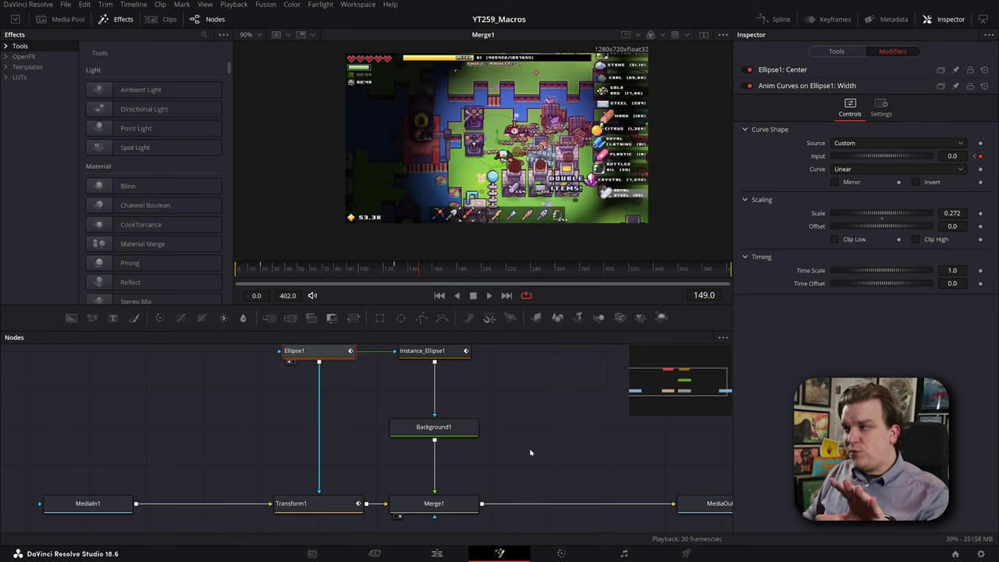
Step: Play back the lens animation from frame 8 and view Ellipse1's shape settings
{"action": "left_click", "coordinate": [246, 272]}
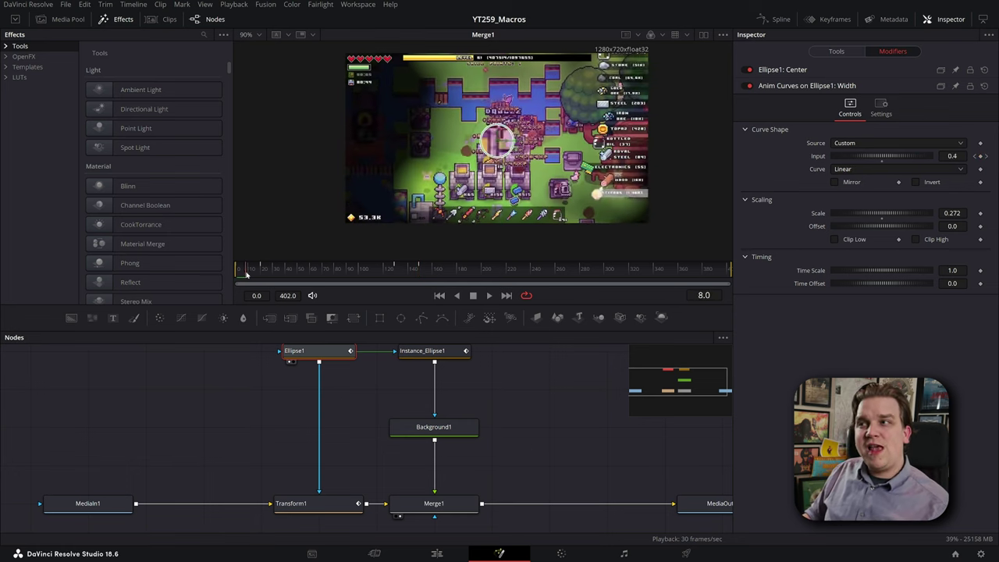
{"action": "key", "text": "space"}
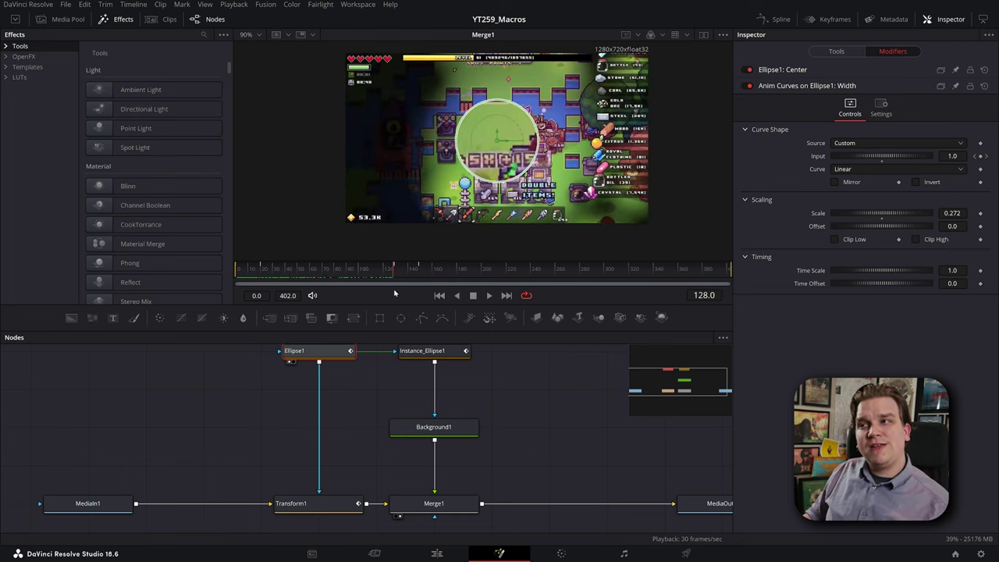
{"action": "left_click", "coordinate": [537, 405]}
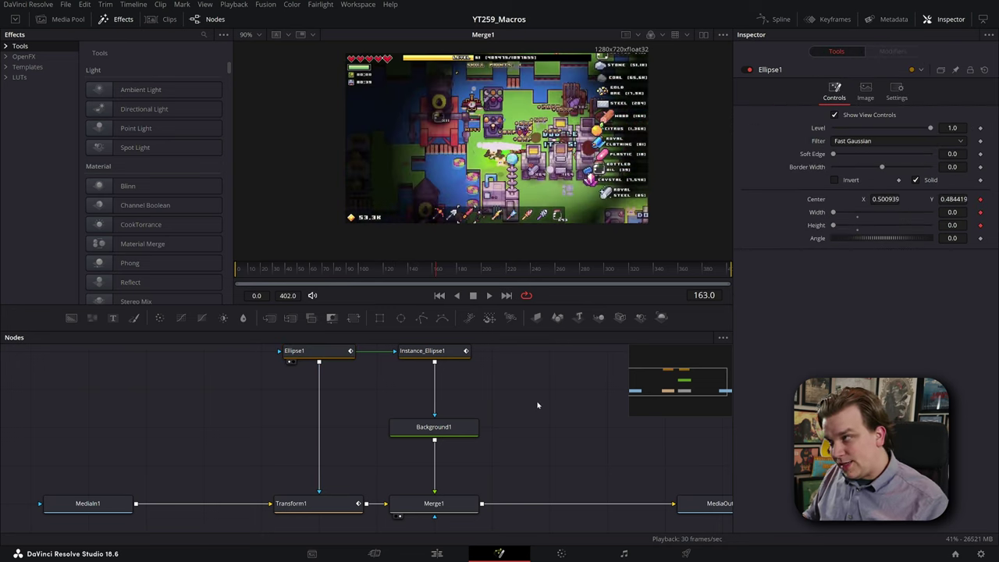
Step: Select Ellipse1, show its Modifiers in the Inspector, and open the Spline editor for its AnimCurves
{"action": "left_click", "coordinate": [312, 351]}
{"action": "scroll", "coordinate": [312, 352], "scroll_direction": "up", "scroll_amount": 1}
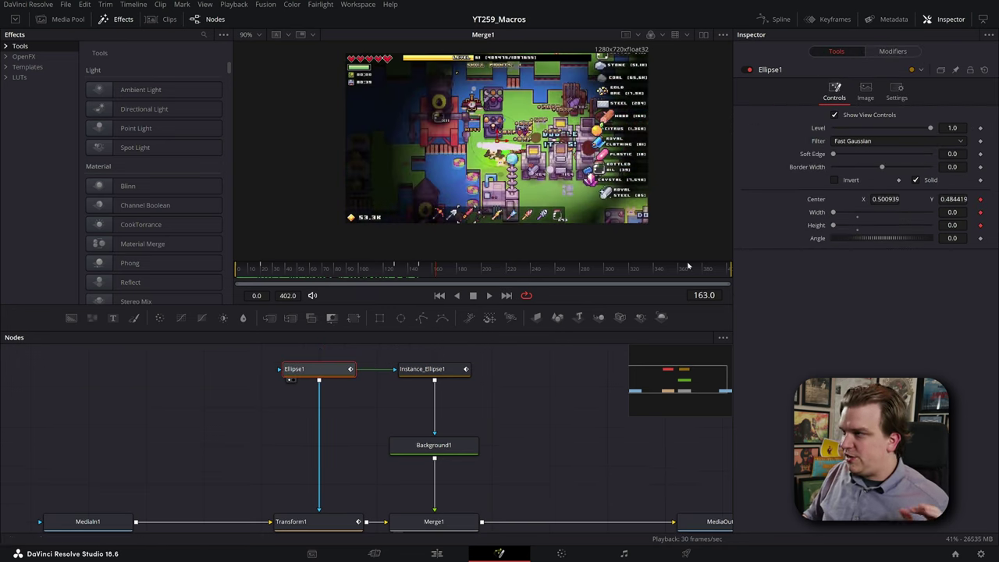
{"action": "left_click", "coordinate": [893, 50]}
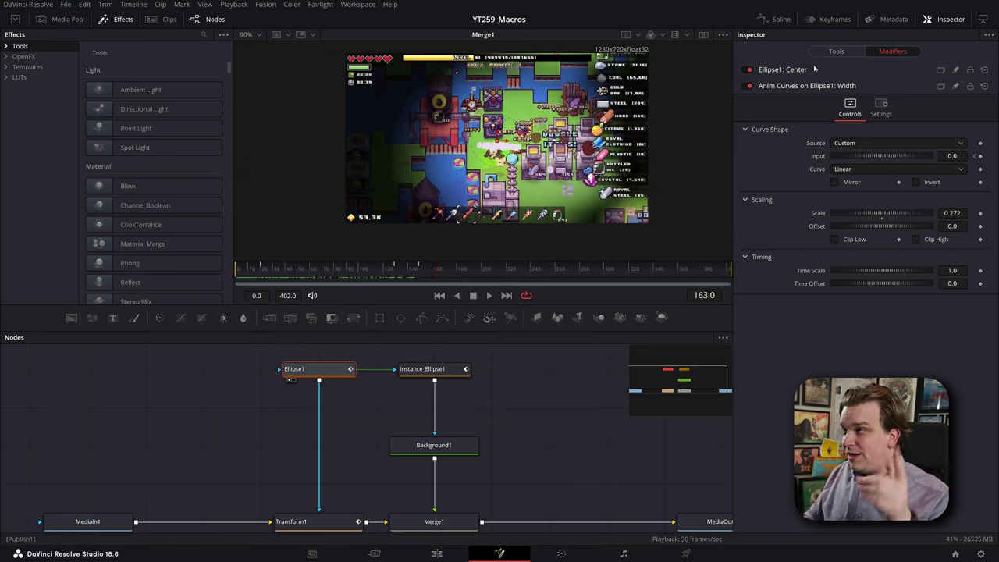
{"action": "left_click", "coordinate": [774, 19]}
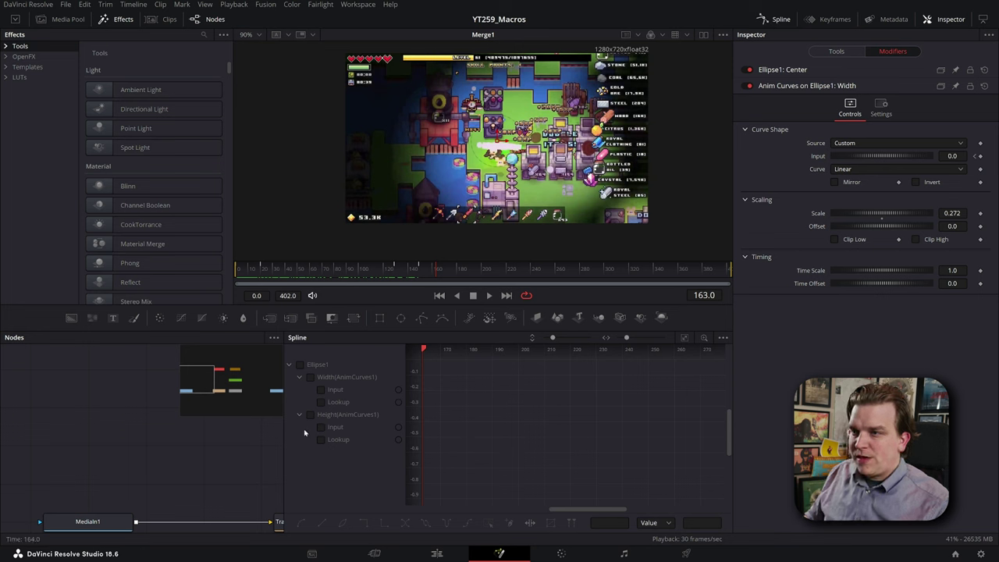
Step: Show the Width and Height input curves, fit them to the graph, and smooth the keyframes
{"action": "left_click", "coordinate": [329, 390]}
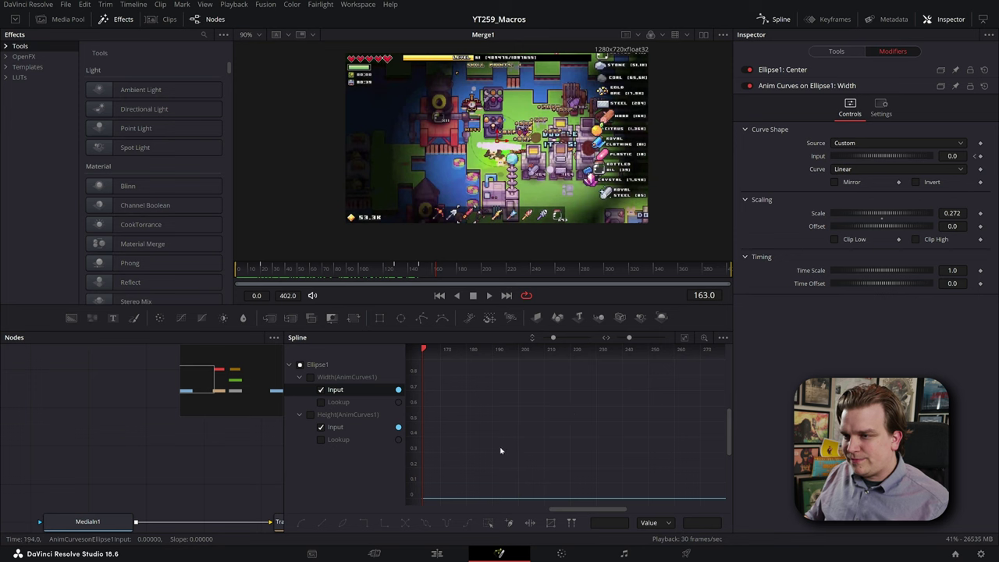
{"action": "key", "text": "ctrl+f"}
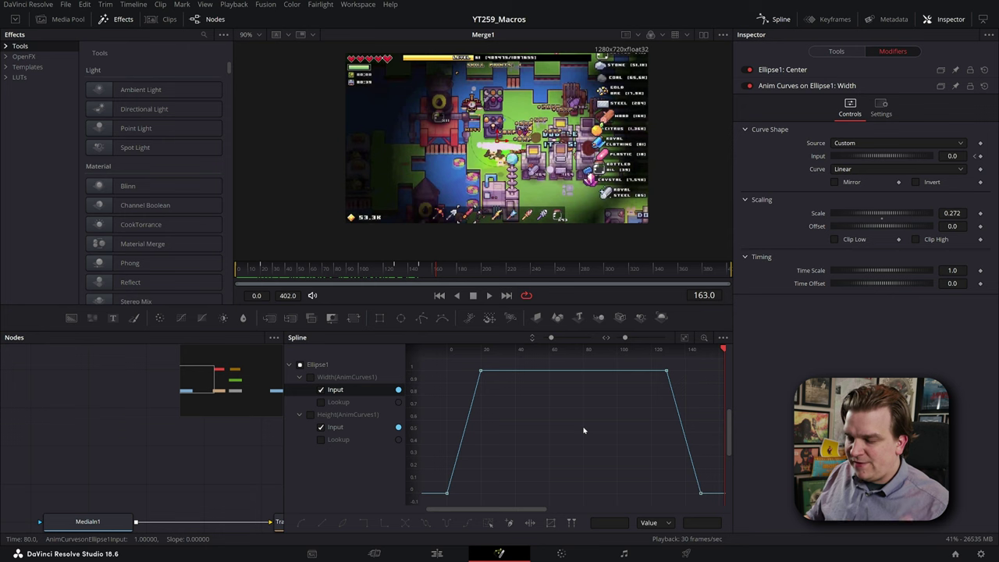
{"action": "key", "text": "s"}
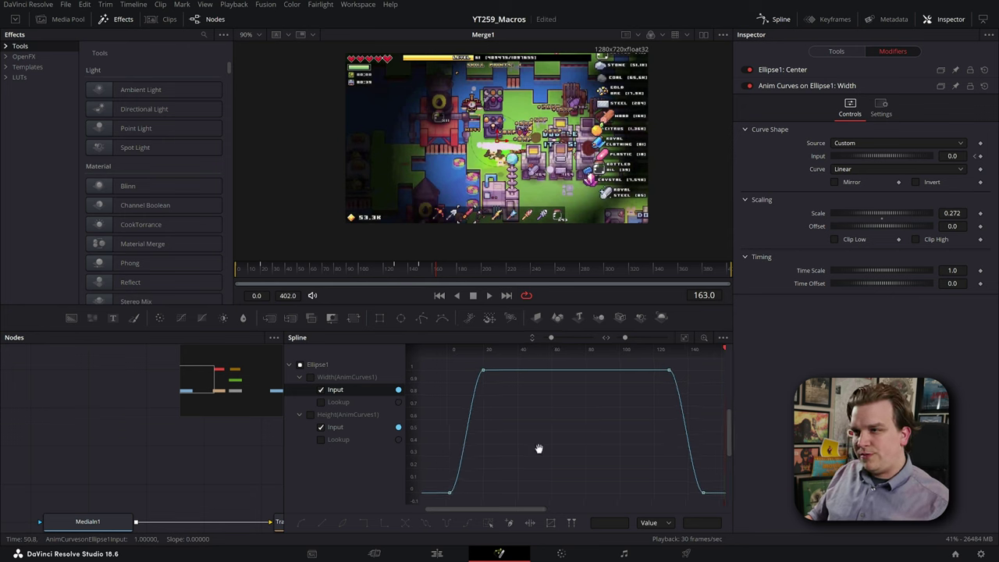
{"action": "left_click_drag", "start_coordinate": [538, 449], "coordinate": [435, 362]}
{"action": "scroll", "coordinate": [559, 427], "scroll_direction": "down", "scroll_amount": 2}
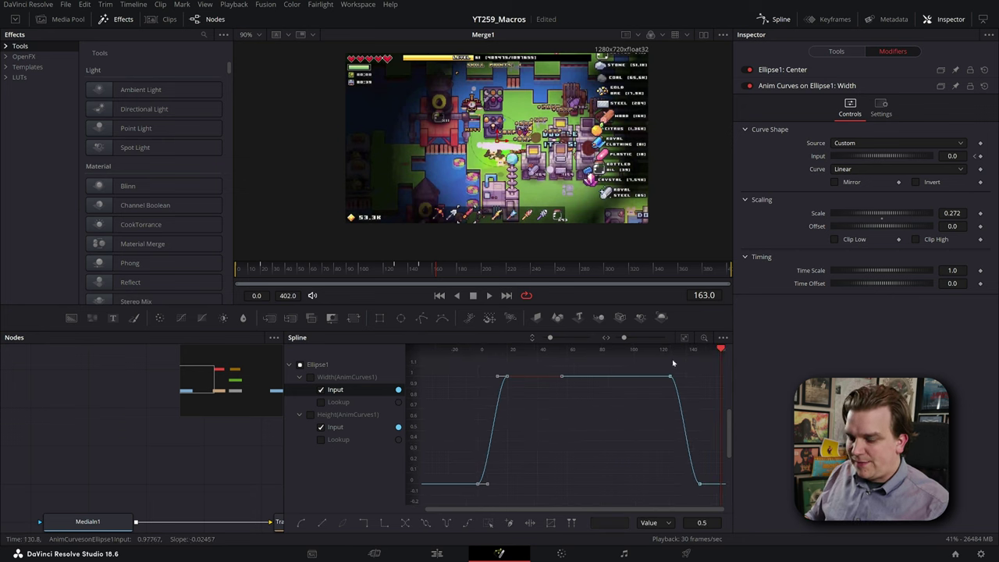
{"action": "key", "text": "t"}
Step: Raise the keyframes' Ease In to about 50 and Ease Out to about 70
{"action": "left_click_drag", "start_coordinate": [616, 351], "coordinate": [632, 350]}
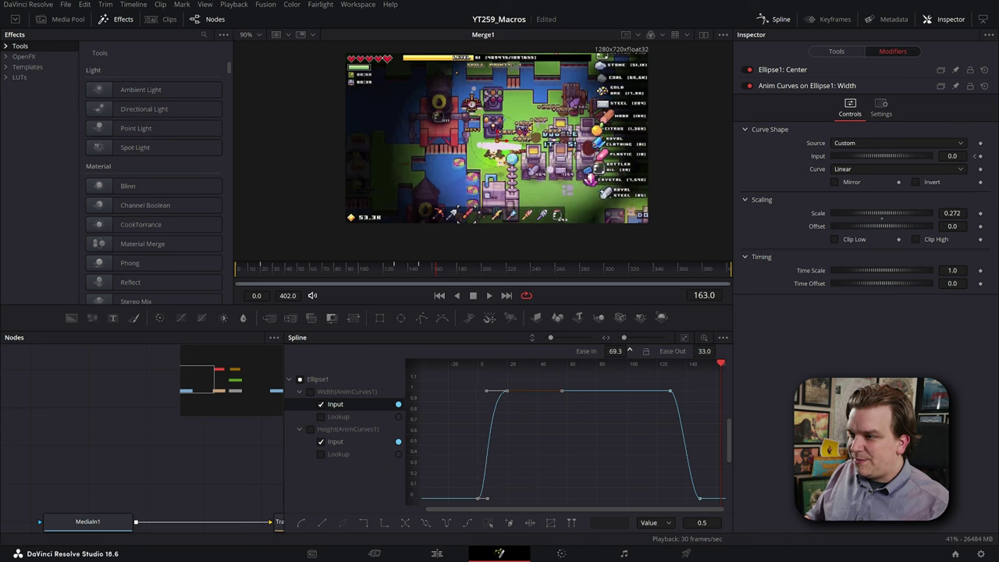
{"action": "left_click_drag", "start_coordinate": [702, 351], "coordinate": [719, 352]}
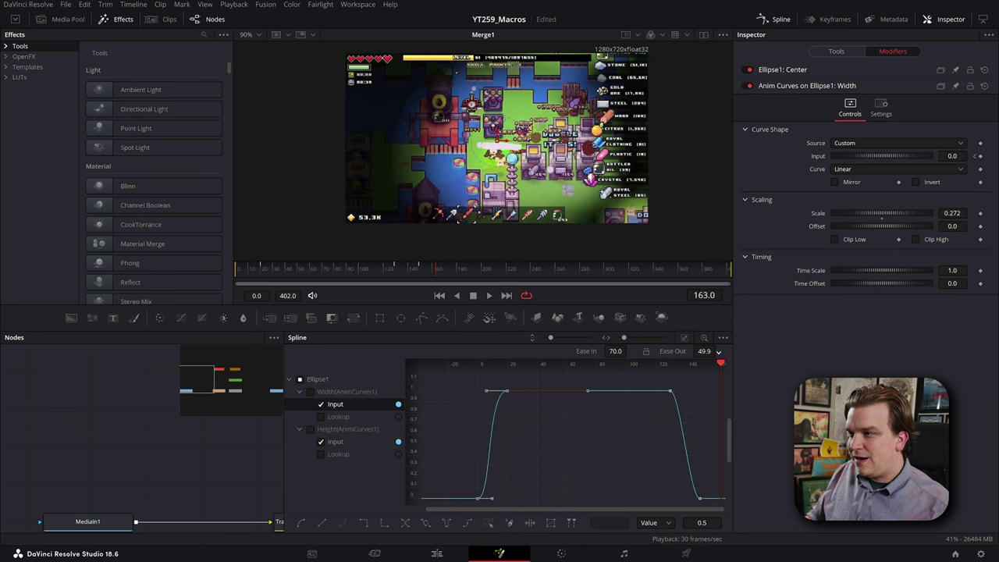
{"action": "left_click_drag", "start_coordinate": [617, 426], "coordinate": [645, 442]}
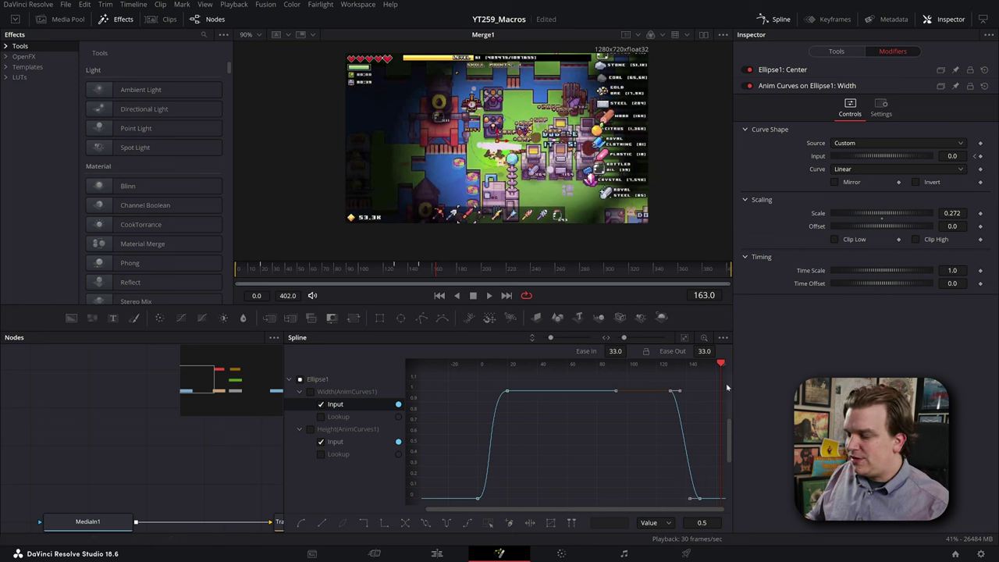
{"action": "mouse_move", "coordinate": [704, 351]}
{"action": "left_mouse_down"}
{"action": "mouse_move", "coordinate": [733, 351]}
{"action": "mouse_move", "coordinate": [717, 351]}
{"action": "left_mouse_up"}
{"action": "left_click_drag", "start_coordinate": [615, 352], "coordinate": [625, 351]}
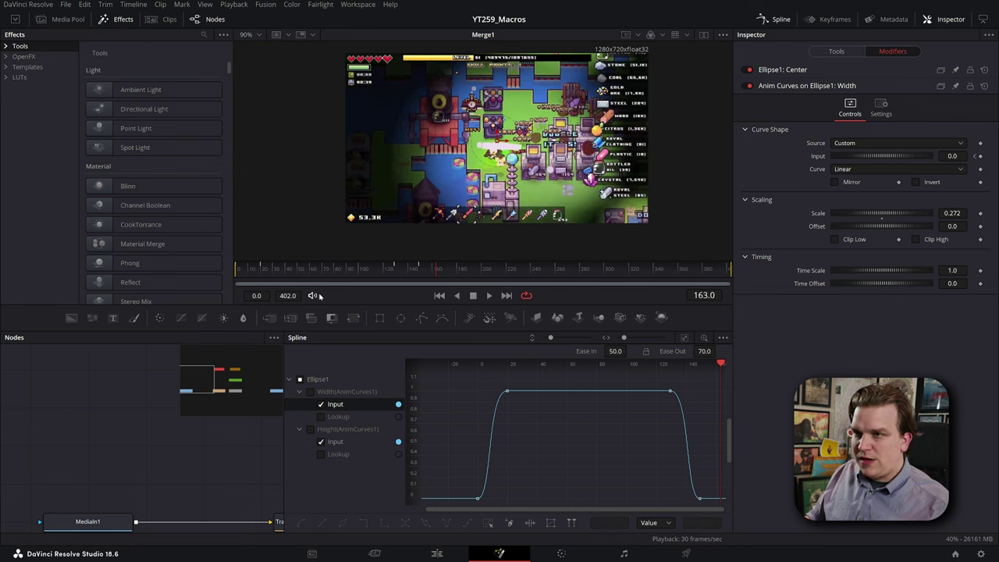
Step: Play the lens animation from the first frame and scrub to around frame 128
{"action": "key", "text": "Home"}
{"action": "key", "text": "space"}
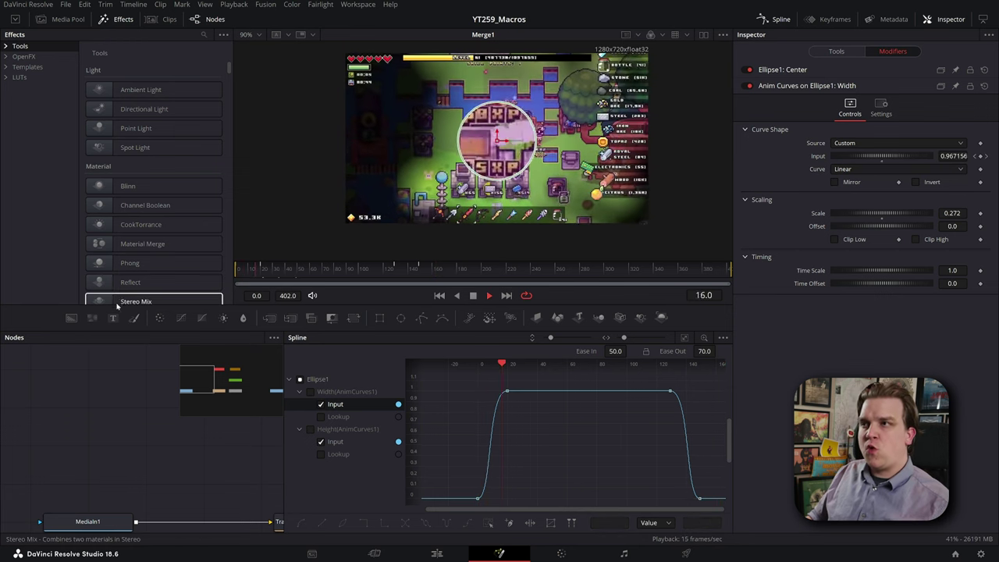
{"action": "key", "text": "Home"}
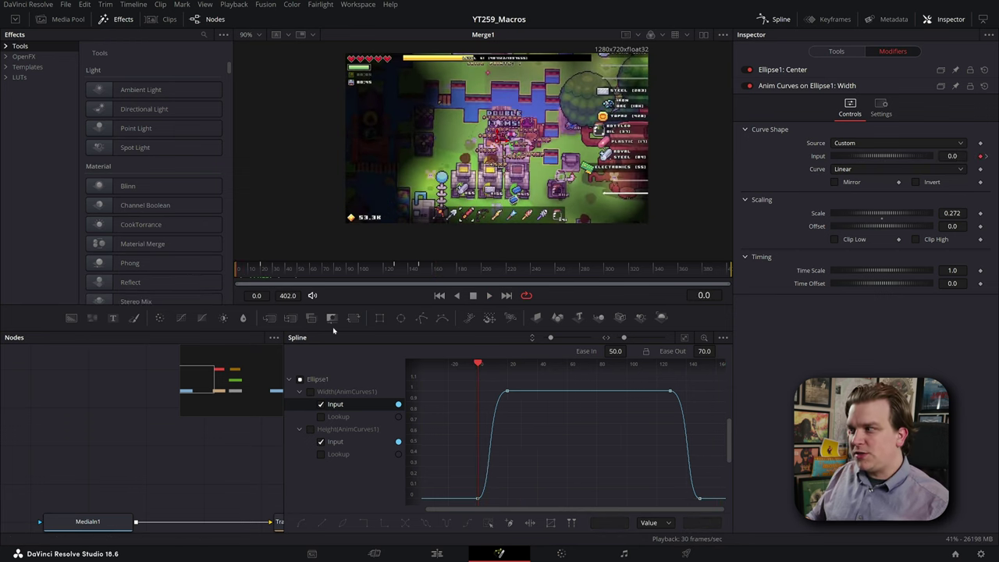
{"action": "key", "text": "space"}
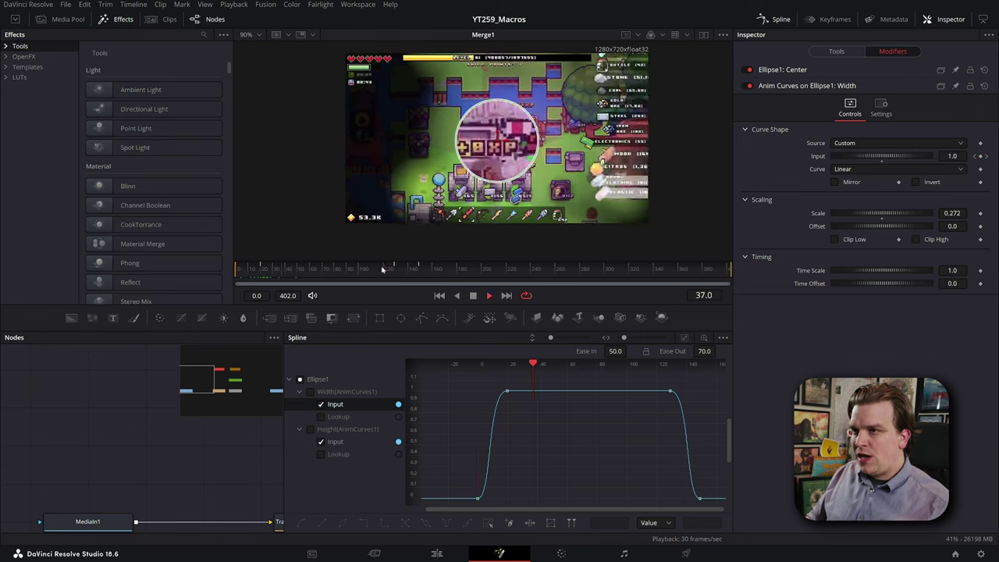
{"action": "left_click", "coordinate": [384, 269]}
{"action": "key", "text": "space"}
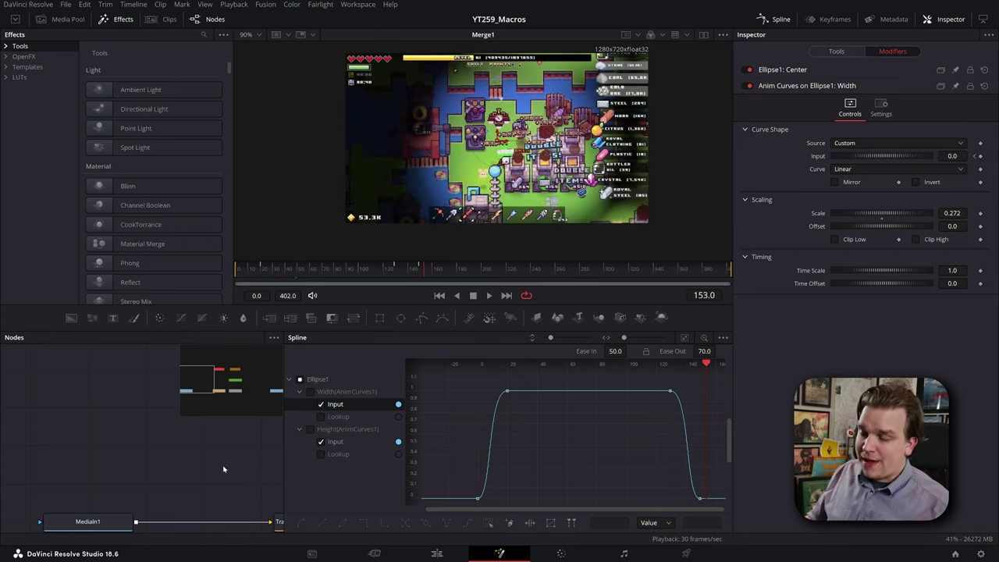
Step: Close the Spline editor, fit the node graph, and replay the comp from the start
{"action": "left_click", "coordinate": [213, 441]}
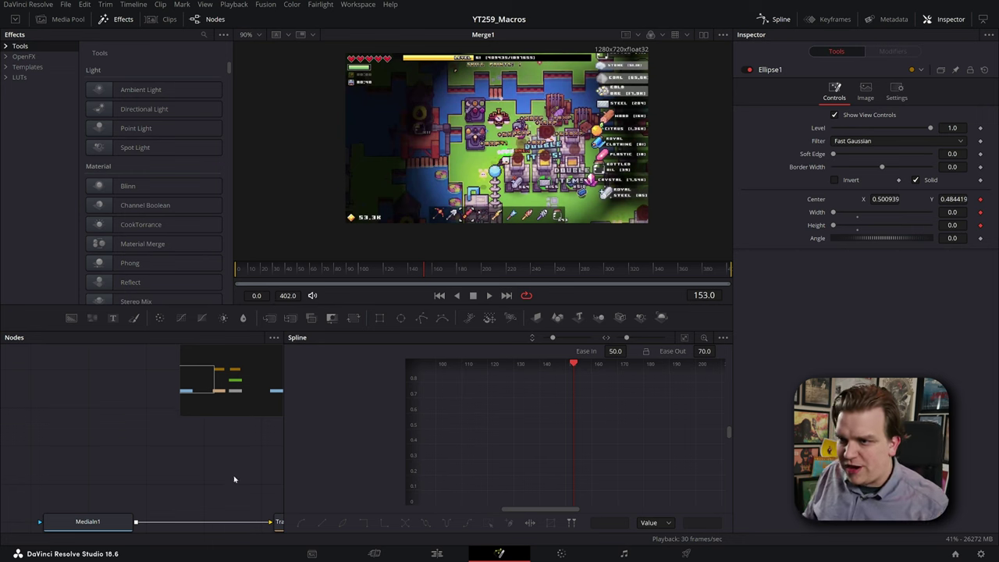
{"action": "key", "text": "F8"}
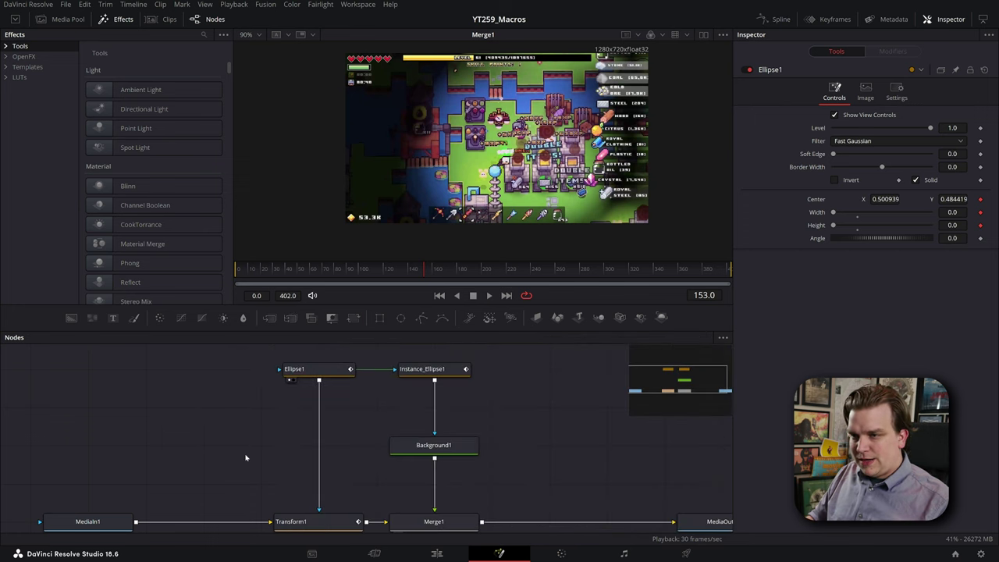
{"action": "key", "text": "ctrl+f"}
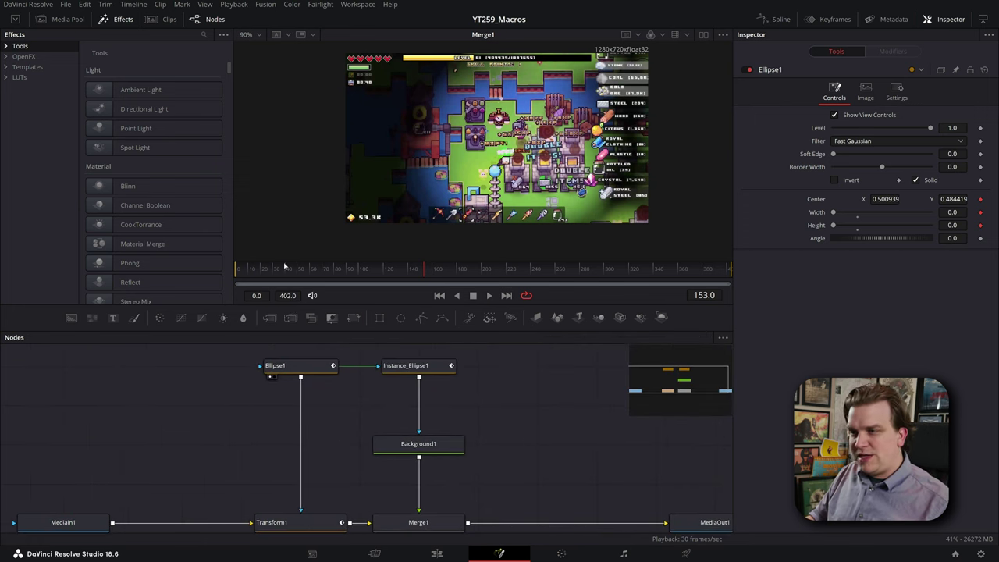
{"action": "key", "text": "Home"}
{"action": "key", "text": "space"}
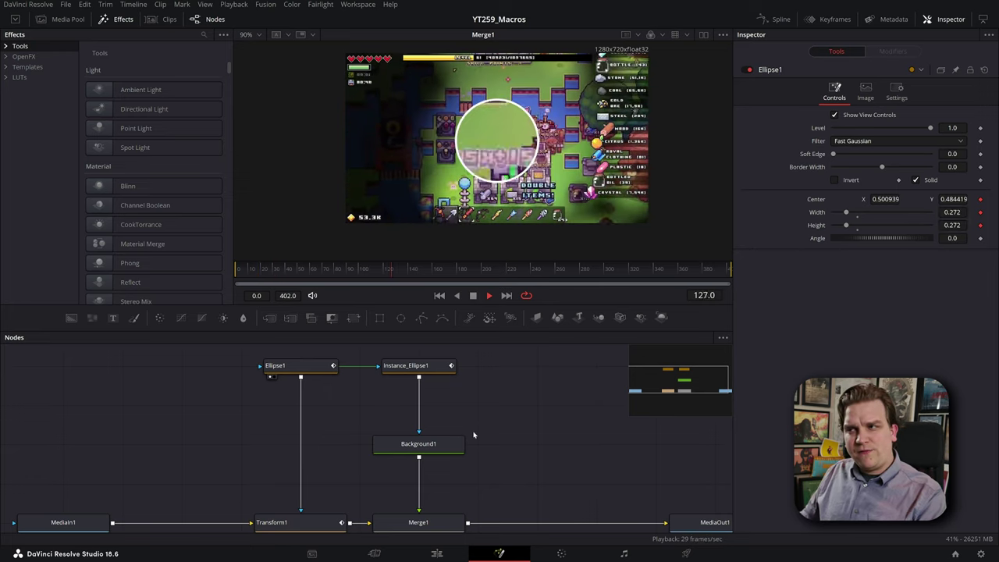
{"action": "key", "text": "space"}
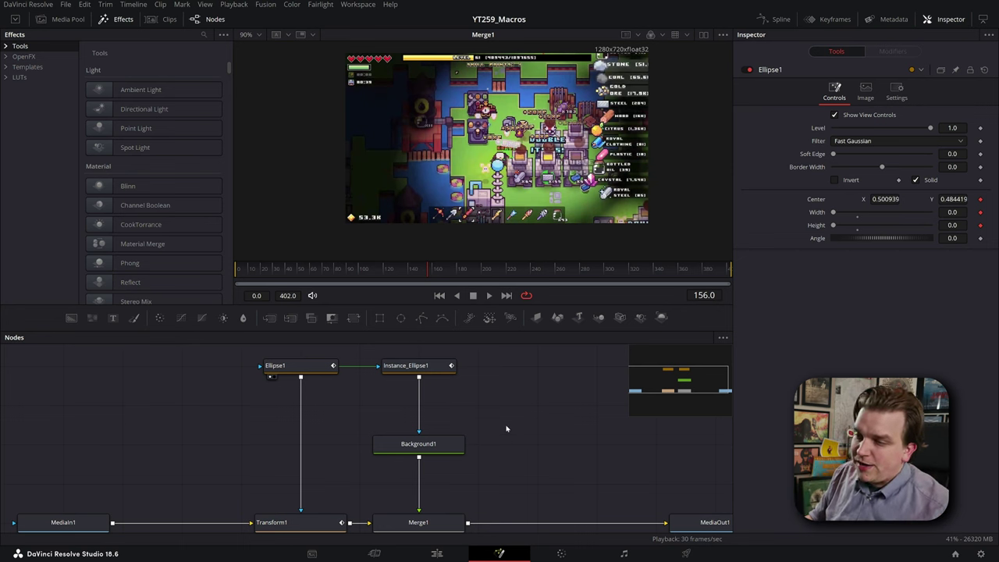
{"action": "scroll", "coordinate": [506, 429], "scroll_direction": "down", "scroll_amount": 4}
{"action": "scroll", "coordinate": [481, 431], "scroll_direction": "down", "scroll_amount": 3}
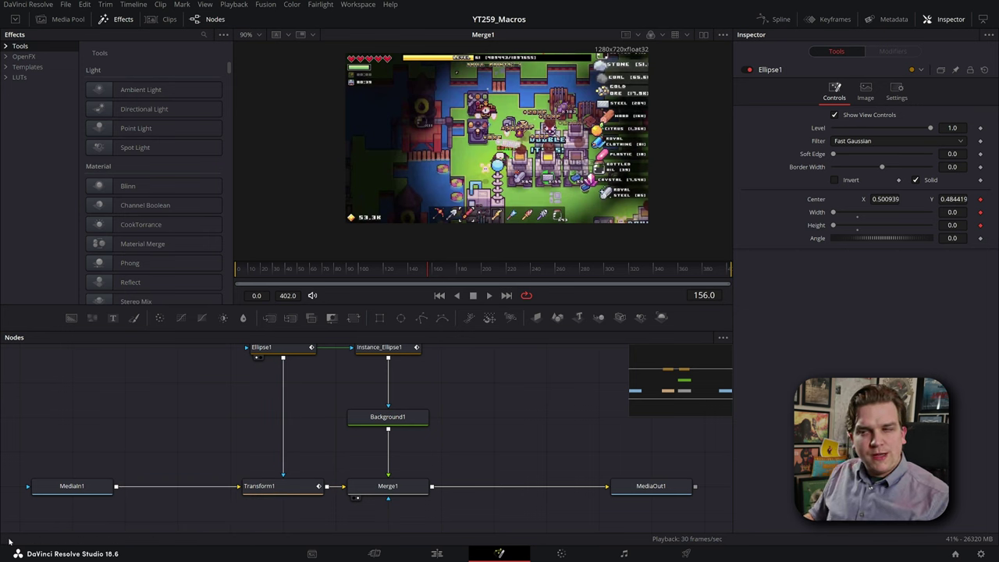
Step: Add a KeyframeStretcher node after Merge1 via the tool search
{"action": "left_click", "coordinate": [399, 492]}
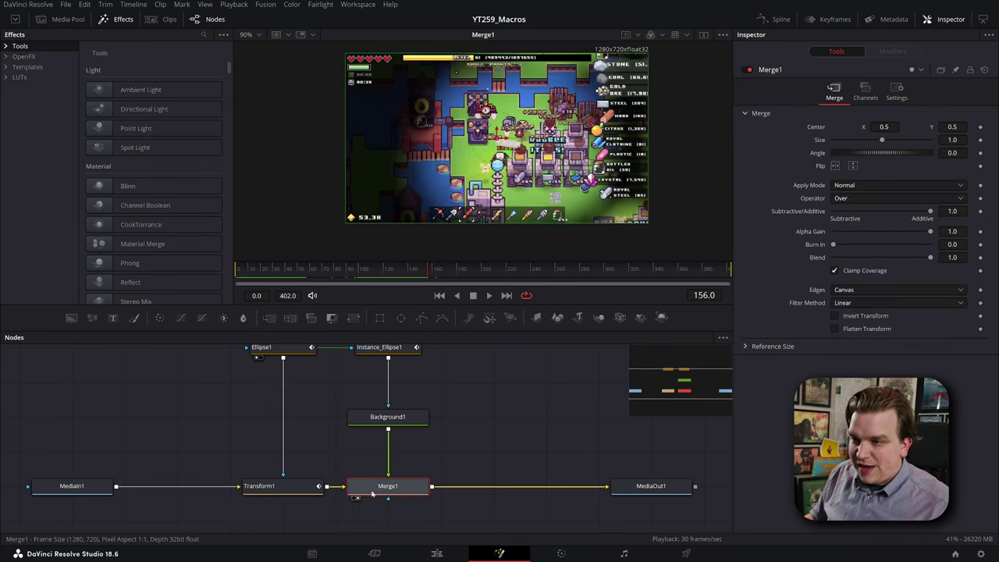
{"action": "key", "text": "shift+space"}
{"action": "type", "text": "key"}
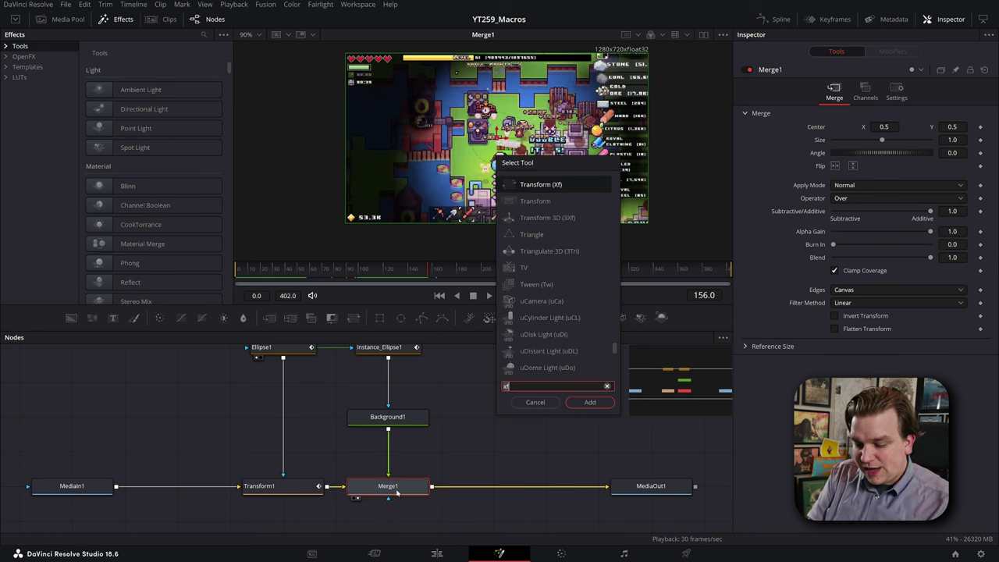
{"action": "key", "text": "Return"}
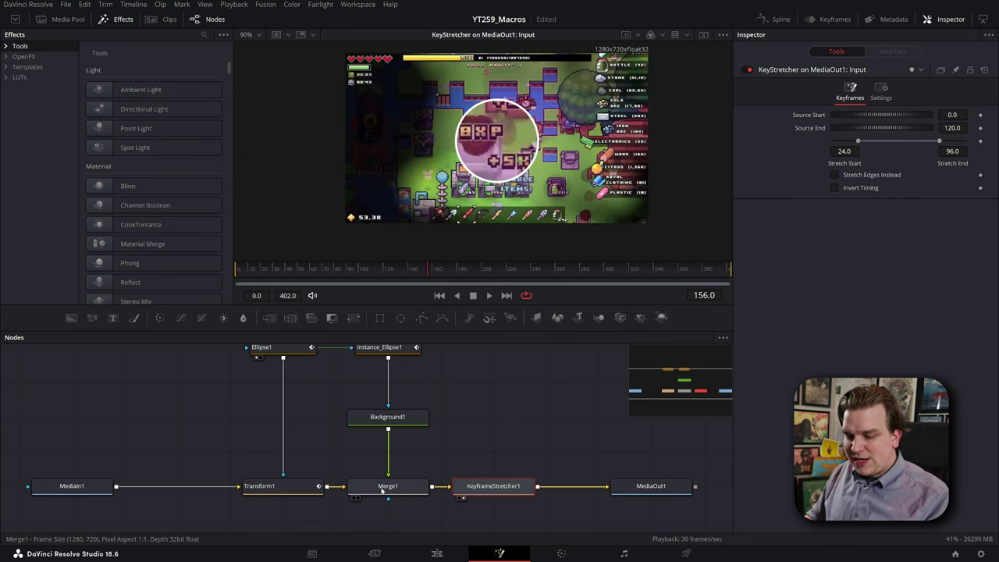
{"action": "left_click", "coordinate": [386, 486]}
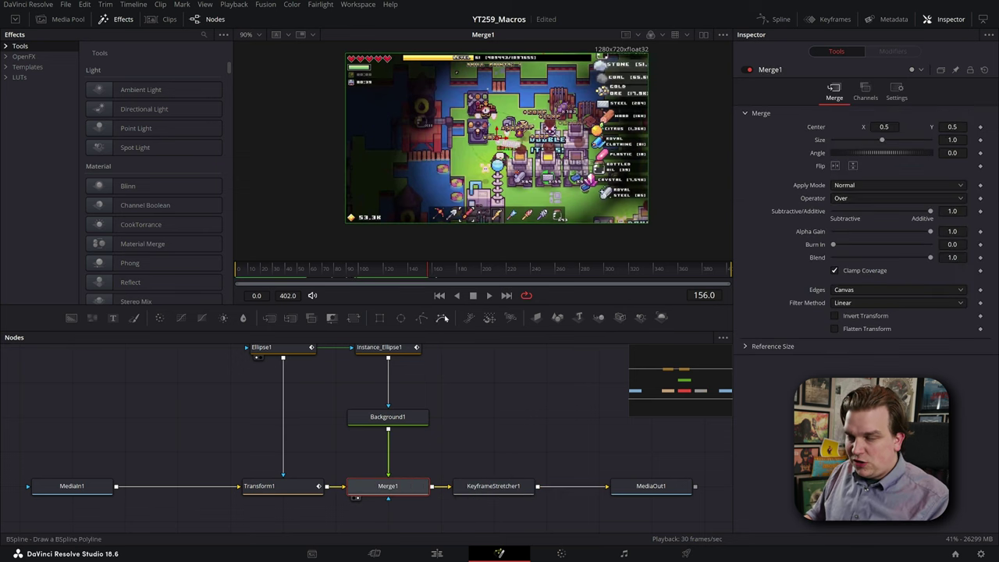
{"action": "left_click", "coordinate": [475, 490]}
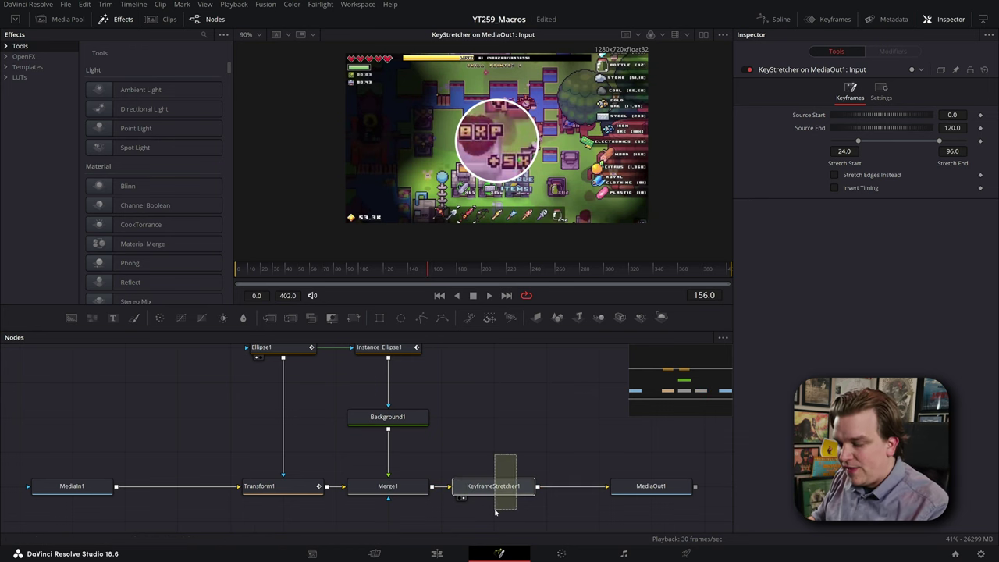
Step: Try KeyframeStretcher1 on the Ellipse1–Transform1 link, then undo, delete it and save
{"action": "left_click_drag", "start_coordinate": [485, 419], "coordinate": [502, 428]}
{"action": "left_click_drag", "start_coordinate": [504, 494], "coordinate": [297, 419]}
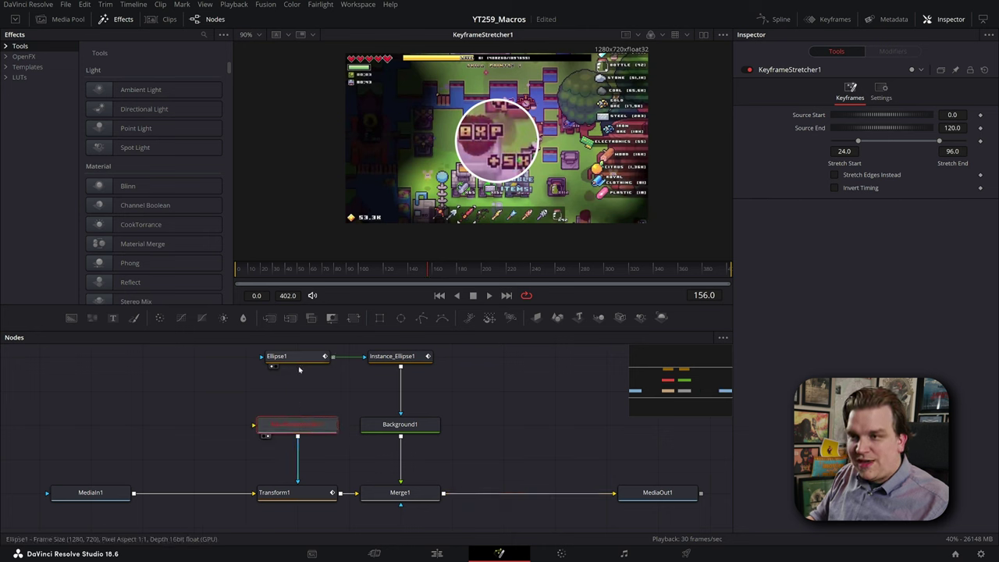
{"action": "scroll", "coordinate": [326, 363], "scroll_direction": "up", "scroll_amount": 1}
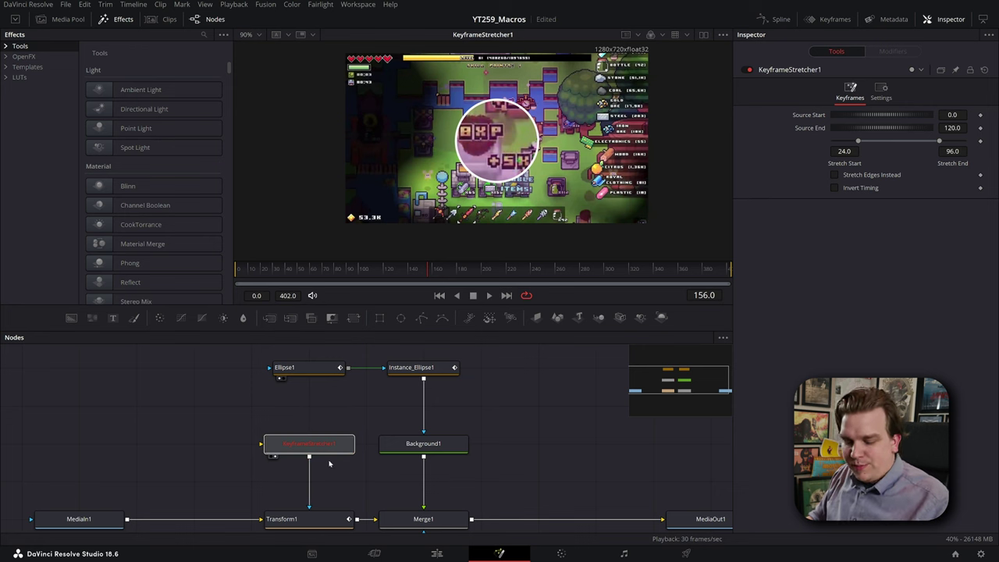
{"action": "key", "text": "ctrl+z"}
{"action": "left_click_drag", "start_coordinate": [213, 461], "coordinate": [242, 404]}
{"action": "key", "text": "Delete"}
{"action": "key", "text": "ctrl+s"}
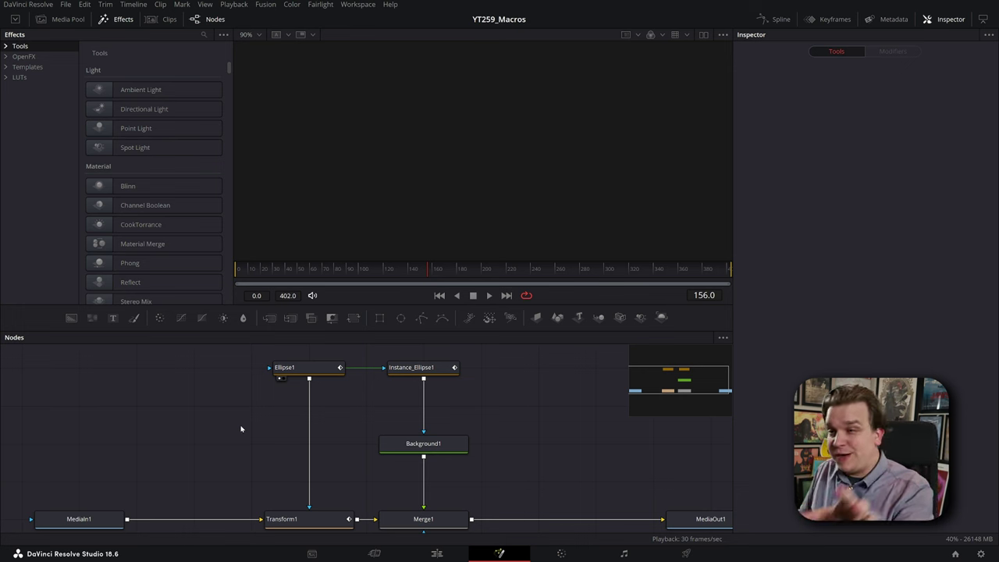
Step: Show Ellipse1's modifiers and view the merged composite at frame 104
{"action": "left_click", "coordinate": [293, 367]}
{"action": "left_click", "coordinate": [894, 51]}
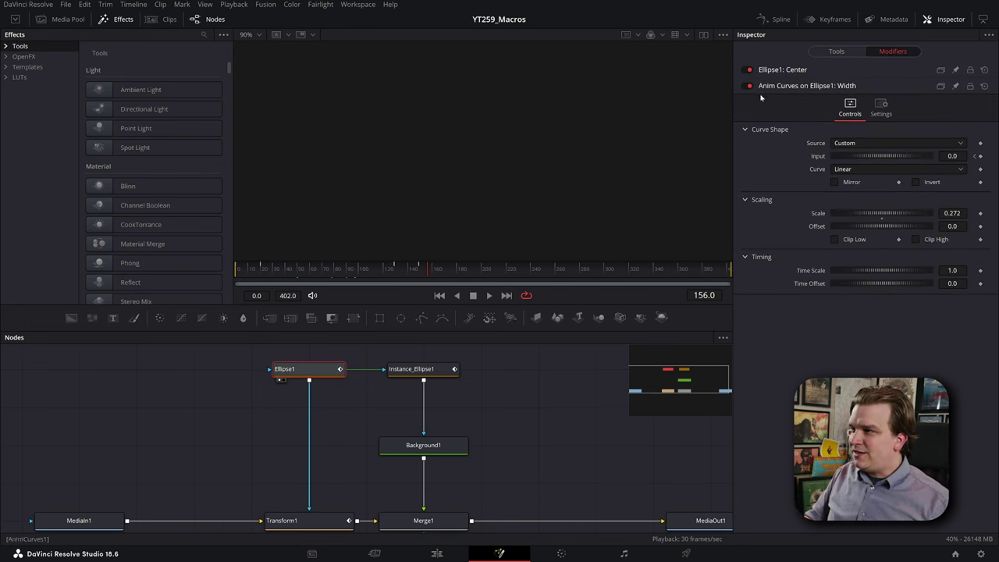
{"action": "left_click_drag", "start_coordinate": [443, 513], "coordinate": [443, 245]}
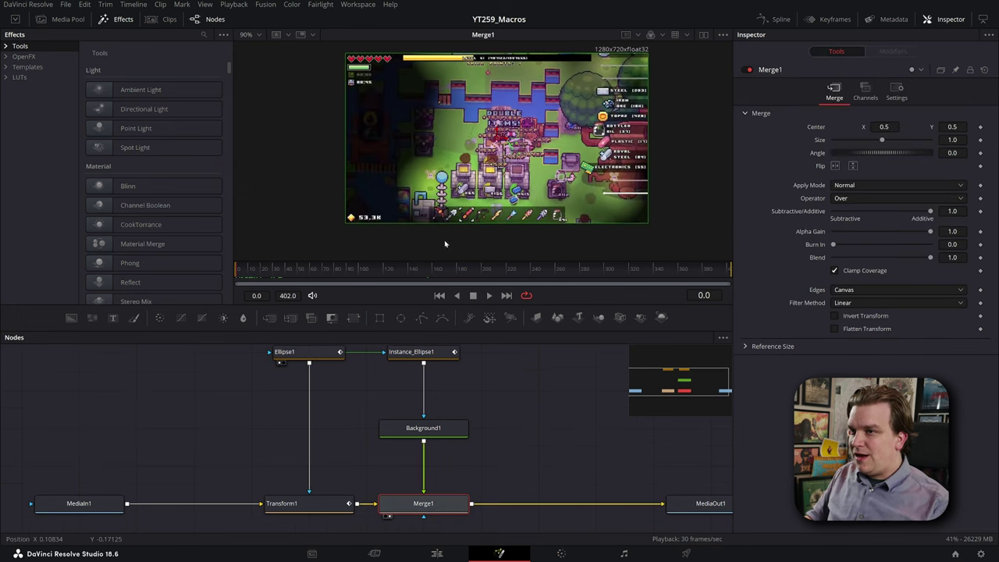
{"action": "left_click_drag", "start_coordinate": [275, 265], "coordinate": [364, 268]}
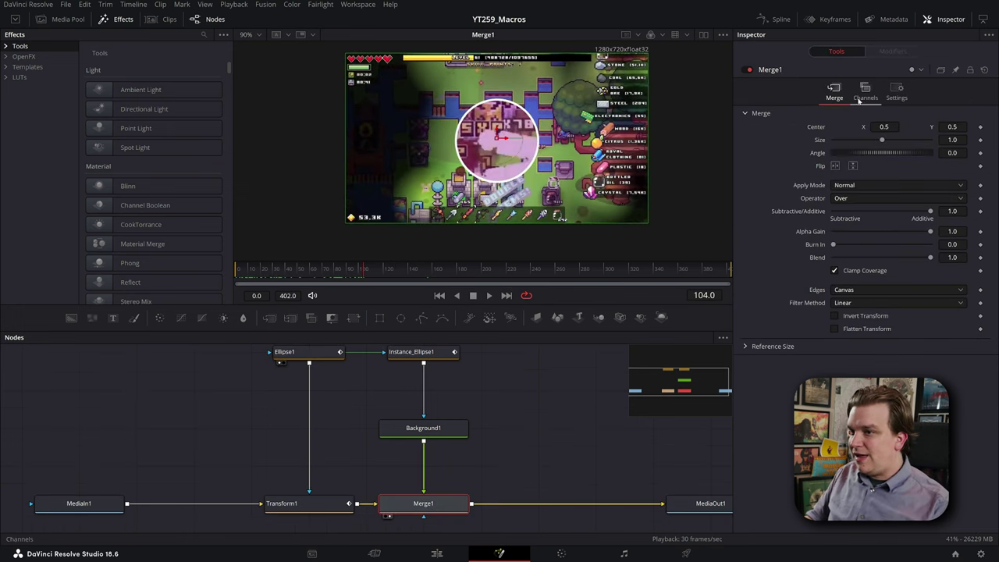
Step: Insert a Keyframe Stretcher on the ellipse width's Anim Curves Input
{"action": "left_click", "coordinate": [320, 357]}
{"action": "left_click", "coordinate": [893, 50]}
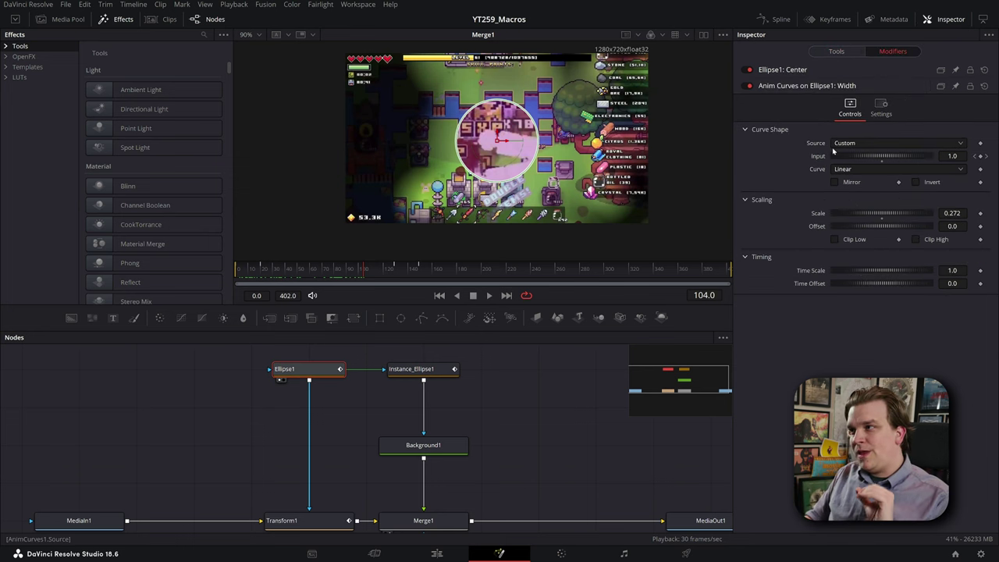
{"action": "right_click", "coordinate": [821, 158]}
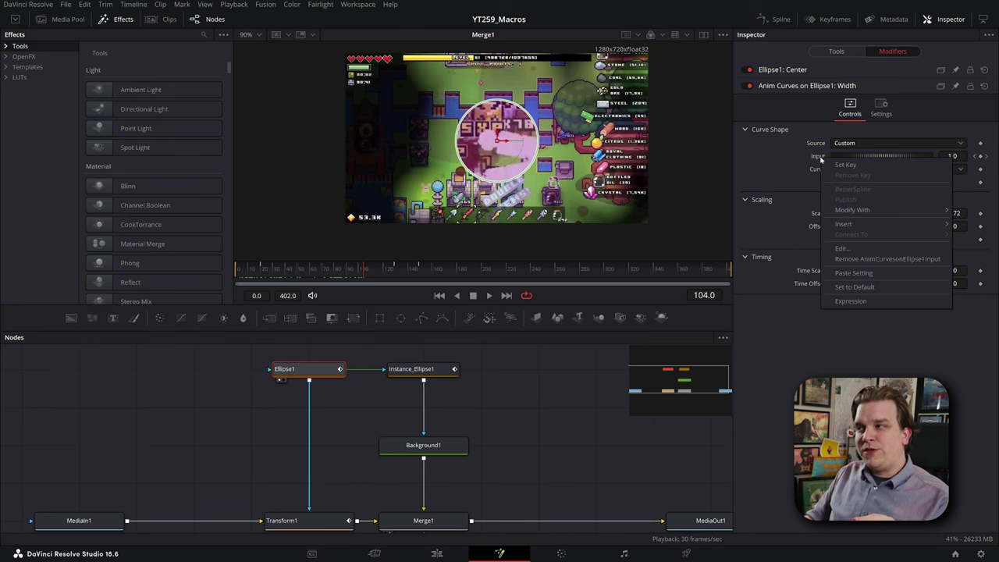
{"action": "mouse_move", "coordinate": [860, 228]}
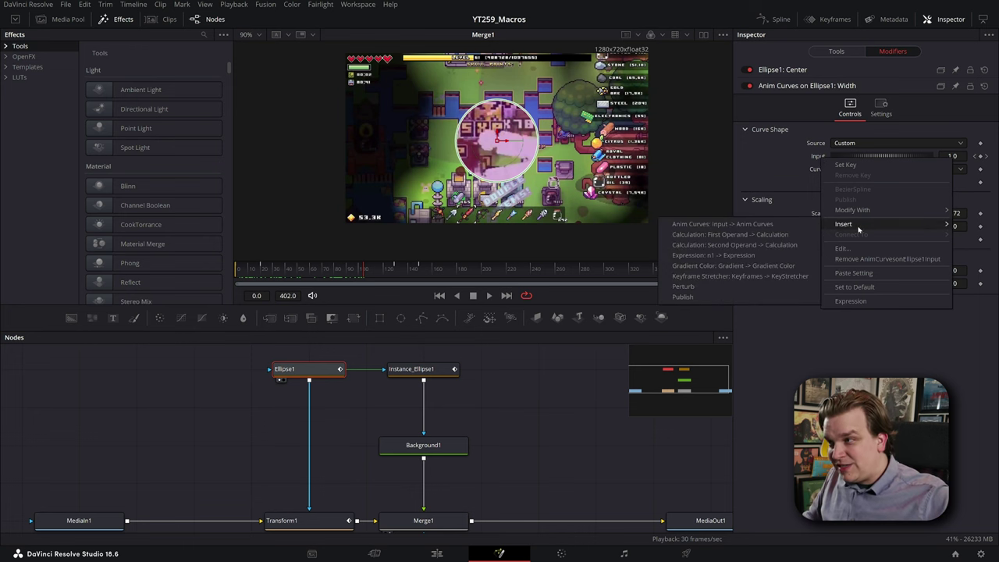
{"action": "left_click", "coordinate": [773, 278]}
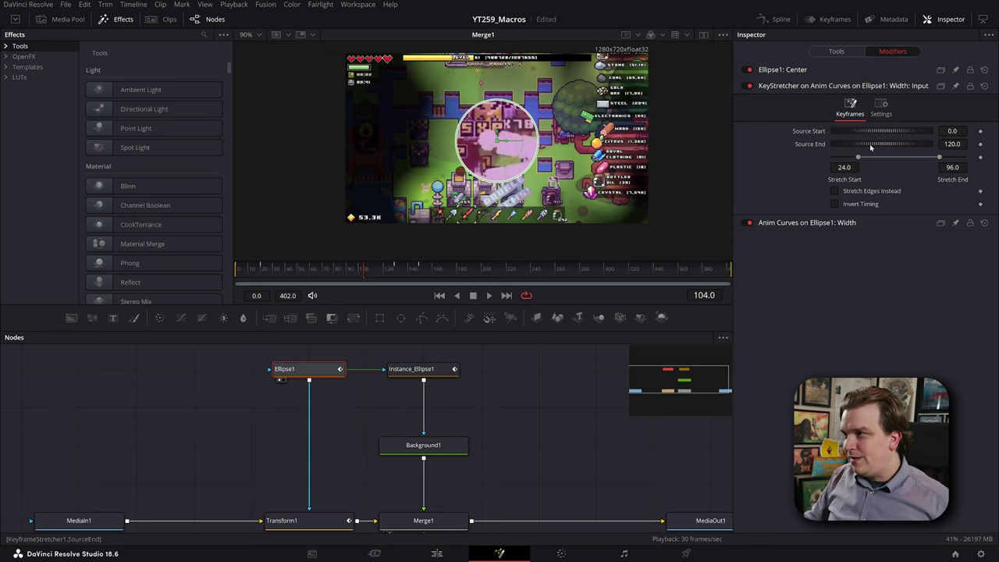
Step: Enter Source End 150, Stretch Start 21 and Stretch End 128 in the lens-width KeyStretcher
{"action": "left_click", "coordinate": [954, 144]}
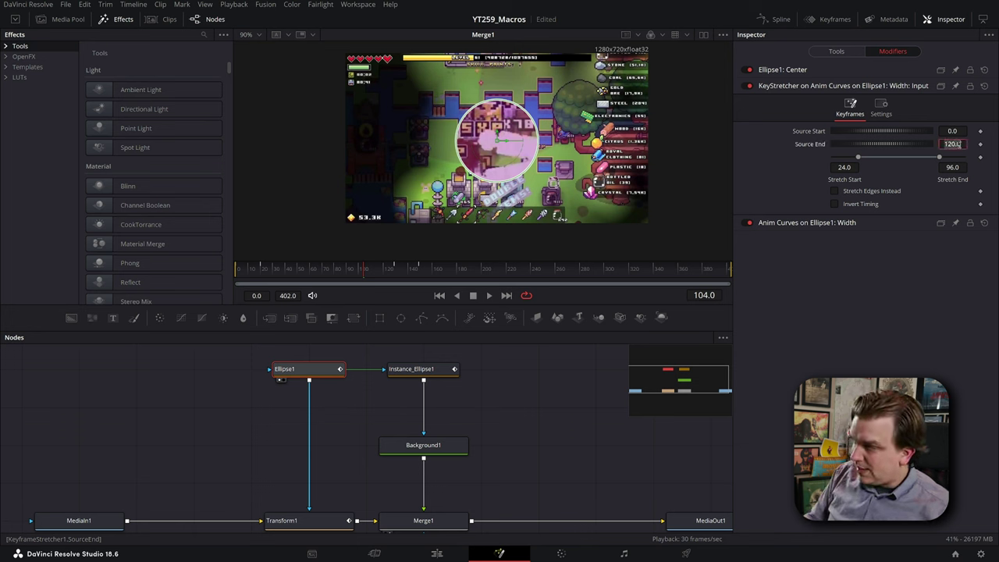
{"action": "type", "text": "150"}
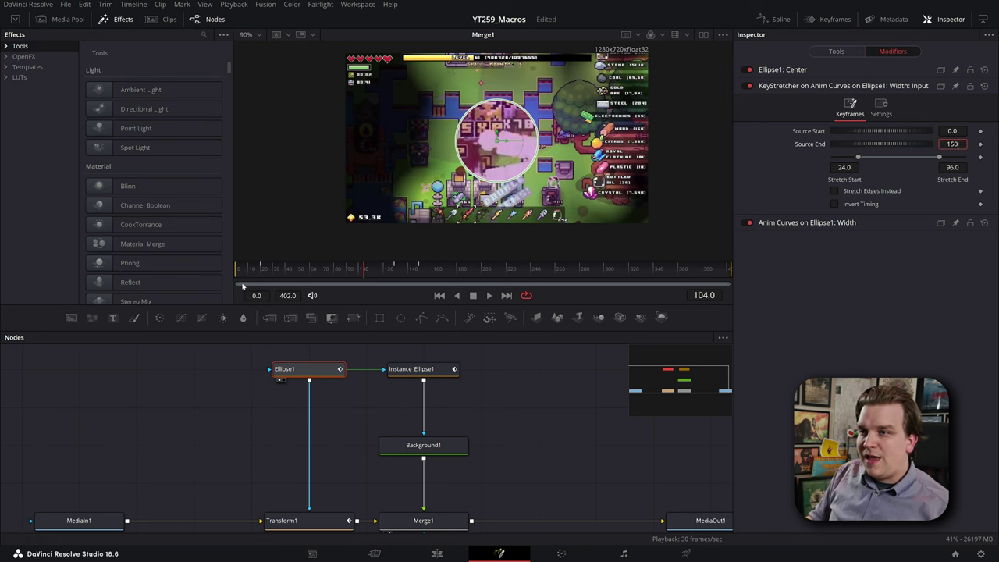
{"action": "left_click", "coordinate": [845, 167]}
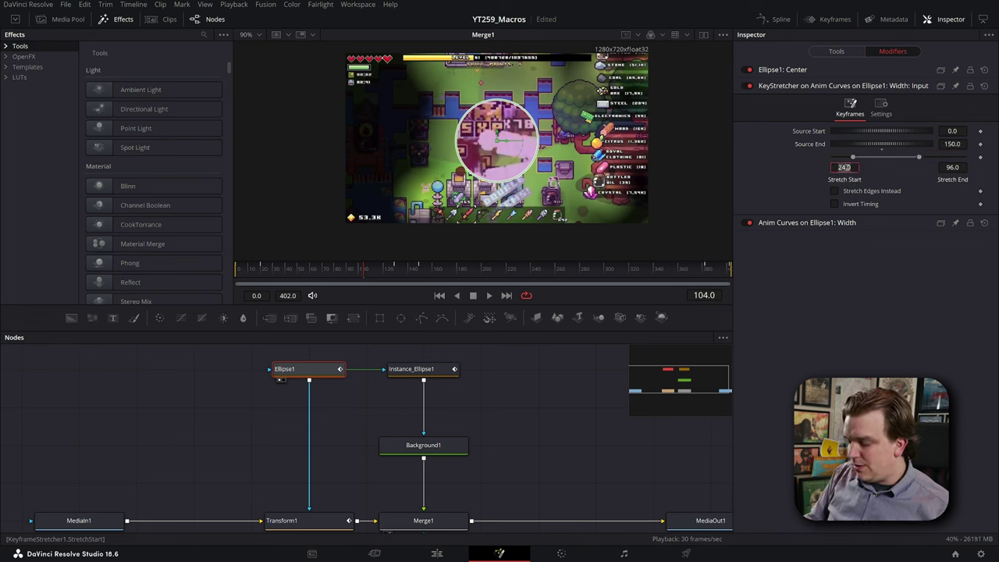
{"action": "type", "text": "21"}
{"action": "key", "text": "Tab"}
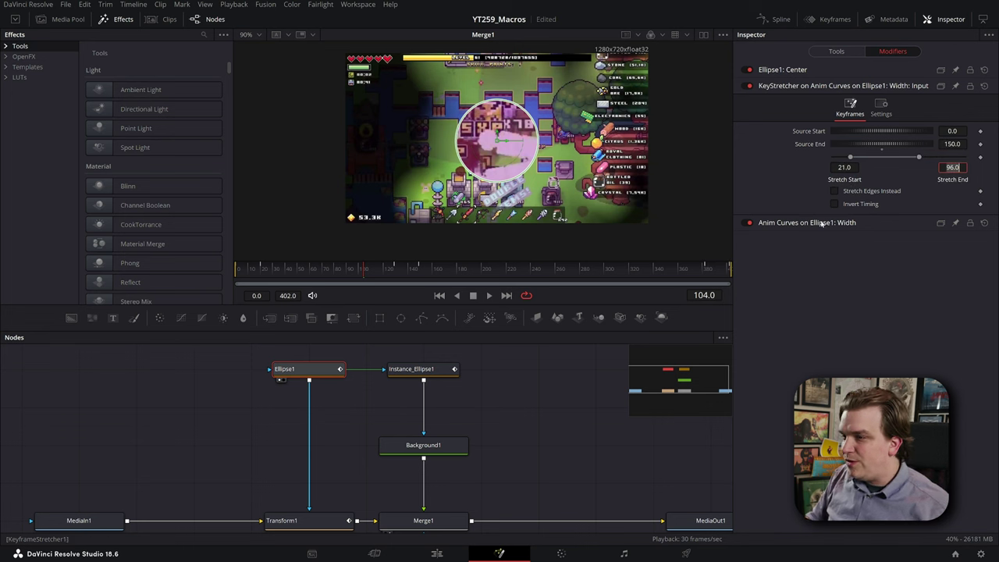
{"action": "left_click", "coordinate": [395, 273]}
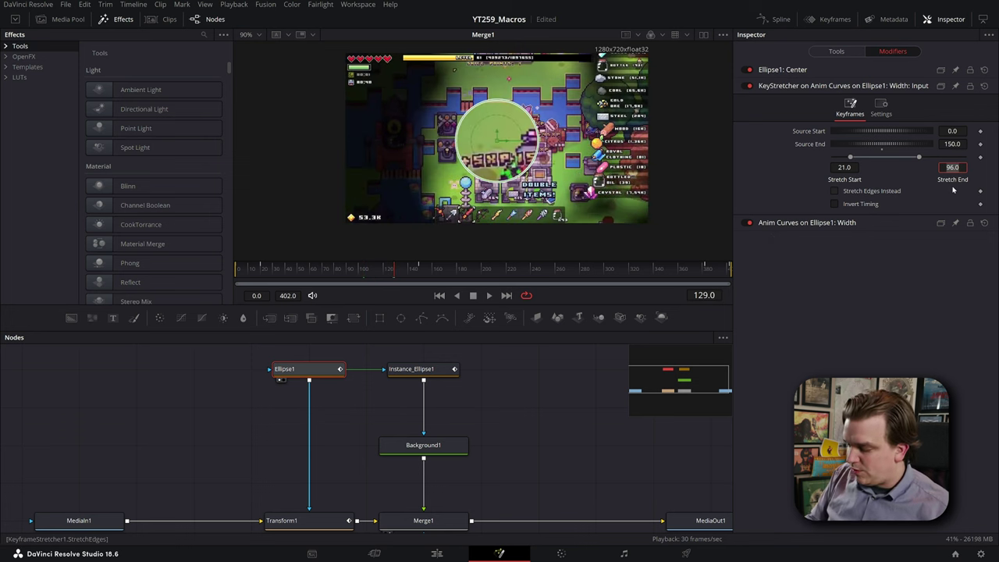
{"action": "type", "text": "128"}
{"action": "key", "text": "Return"}
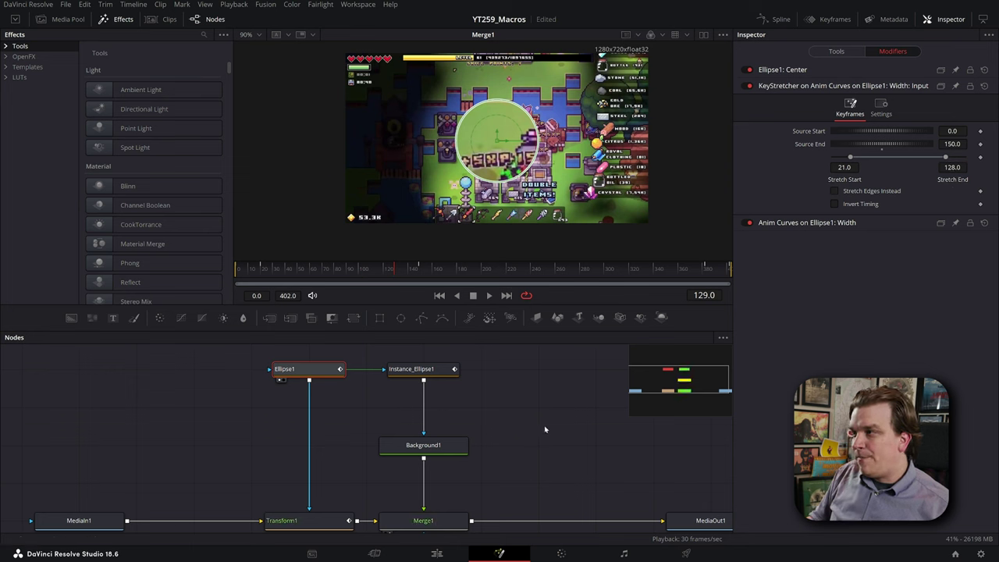
{"action": "scroll", "coordinate": [543, 428], "scroll_direction": "down", "scroll_amount": 3}
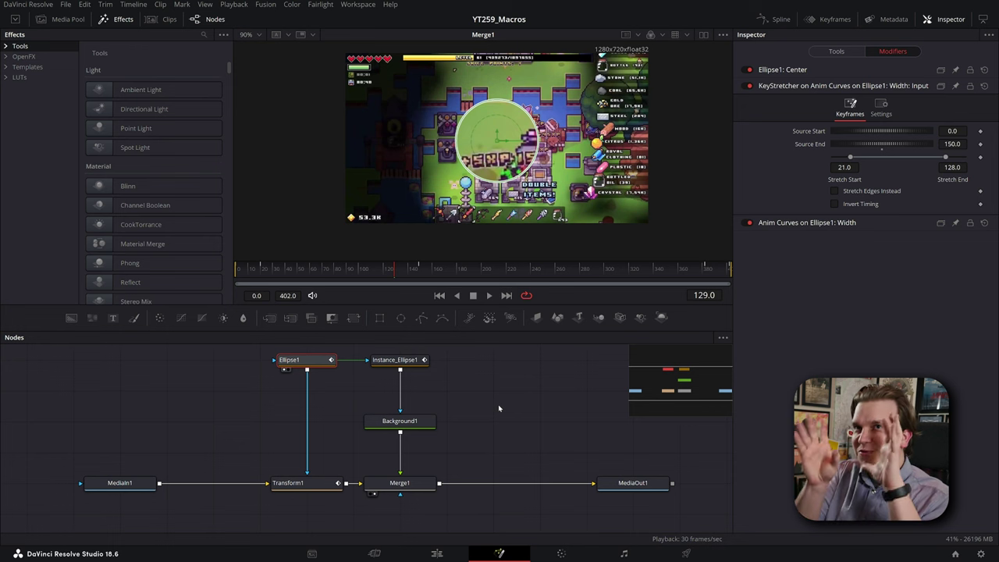
Step: View MediaOut1 and scrub from frame 0 through the clip to review the lens
{"action": "left_click", "coordinate": [623, 484]}
{"action": "key", "text": "1"}
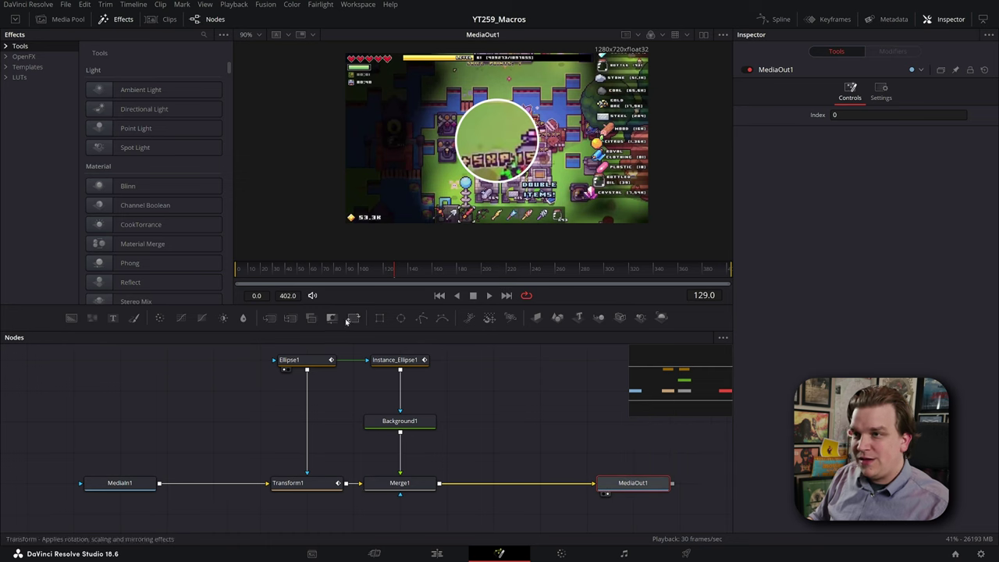
{"action": "left_click", "coordinate": [233, 277]}
{"action": "left_click_drag", "start_coordinate": [233, 277], "coordinate": [735, 326]}
{"action": "left_click", "coordinate": [480, 401]}
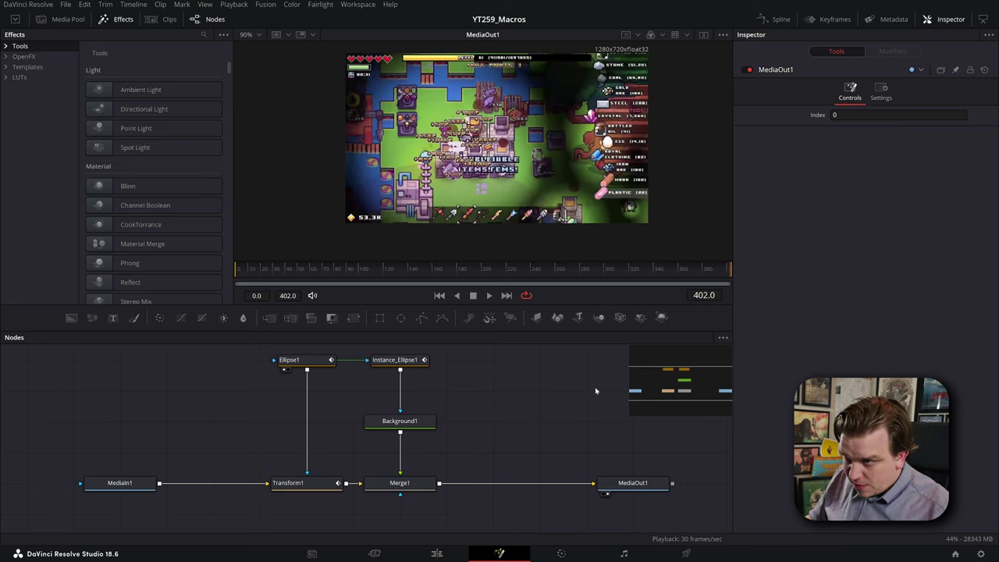
{"action": "scroll", "coordinate": [569, 422], "scroll_direction": "down", "scroll_amount": 2}
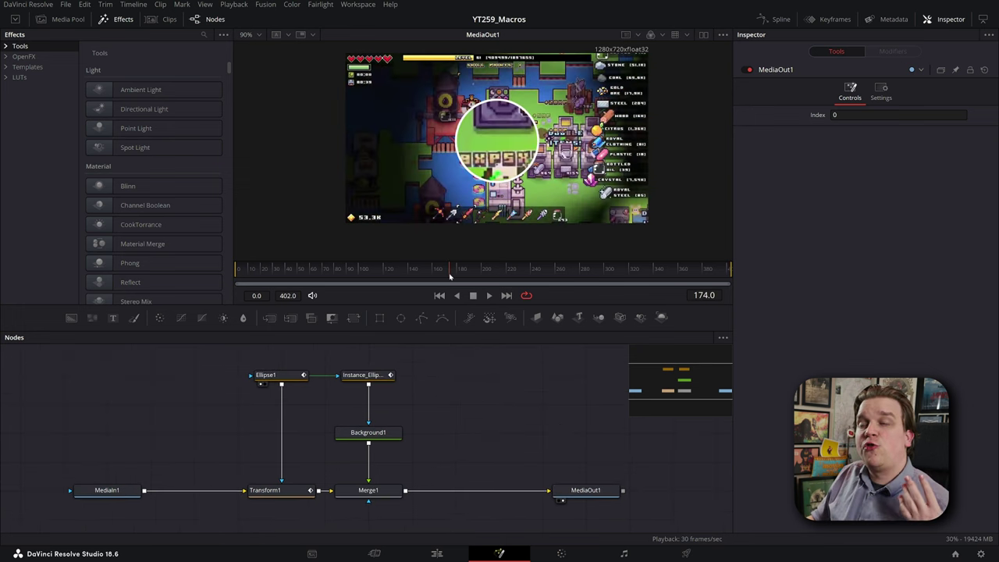
Step: Review the Transform1, Ellipse1, Instance_Ellipse1, Background1 and Merge1 settings
{"action": "left_click", "coordinate": [278, 494]}
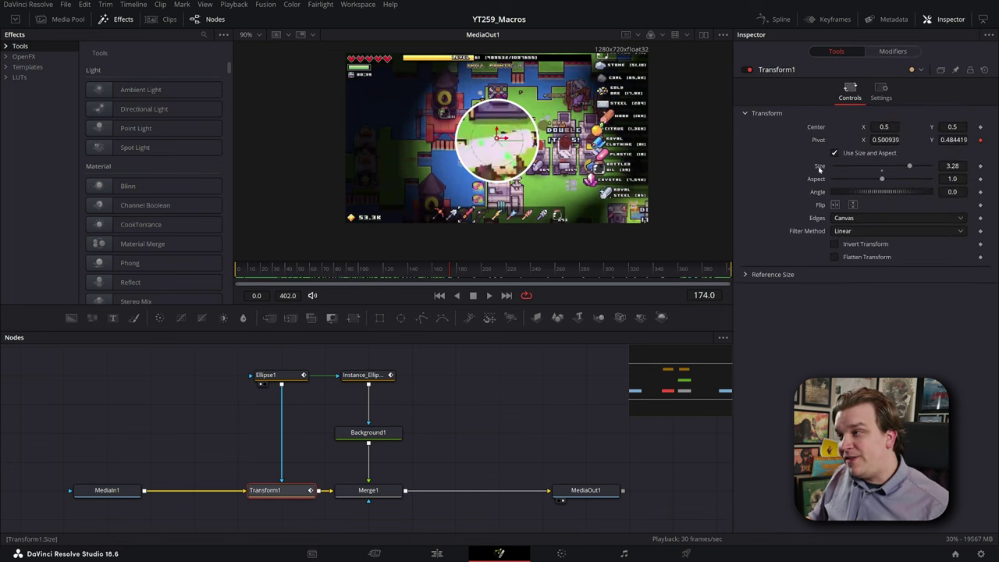
{"action": "left_click", "coordinate": [275, 377]}
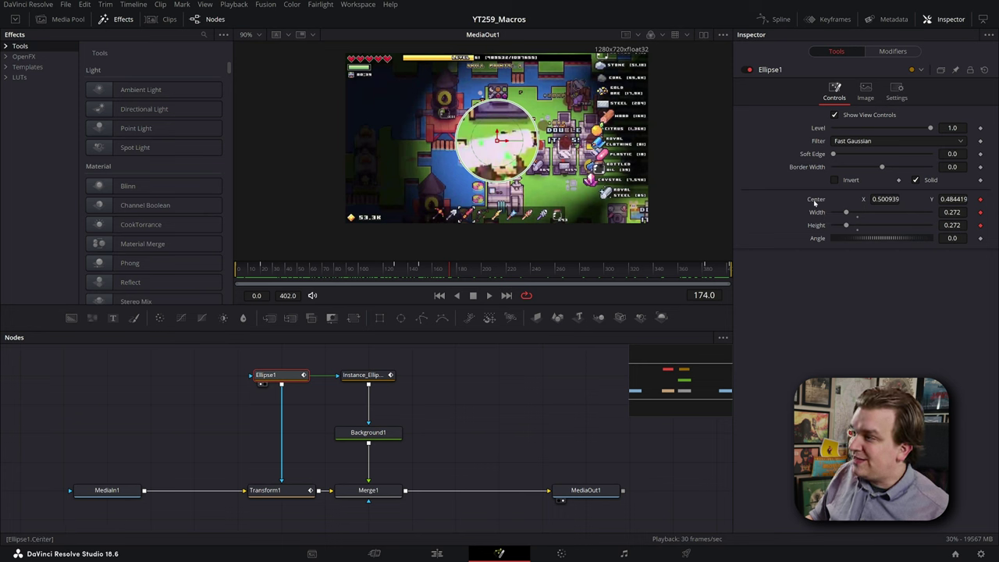
{"action": "left_click", "coordinate": [372, 378]}
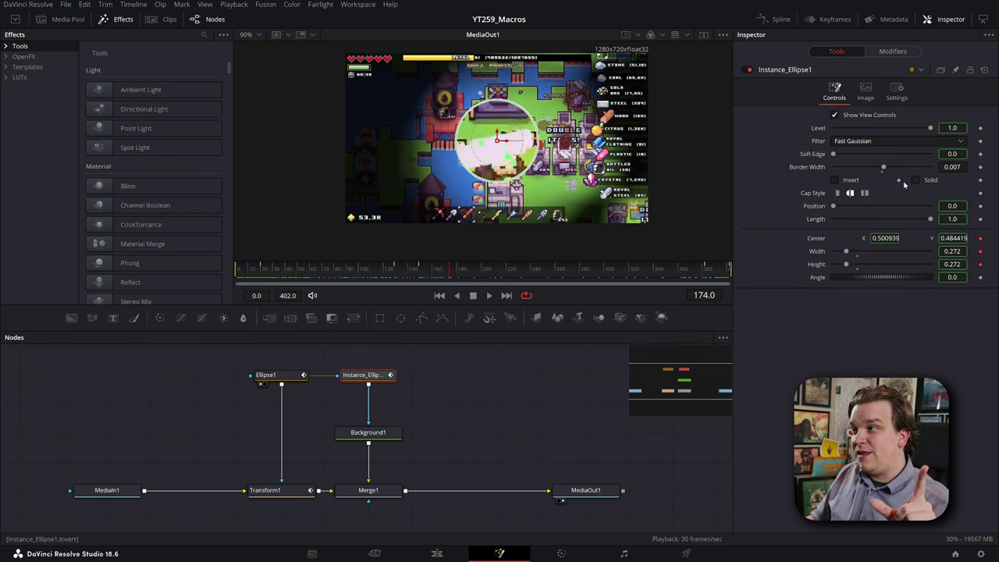
{"action": "left_click", "coordinate": [387, 433]}
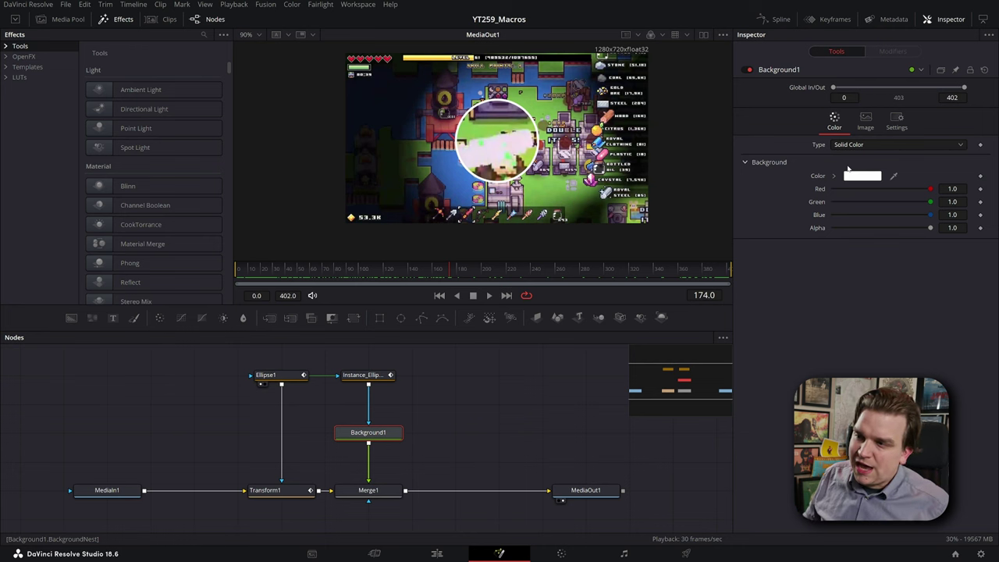
{"action": "left_click", "coordinate": [369, 490]}
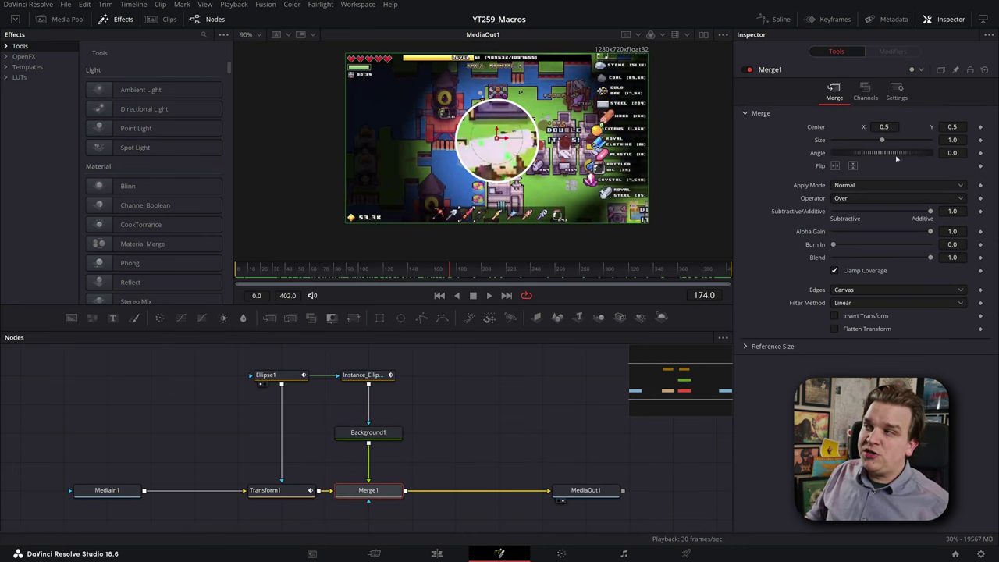
{"action": "left_click", "coordinate": [899, 98]}
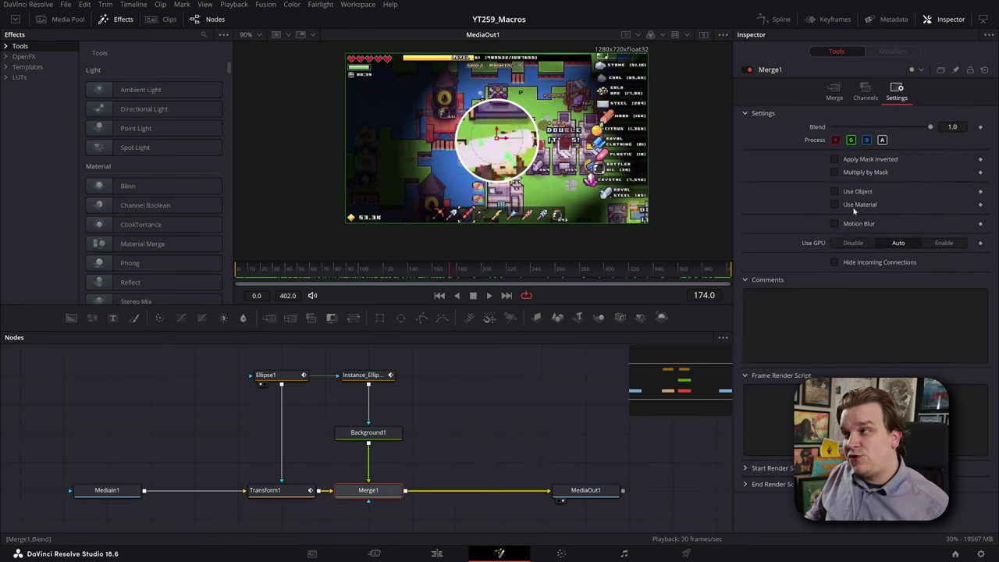
Step: Test lowering Merge1's Blend, revert to full blend, and box-select the five lens nodes
{"action": "left_click_drag", "start_coordinate": [930, 126], "coordinate": [716, 226]}
{"action": "key", "text": "ctrl+z"}
{"action": "key", "text": "ctrl+shift+z"}
{"action": "key", "text": "ctrl+z"}
{"action": "key", "text": "ctrl+shift+z"}
{"action": "key", "text": "ctrl+z"}
{"action": "key", "text": "ctrl+shift+z"}
{"action": "key", "text": "ctrl+z"}
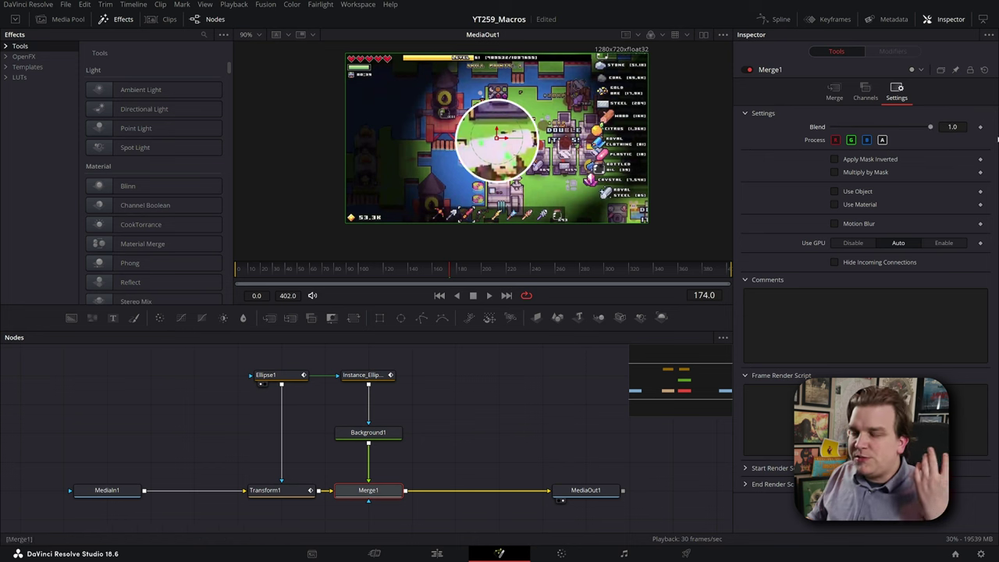
{"action": "key", "text": "ctrl+shift+z"}
{"action": "key", "text": "ctrl+z"}
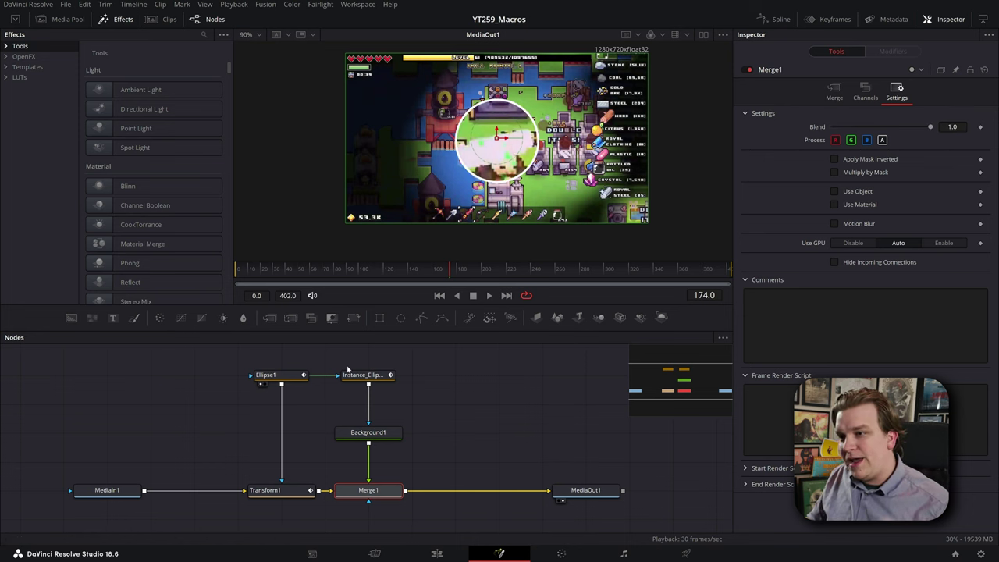
{"action": "left_click", "coordinate": [361, 374]}
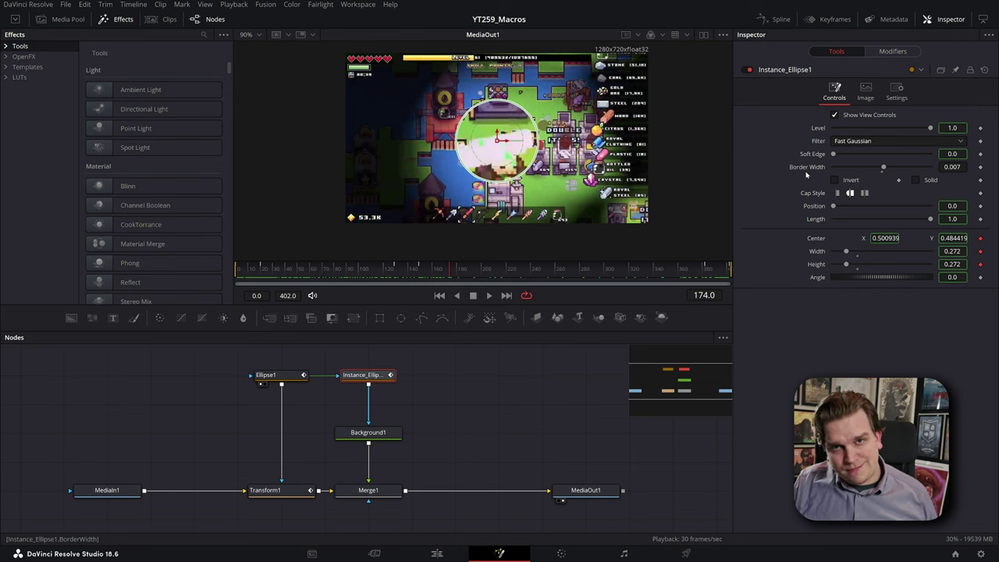
{"action": "left_click_drag", "start_coordinate": [227, 351], "coordinate": [402, 521]}
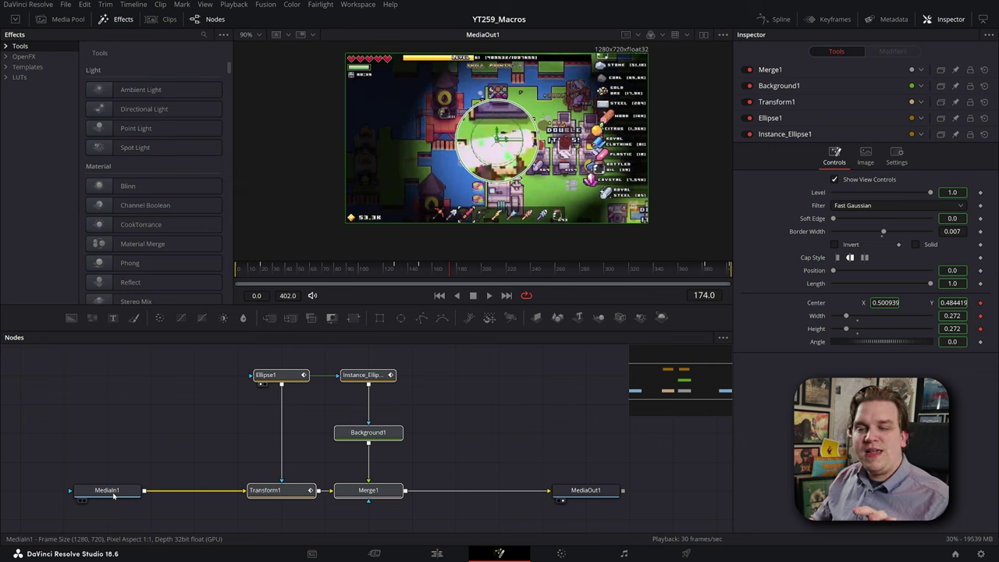
Step: Create a macro from the selected nodes and name it Demo_EFFECT
{"action": "right_click", "coordinate": [272, 498]}
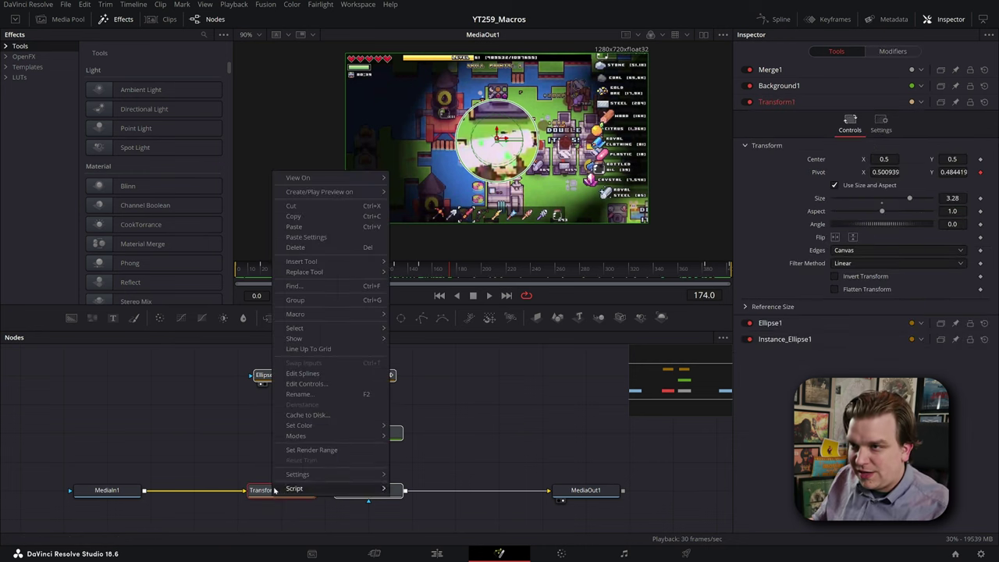
{"action": "mouse_move", "coordinate": [307, 314]}
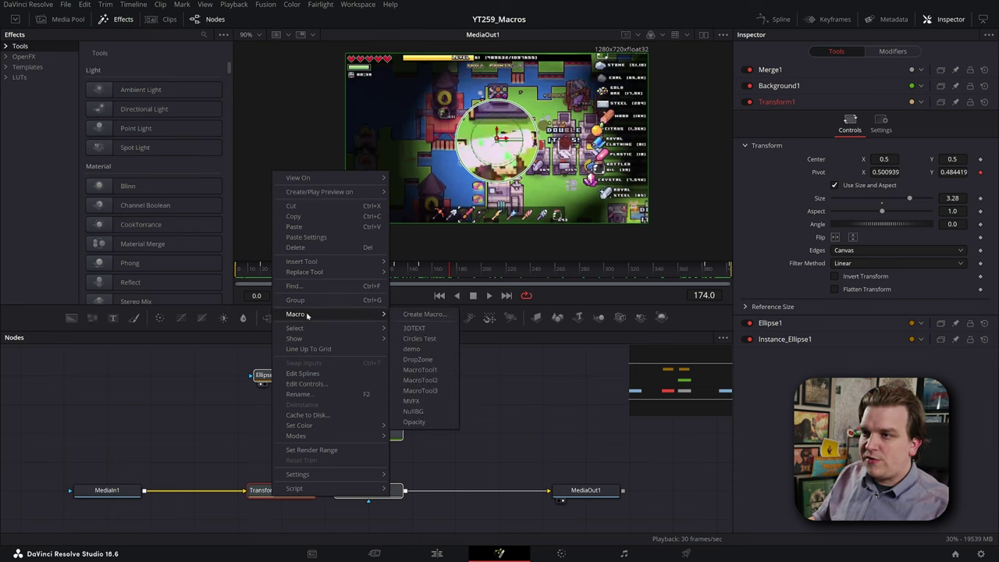
{"action": "left_click", "coordinate": [424, 314]}
{"action": "left_click", "coordinate": [300, 72]}
{"action": "double_click", "coordinate": [288, 74]}
{"action": "type", "text": "D"}
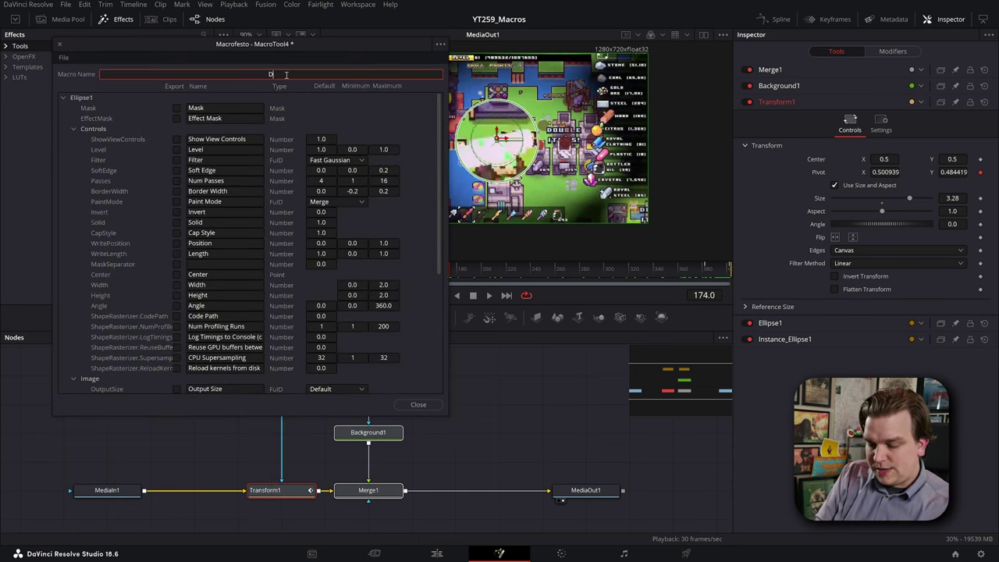
{"action": "type", "text": "emo_EFFECT"}
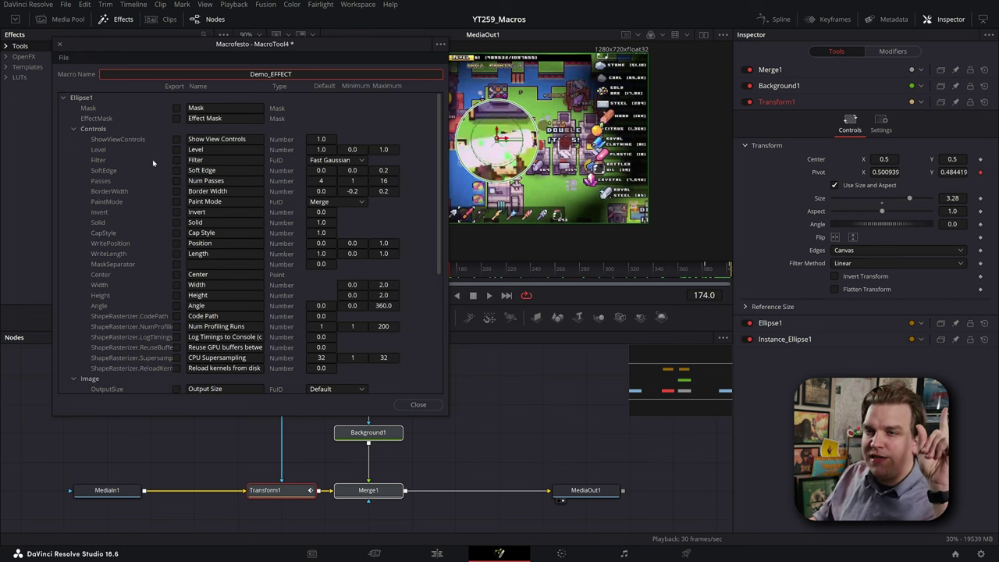
Step: Export Ellipse1's Center input and rename it Zoom Center
{"action": "left_click", "coordinate": [74, 129]}
{"action": "left_click", "coordinate": [74, 128]}
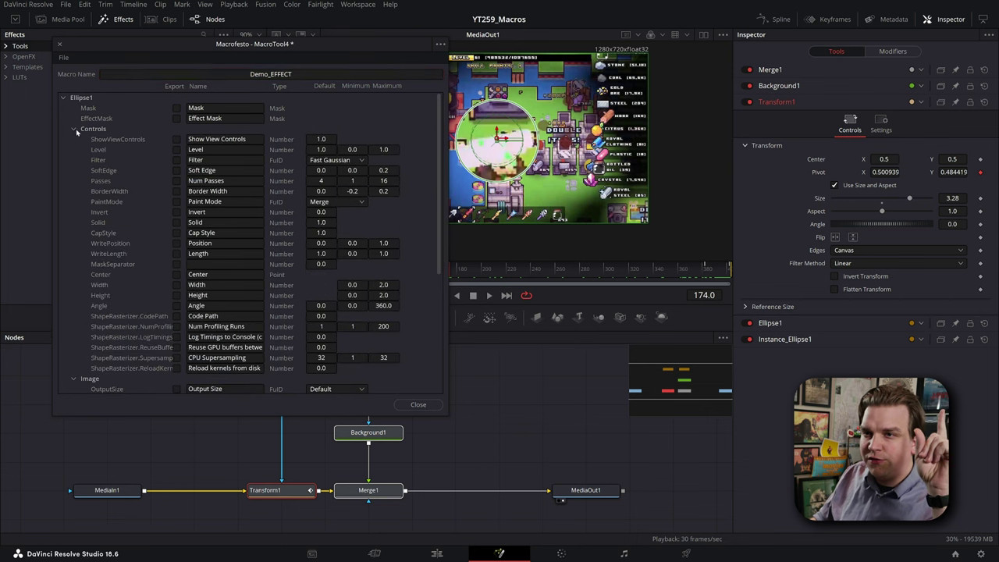
{"action": "left_click", "coordinate": [176, 275]}
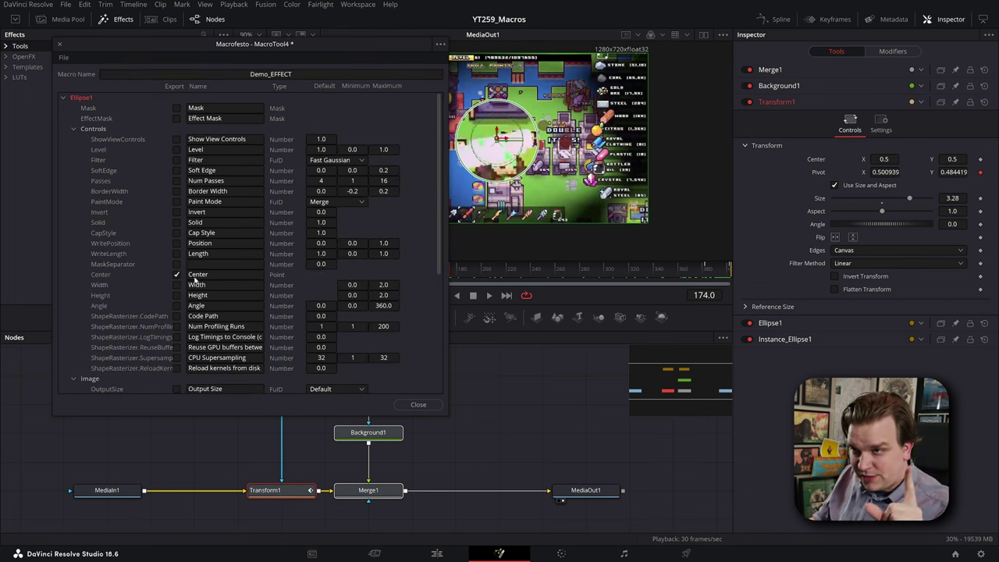
{"action": "double_click", "coordinate": [198, 275]}
{"action": "type", "text": "Zoom Center"}
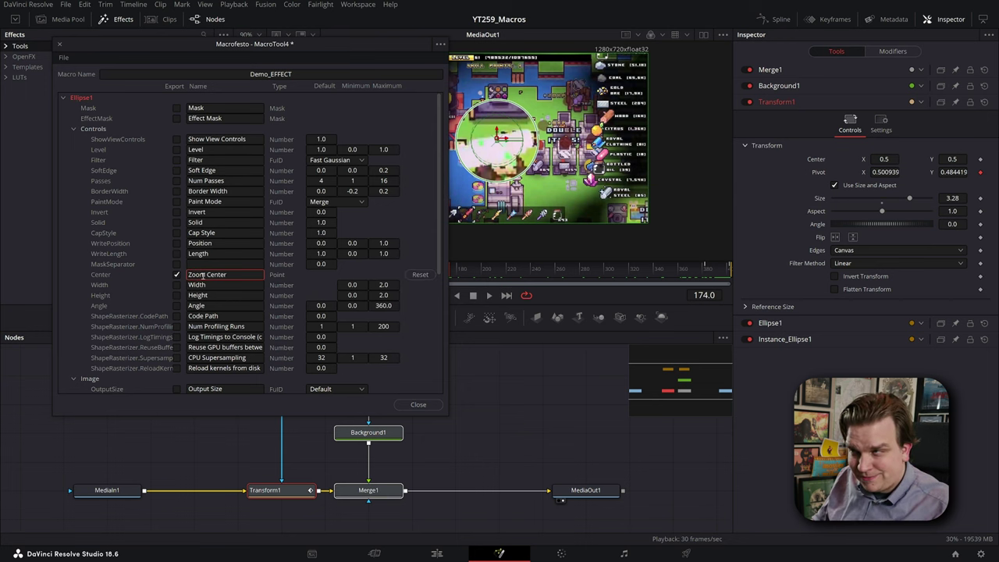
{"action": "left_click", "coordinate": [64, 98]}
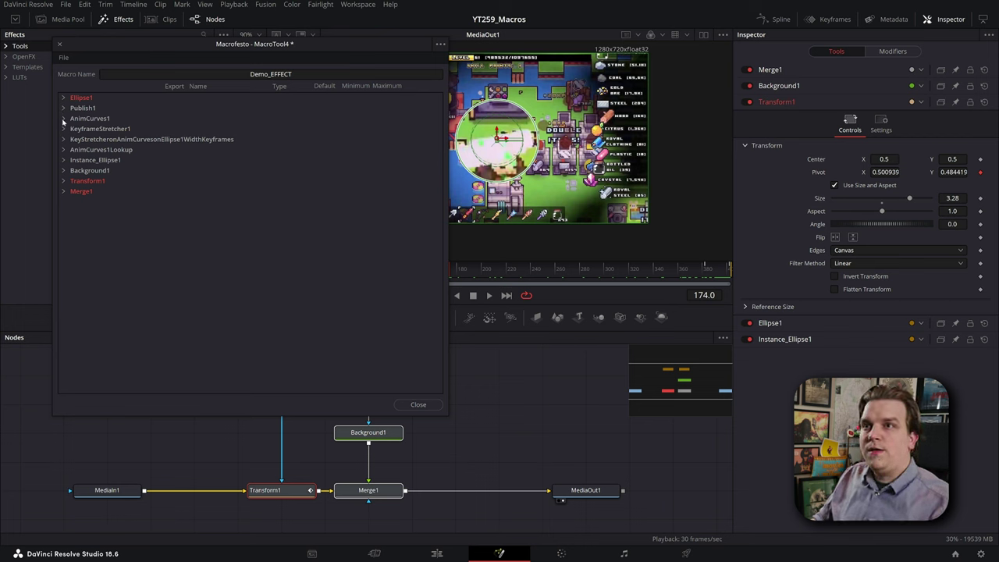
Step: Export the AnimCurves1 Scale input in the macro editor and rename it Circle Size
{"action": "left_click", "coordinate": [63, 119]}
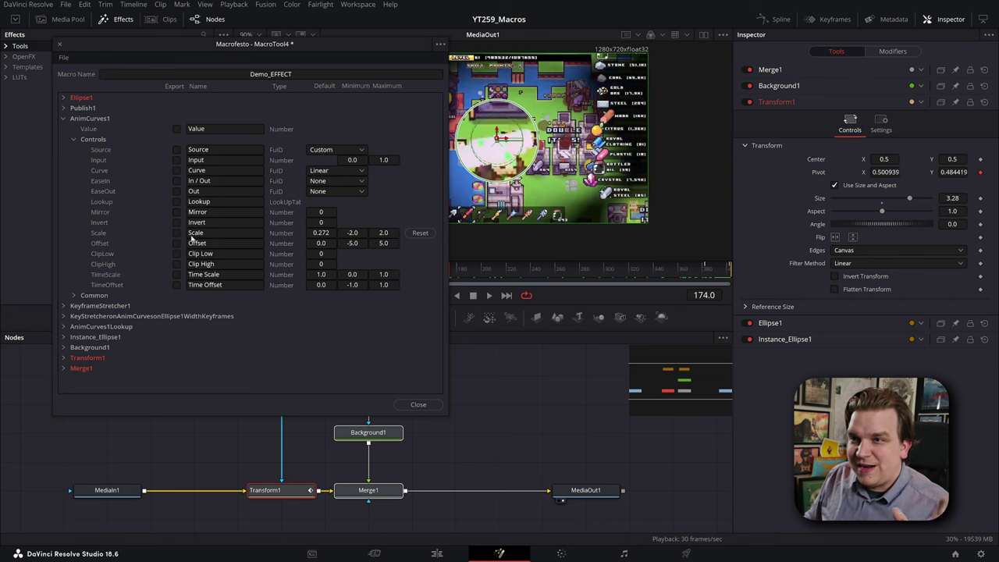
{"action": "left_click", "coordinate": [177, 232]}
{"action": "double_click", "coordinate": [203, 232]}
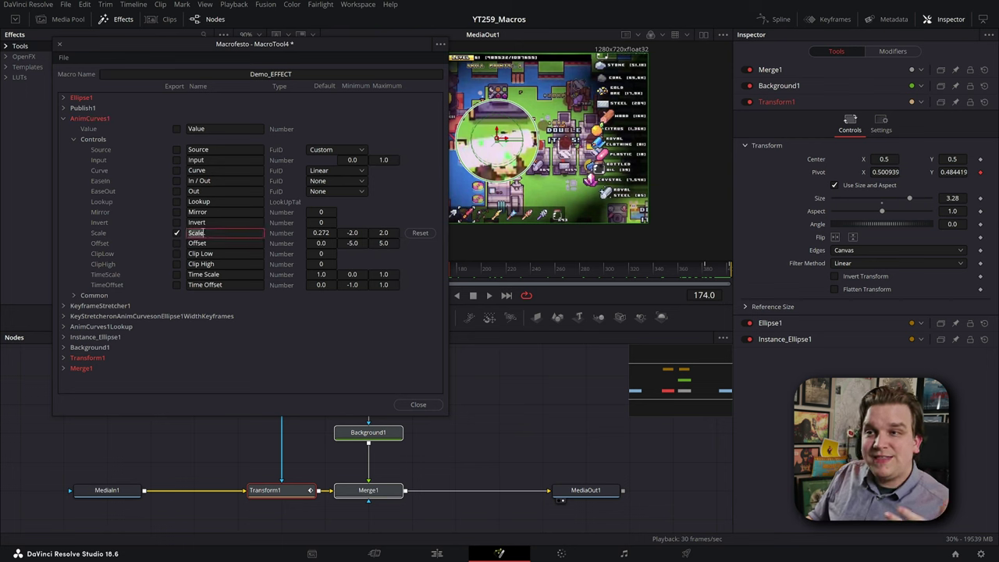
{"action": "type", "text": "C"}
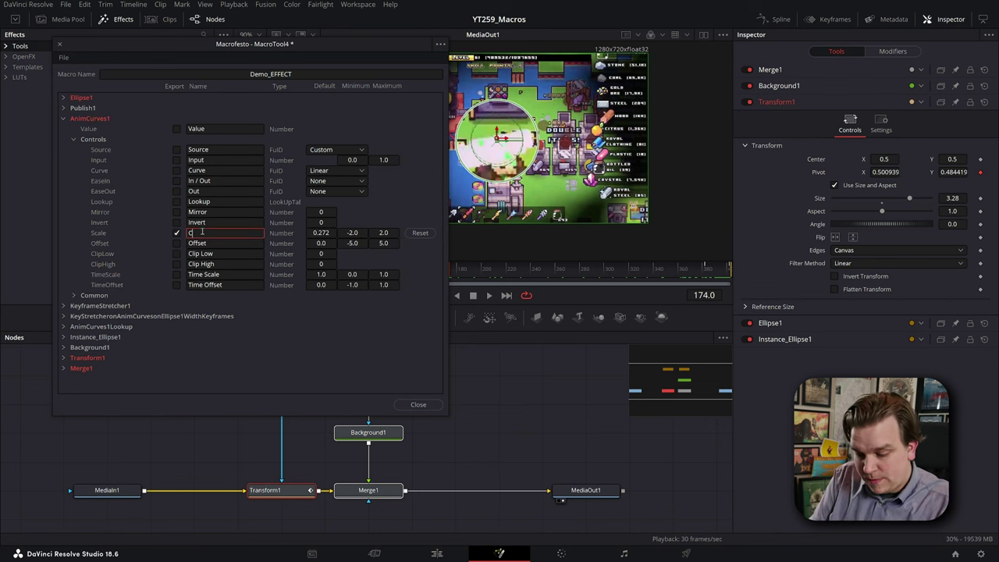
{"action": "type", "text": "ircle Size"}
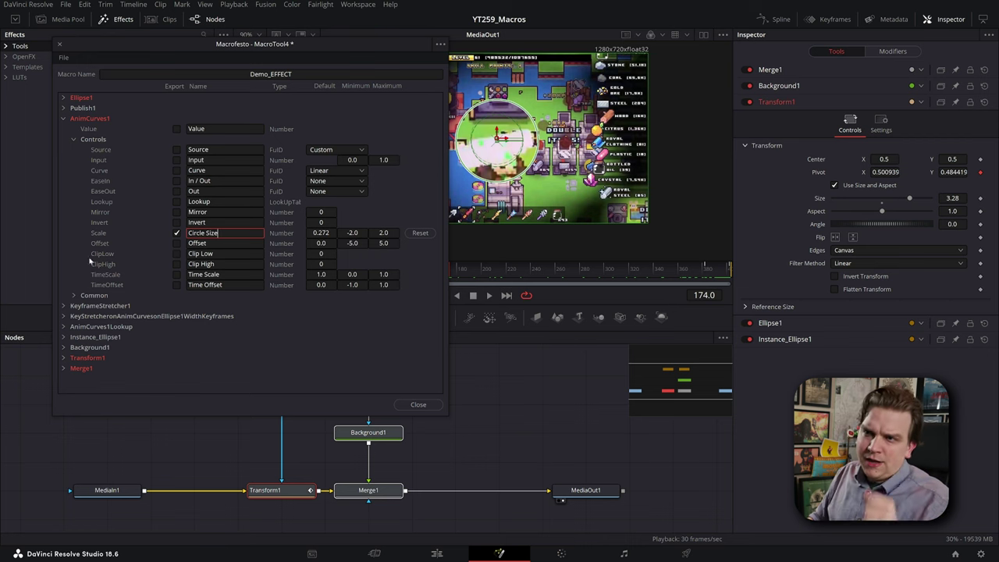
{"action": "left_click", "coordinate": [63, 119]}
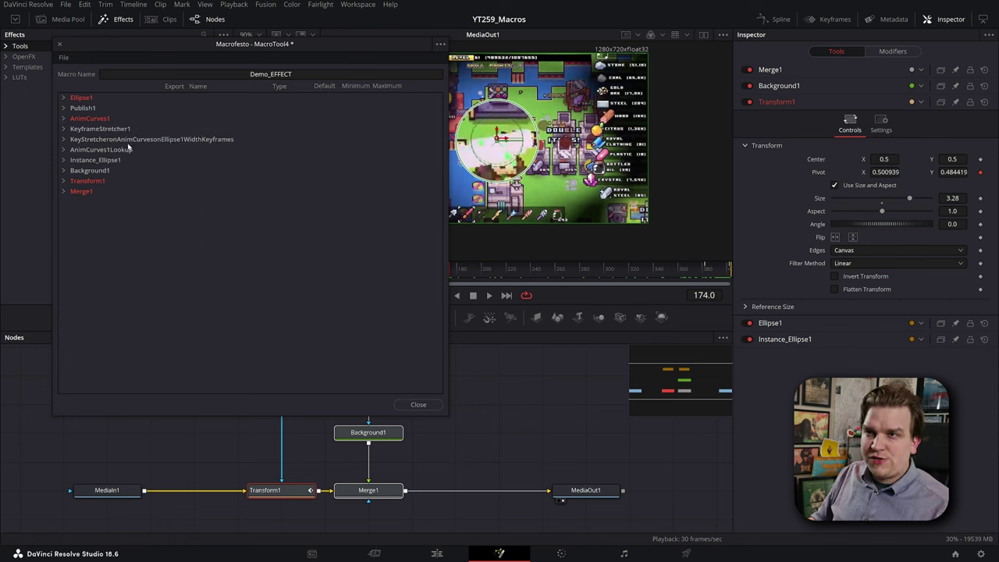
{"action": "left_click", "coordinate": [63, 160]}
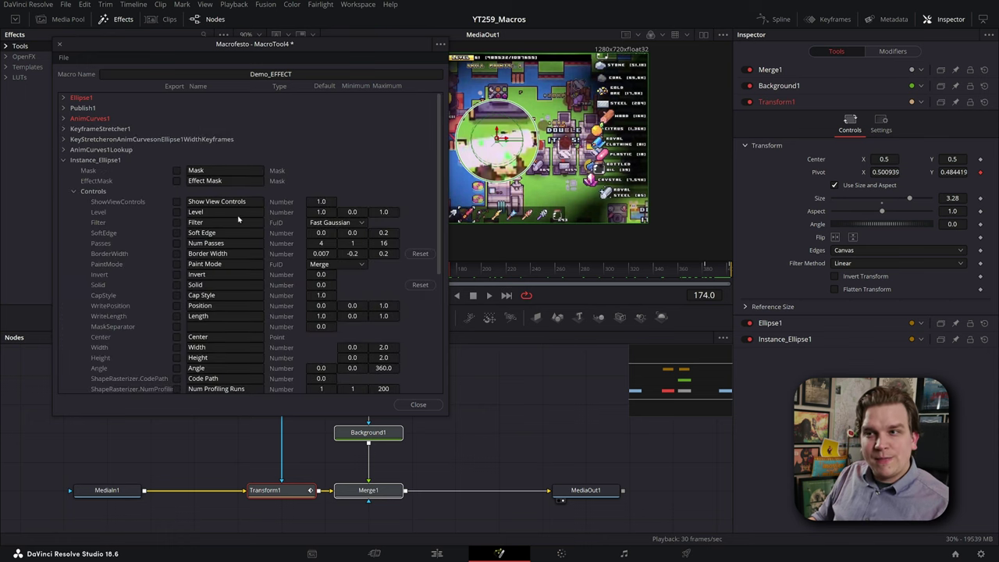
Step: Export the instanced ellipse's BorderWidth as a control named Outline Width
{"action": "left_click", "coordinate": [178, 255]}
{"action": "left_click", "coordinate": [197, 253]}
{"action": "key", "text": "End"}
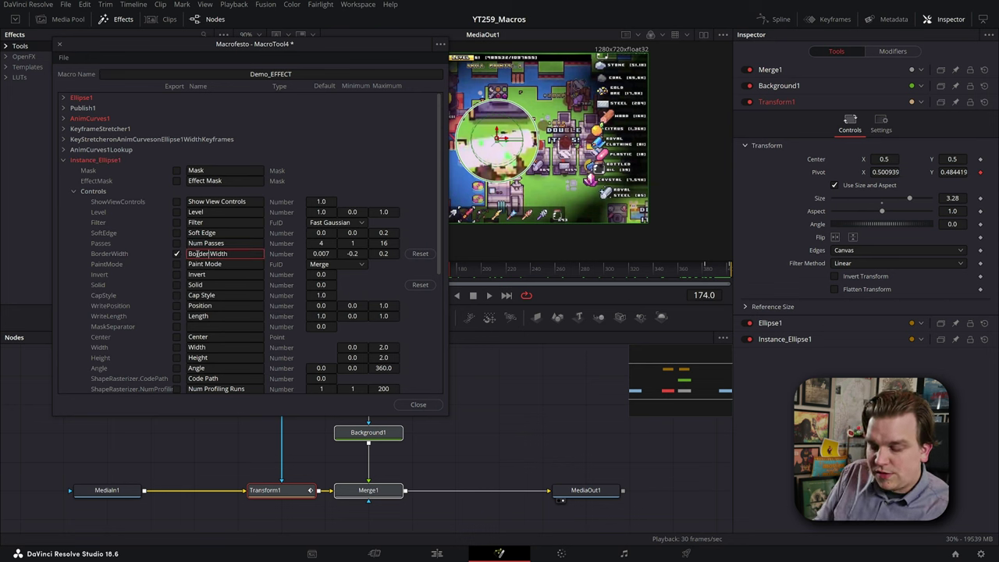
{"action": "key", "text": "BackSpace"}
{"action": "key", "text": "BackSpace"}
{"action": "key", "text": "BackSpace"}
{"action": "key", "text": "BackSpace"}
{"action": "key", "text": "BackSpace"}
{"action": "key", "text": "BackSpace"}
{"action": "key", "text": "BackSpace"}
{"action": "type", "text": "Outline"}
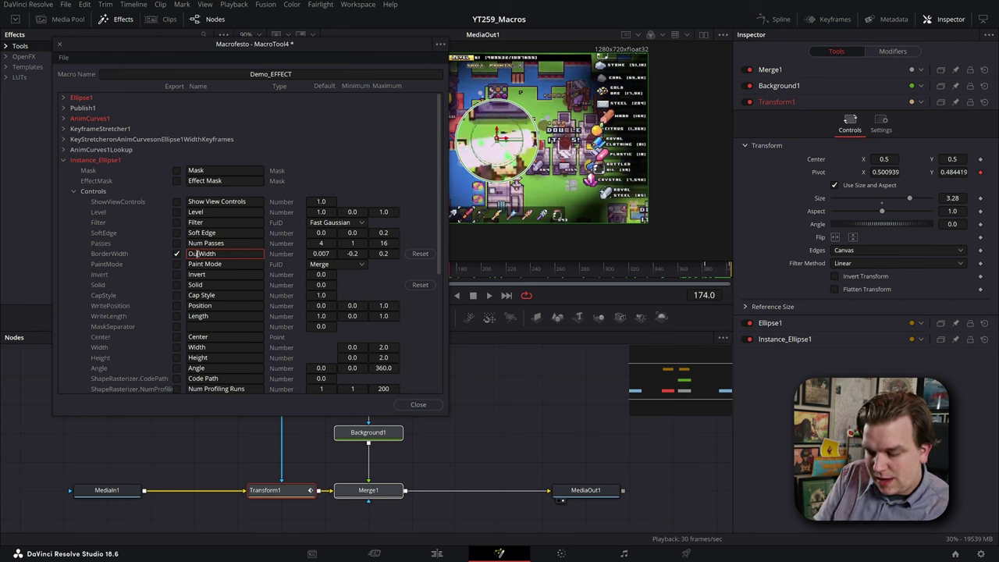
Step: Open Background1's colour inputs and export the TopLeft Red, Green, Blue and Alpha channels
{"action": "left_click", "coordinate": [63, 160]}
{"action": "left_click", "coordinate": [63, 170]}
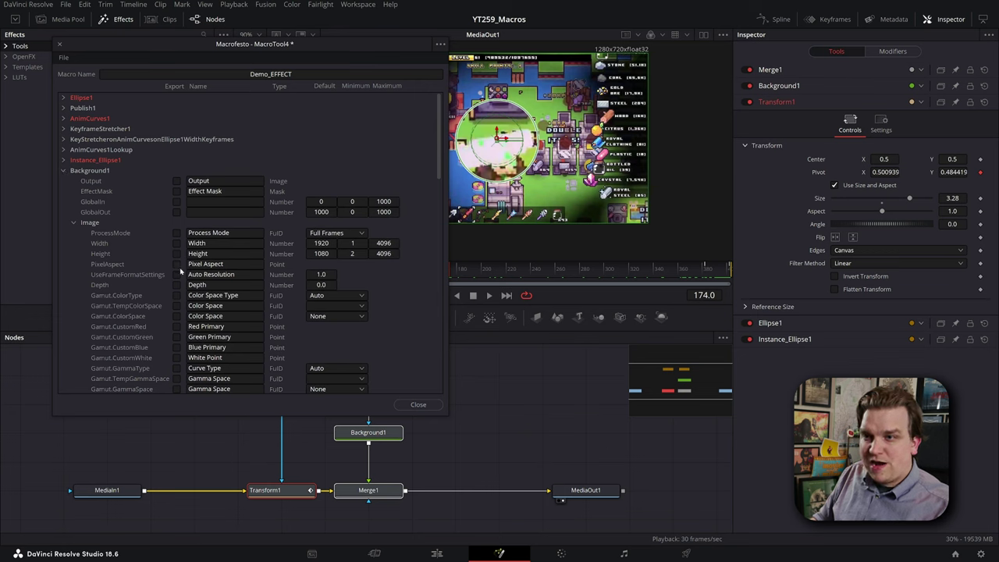
{"action": "scroll", "coordinate": [111, 241], "scroll_direction": "down", "scroll_amount": 2}
{"action": "scroll", "coordinate": [107, 229], "scroll_direction": "up", "scroll_amount": 2}
{"action": "left_click", "coordinate": [74, 223]}
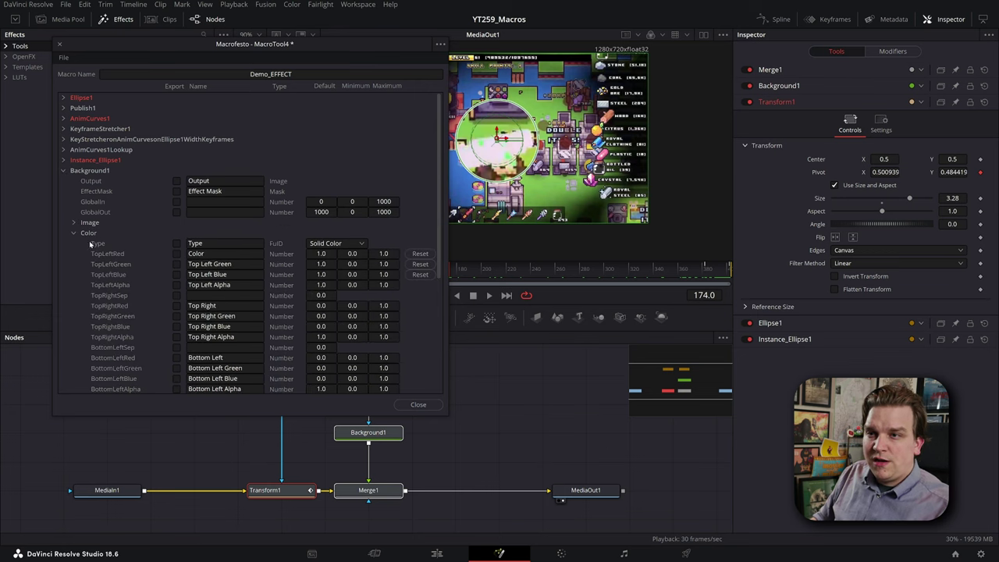
{"action": "scroll", "coordinate": [107, 291], "scroll_direction": "down", "scroll_amount": 1}
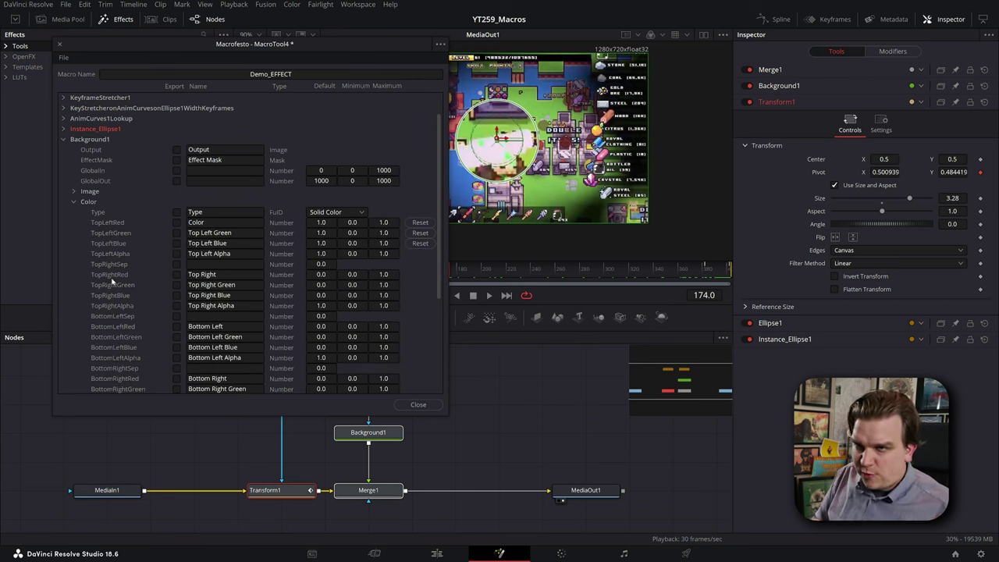
{"action": "left_click", "coordinate": [176, 223]}
{"action": "left_click", "coordinate": [176, 233]}
{"action": "left_click", "coordinate": [177, 243]}
{"action": "left_click", "coordinate": [177, 254]}
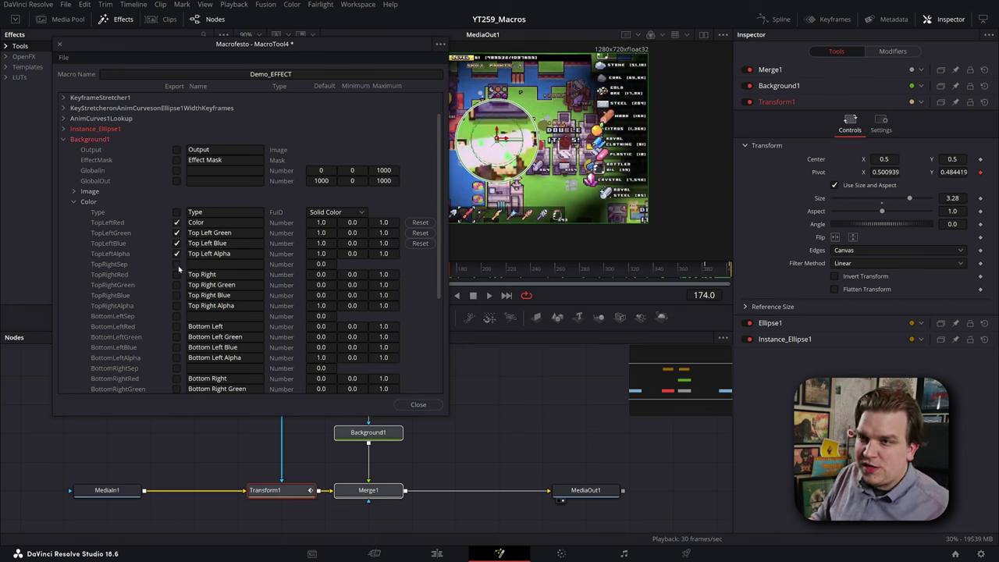
Step: Revert the accidental TopRight exports so only the TopLeft channels stay exported
{"action": "left_click", "coordinate": [176, 264]}
{"action": "left_click", "coordinate": [176, 273]}
{"action": "left_click", "coordinate": [176, 285]}
{"action": "left_click", "coordinate": [177, 295]}
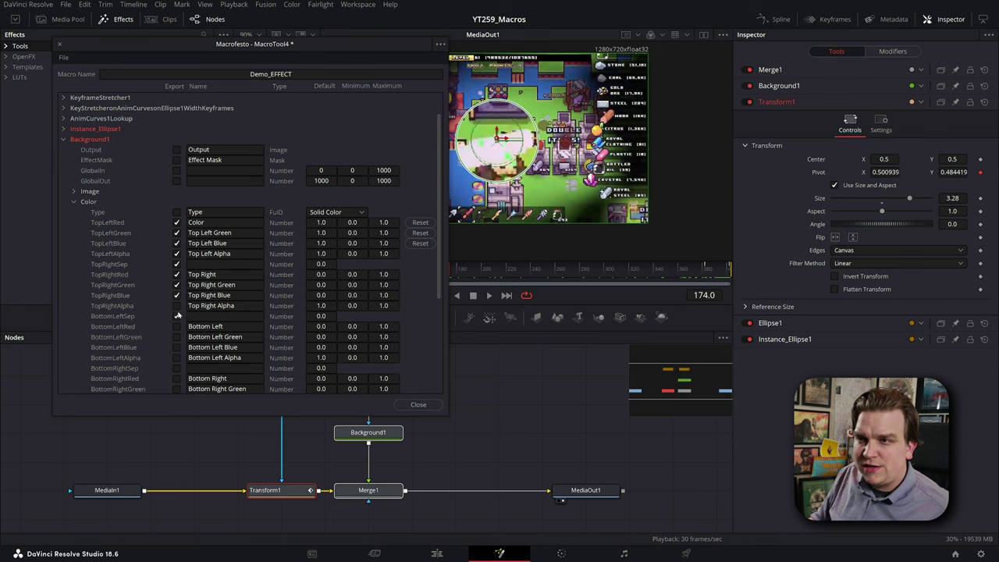
{"action": "left_click", "coordinate": [176, 305]}
{"action": "left_click", "coordinate": [176, 295]}
{"action": "left_click", "coordinate": [176, 285]}
{"action": "left_click", "coordinate": [176, 274]}
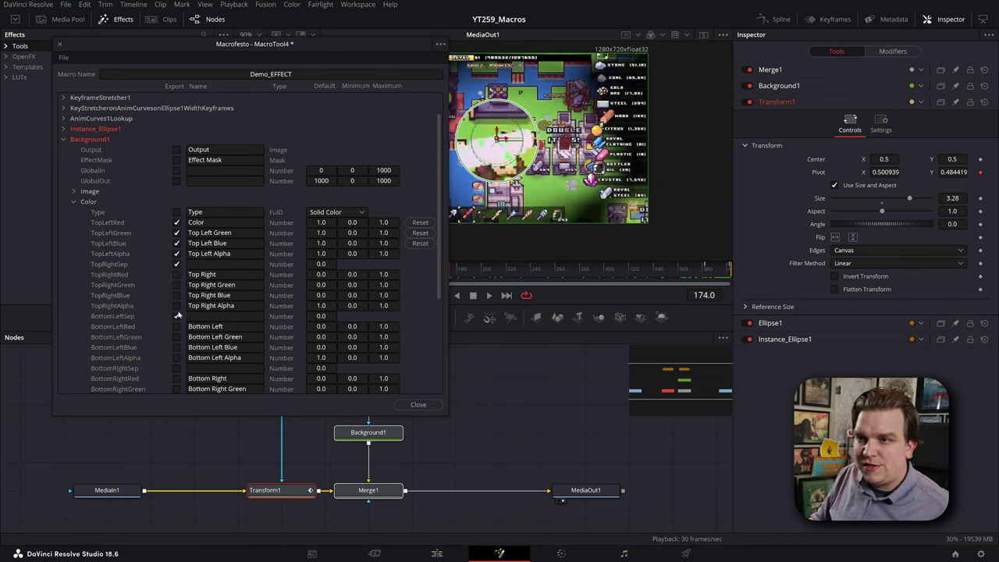
{"action": "left_click", "coordinate": [177, 263]}
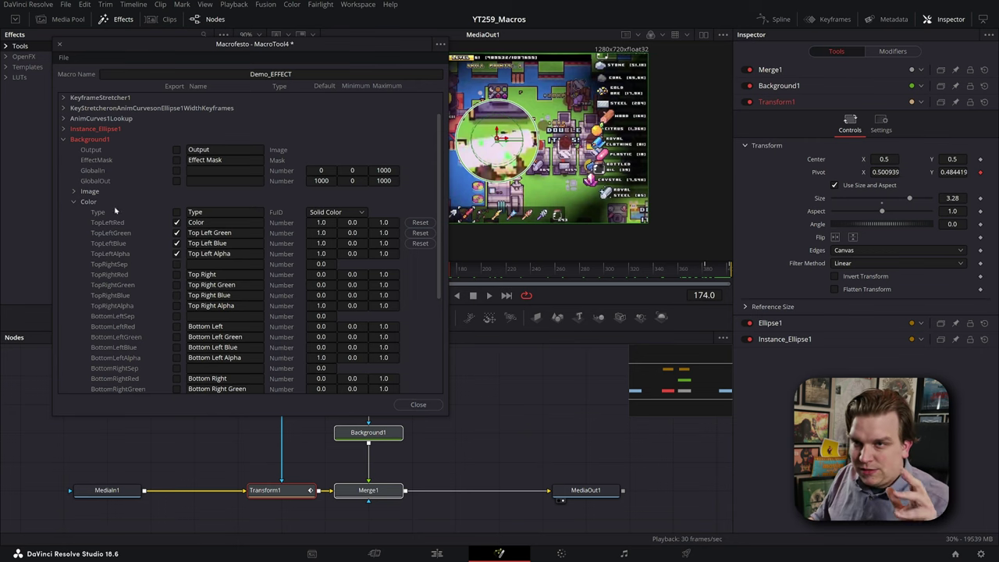
{"action": "left_click", "coordinate": [74, 201]}
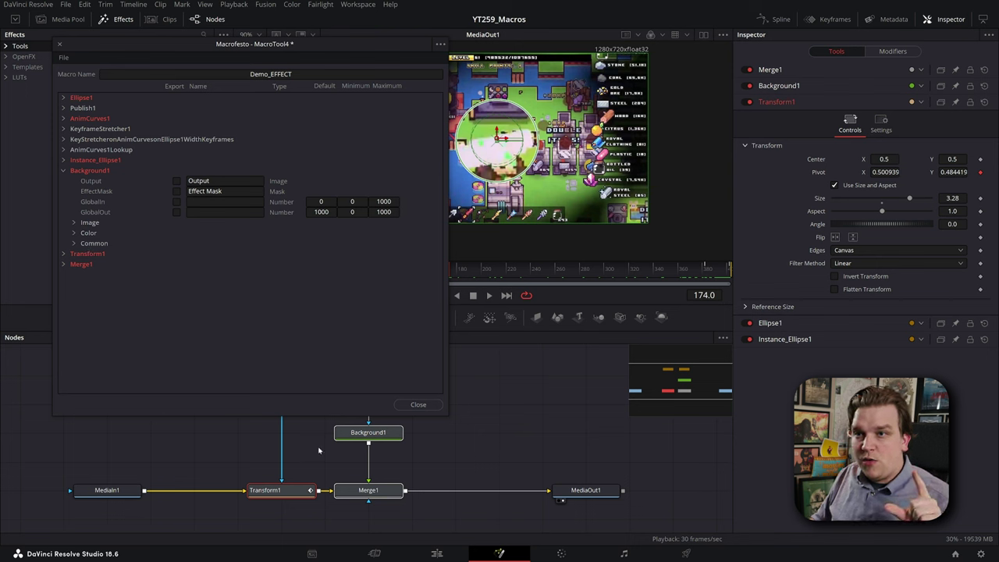
Step: Rename Transform1's exported Size to Zoom Amount and choose Save As Group for the macro
{"action": "left_click", "coordinate": [66, 255]}
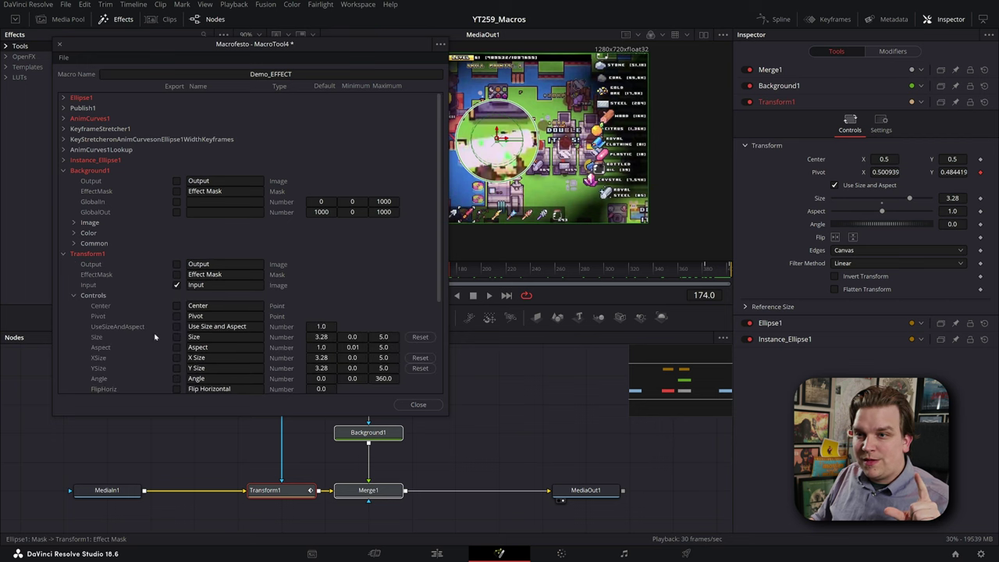
{"action": "double_click", "coordinate": [193, 337]}
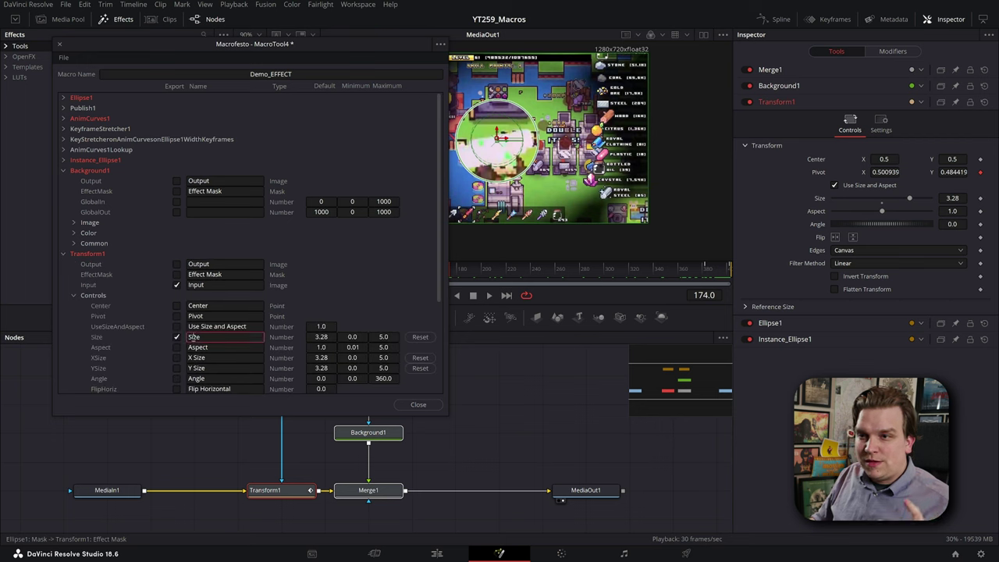
{"action": "type", "text": "Zoom Amount"}
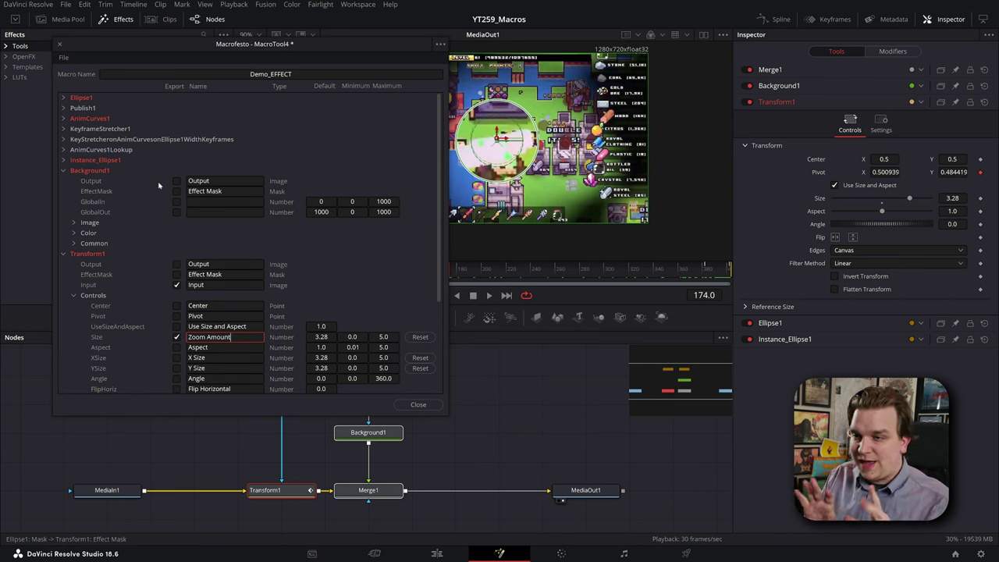
{"action": "left_click", "coordinate": [64, 57]}
{"action": "left_click", "coordinate": [90, 114]}
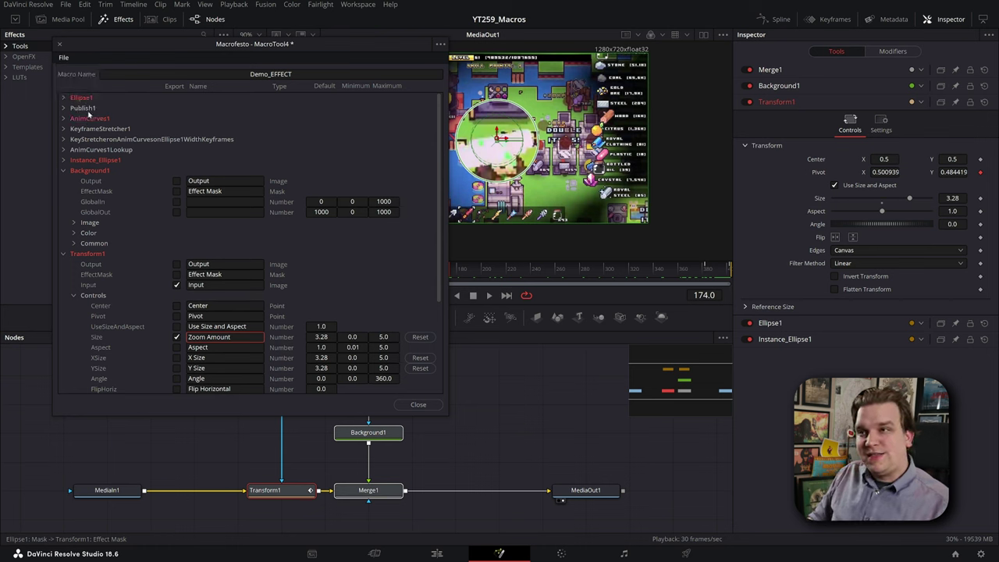
Step: Save Demo_EFFECT.setting into the Desktop DEMO folder and close the macro editor
{"action": "left_click", "coordinate": [35, 68]}
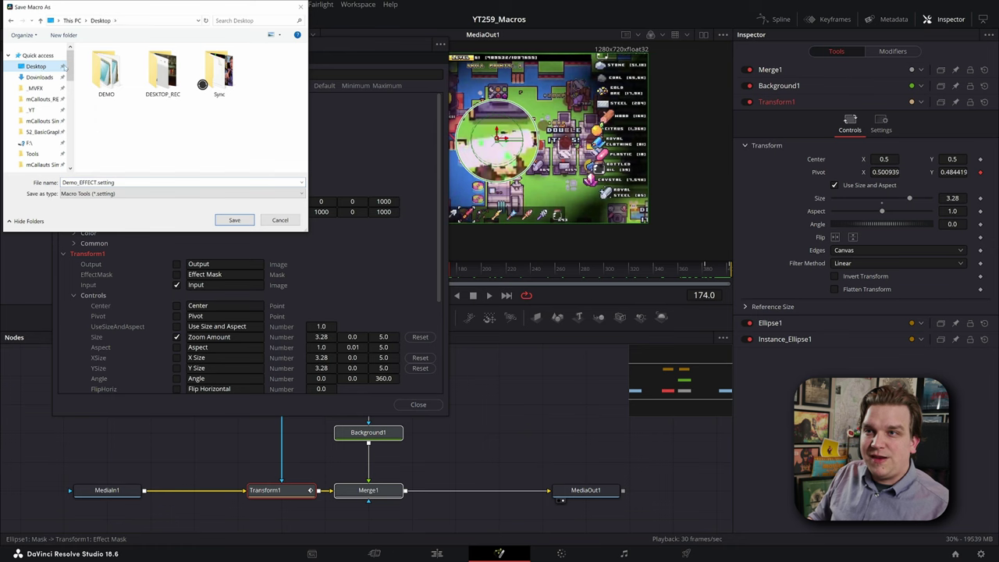
{"action": "double_click", "coordinate": [103, 68]}
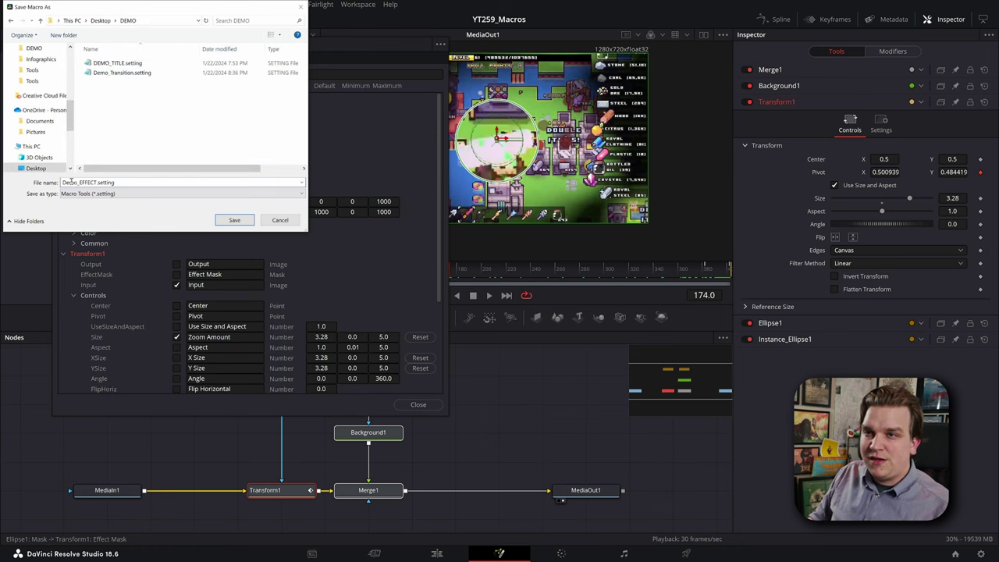
{"action": "left_click", "coordinate": [234, 220]}
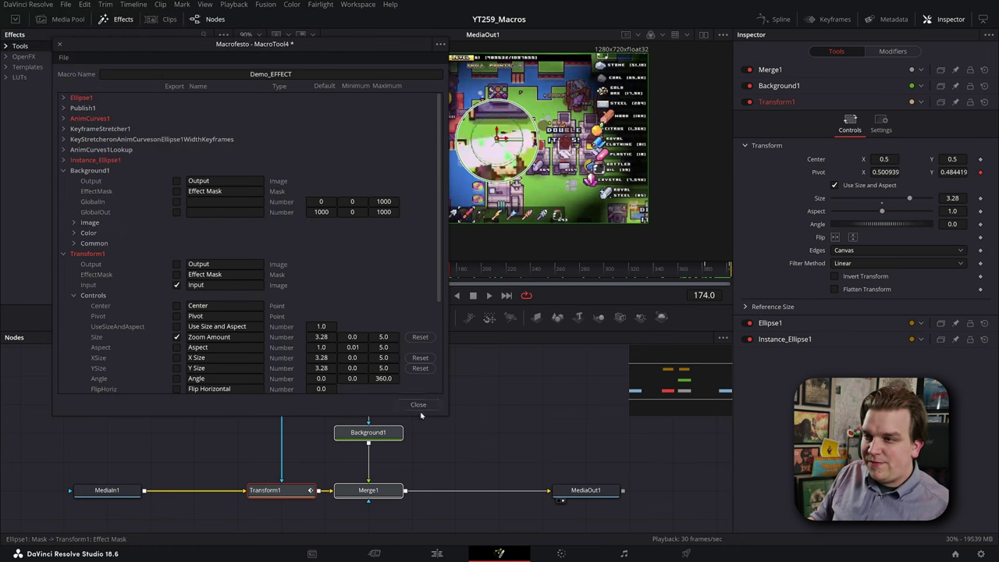
{"action": "left_click", "coordinate": [419, 405]}
Step: Browse the Effects library to Templates › Edit › Effects and expand its subfolders
{"action": "left_click", "coordinate": [6, 66]}
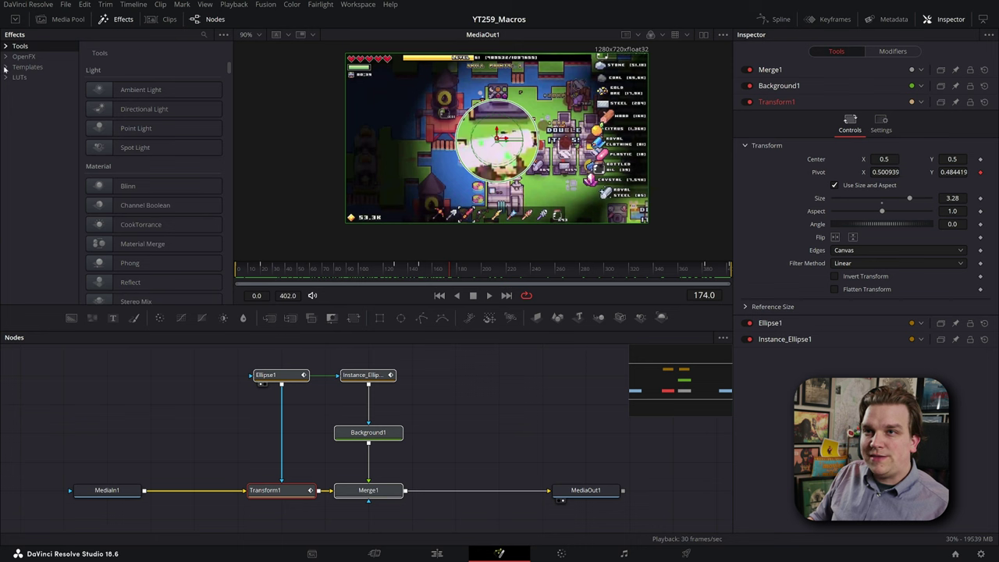
{"action": "left_click", "coordinate": [15, 77]}
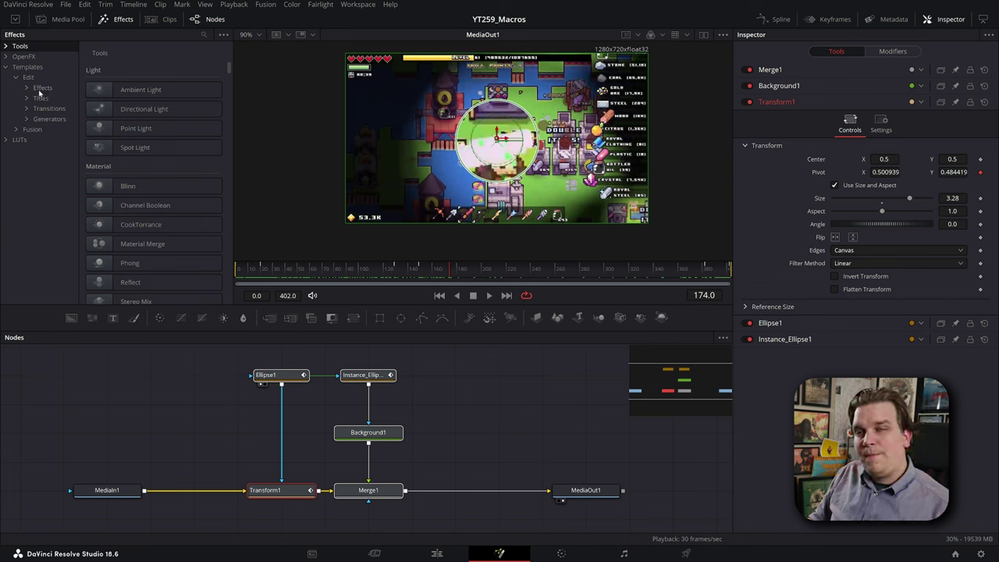
{"action": "left_click", "coordinate": [42, 88]}
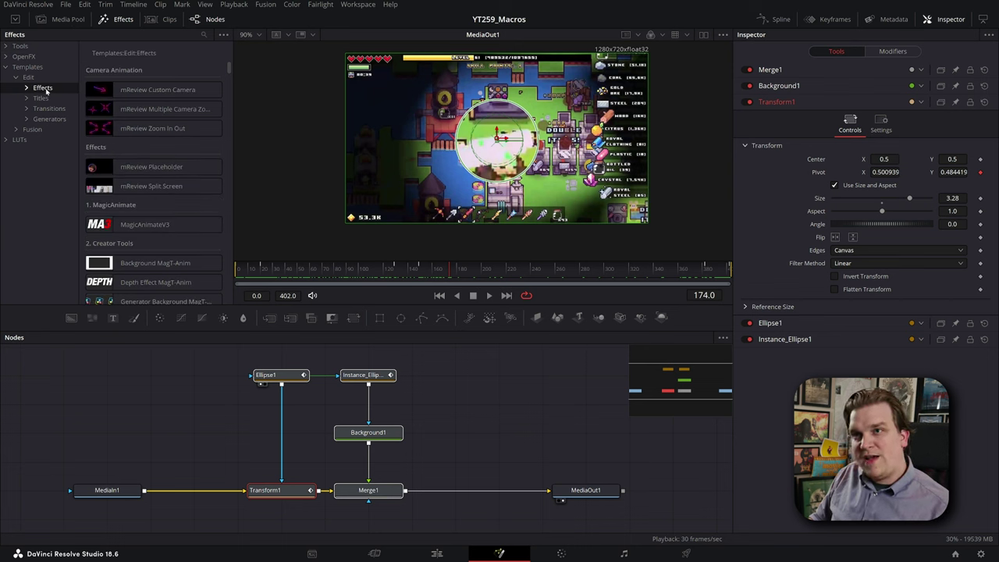
{"action": "left_click", "coordinate": [26, 88]}
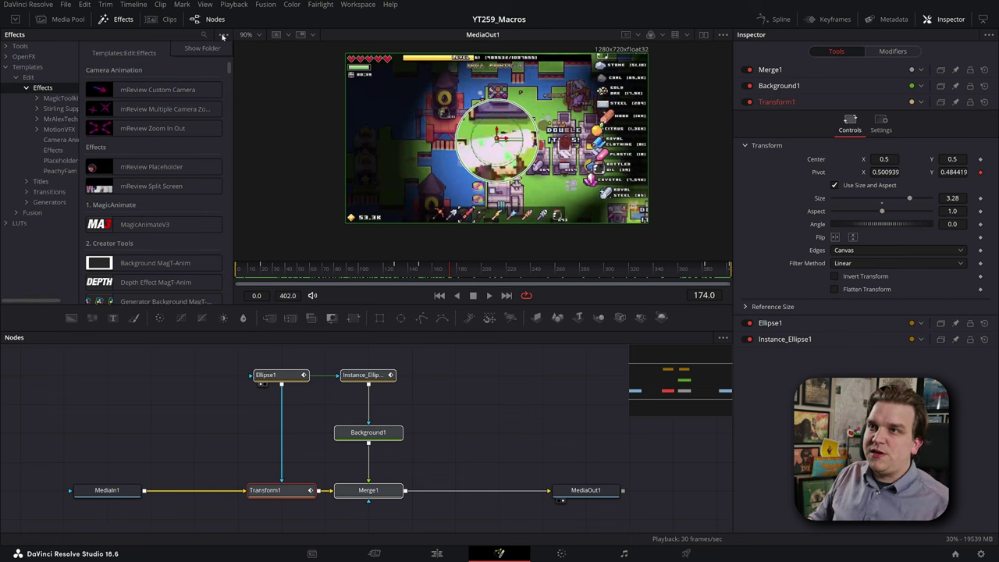
Step: Drag Demo_EFFECT.setting from DEMO into the Effects TEST templates folder, then return to Resolve
{"action": "key", "text": "alt+Tab"}
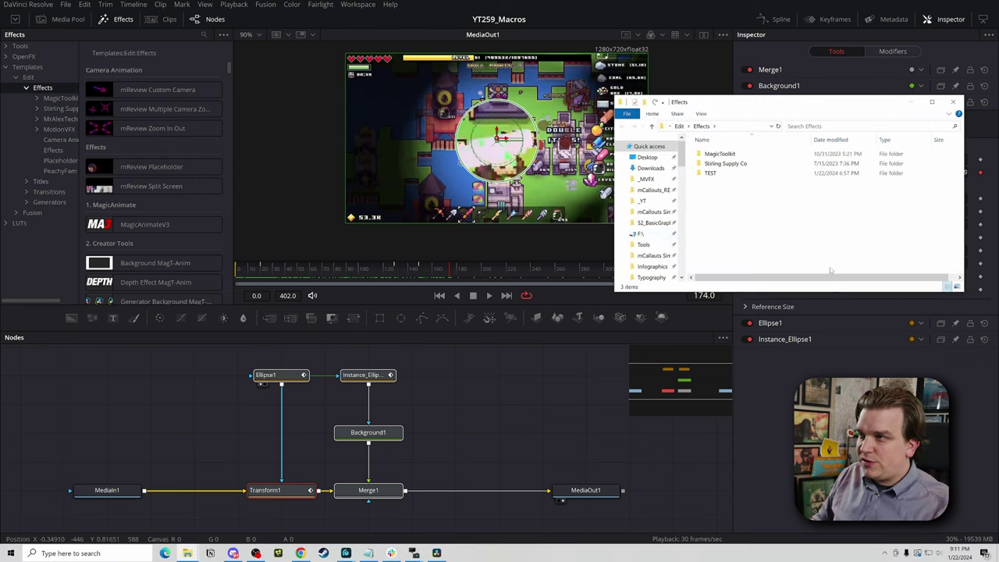
{"action": "double_click", "coordinate": [721, 173]}
{"action": "key", "text": "alt+Tab"}
{"action": "left_click_drag", "start_coordinate": [275, 189], "coordinate": [804, 195]}
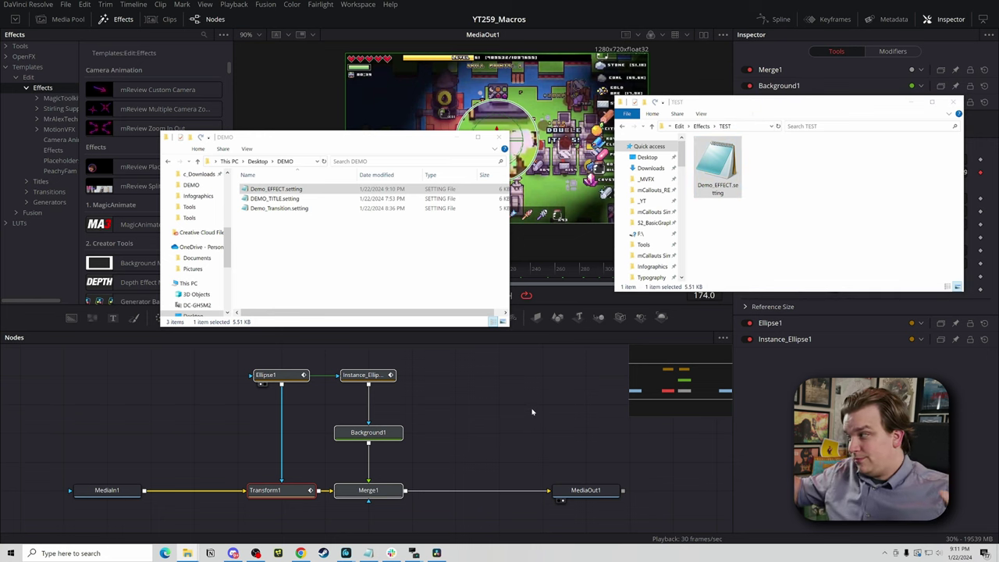
{"action": "key", "text": "alt+Tab"}
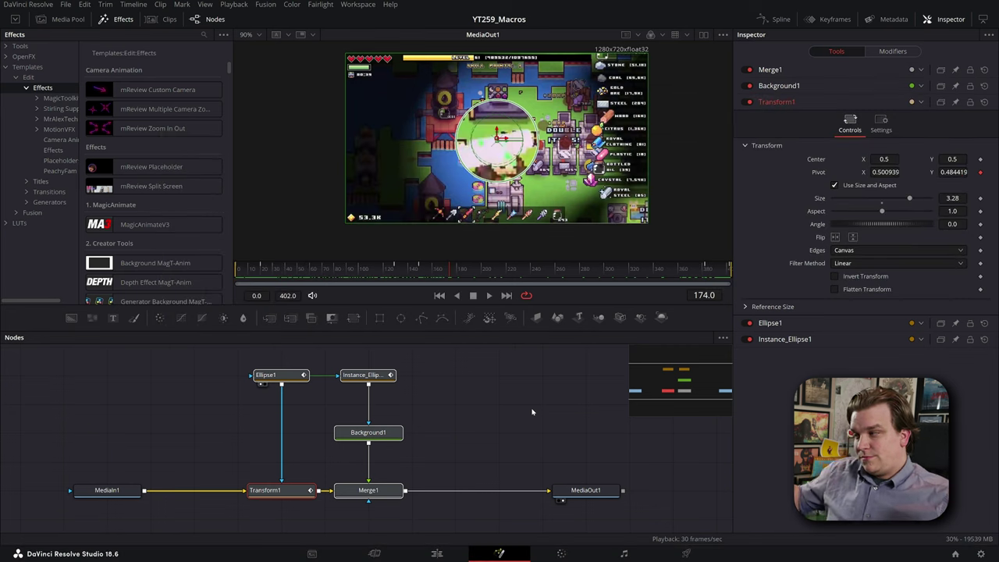
Step: On the Edit page, append the Forager clip and delete its A1 audio
{"action": "left_click", "coordinate": [437, 553]}
{"action": "key", "text": "F10"}
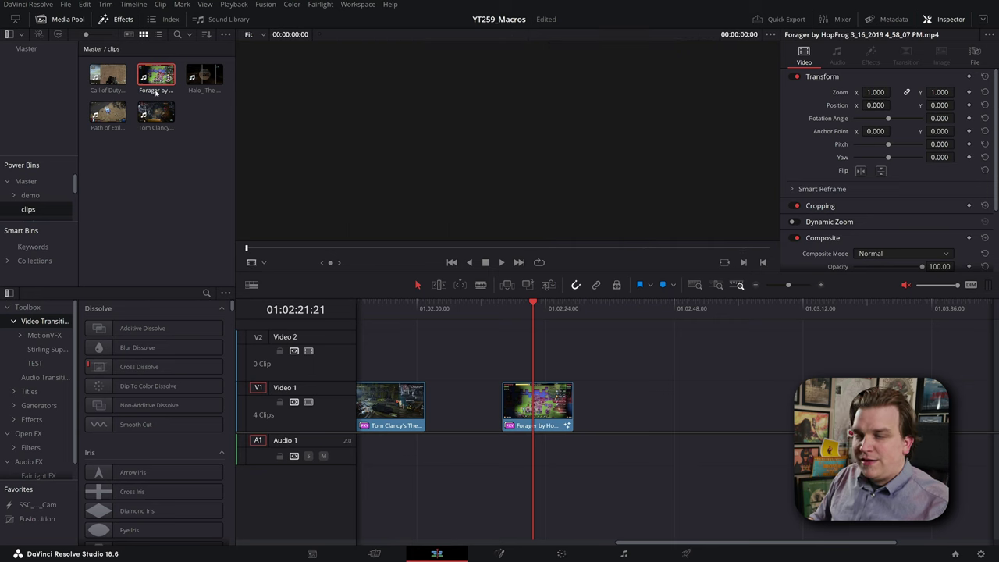
{"action": "left_click_drag", "start_coordinate": [733, 492], "coordinate": [649, 450]}
{"action": "key", "text": "Delete"}
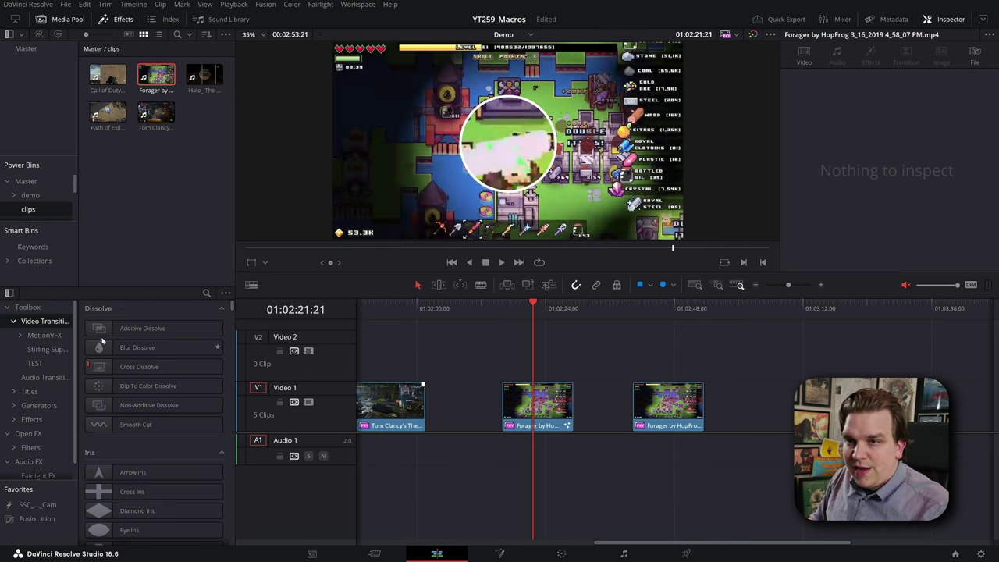
Step: Show the Effects TEST category containing Demo_EFFECT in the Toolbox
{"action": "left_click", "coordinate": [13, 322]}
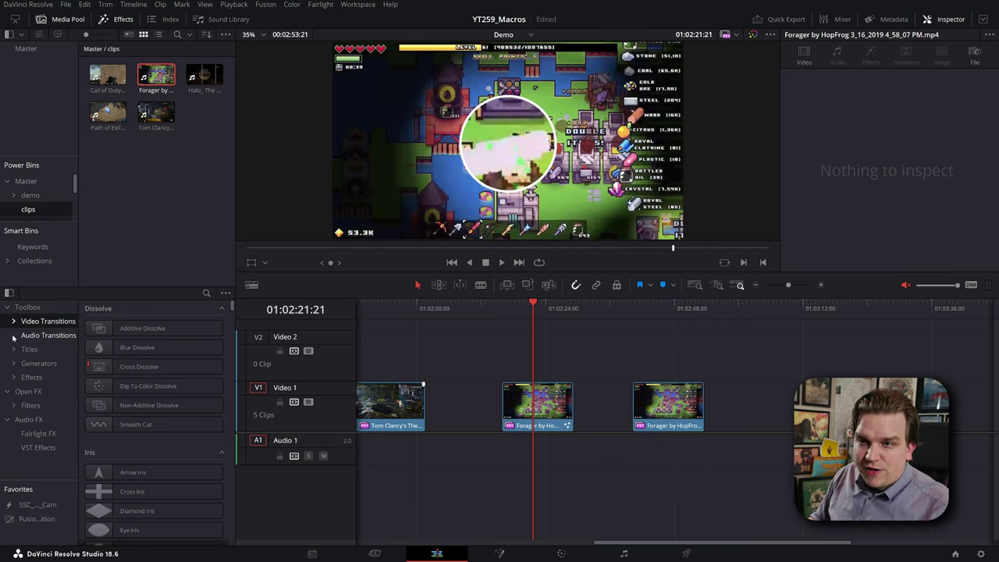
{"action": "left_click", "coordinate": [13, 377]}
{"action": "scroll", "coordinate": [41, 401], "scroll_direction": "down", "scroll_amount": 2}
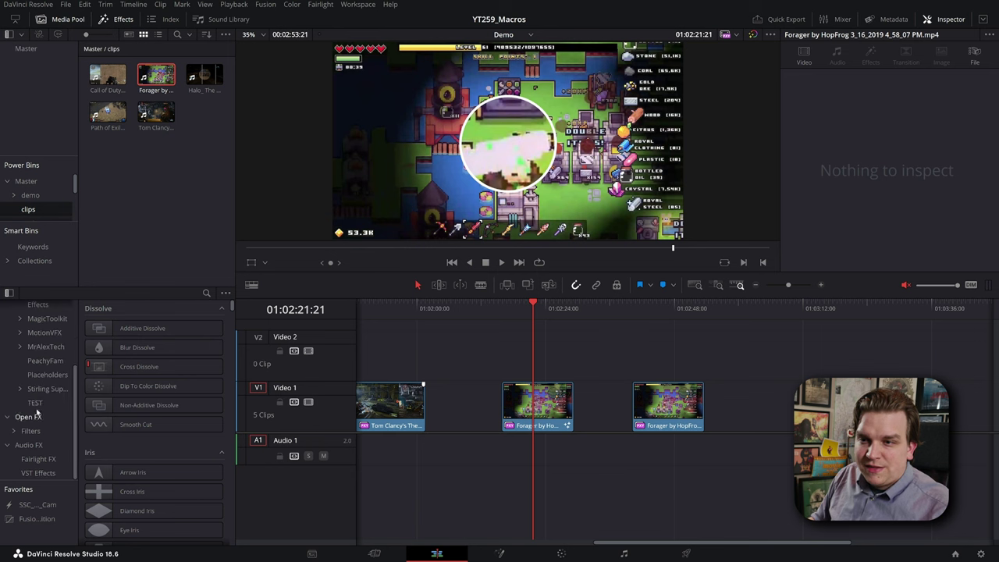
{"action": "left_click", "coordinate": [35, 402]}
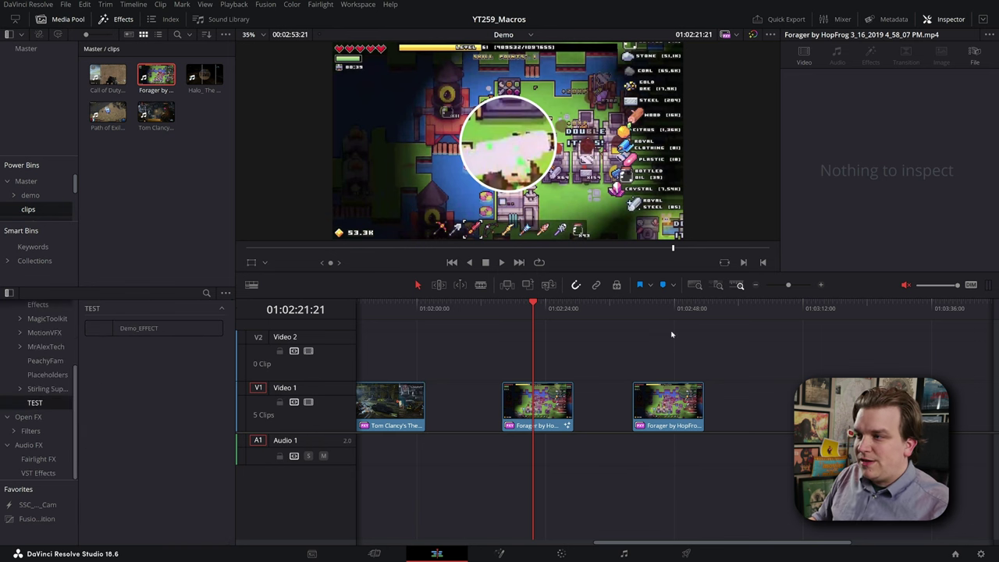
Step: Delete the extra Forager clip and drop the Halo clip onto V1 after Forager
{"action": "left_click_drag", "start_coordinate": [761, 358], "coordinate": [652, 428]}
{"action": "key", "text": "Delete"}
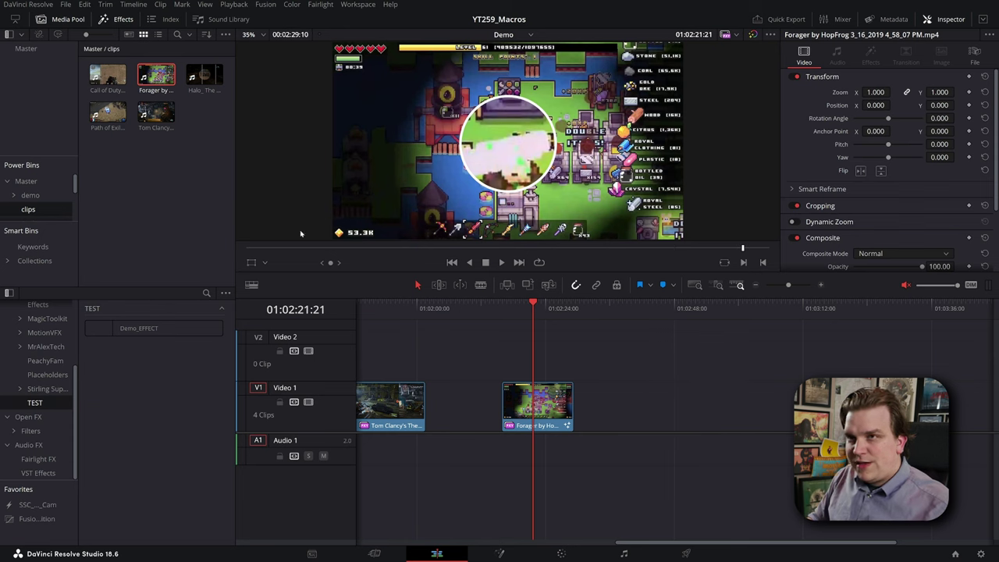
{"action": "left_click", "coordinate": [219, 102]}
{"action": "left_click", "coordinate": [205, 77]}
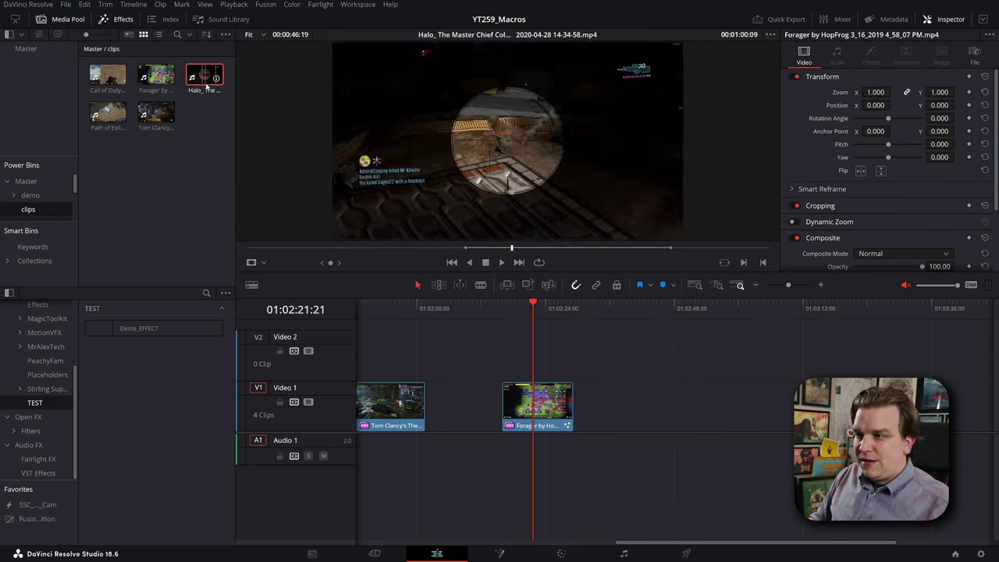
{"action": "left_click_drag", "start_coordinate": [204, 77], "coordinate": [693, 384]}
Step: Remove the Halo clip's A1 audio and select Demo_EFFECT in the TEST category
{"action": "scroll", "coordinate": [578, 390], "scroll_direction": "right", "scroll_amount": 3}
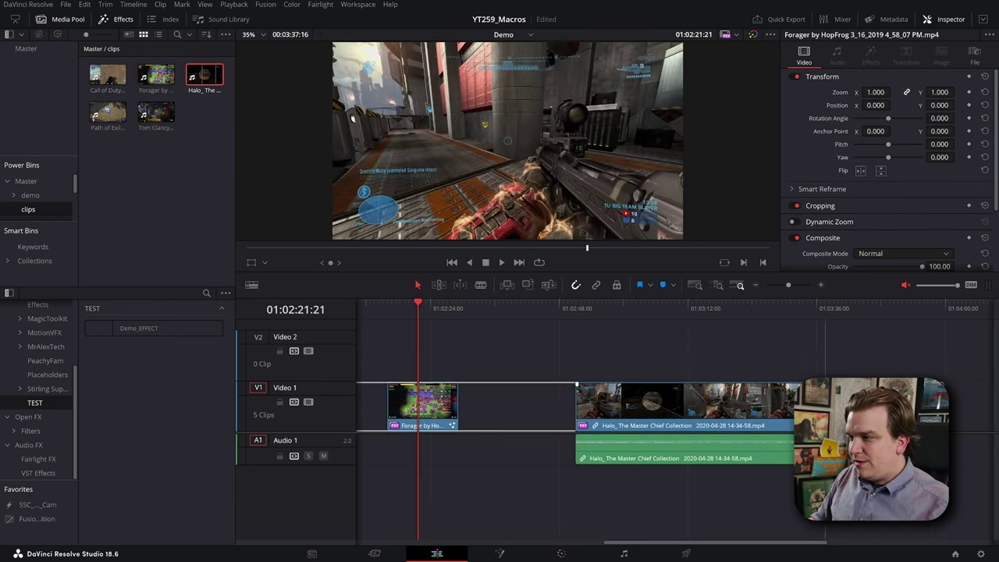
{"action": "scroll", "coordinate": [648, 405], "scroll_direction": "down", "scroll_amount": 2}
{"action": "scroll", "coordinate": [649, 406], "scroll_direction": "right", "scroll_amount": 3}
{"action": "mouse_move", "coordinate": [649, 406]}
{"action": "left_mouse_down"}
{"action": "mouse_move", "coordinate": [722, 410]}
{"action": "mouse_move", "coordinate": [654, 407]}
{"action": "left_mouse_up"}
{"action": "left_click", "coordinate": [655, 449]}
{"action": "key", "text": "Delete"}
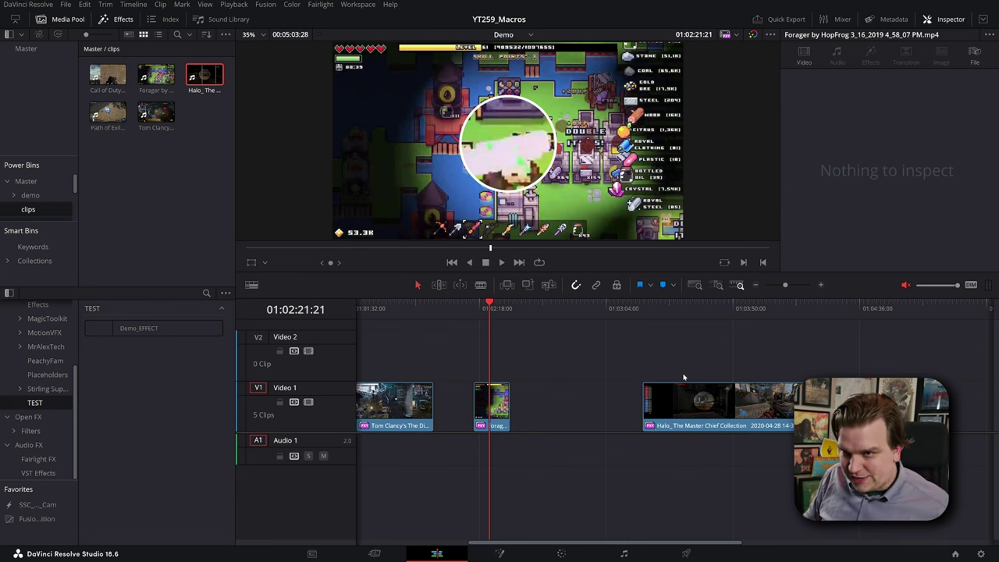
{"action": "left_click", "coordinate": [683, 377]}
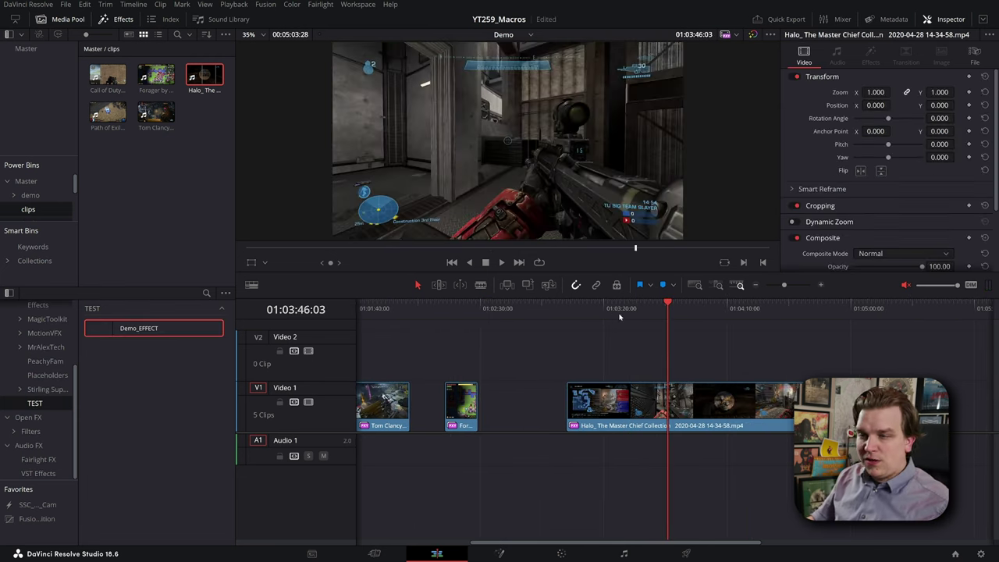
{"action": "left_click_drag", "start_coordinate": [165, 327], "coordinate": [608, 409]}
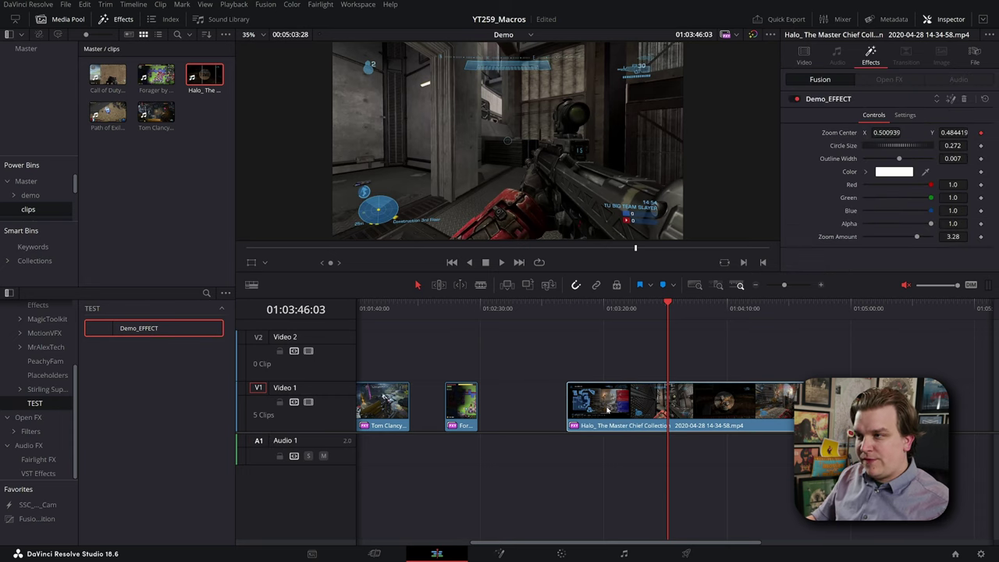
{"action": "left_click_drag", "start_coordinate": [586, 314], "coordinate": [568, 316]}
{"action": "scroll", "coordinate": [585, 323], "scroll_direction": "up", "scroll_amount": 4}
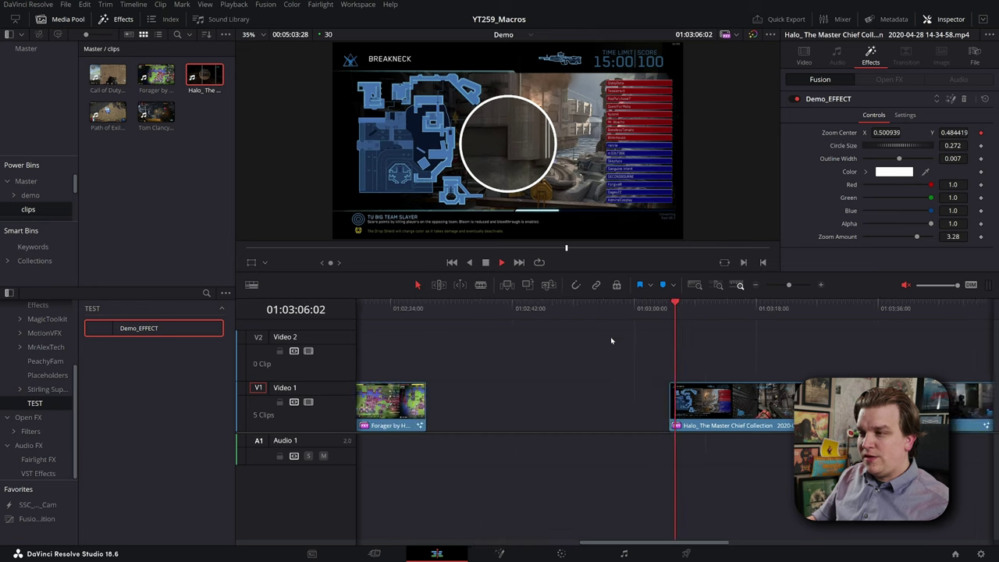
{"action": "key", "text": "space"}
{"action": "scroll", "coordinate": [622, 388], "scroll_direction": "right", "scroll_amount": 3}
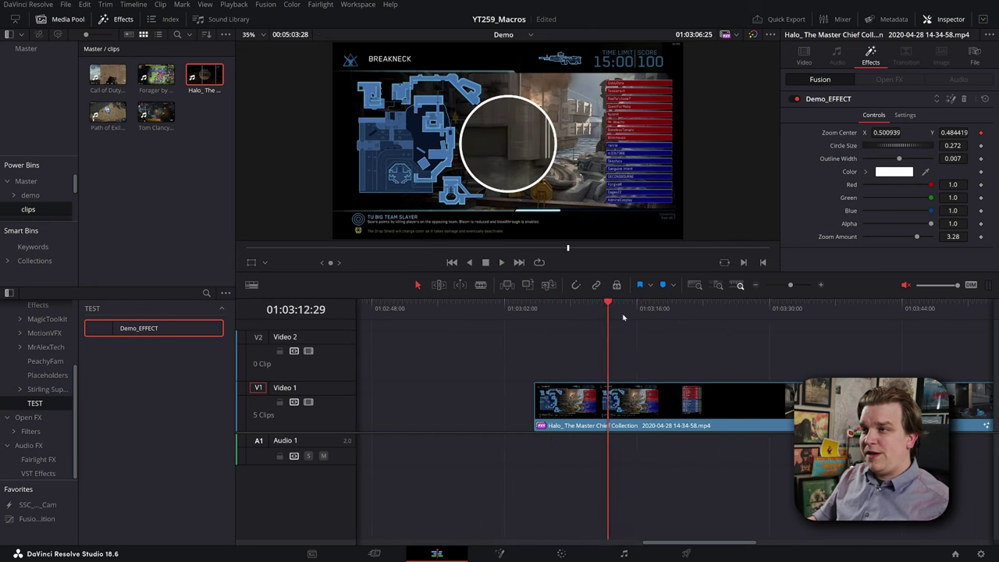
{"action": "left_click", "coordinate": [692, 339]}
{"action": "scroll", "coordinate": [720, 340], "scroll_direction": "down", "scroll_amount": 3}
{"action": "scroll", "coordinate": [679, 339], "scroll_direction": "right", "scroll_amount": 3}
{"action": "scroll", "coordinate": [640, 338], "scroll_direction": "down", "scroll_amount": 2}
{"action": "left_click_drag", "start_coordinate": [574, 338], "coordinate": [788, 357]}
{"action": "scroll", "coordinate": [819, 362], "scroll_direction": "up", "scroll_amount": 3}
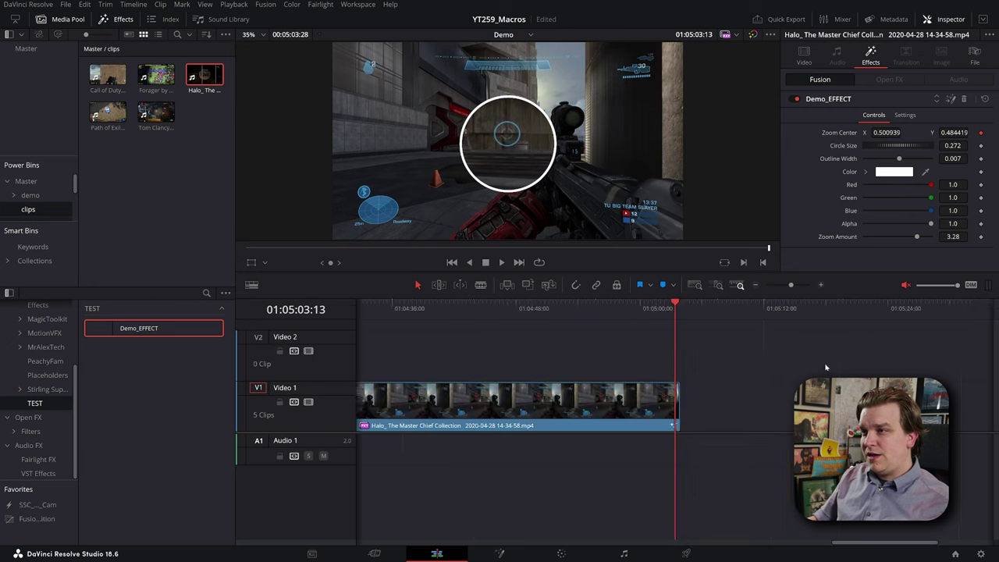
{"action": "key", "text": "space"}
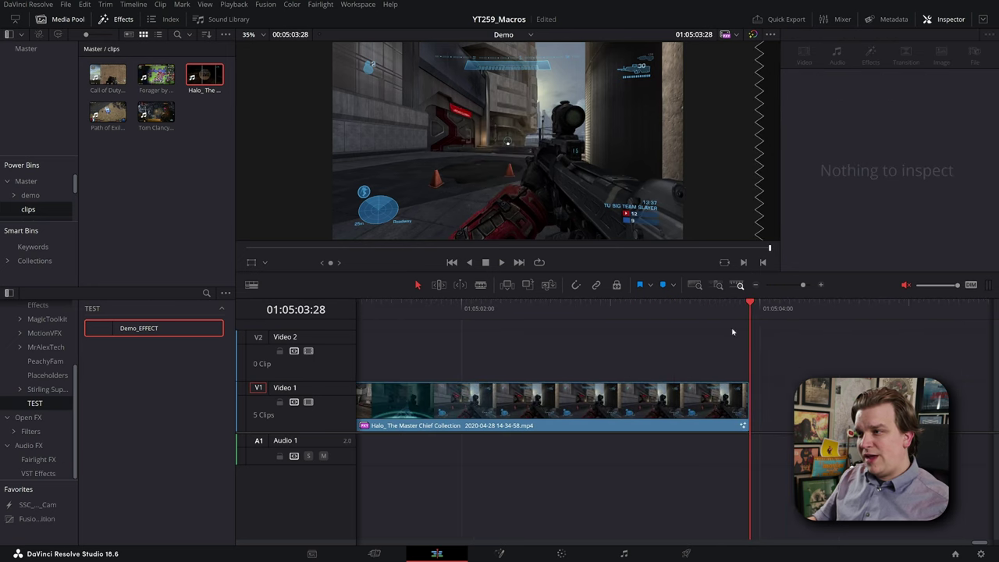
{"action": "scroll", "coordinate": [765, 372], "scroll_direction": "up", "scroll_amount": 1}
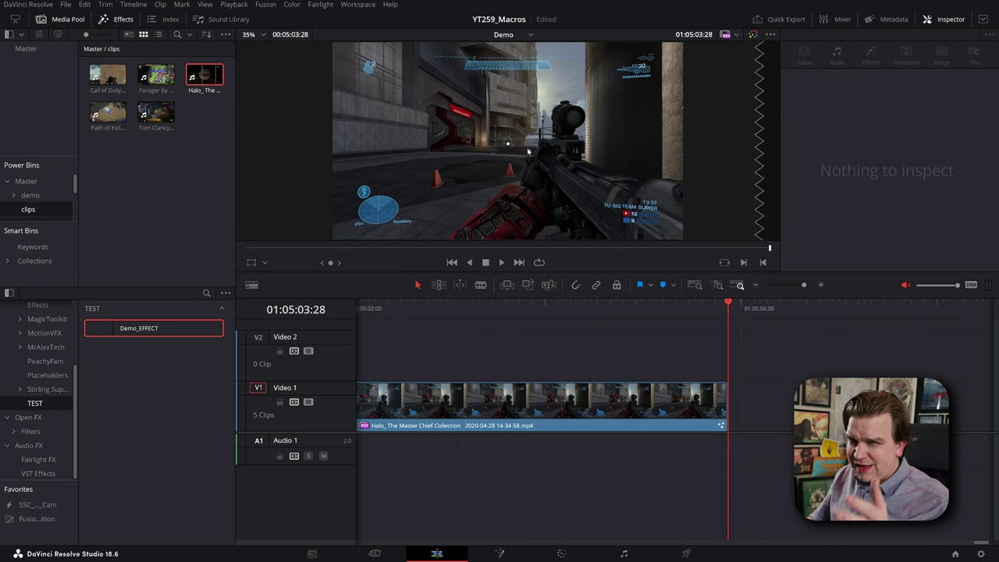
{"action": "key", "text": "Right"}
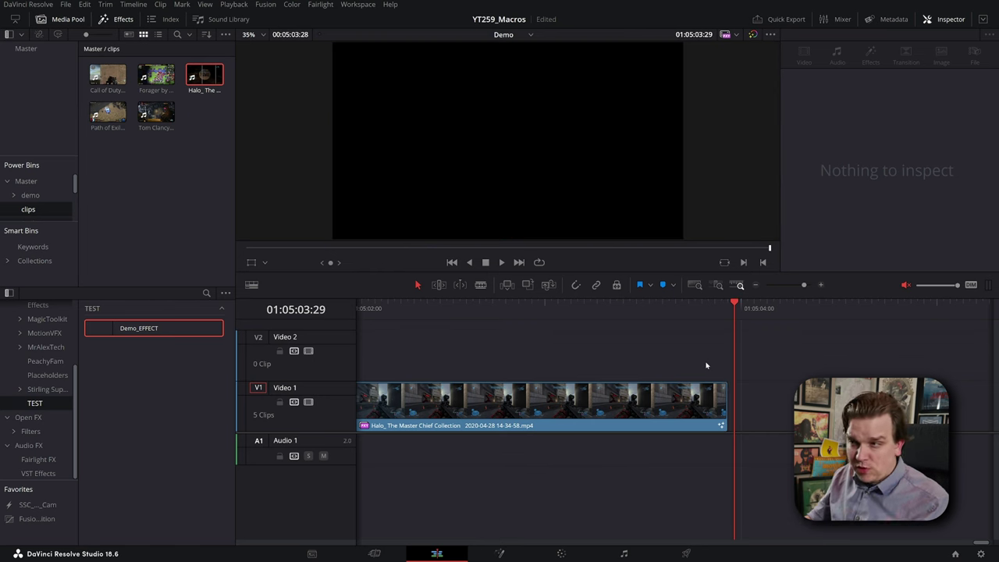
{"action": "scroll", "coordinate": [542, 372], "scroll_direction": "down", "scroll_amount": 1}
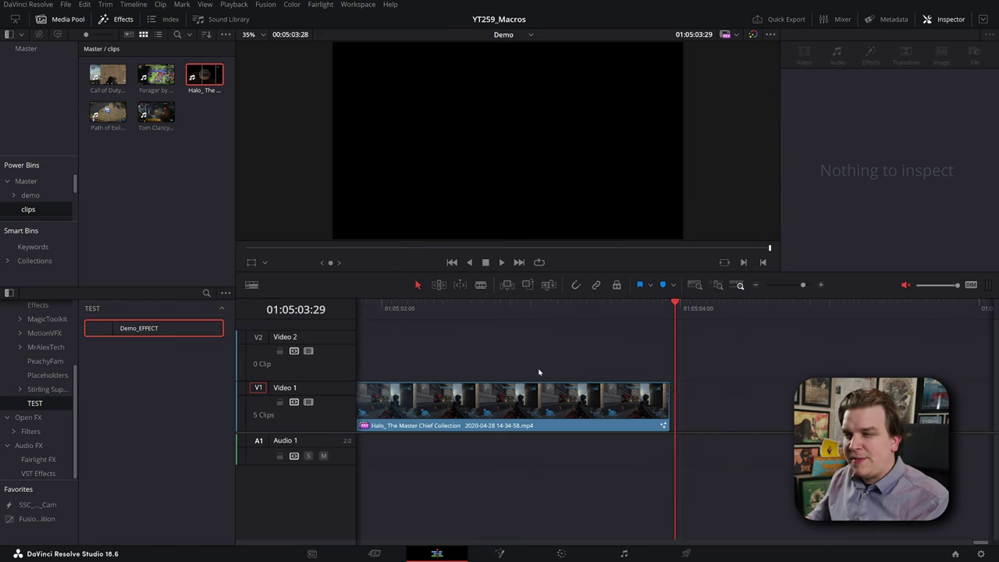
{"action": "scroll", "coordinate": [517, 370], "scroll_direction": "down", "scroll_amount": 1}
{"action": "scroll", "coordinate": [544, 361], "scroll_direction": "up", "scroll_amount": 1}
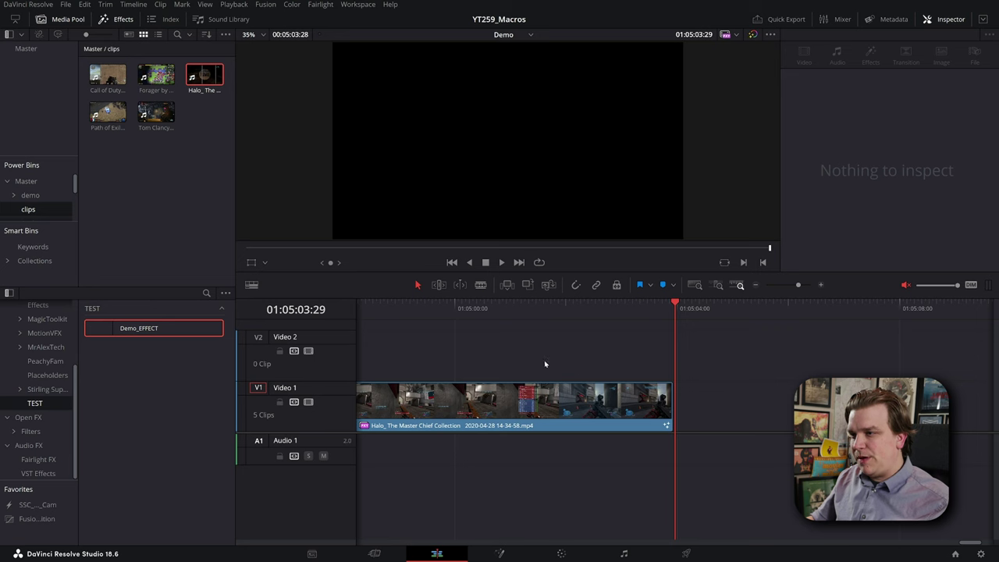
{"action": "scroll", "coordinate": [662, 387], "scroll_direction": "down", "scroll_amount": 1}
{"action": "scroll", "coordinate": [590, 370], "scroll_direction": "down", "scroll_amount": 1}
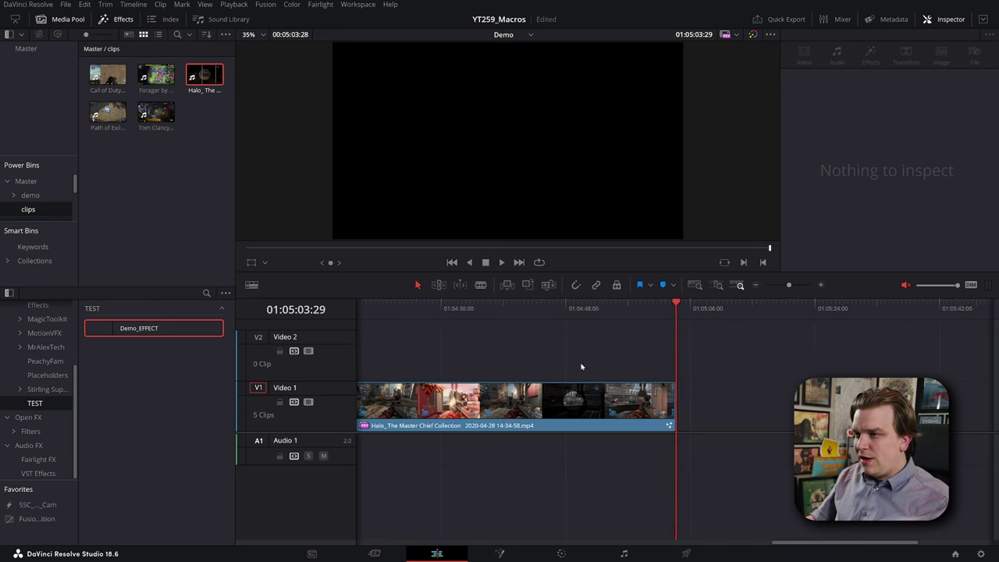
{"action": "scroll", "coordinate": [584, 366], "scroll_direction": "up", "scroll_amount": 1}
{"action": "scroll", "coordinate": [709, 372], "scroll_direction": "down", "scroll_amount": 1}
{"action": "scroll", "coordinate": [645, 364], "scroll_direction": "down", "scroll_amount": 1}
{"action": "scroll", "coordinate": [723, 363], "scroll_direction": "up", "scroll_amount": 1}
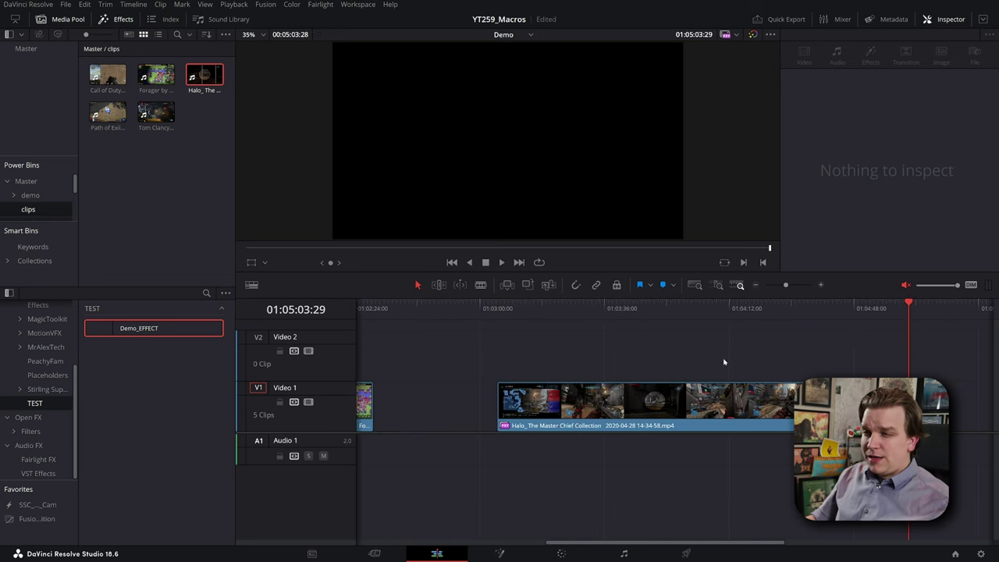
{"action": "scroll", "coordinate": [593, 345], "scroll_direction": "down", "scroll_amount": 1}
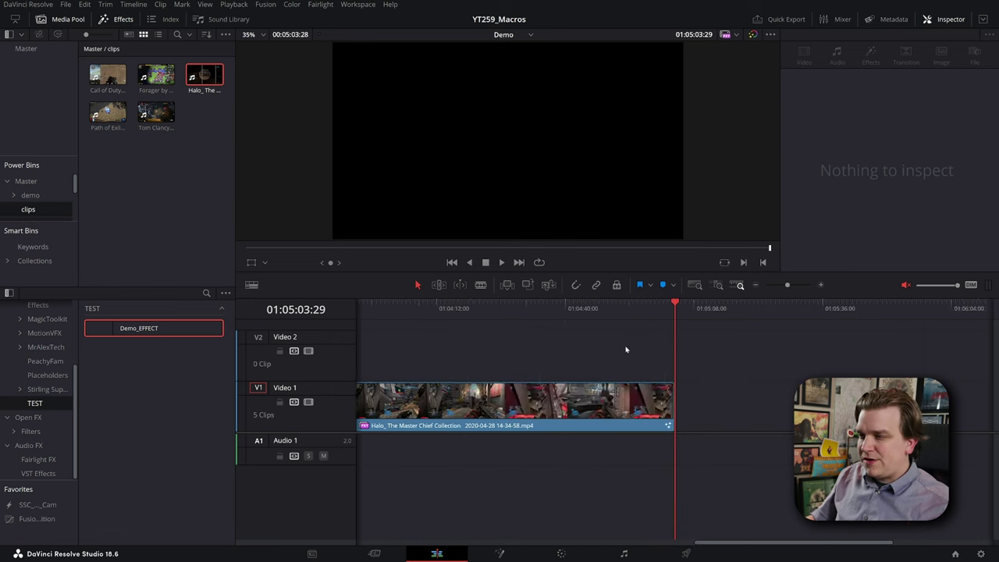
{"action": "scroll", "coordinate": [636, 350], "scroll_direction": "up", "scroll_amount": 1}
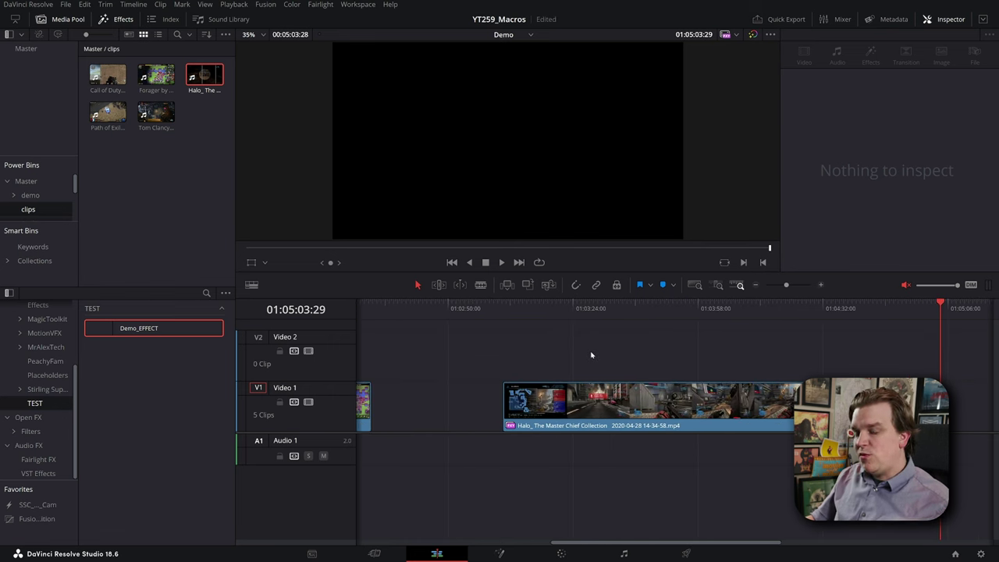
Step: Remove Demo_EFFECT from the Halo clip using the Inspector trash icon
{"action": "left_click", "coordinate": [608, 401]}
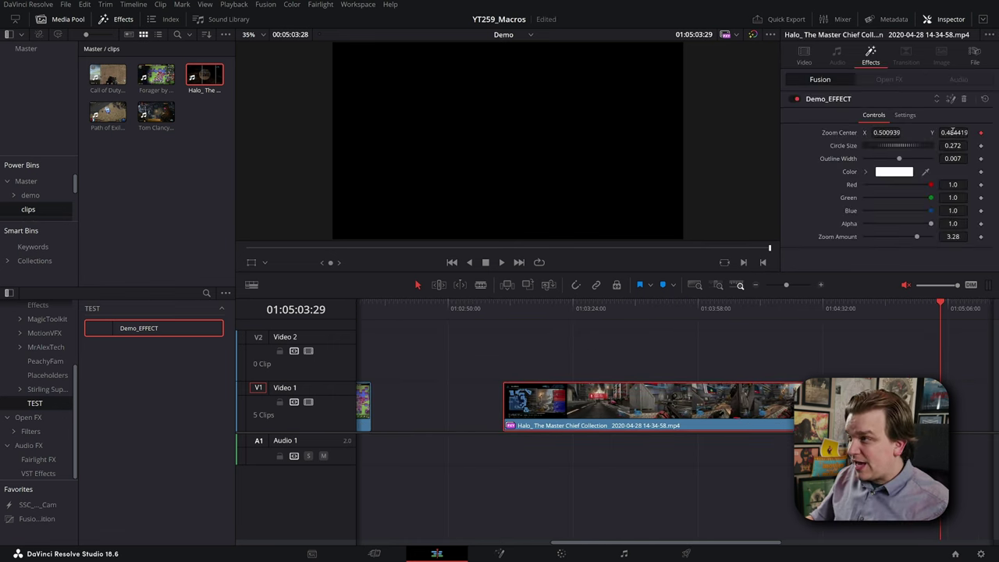
{"action": "left_click", "coordinate": [658, 366]}
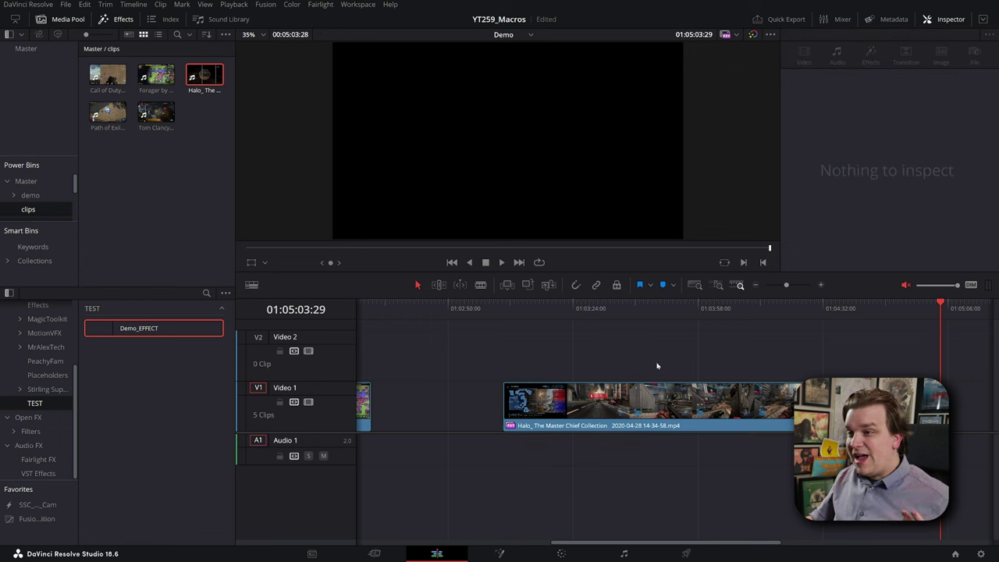
{"action": "left_click", "coordinate": [598, 398]}
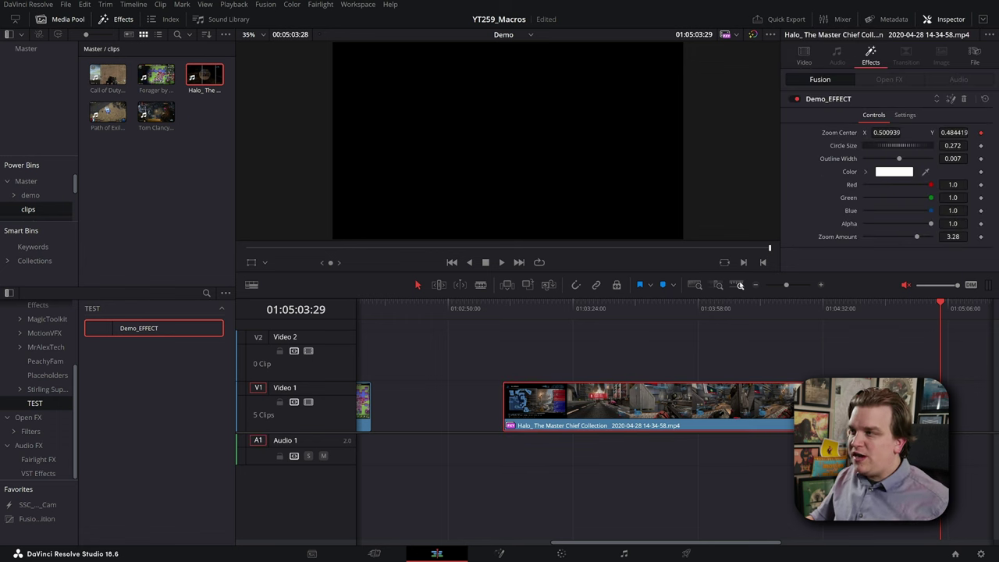
{"action": "left_click", "coordinate": [964, 100]}
{"action": "left_click", "coordinate": [636, 359]}
Step: Split the Halo clip at two playhead positions around the scoreboard moment
{"action": "left_click_drag", "start_coordinate": [569, 308], "coordinate": [572, 333]}
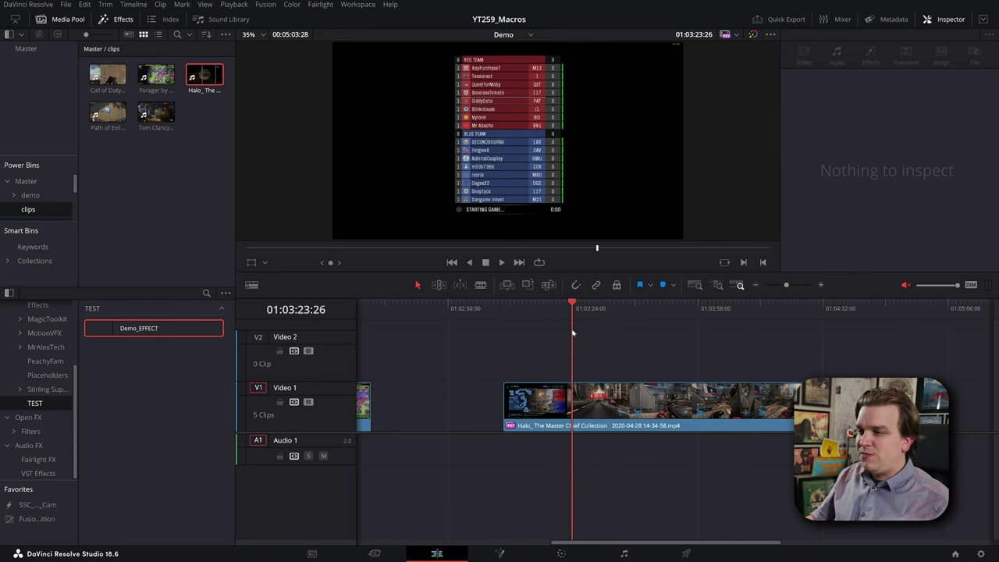
{"action": "key", "text": "shift+bracketleft"}
{"action": "key", "text": "ctrl+z"}
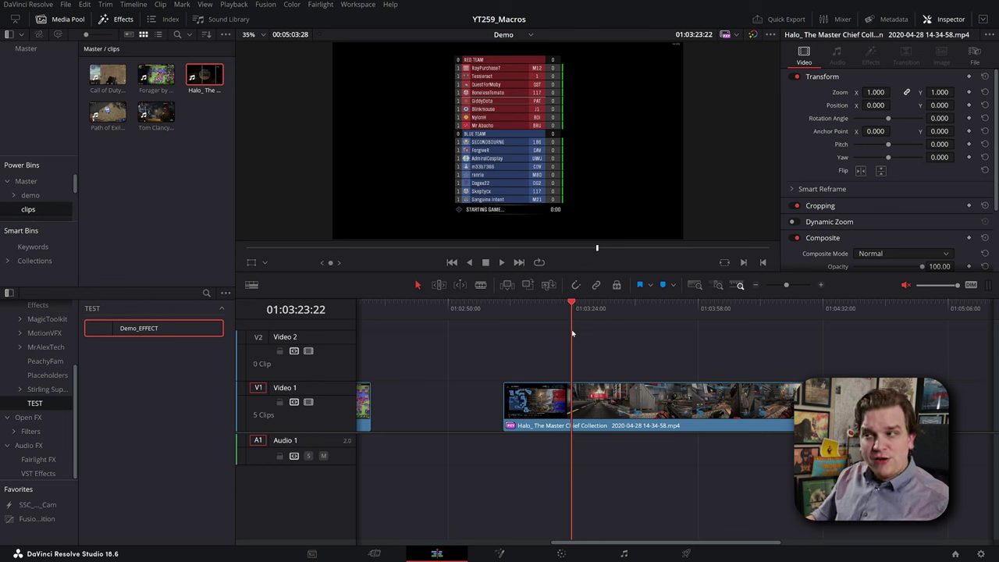
{"action": "key", "text": "shift+bracketleft"}
{"action": "key", "text": "ctrl+z"}
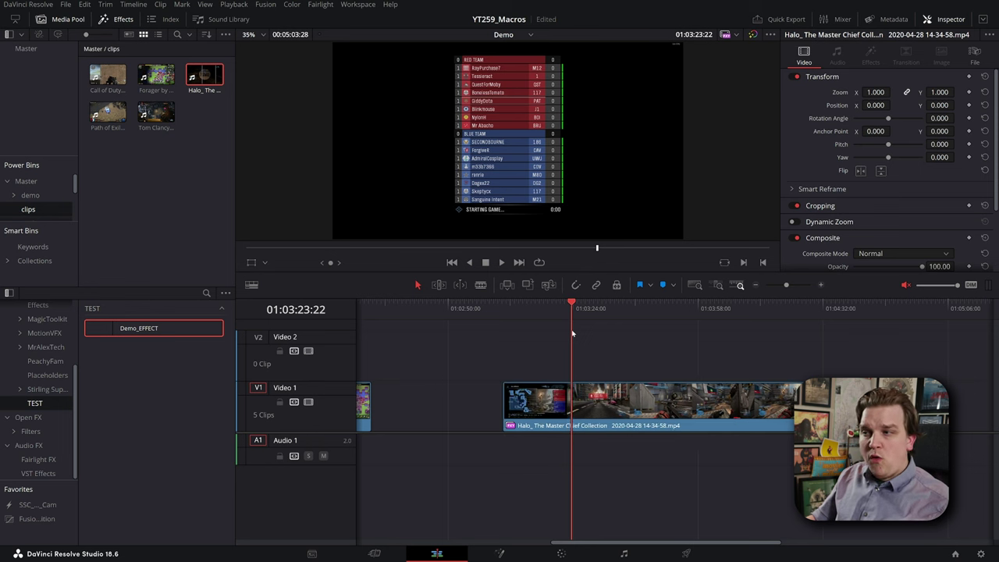
{"action": "key", "text": "ctrl+b"}
{"action": "mouse_move", "coordinate": [572, 333]}
{"action": "left_mouse_down"}
{"action": "mouse_move", "coordinate": [603, 334]}
{"action": "mouse_move", "coordinate": [588, 334]}
{"action": "left_mouse_up"}
{"action": "key", "text": "ctrl+b"}
{"action": "scroll", "coordinate": [646, 358], "scroll_direction": "up", "scroll_amount": 1}
{"action": "scroll", "coordinate": [646, 358], "scroll_direction": "up", "scroll_amount": 3}
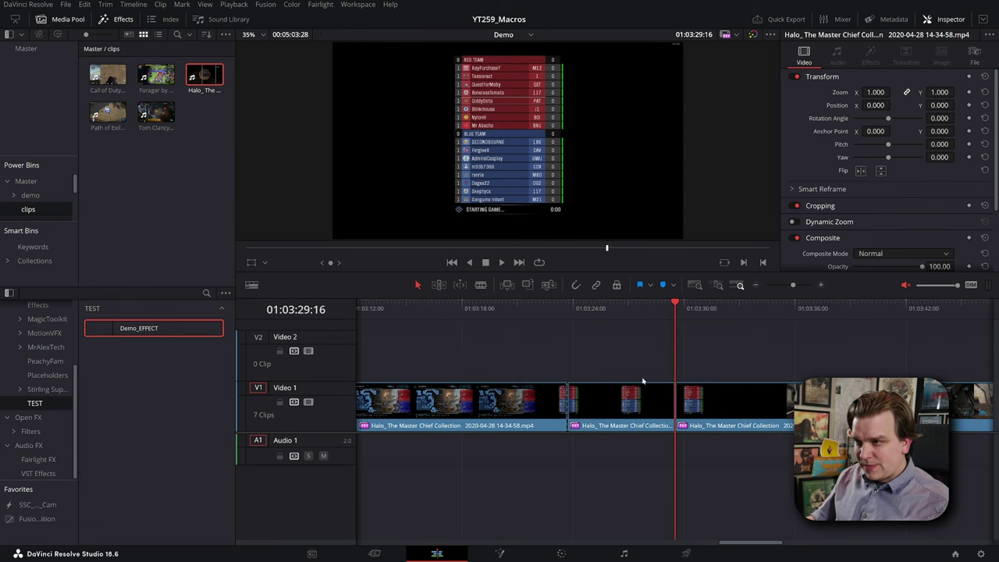
Step: Drop Demo_EFFECT onto the middle Halo section, play it back, and view its Inspector settings
{"action": "left_click_drag", "start_coordinate": [568, 403], "coordinate": [549, 428]}
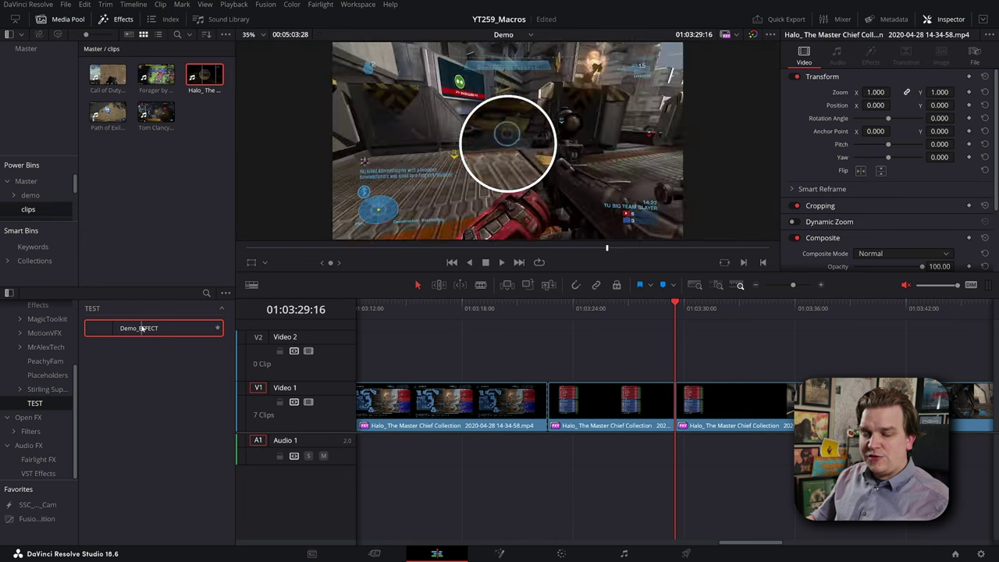
{"action": "left_click_drag", "start_coordinate": [139, 328], "coordinate": [576, 391]}
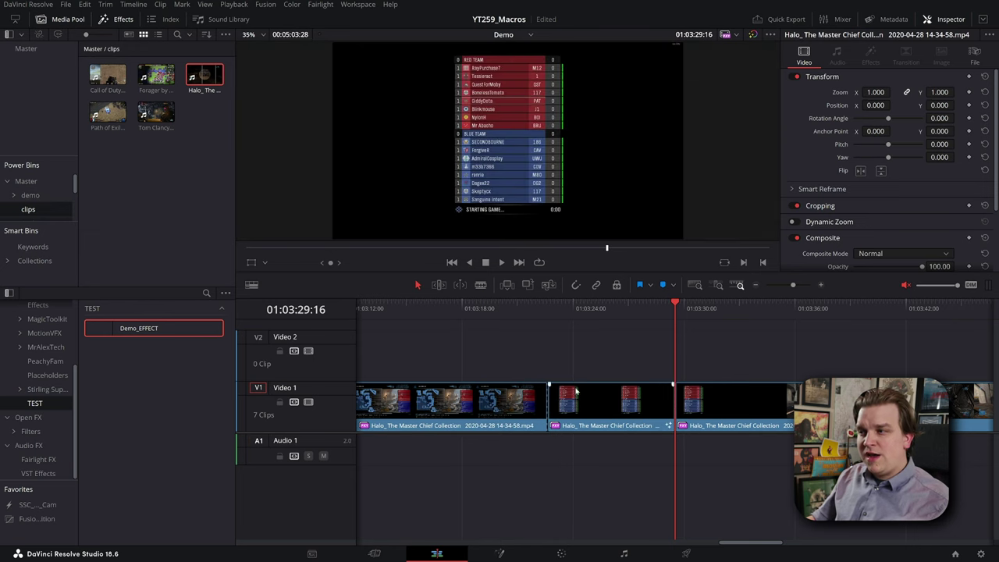
{"action": "left_click", "coordinate": [535, 309]}
{"action": "key", "text": "space"}
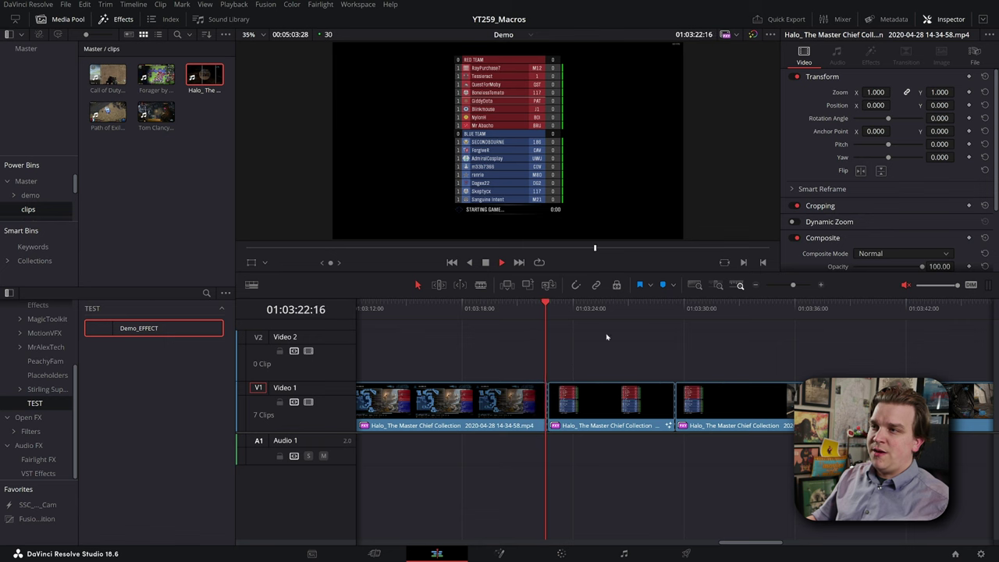
{"action": "left_click", "coordinate": [674, 309]}
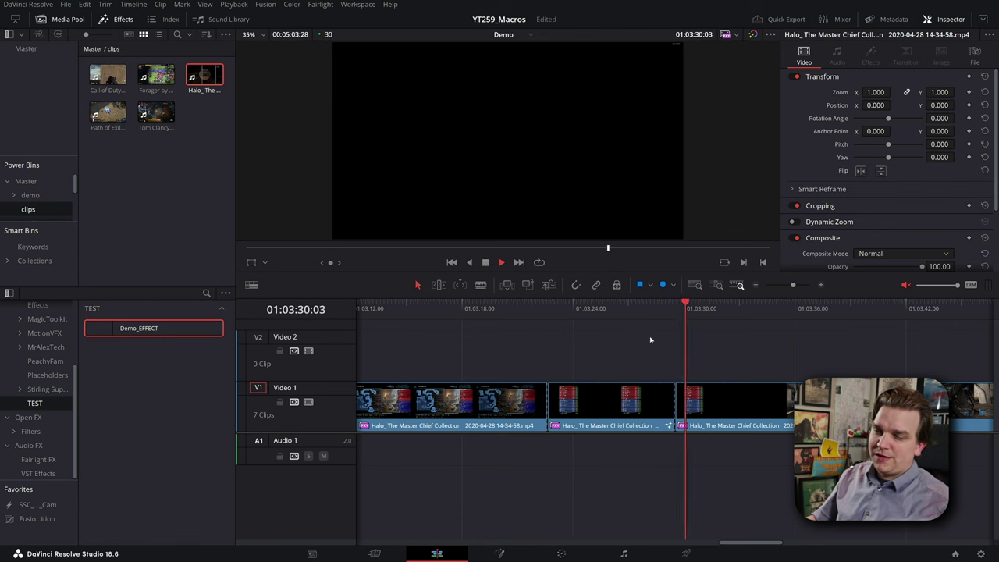
{"action": "left_click", "coordinate": [663, 308]}
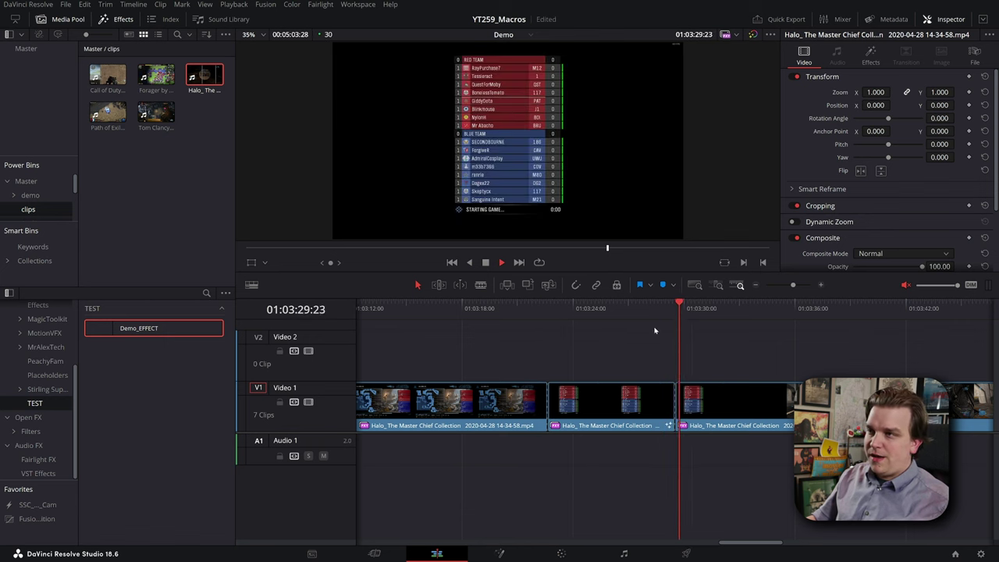
{"action": "key", "text": "space"}
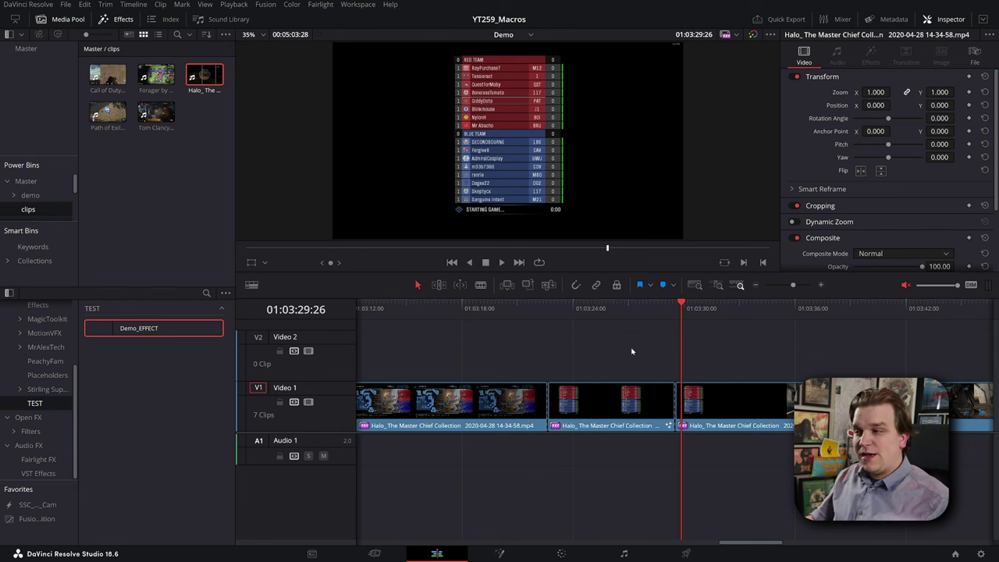
{"action": "left_click", "coordinate": [607, 310]}
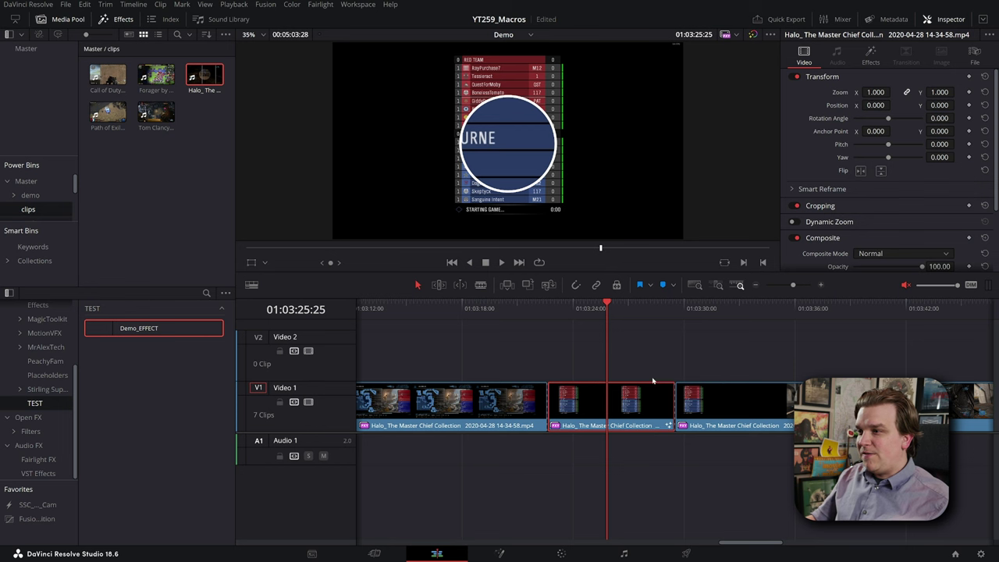
{"action": "left_click", "coordinate": [871, 54]}
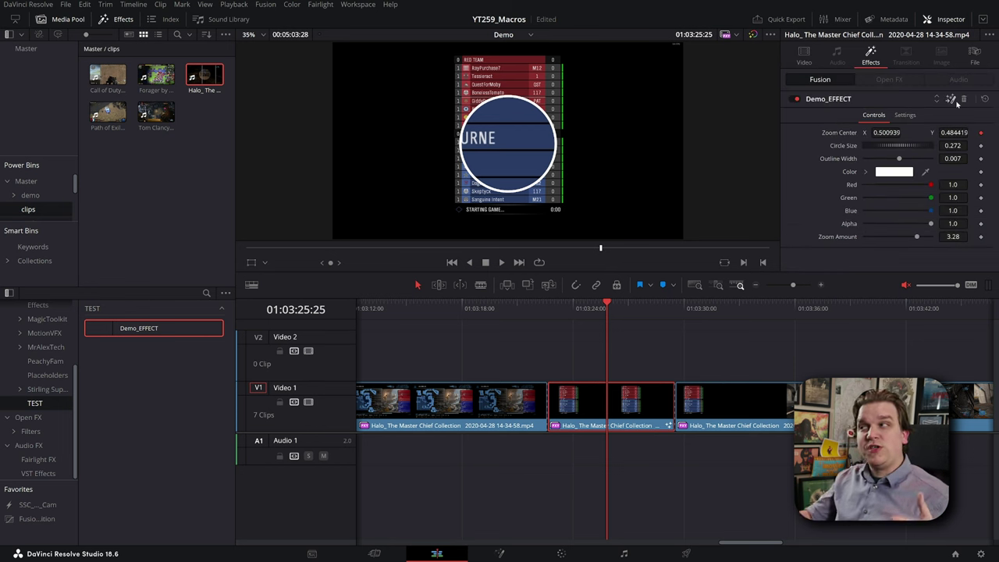
{"action": "key", "text": "shift+5"}
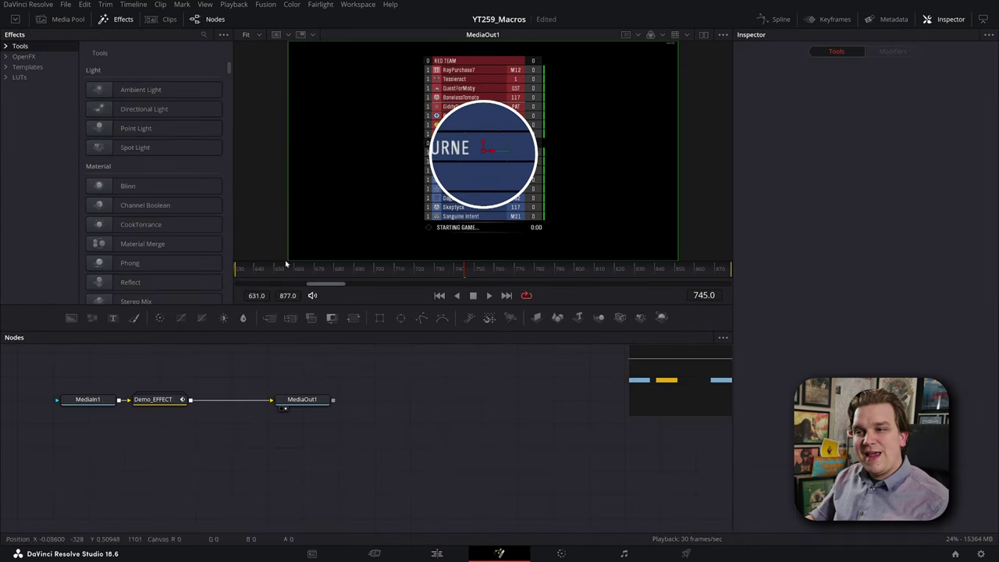
{"action": "scroll", "coordinate": [297, 437], "scroll_direction": "up", "scroll_amount": 2}
{"action": "left_click", "coordinate": [268, 417]}
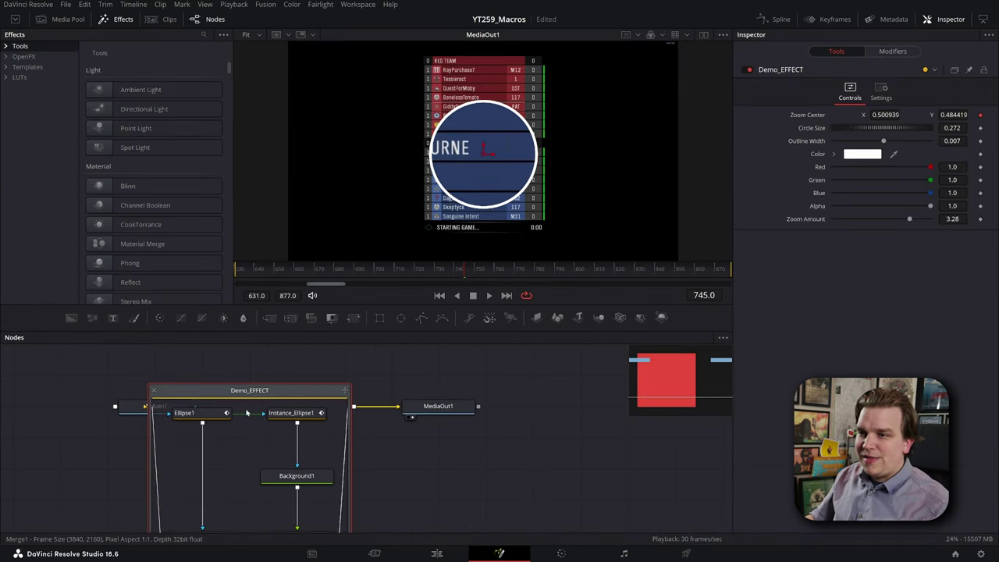
{"action": "left_click", "coordinate": [203, 415]}
{"action": "left_click", "coordinate": [893, 52]}
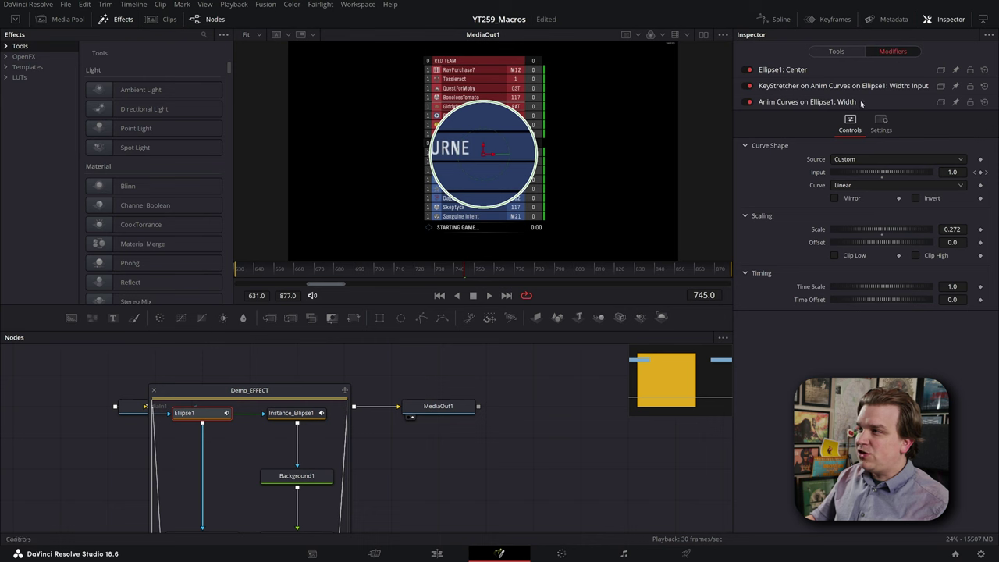
{"action": "left_click", "coordinate": [786, 86]}
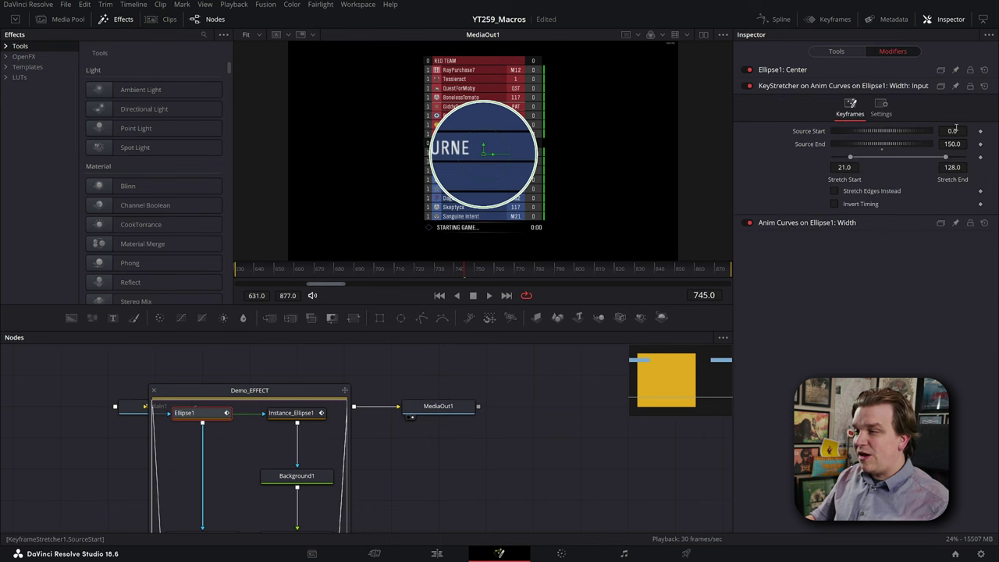
{"action": "key", "text": "Home"}
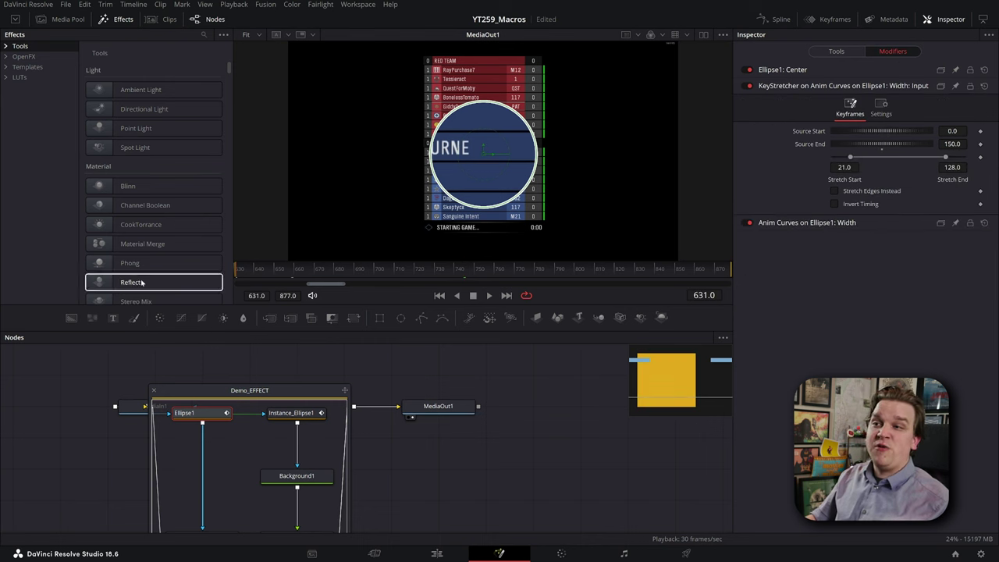
{"action": "left_click_drag", "start_coordinate": [315, 284], "coordinate": [229, 296]}
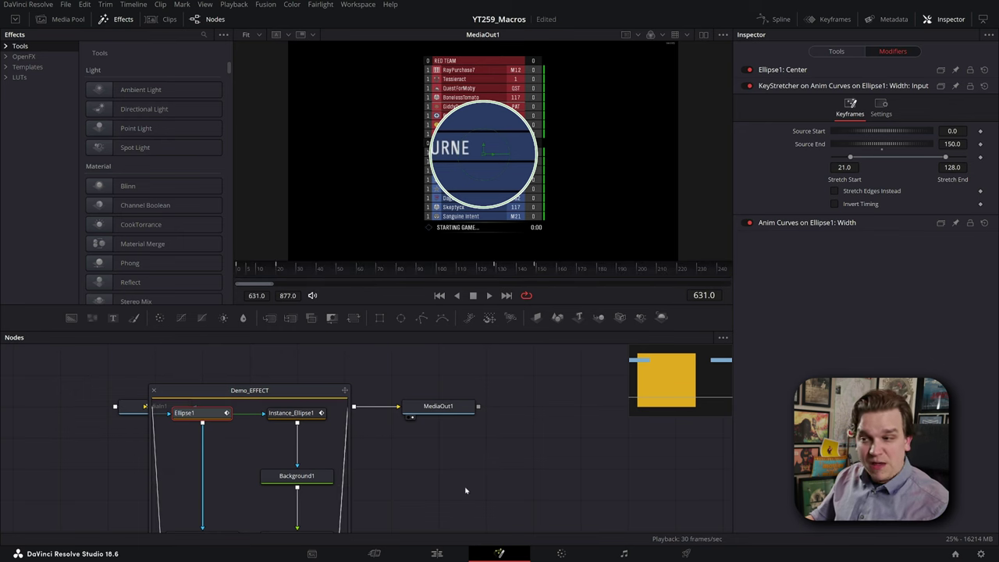
{"action": "left_click", "coordinate": [438, 553]}
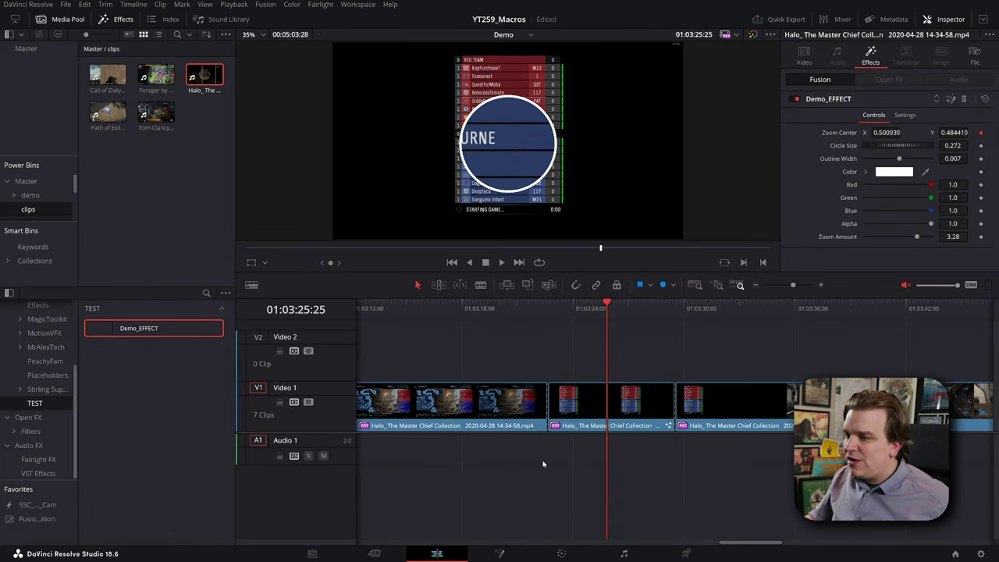
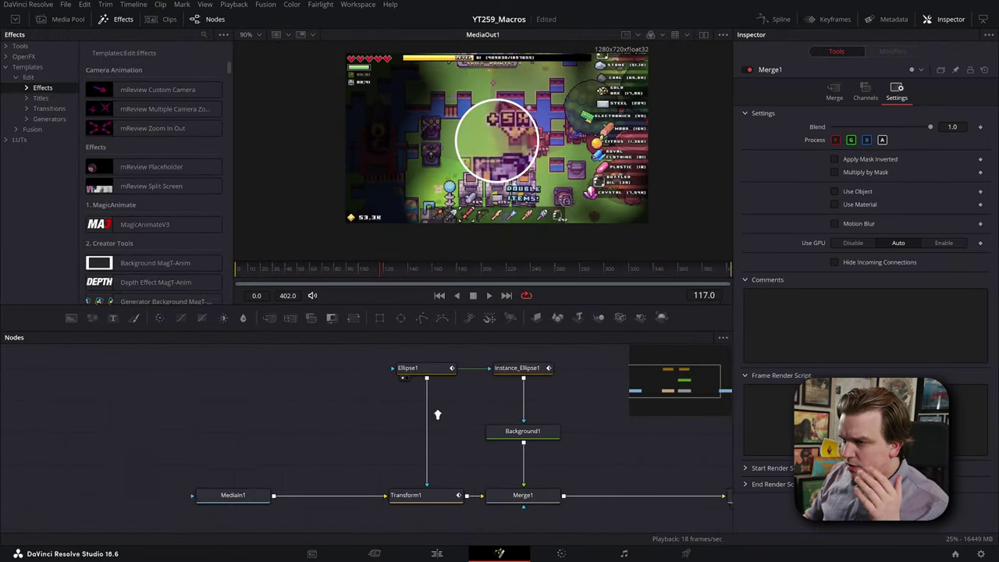
Step: Save the project, trial-delete the MediaIn1 node and undo it, then return to the Edit page
{"action": "key", "text": "ctrl+s"}
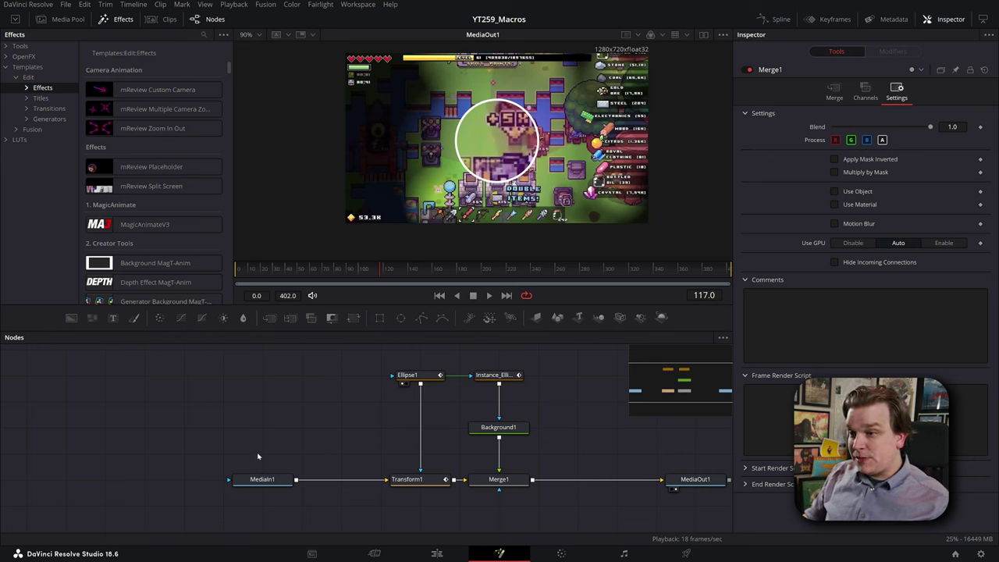
{"action": "left_click_drag", "start_coordinate": [266, 465], "coordinate": [168, 520]}
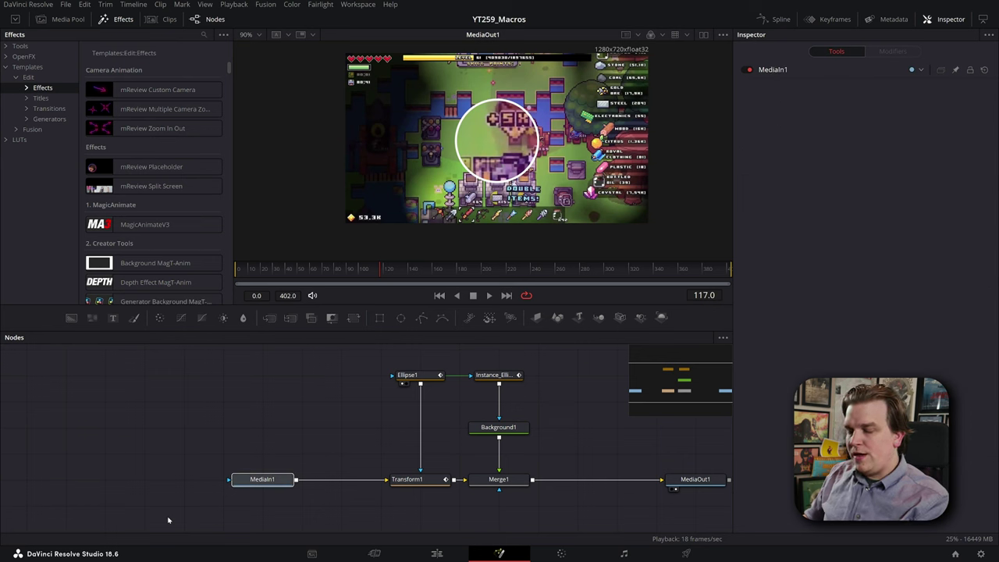
{"action": "key", "text": "Delete"}
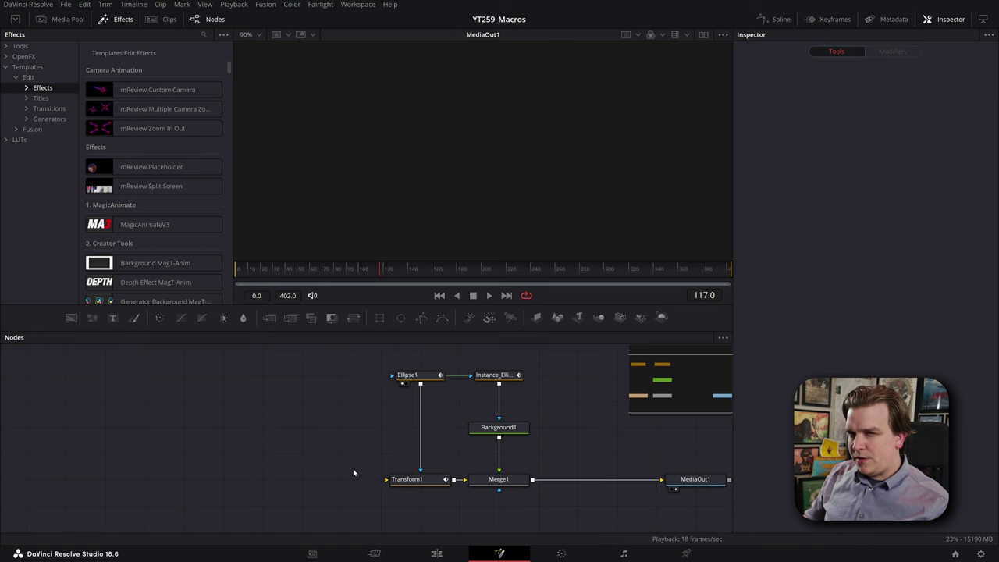
{"action": "key", "text": "ctrl+z"}
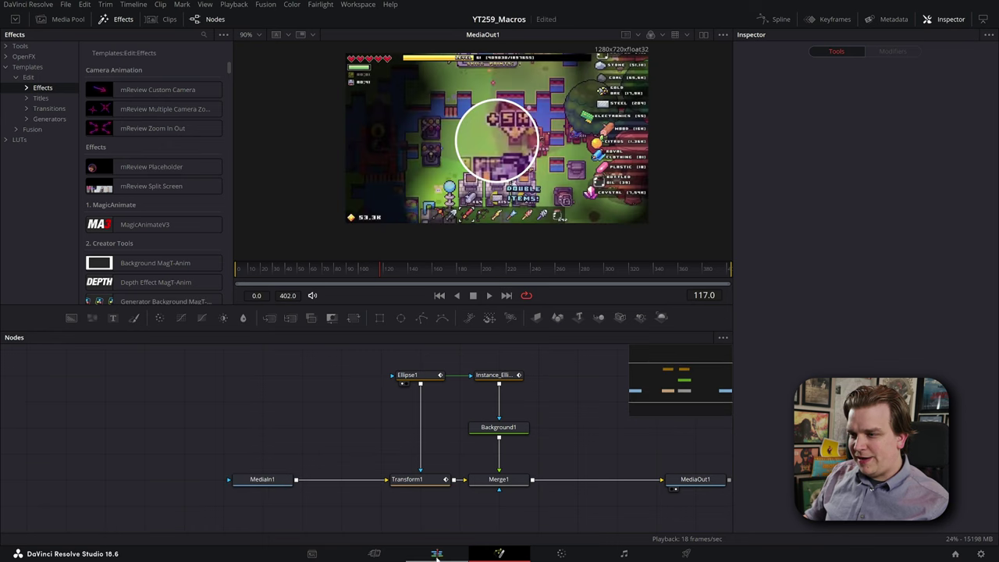
{"action": "key", "text": "shift+4"}
Step: Duplicate the Forager clip onto Video 2 and disable the Video 2 track
{"action": "left_click_drag", "start_coordinate": [546, 402], "coordinate": [546, 355]}
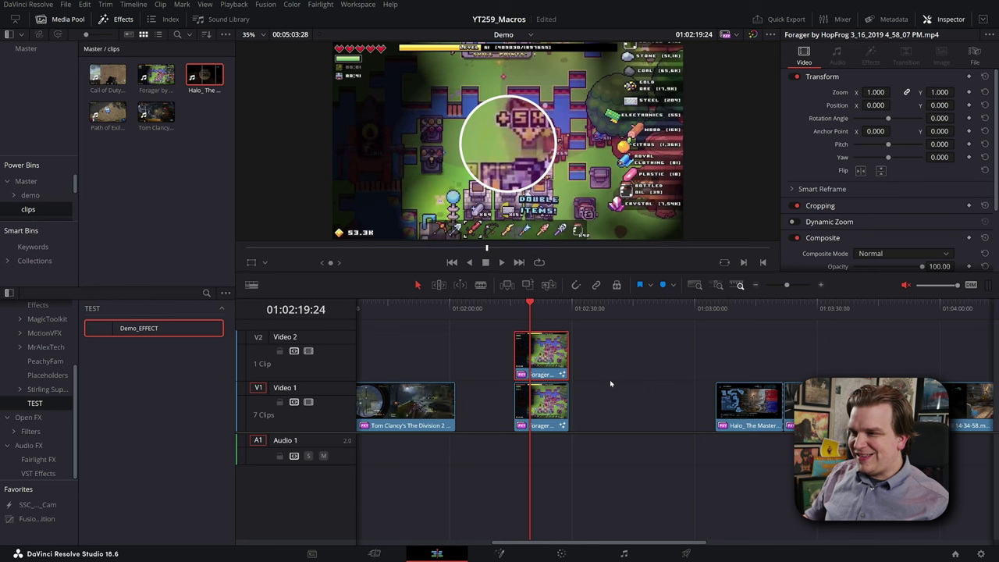
{"action": "key", "text": "ctrl+equal"}
{"action": "key", "text": "ctrl+equal"}
{"action": "key", "text": "ctrl+equal"}
{"action": "scroll", "coordinate": [629, 376], "scroll_direction": "up", "scroll_amount": 3}
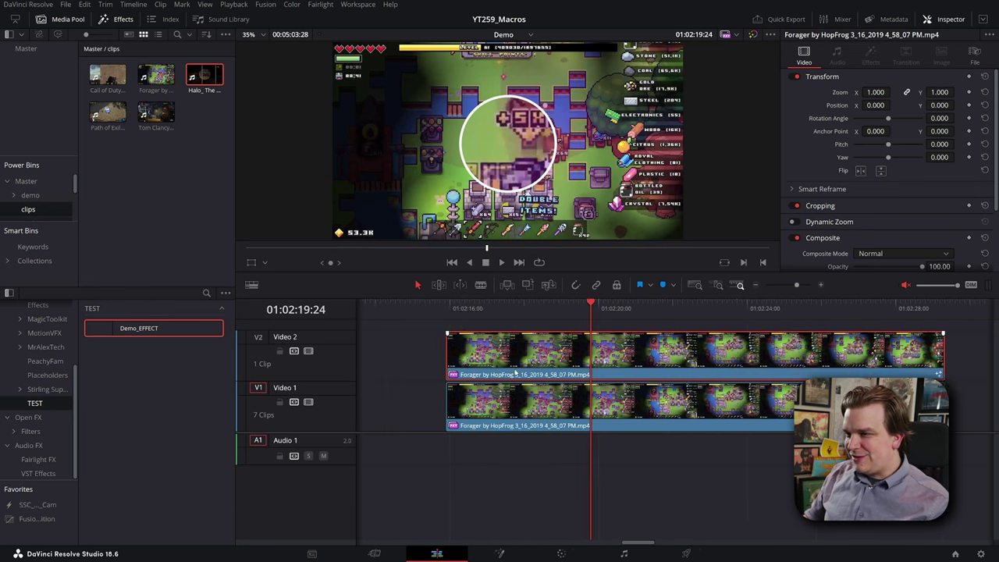
{"action": "left_click", "coordinate": [309, 351]}
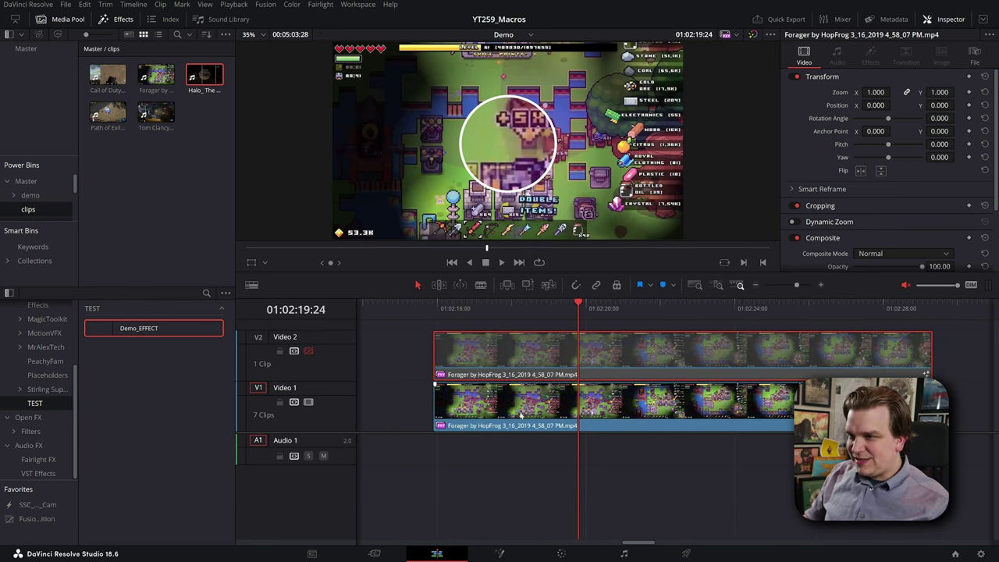
Step: Reset the Fusion composition of the Forager clip on Video 1
{"action": "left_click", "coordinate": [654, 419]}
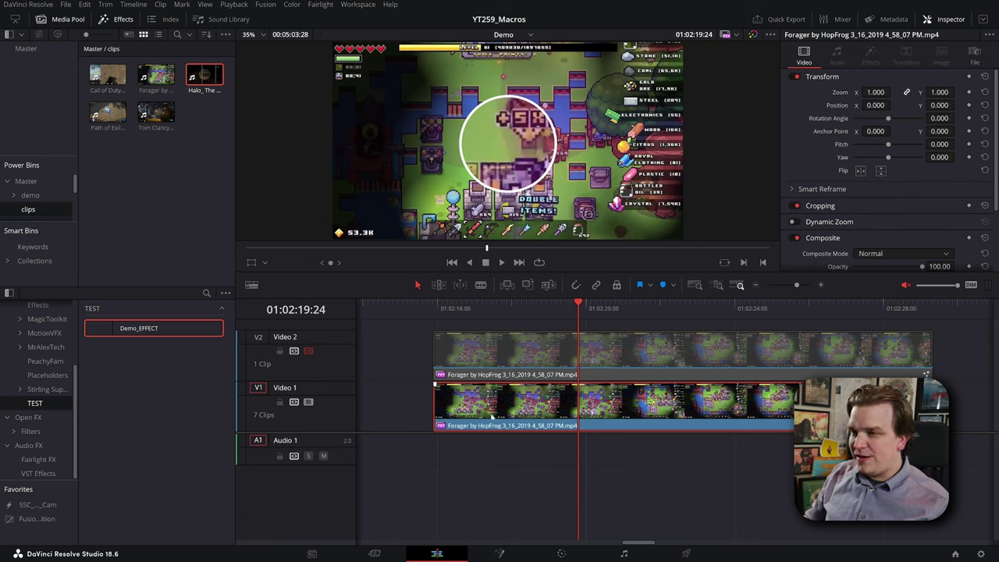
{"action": "right_click", "coordinate": [494, 402]}
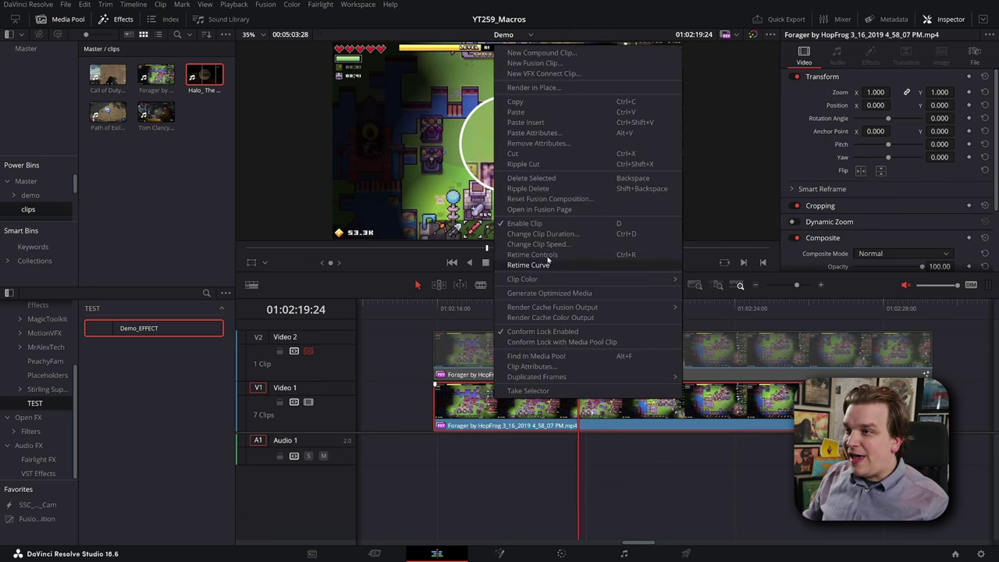
{"action": "left_click", "coordinate": [530, 201]}
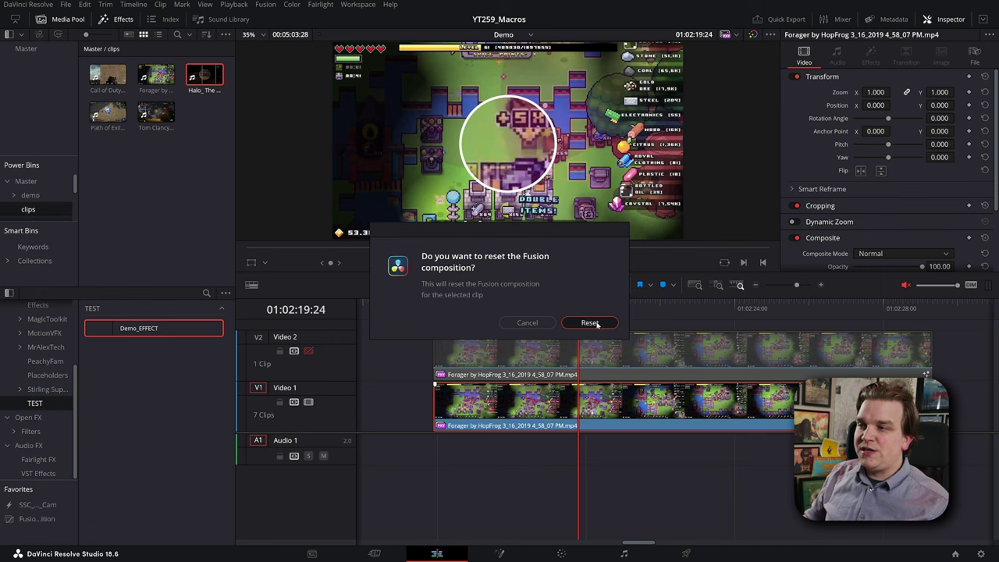
{"action": "left_click", "coordinate": [595, 326]}
Step: Move the playhead to 01:02:19:01, re-enable Video 2, and open its Forager clip in Fusion
{"action": "left_click_drag", "start_coordinate": [501, 315], "coordinate": [550, 312]}
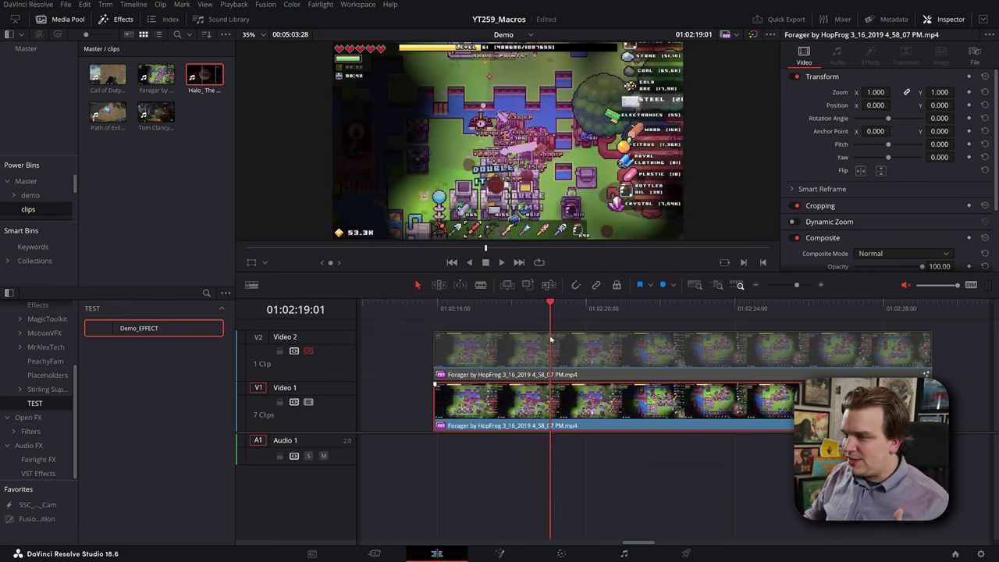
{"action": "left_click", "coordinate": [308, 352]}
{"action": "left_click", "coordinate": [508, 375]}
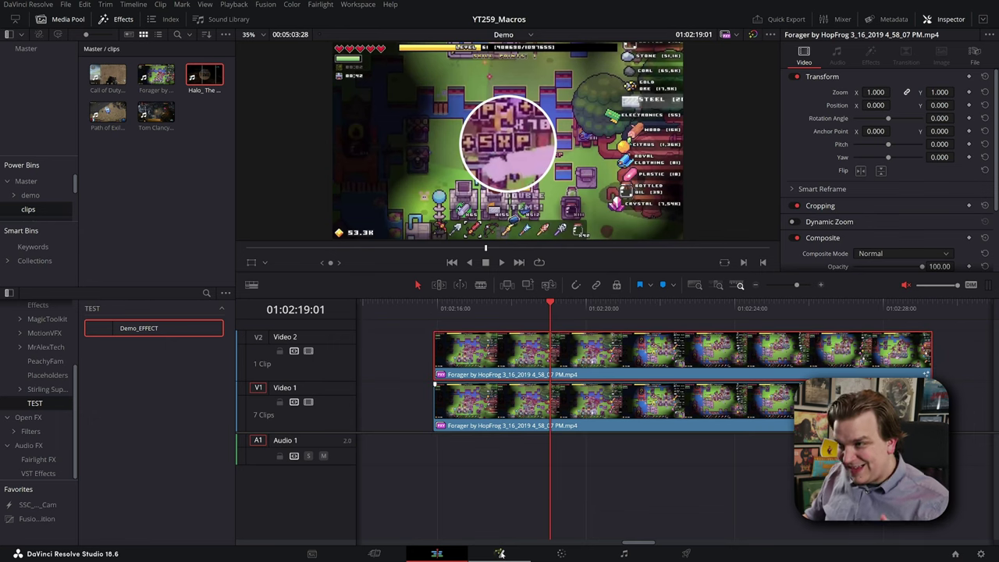
{"action": "left_click", "coordinate": [500, 553]}
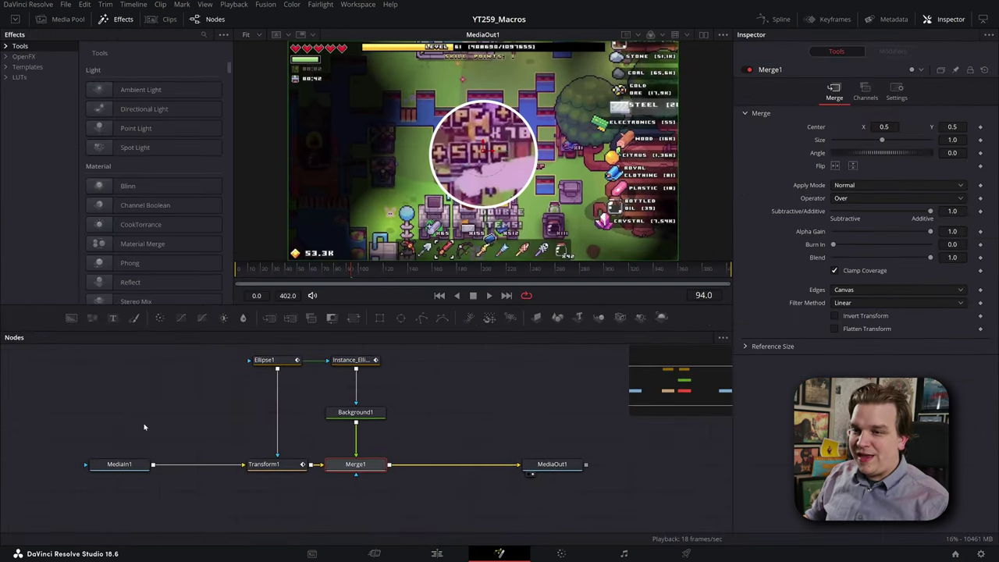
Step: Delete the MediaIn1 node from the Fusion graph
{"action": "left_click_drag", "start_coordinate": [144, 427], "coordinate": [84, 469]}
{"action": "key", "text": "Delete"}
{"action": "scroll", "coordinate": [149, 466], "scroll_direction": "up", "scroll_amount": 2}
{"action": "mouse_move", "coordinate": [167, 455]}
{"action": "left_mouse_down"}
{"action": "mouse_move", "coordinate": [198, 446]}
{"action": "mouse_move", "coordinate": [154, 460]}
{"action": "left_mouse_up"}
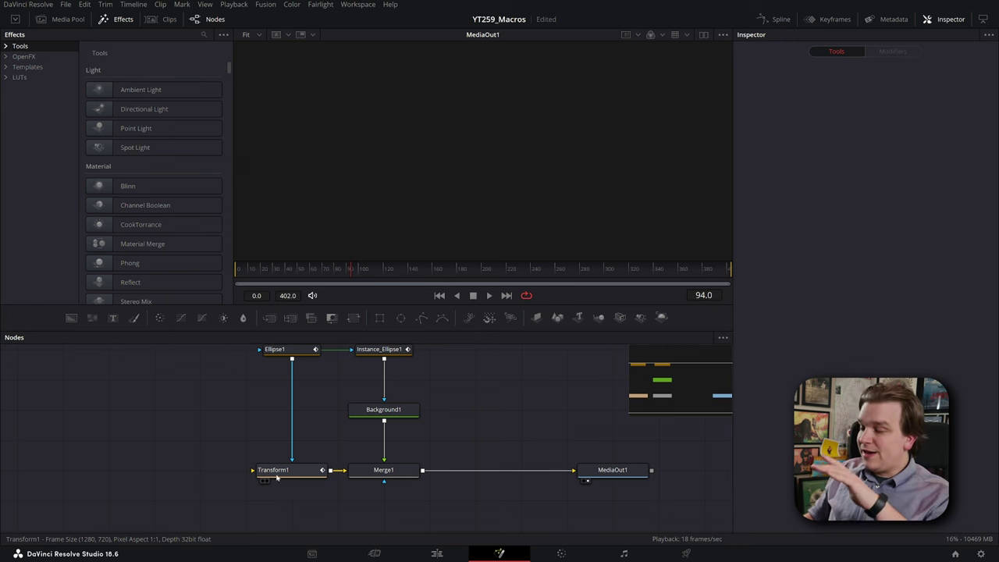
Step: View Ellipse1, Instance_Ellipse1, Background1 and Transform1 outputs one by one in the viewer
{"action": "left_click", "coordinate": [273, 350]}
{"action": "key", "text": "1"}
{"action": "left_click", "coordinate": [380, 372]}
{"action": "key", "text": "1"}
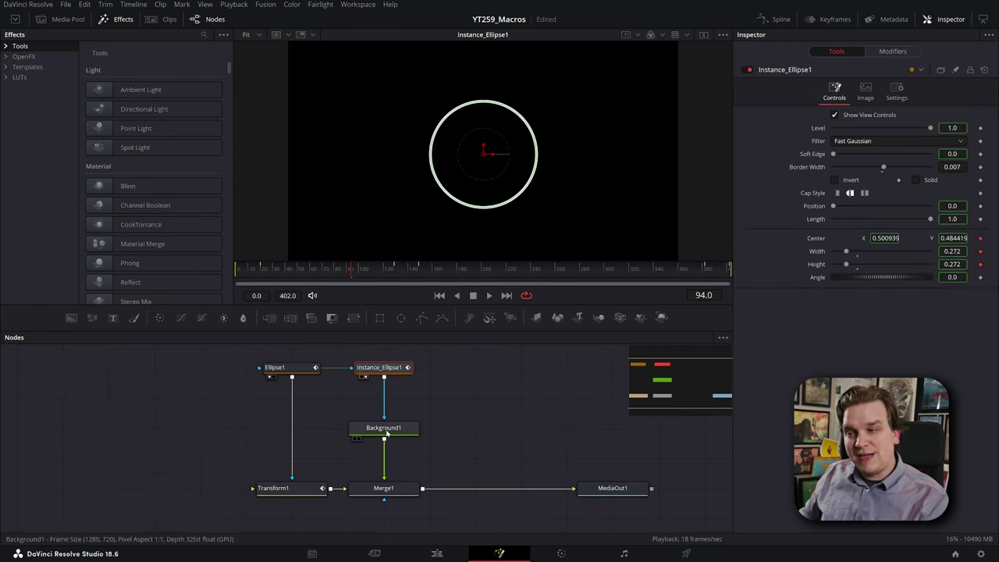
{"action": "left_click", "coordinate": [387, 430]}
{"action": "key", "text": "1"}
{"action": "left_click", "coordinate": [299, 484]}
{"action": "key", "text": "1"}
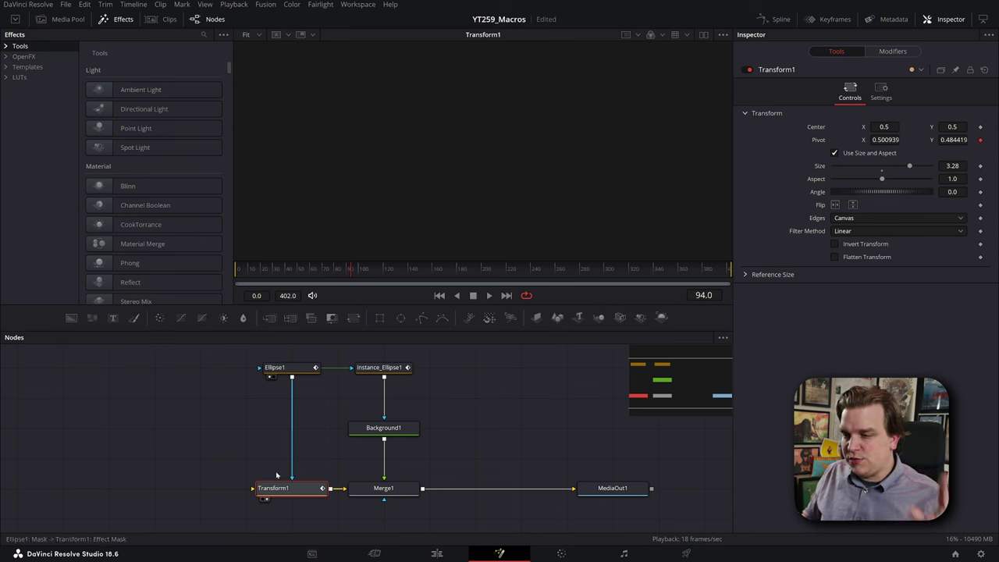
Step: Add a new Media In node left of Transform1 and view its footage
{"action": "left_click", "coordinate": [119, 487]}
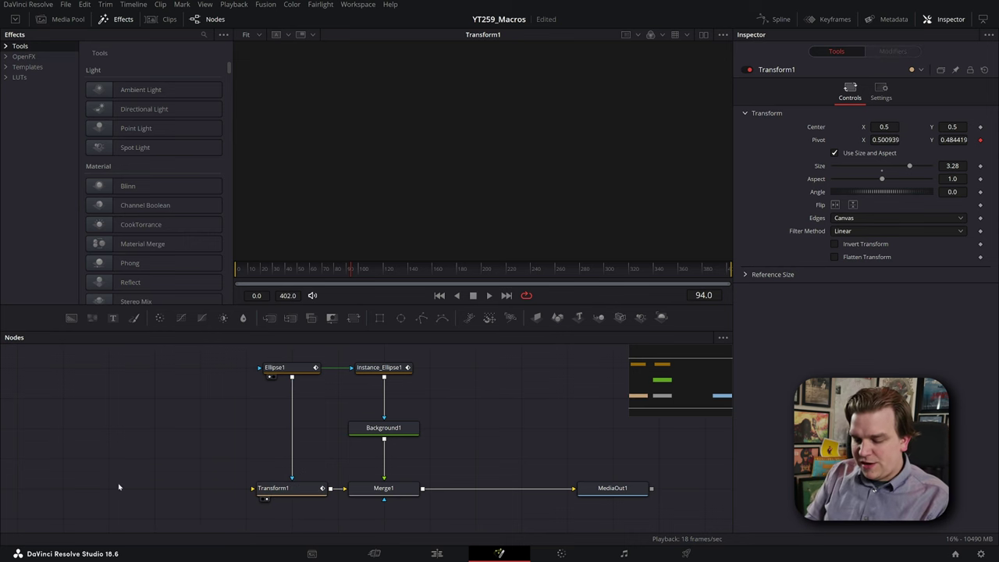
{"action": "key", "text": "shift+space"}
{"action": "type", "text": "med"}
{"action": "key", "text": "Return"}
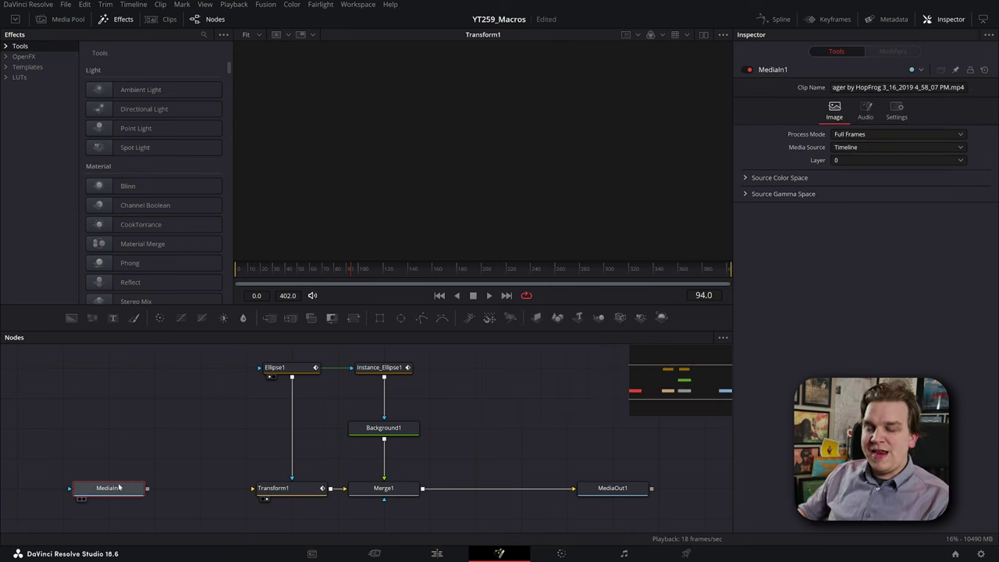
{"action": "left_click_drag", "start_coordinate": [108, 490], "coordinate": [154, 490]}
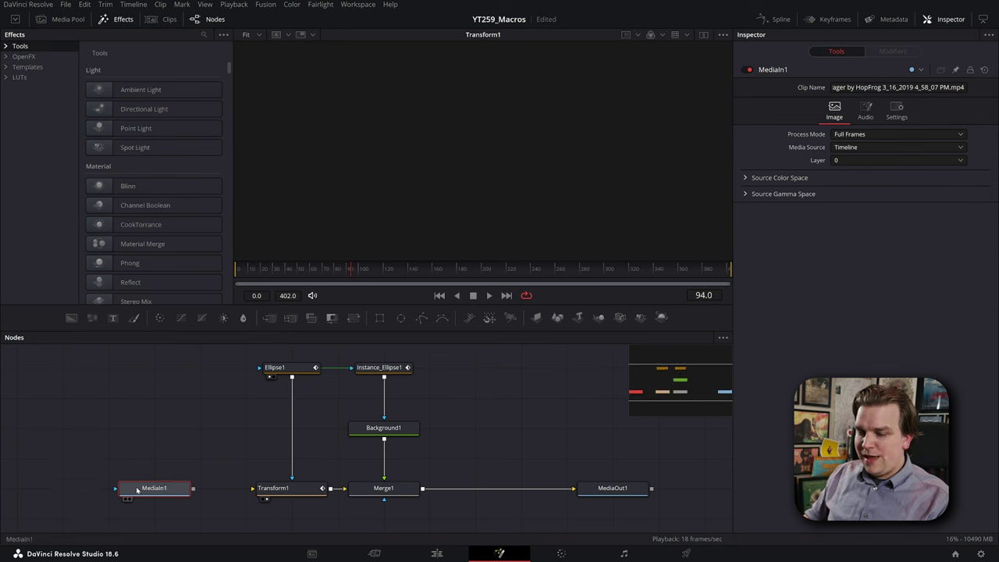
{"action": "key", "text": "1"}
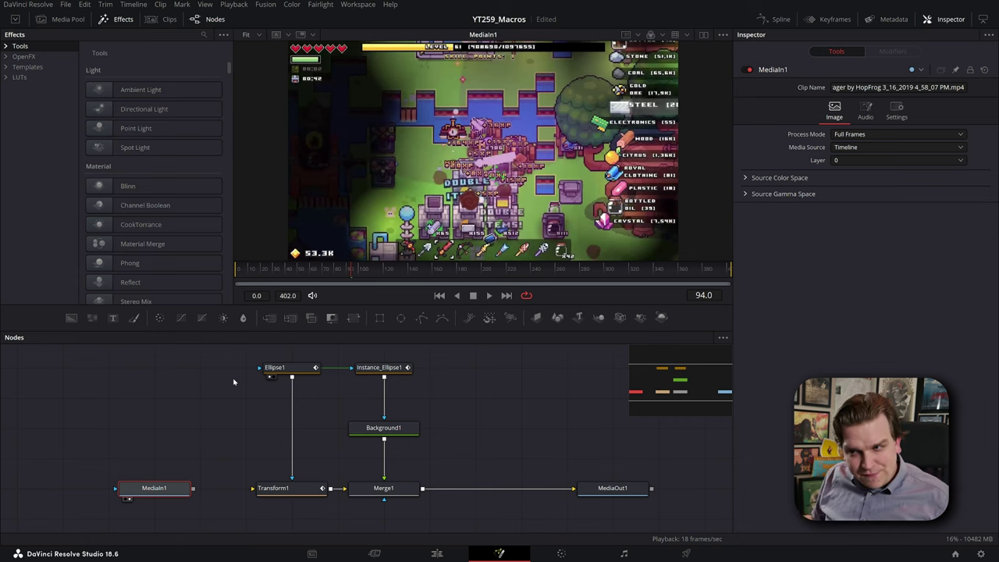
Step: Select the five magnifier nodes, then replace the Video 2 Forager copy with a Fusion Composition clip
{"action": "left_click_drag", "start_coordinate": [275, 509], "coordinate": [420, 359]}
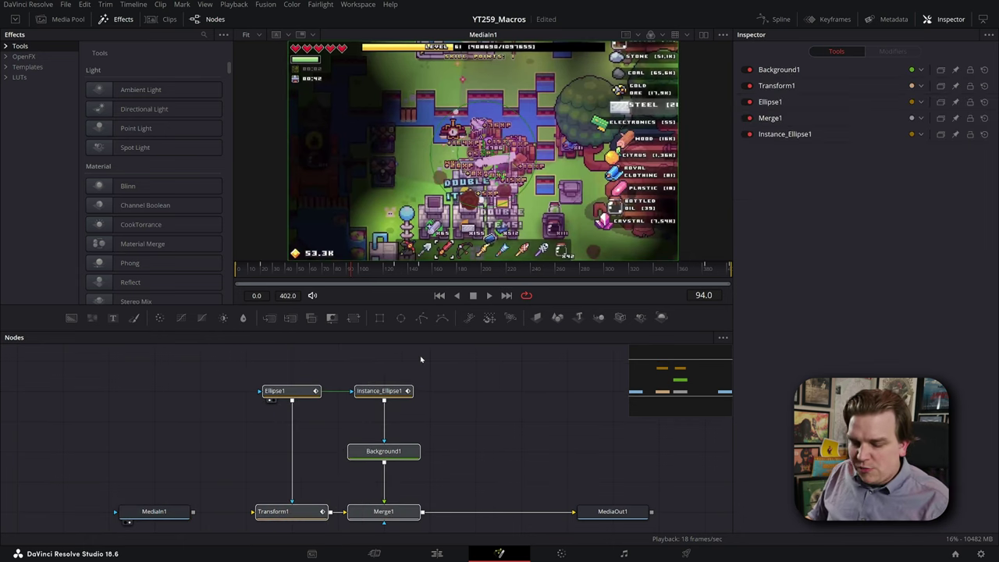
{"action": "left_click", "coordinate": [437, 553]}
{"action": "key", "text": "Delete"}
{"action": "left_click_drag", "start_coordinate": [146, 347], "coordinate": [506, 363]}
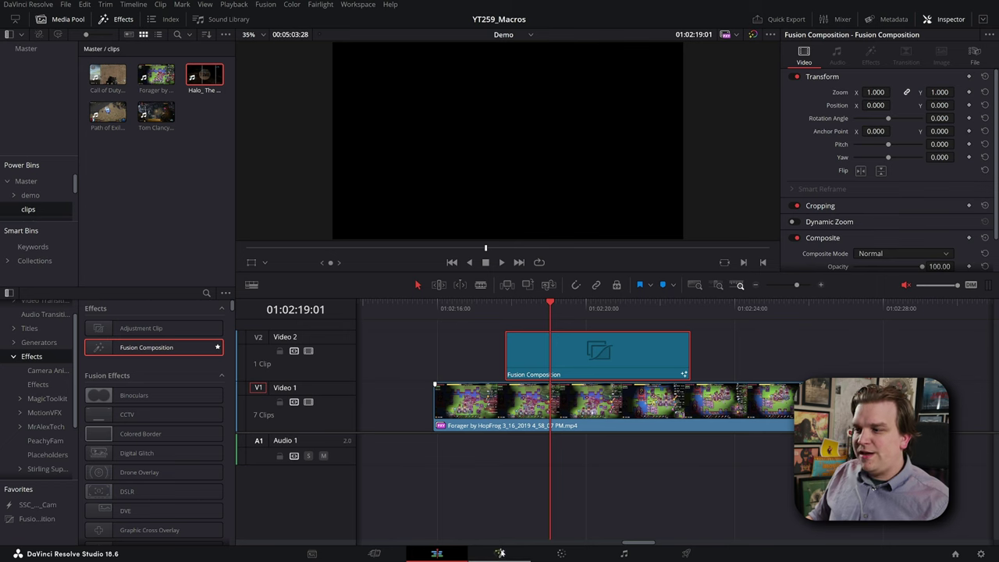
Step: Paste the copied magnifier nodes into the Fusion Composition and connect Merge1 to MediaOut1
{"action": "left_click", "coordinate": [500, 554]}
{"action": "left_click_drag", "start_coordinate": [227, 428], "coordinate": [424, 423]}
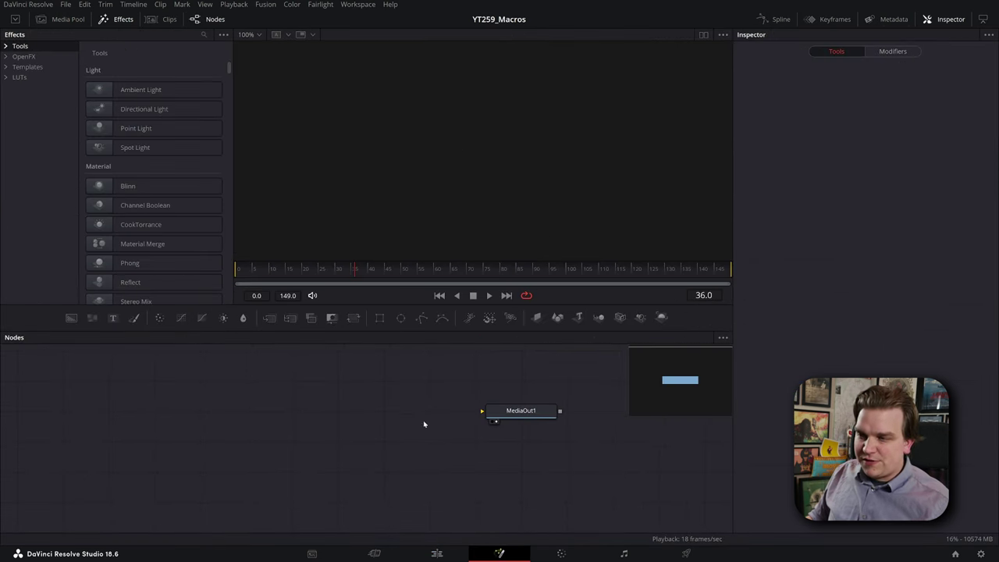
{"action": "key", "text": "ctrl+v"}
{"action": "left_click_drag", "start_coordinate": [472, 491], "coordinate": [524, 491]}
Step: Add a MediaIn node and set its Media Source to Background
{"action": "left_click", "coordinate": [283, 462]}
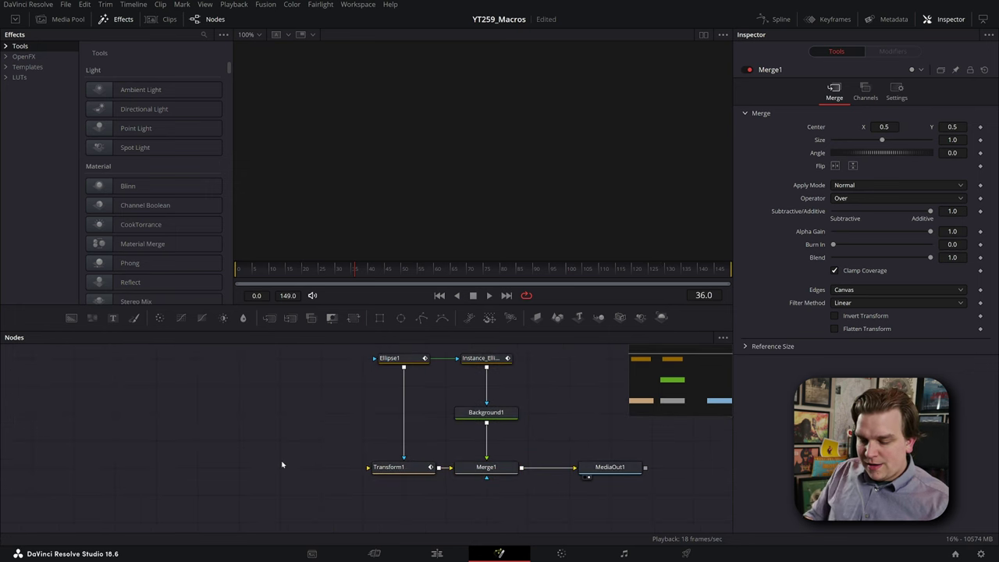
{"action": "key", "text": "shift+space"}
{"action": "type", "text": "media"}
{"action": "key", "text": "Return"}
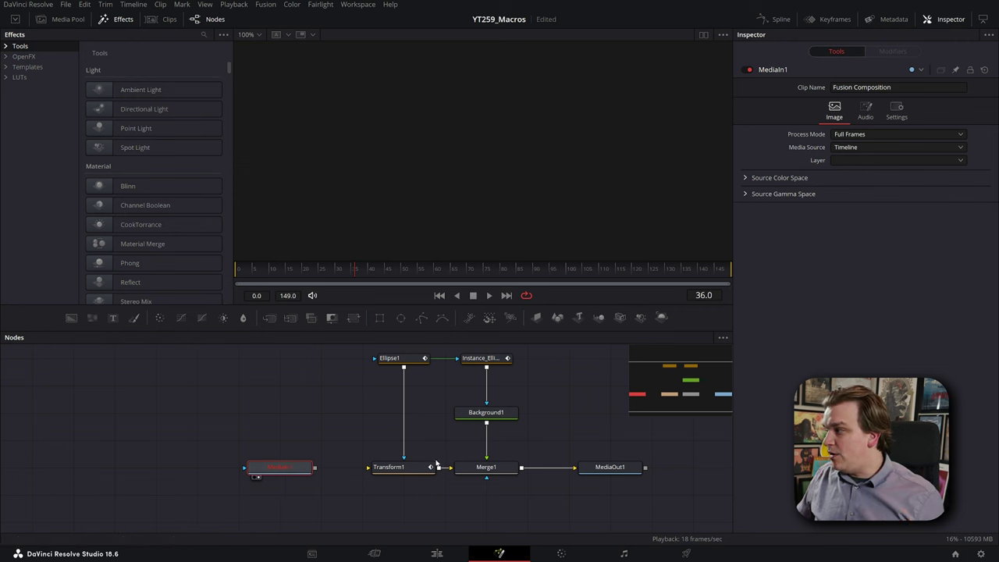
{"action": "left_click", "coordinate": [844, 148]}
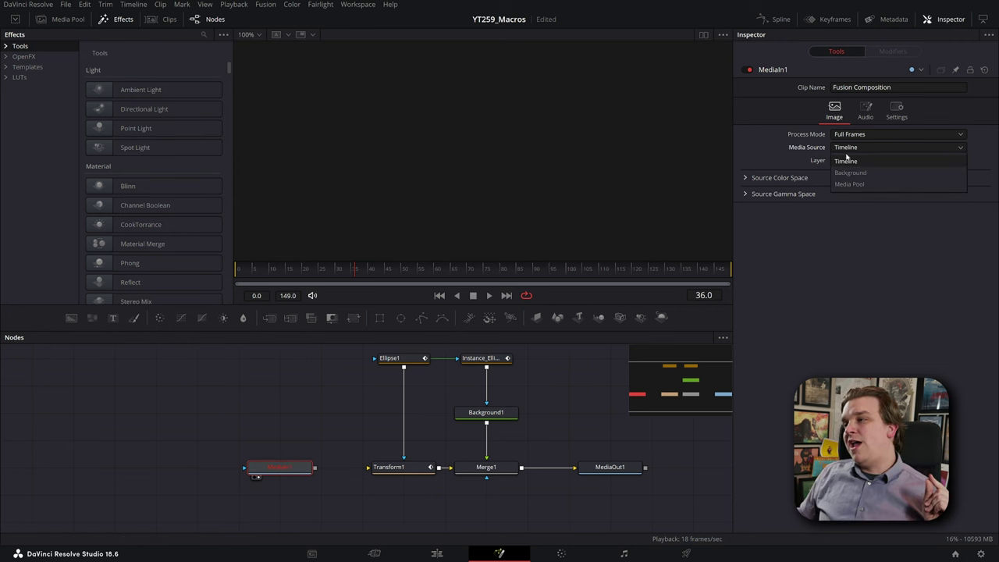
{"action": "left_click", "coordinate": [851, 173]}
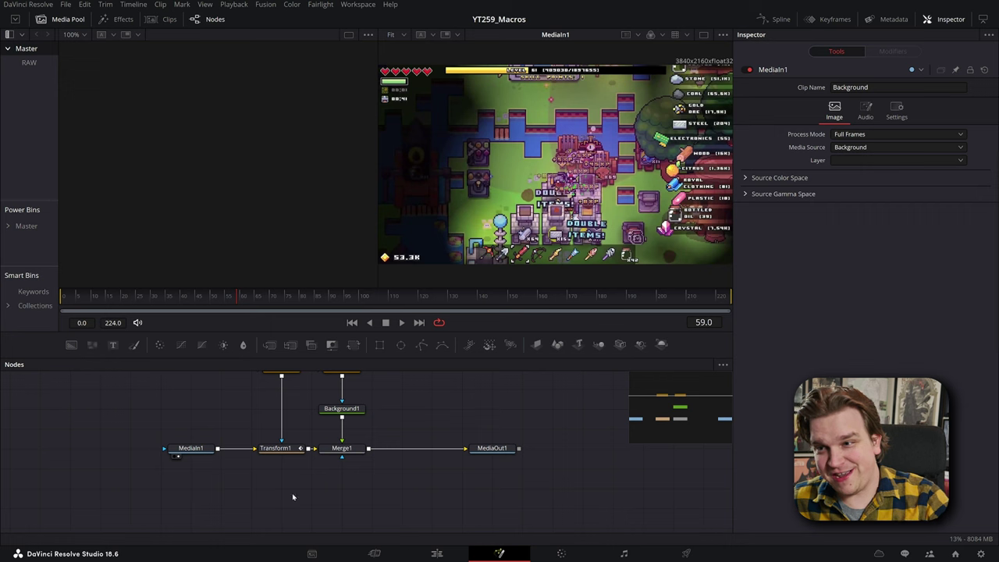
{"action": "scroll", "coordinate": [175, 416], "scroll_direction": "up", "scroll_amount": 1}
{"action": "left_click", "coordinate": [188, 459]}
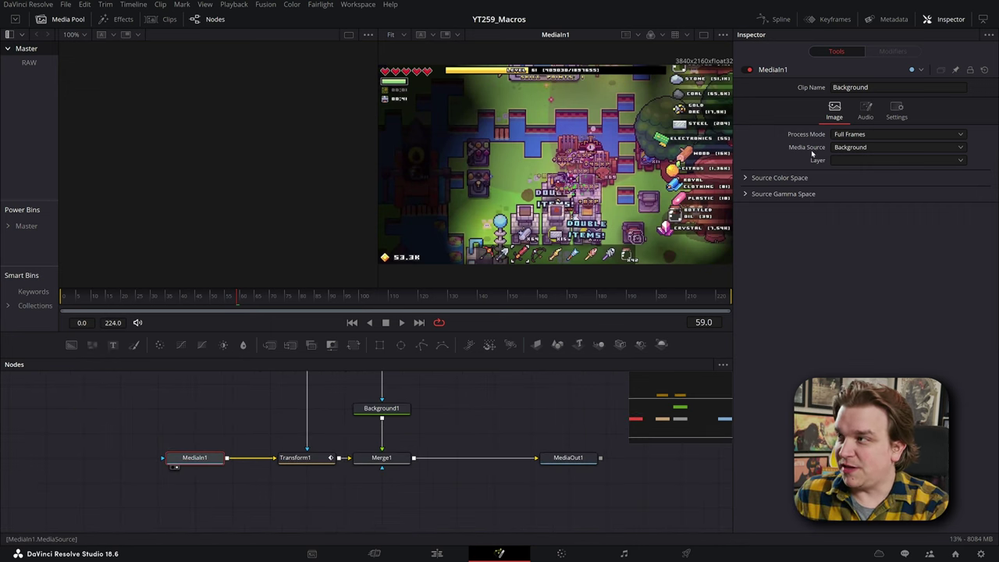
Step: Drag the Ellipse1 Center modifier to recentre the magnifier at 0.533244, 0.429589, then return to the Edit page
{"action": "left_click", "coordinate": [449, 556]}
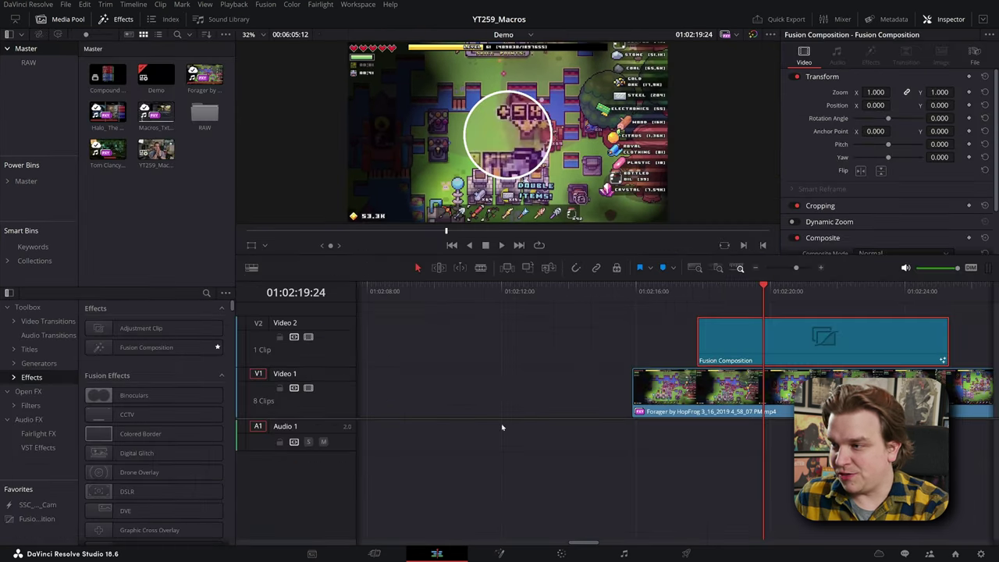
{"action": "left_click", "coordinate": [499, 553]}
{"action": "key", "text": "1"}
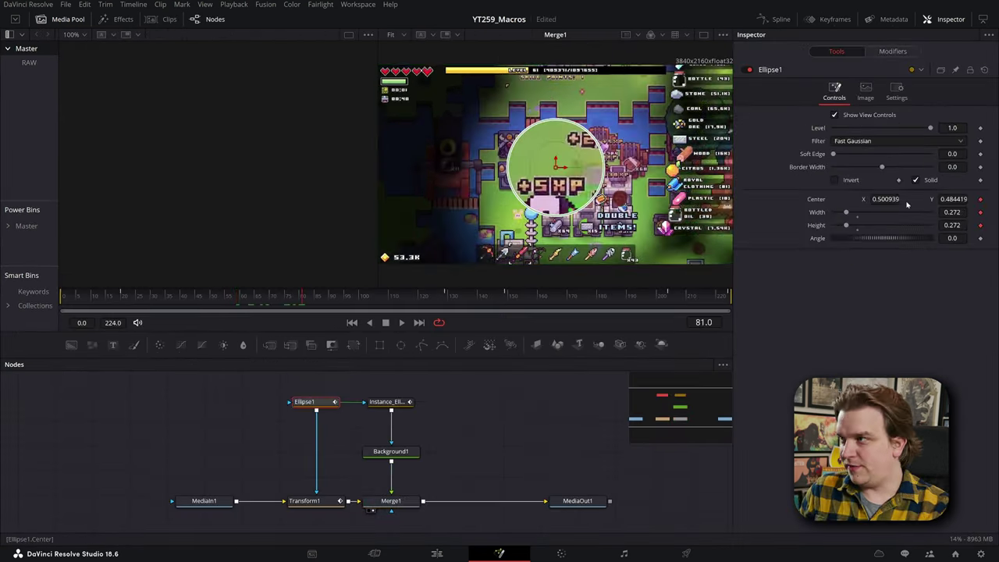
{"action": "left_click", "coordinate": [894, 52]}
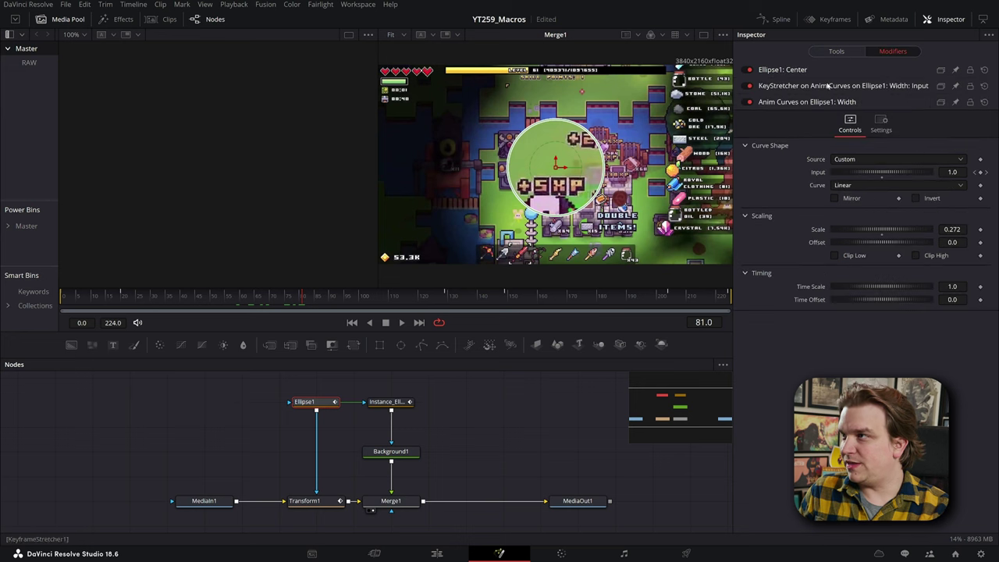
{"action": "left_click", "coordinate": [783, 70]}
{"action": "mouse_move", "coordinate": [556, 165]}
{"action": "left_mouse_down"}
{"action": "mouse_move", "coordinate": [533, 196]}
{"action": "mouse_move", "coordinate": [398, 231]}
{"action": "mouse_move", "coordinate": [546, 123]}
{"action": "mouse_move", "coordinate": [625, 202]}
{"action": "mouse_move", "coordinate": [573, 195]}
{"action": "mouse_move", "coordinate": [567, 178]}
{"action": "left_mouse_up"}
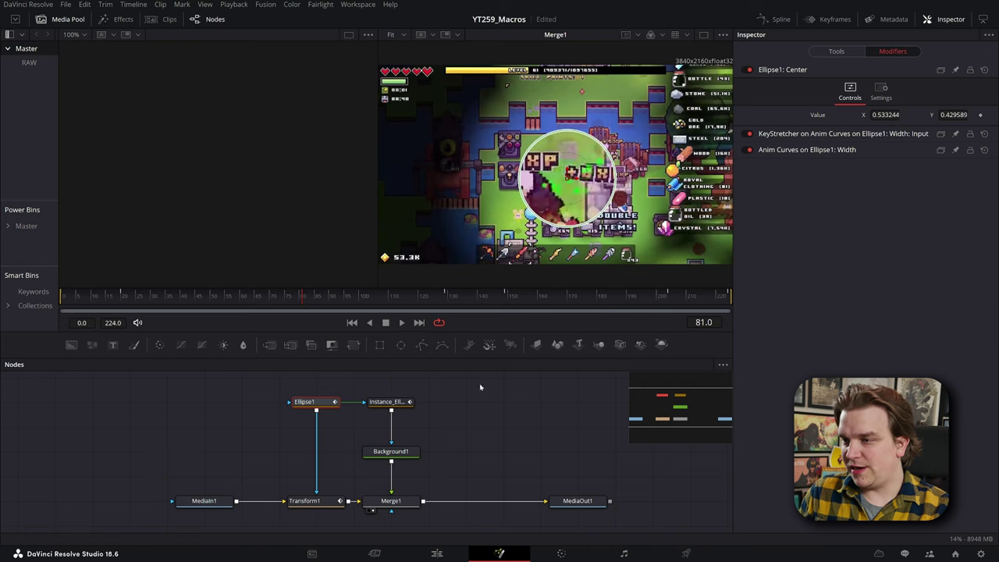
{"action": "left_click", "coordinate": [437, 553]}
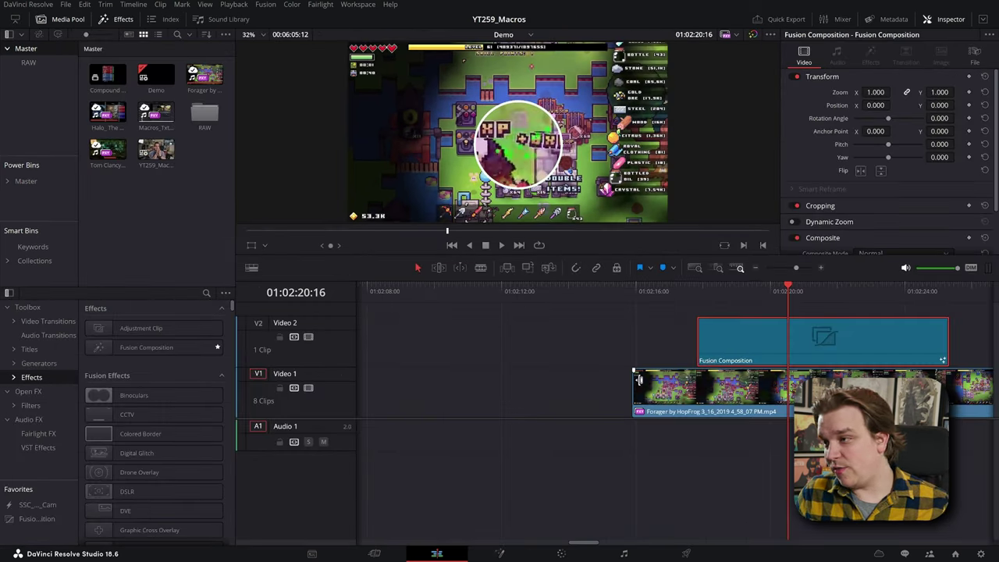
Step: Extend the Video 2 Fusion Composition clip's right edge and scrub to check the magnifier
{"action": "scroll", "coordinate": [622, 379], "scroll_direction": "right", "scroll_amount": 5}
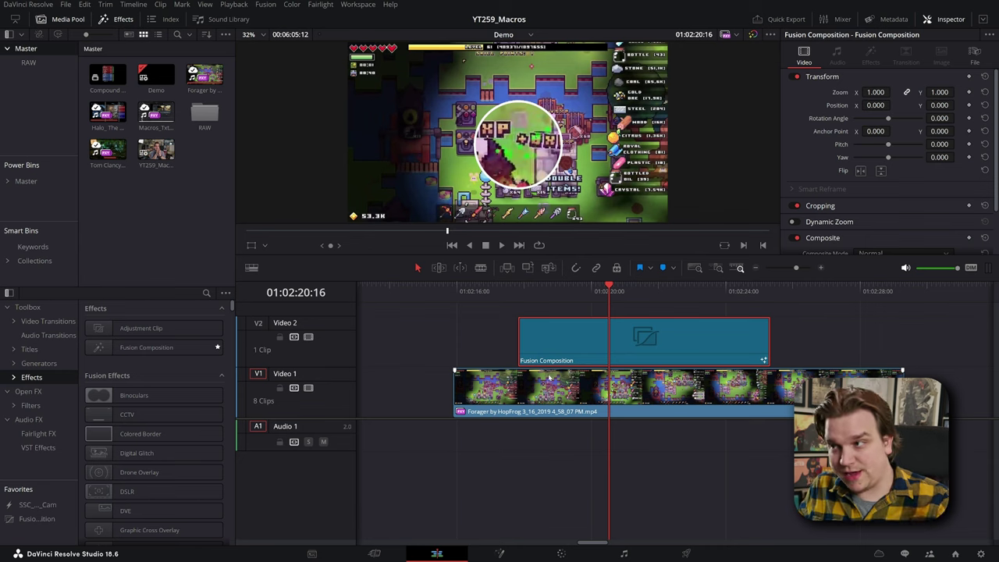
{"action": "left_click_drag", "start_coordinate": [769, 356], "coordinate": [846, 355]}
{"action": "left_click_drag", "start_coordinate": [677, 303], "coordinate": [566, 316]}
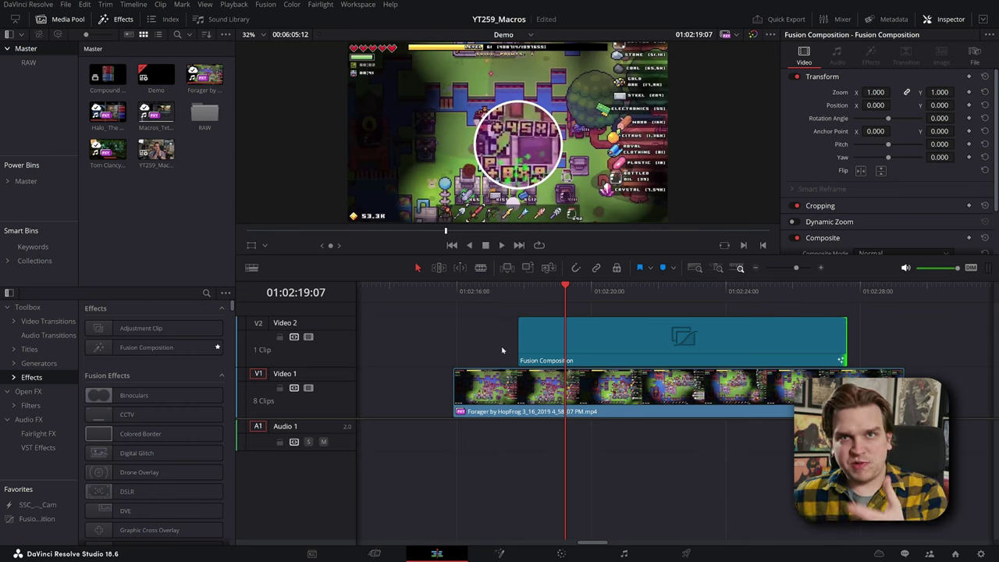
{"action": "left_click", "coordinate": [633, 337]}
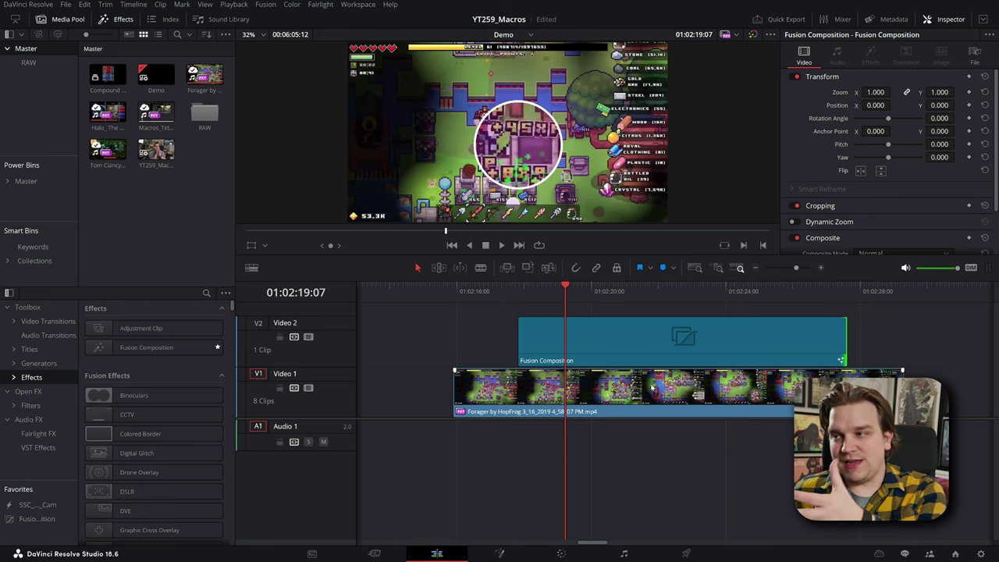
{"action": "left_click", "coordinate": [568, 414]}
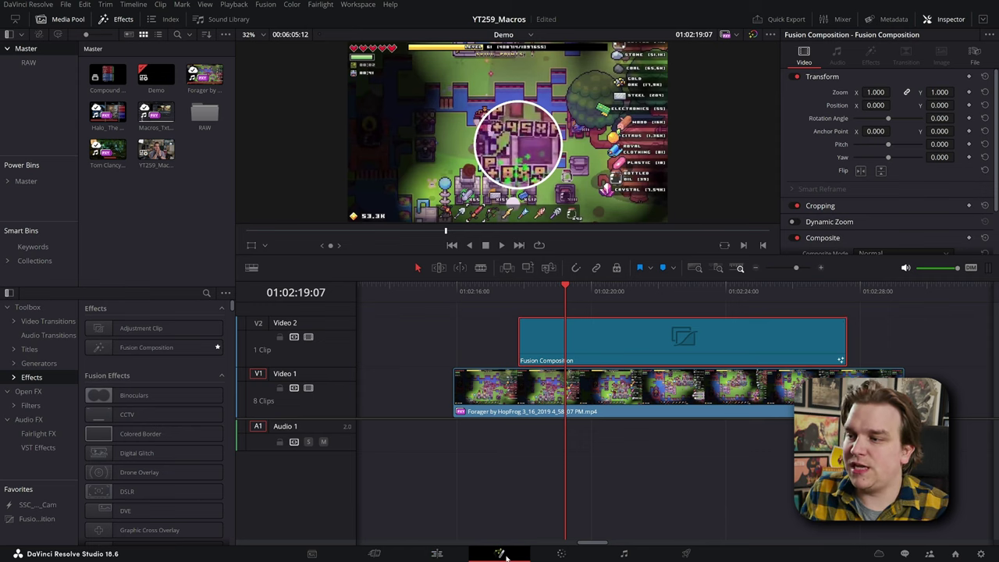
Step: In Fusion, select every node except MediaOut1 and dismiss the node options menu
{"action": "left_click", "coordinate": [504, 554]}
{"action": "left_click_drag", "start_coordinate": [185, 404], "coordinate": [429, 523]}
{"action": "right_click", "coordinate": [409, 476]}
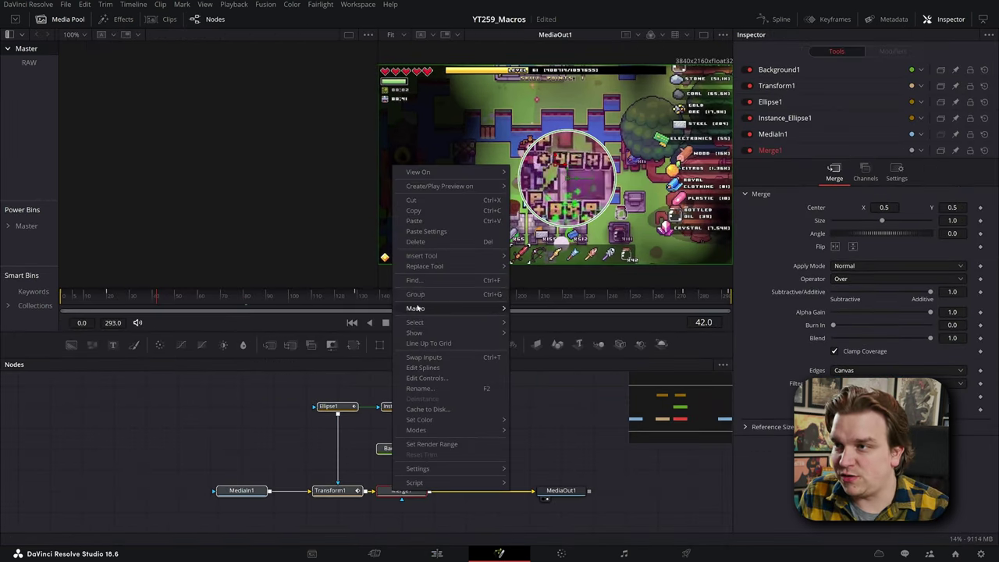
{"action": "mouse_move", "coordinate": [416, 311]}
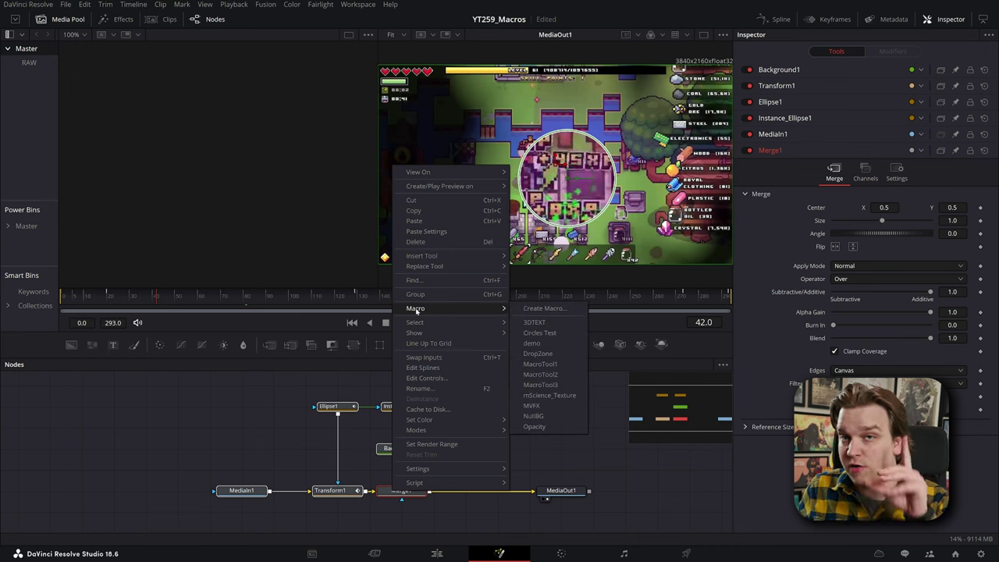
{"action": "key", "text": "Escape"}
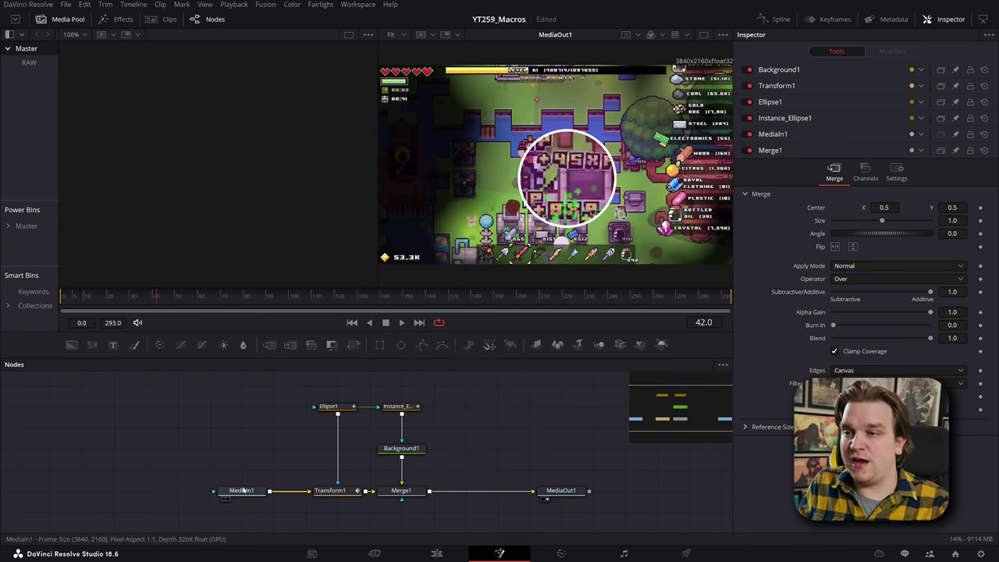
Step: Reselect the six magnifier nodes and choose Macro > Create Macro
{"action": "left_click", "coordinate": [262, 490]}
{"action": "left_click_drag", "start_coordinate": [242, 512], "coordinate": [270, 493]}
{"action": "left_click_drag", "start_coordinate": [404, 398], "coordinate": [447, 387]}
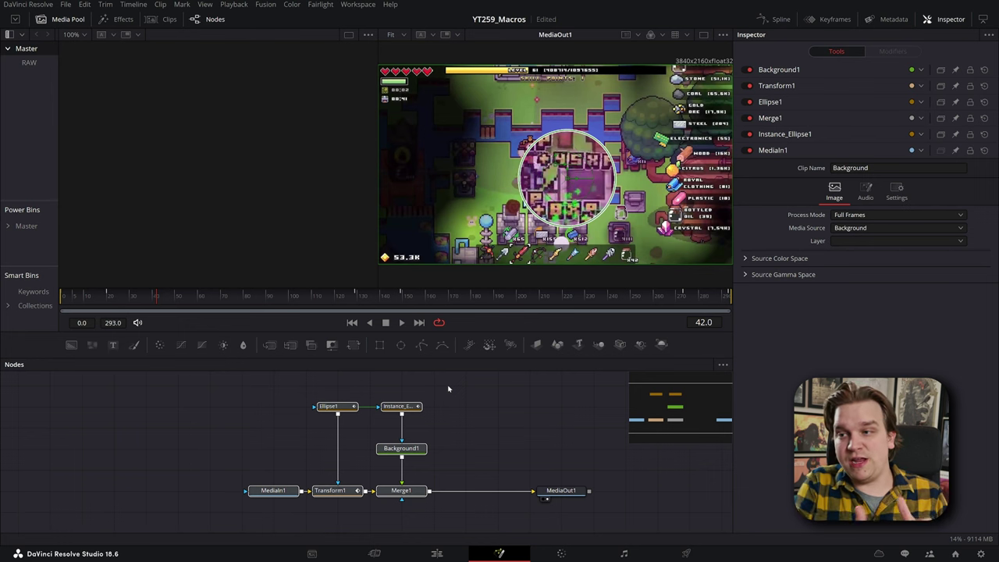
{"action": "left_click", "coordinate": [272, 491]}
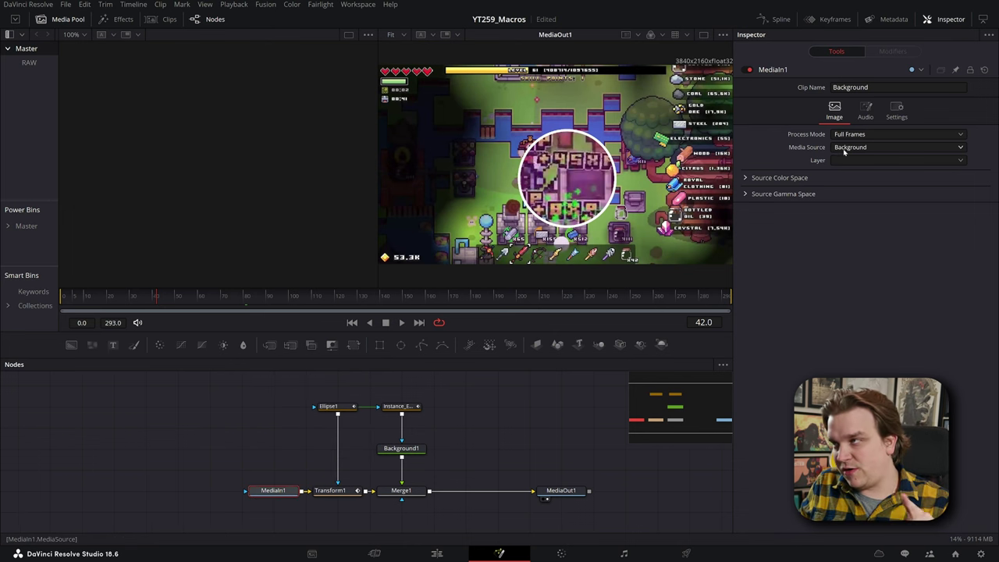
{"action": "left_click_drag", "start_coordinate": [229, 522], "coordinate": [442, 375]}
{"action": "right_click", "coordinate": [409, 405]}
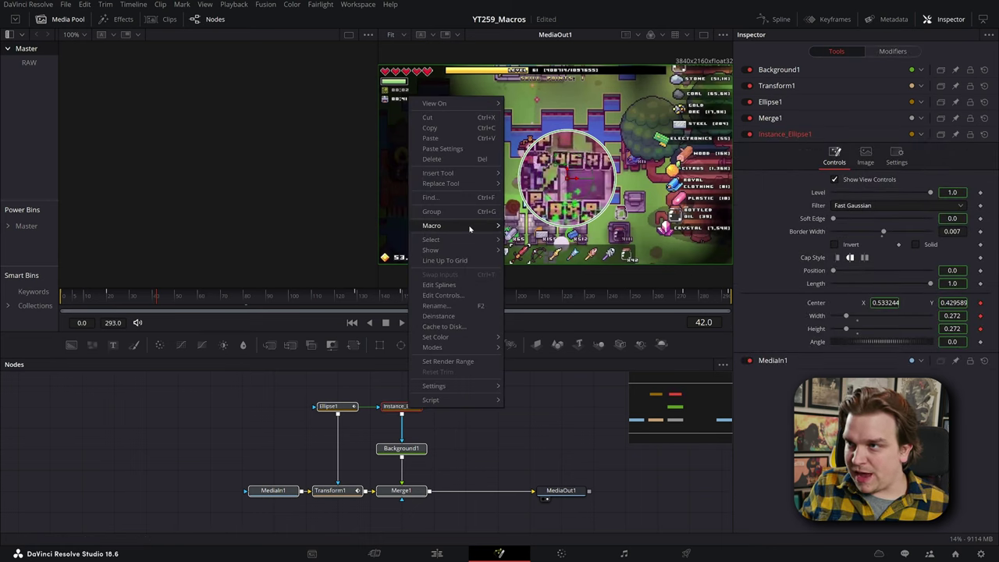
{"action": "mouse_move", "coordinate": [468, 226]}
{"action": "left_click", "coordinate": [531, 227]}
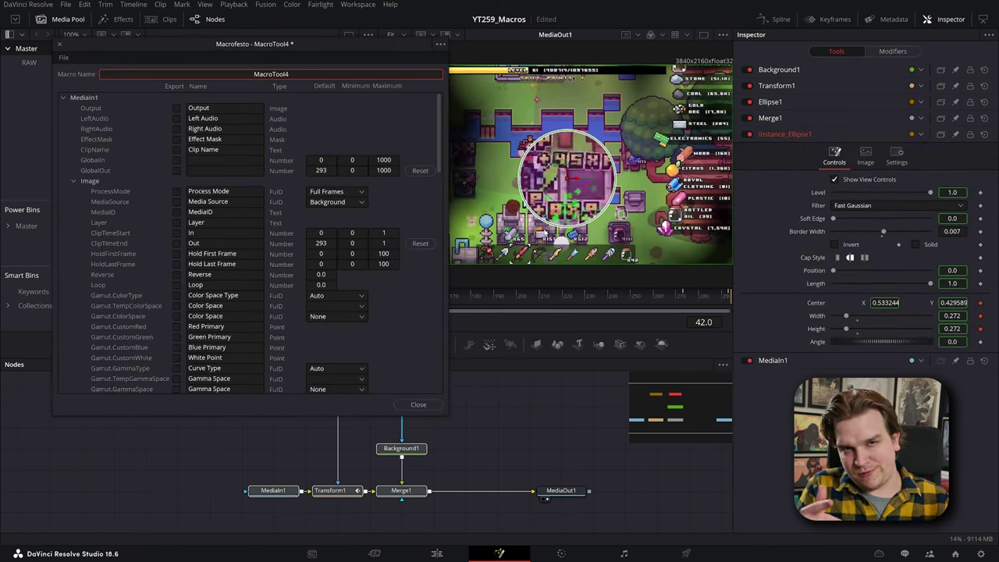
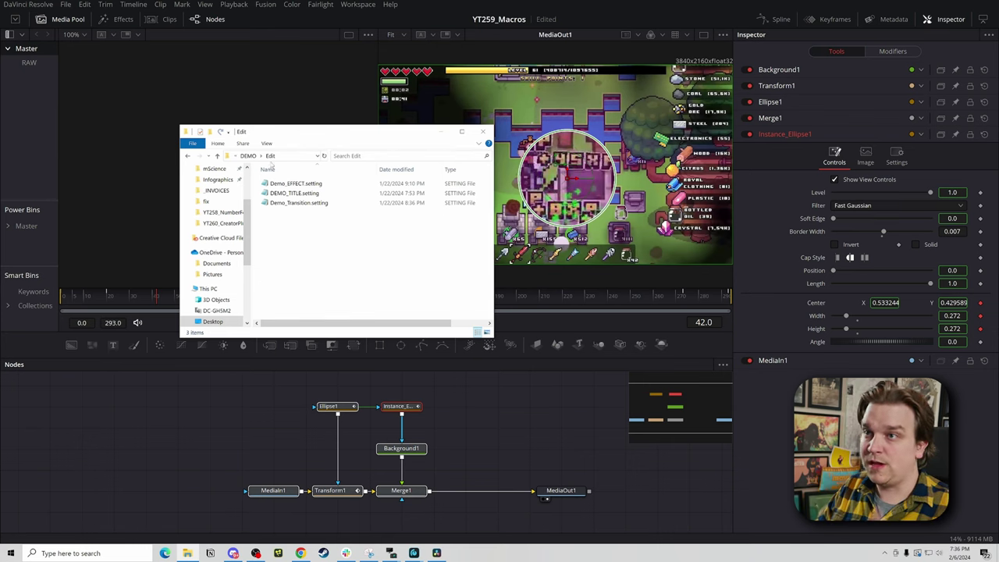
Step: Widen the Effects library and expand Templates > Edit beside the DEMO Edit Explorer window
{"action": "left_click_drag", "start_coordinate": [258, 133], "coordinate": [651, 150]}
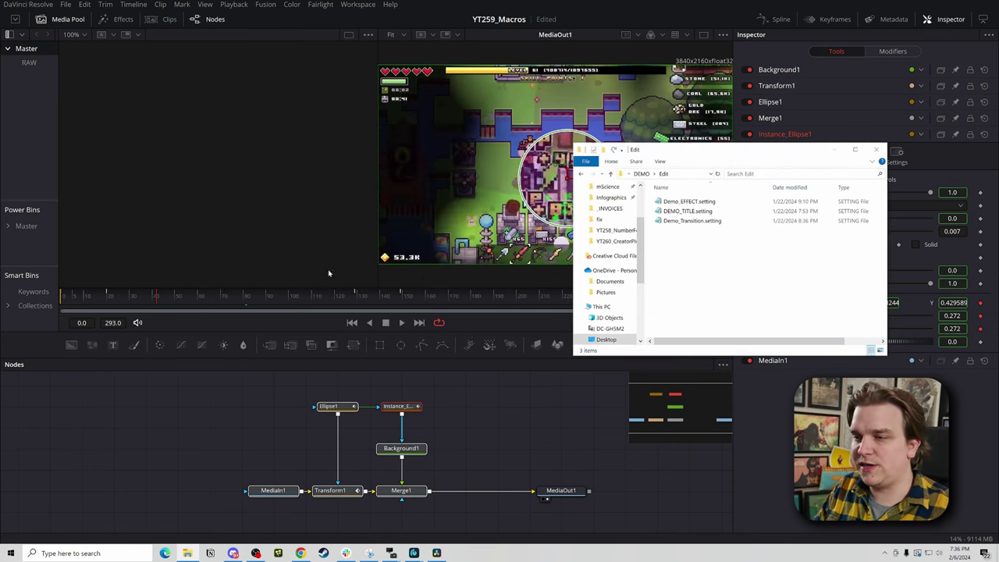
{"action": "left_click", "coordinate": [123, 20]}
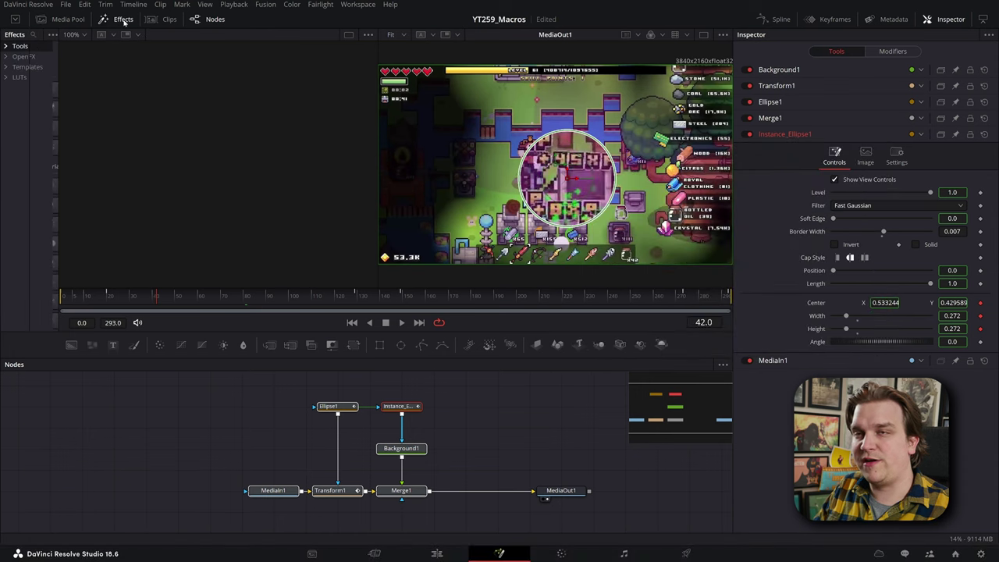
{"action": "left_click_drag", "start_coordinate": [57, 91], "coordinate": [341, 107]}
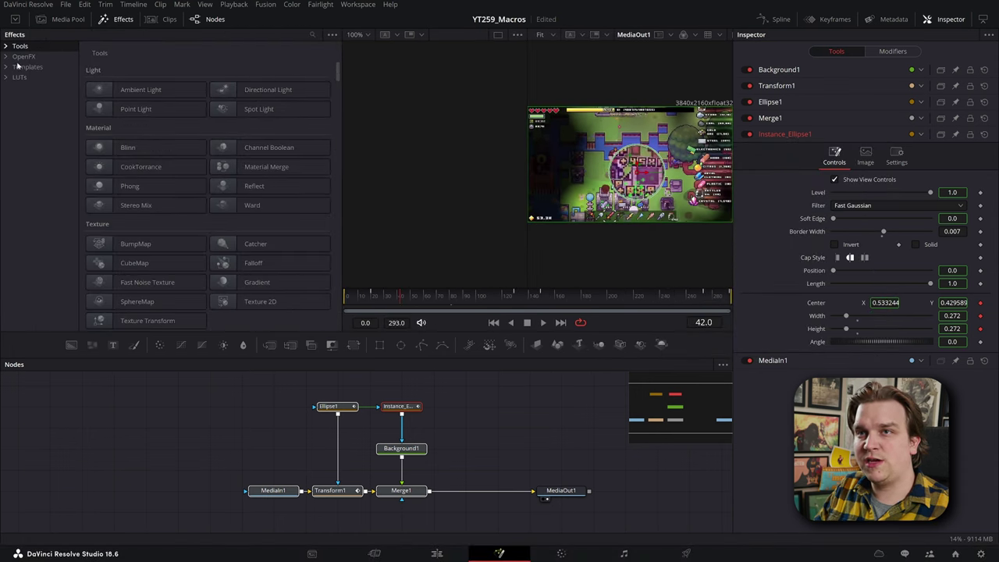
{"action": "left_click", "coordinate": [6, 68]}
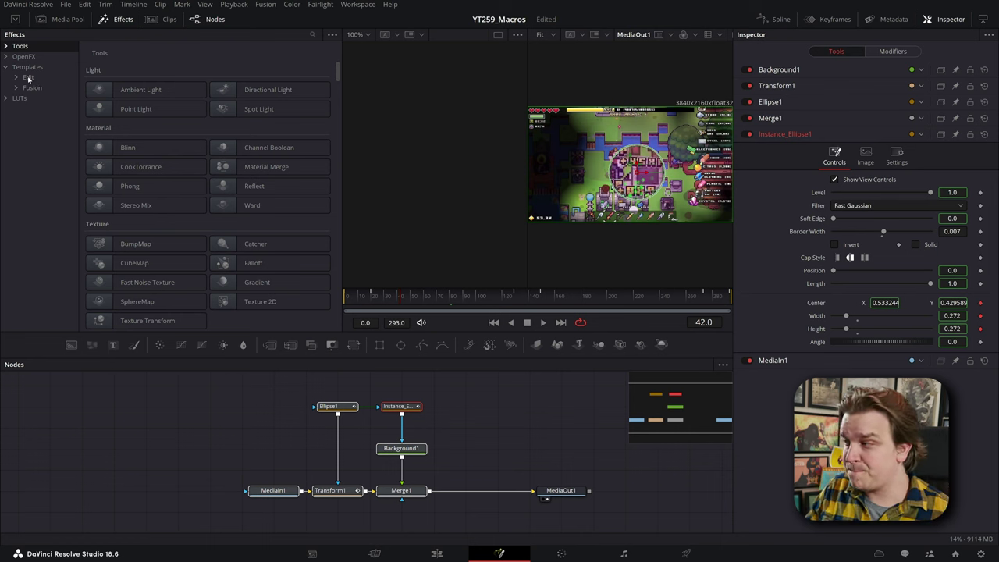
{"action": "left_click", "coordinate": [16, 78]}
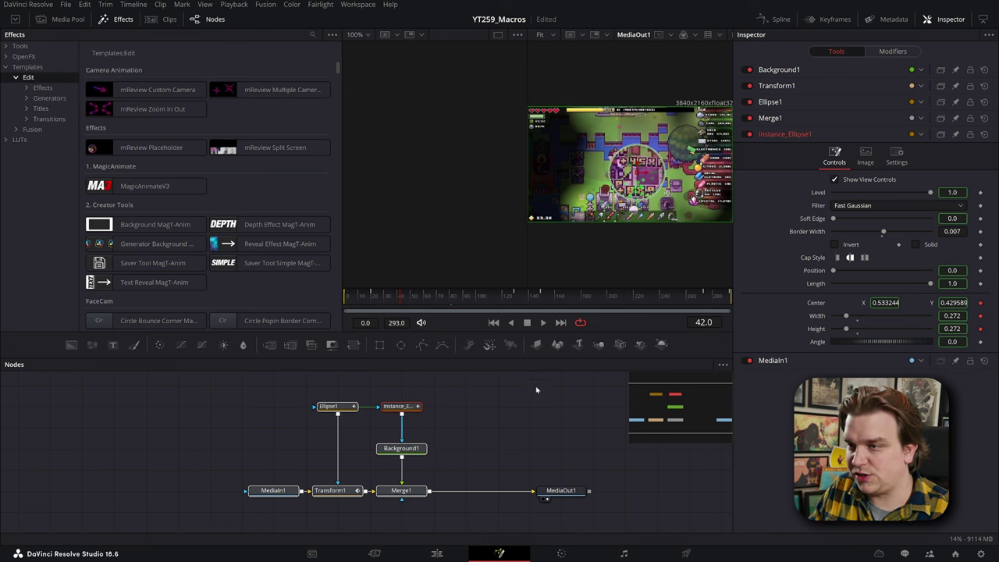
{"action": "key", "text": "alt+Tab"}
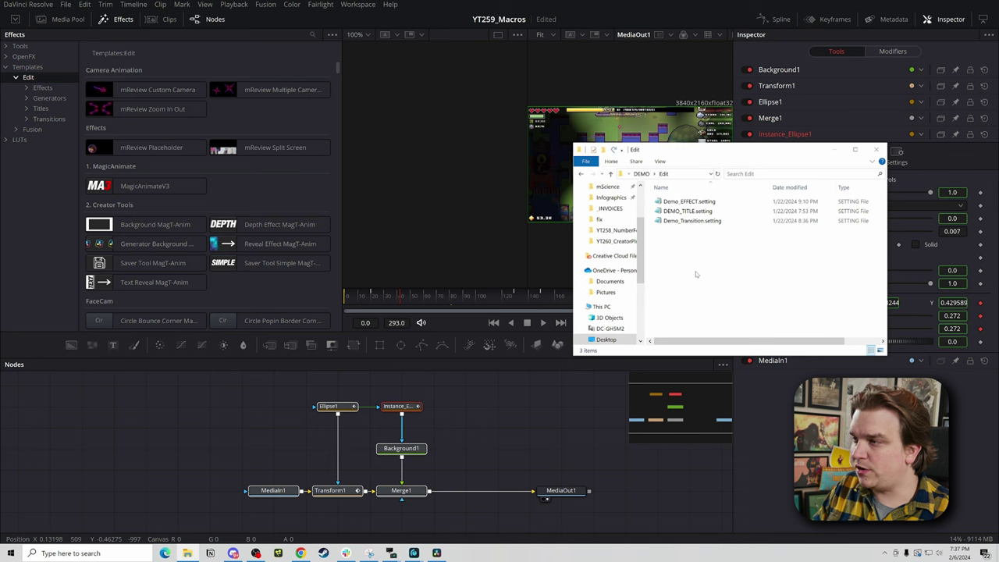
Step: Create Effects, Titles and Transition folders inside the DEMO Edit folder
{"action": "right_click", "coordinate": [696, 274]}
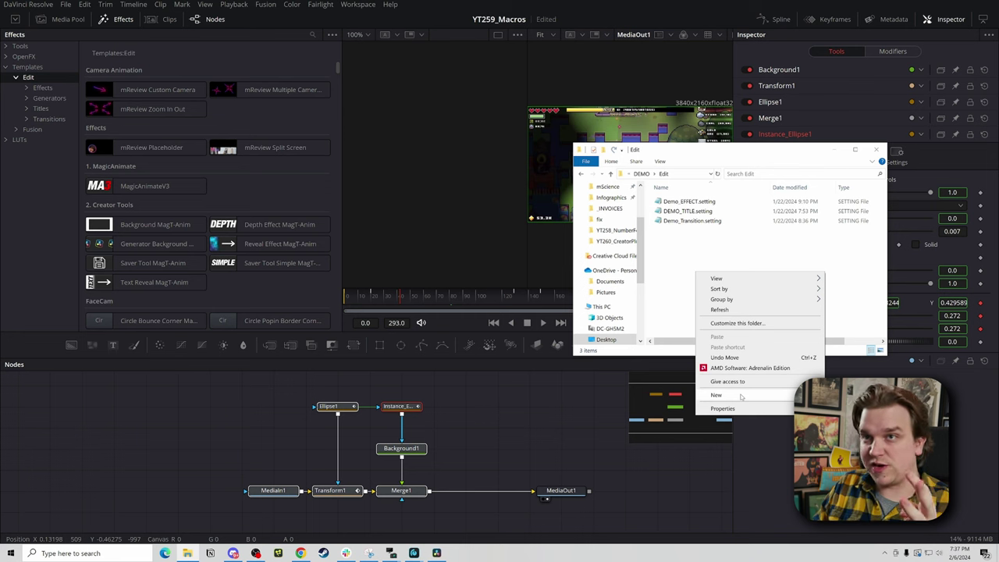
{"action": "left_click", "coordinate": [740, 395]}
{"action": "left_click", "coordinate": [851, 395]}
{"action": "type", "text": "Effects"}
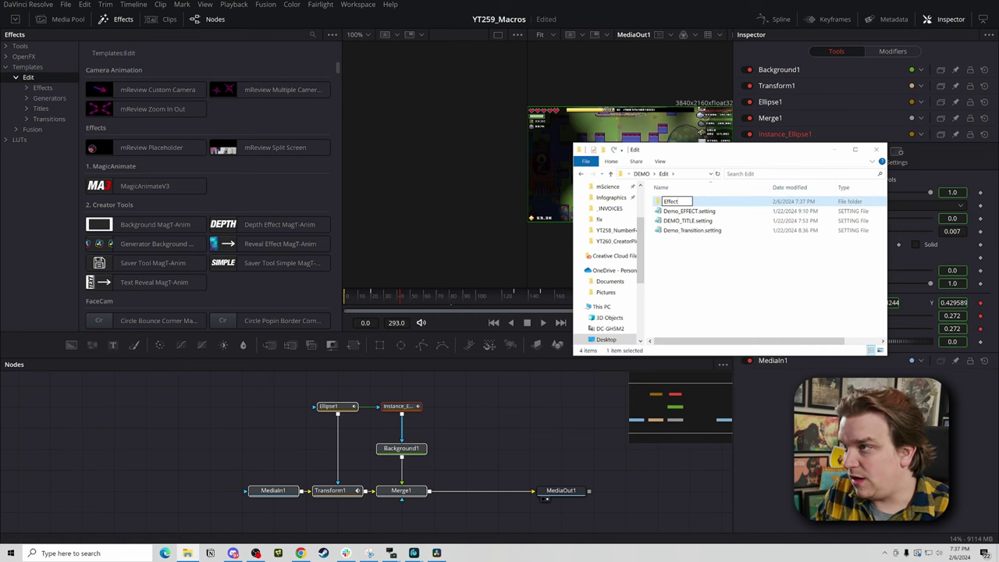
{"action": "key", "text": "Return"}
{"action": "key", "text": "ctrl+shift+n"}
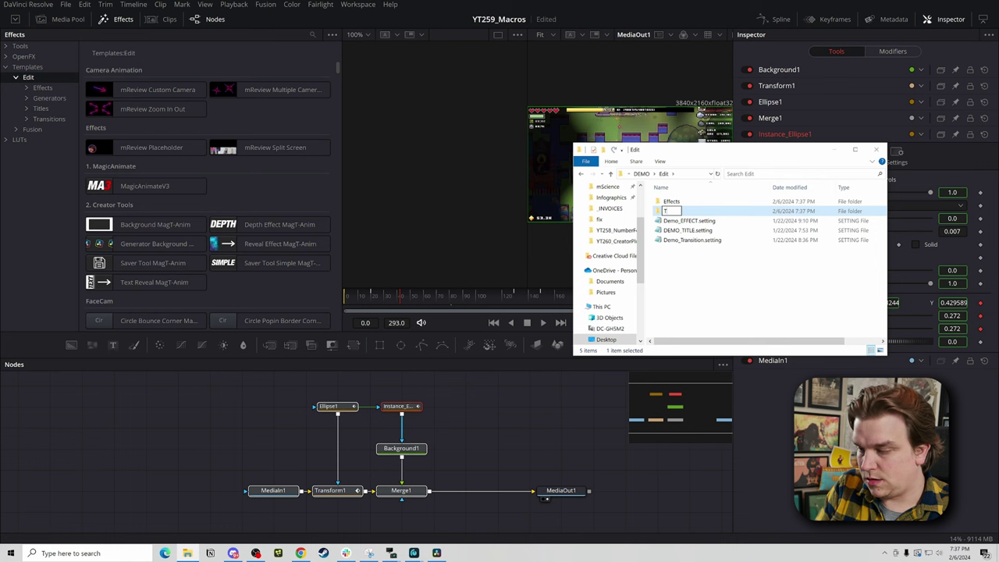
{"action": "type", "text": "Titles"}
{"action": "key", "text": "Return"}
{"action": "key", "text": "ctrl+shift+n"}
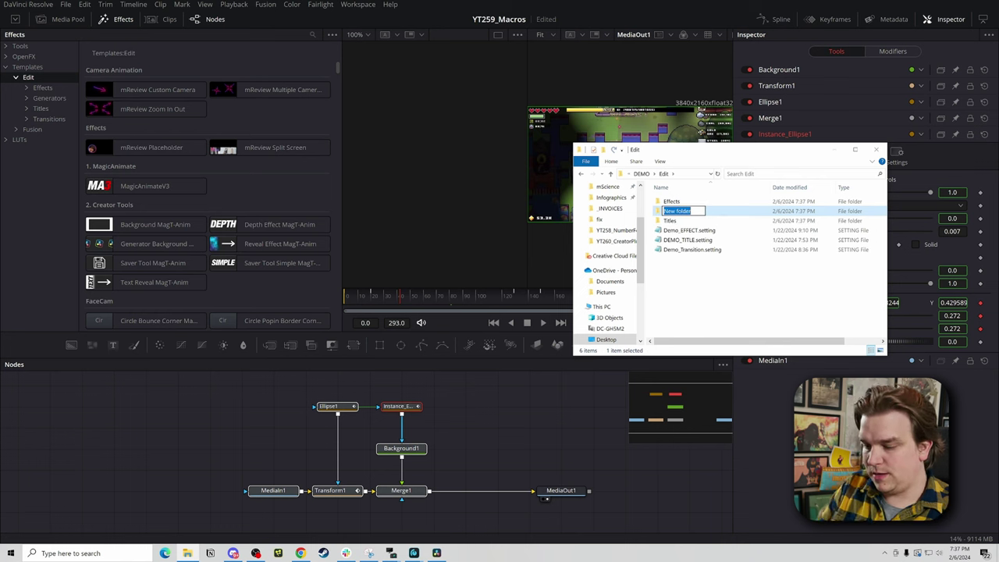
{"action": "type", "text": "Transitions"}
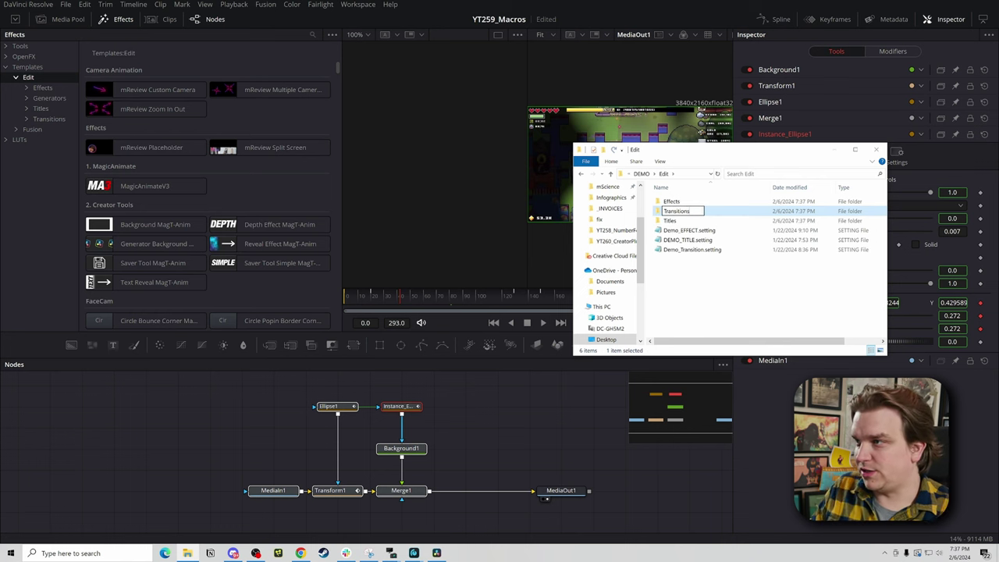
{"action": "left_click", "coordinate": [692, 270]}
{"action": "left_click", "coordinate": [687, 250]}
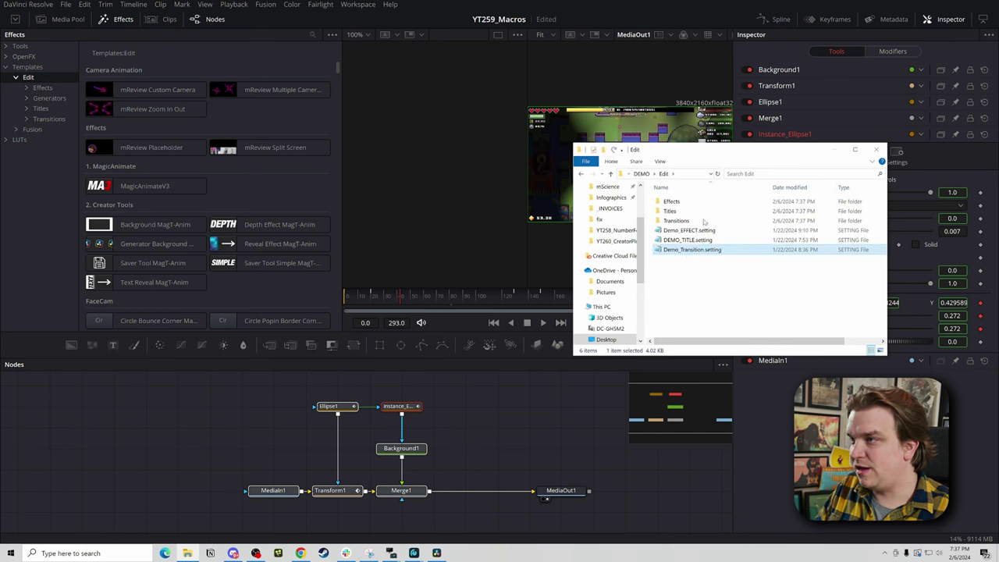
Step: Sort the .setting files into their folders and move Demo_Transition.setting into a new Transitions\DEMO subfolder
{"action": "left_click_drag", "start_coordinate": [704, 221], "coordinate": [679, 201]}
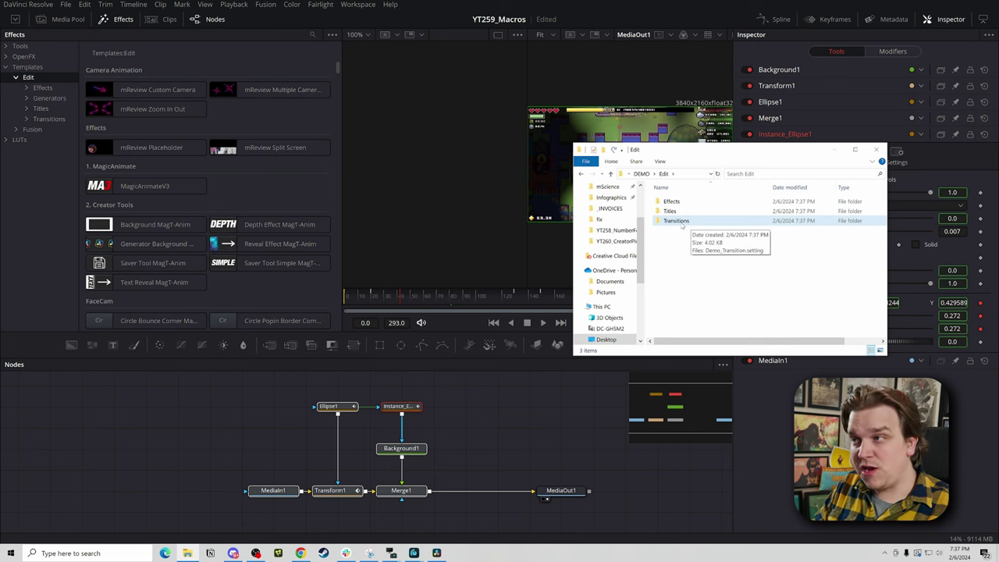
{"action": "double_click", "coordinate": [677, 222]}
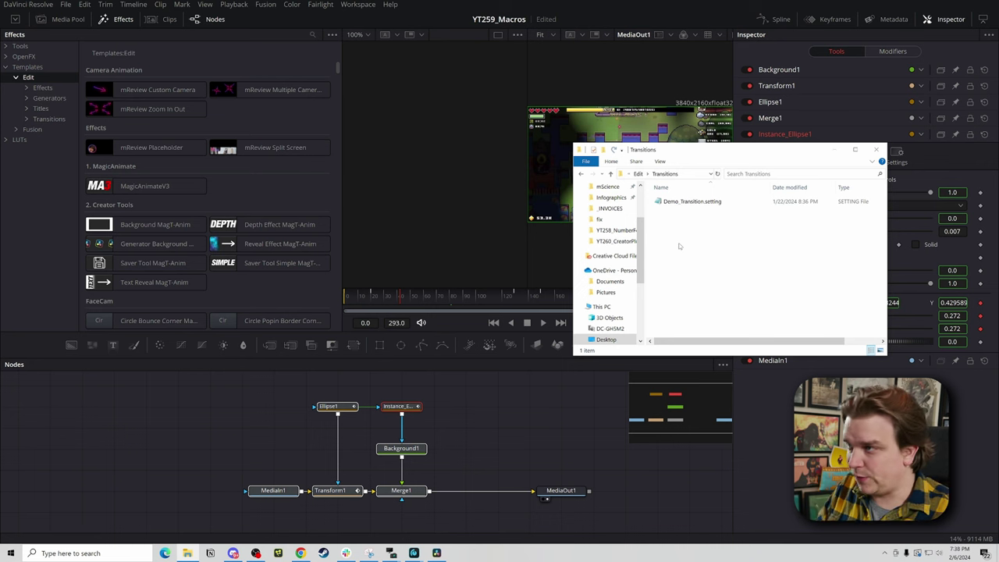
{"action": "right_click", "coordinate": [679, 246]}
{"action": "mouse_move", "coordinate": [788, 366]}
{"action": "left_click", "coordinate": [847, 366]}
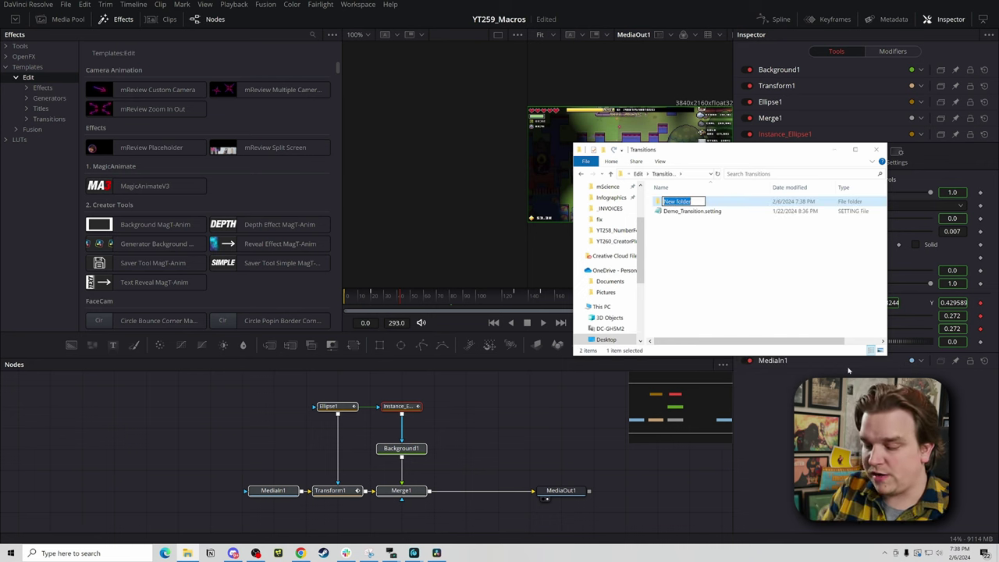
{"action": "type", "text": "DEMO"}
{"action": "key", "text": "Return"}
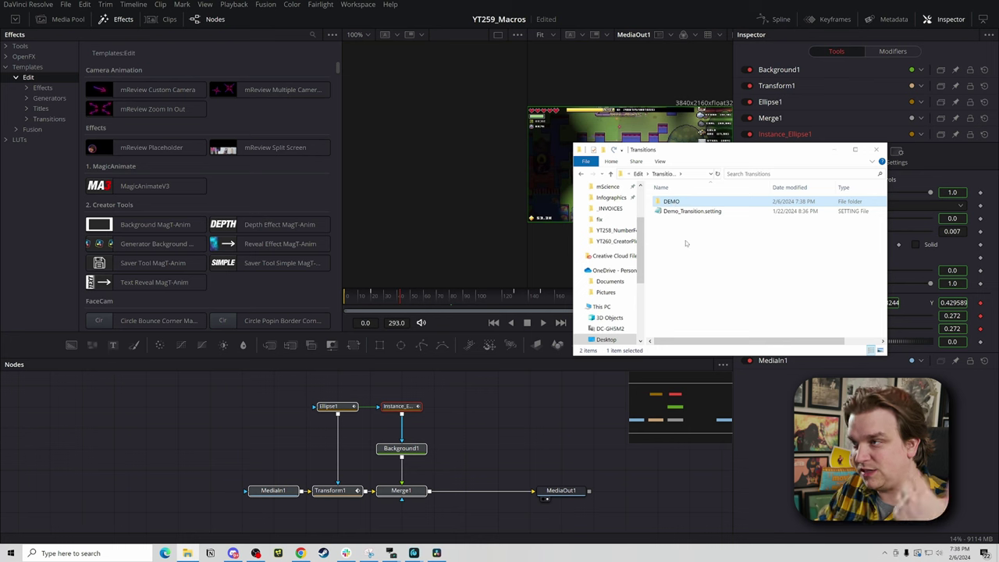
{"action": "left_click_drag", "start_coordinate": [692, 211], "coordinate": [661, 203]}
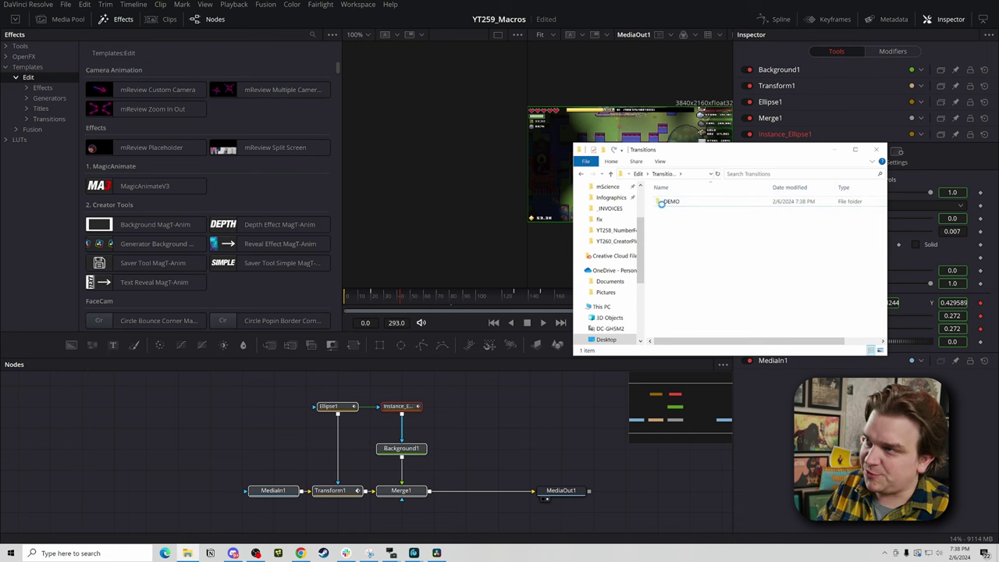
{"action": "left_click", "coordinate": [637, 174]}
Step: Move DEMO_TITLE.setting into a new DEMO subfolder under Titles
{"action": "double_click", "coordinate": [672, 209]}
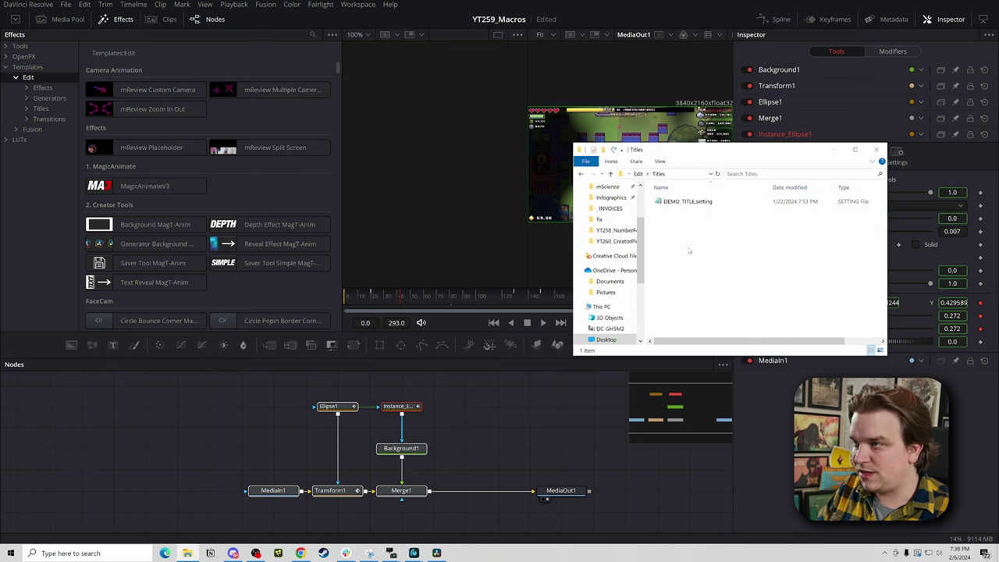
{"action": "key", "text": "ctrl+shift+n"}
{"action": "type", "text": "DEMO"}
{"action": "key", "text": "Return"}
{"action": "mouse_move", "coordinate": [685, 212]}
{"action": "left_mouse_down"}
{"action": "mouse_move", "coordinate": [668, 212]}
{"action": "mouse_move", "coordinate": [669, 201]}
{"action": "left_mouse_up"}
{"action": "left_click", "coordinate": [638, 174]}
Step: Move Demo_EFFECT.setting into a new Effects\DEMO subfolder, then return to Desktop\DEMO
{"action": "double_click", "coordinate": [671, 201]}
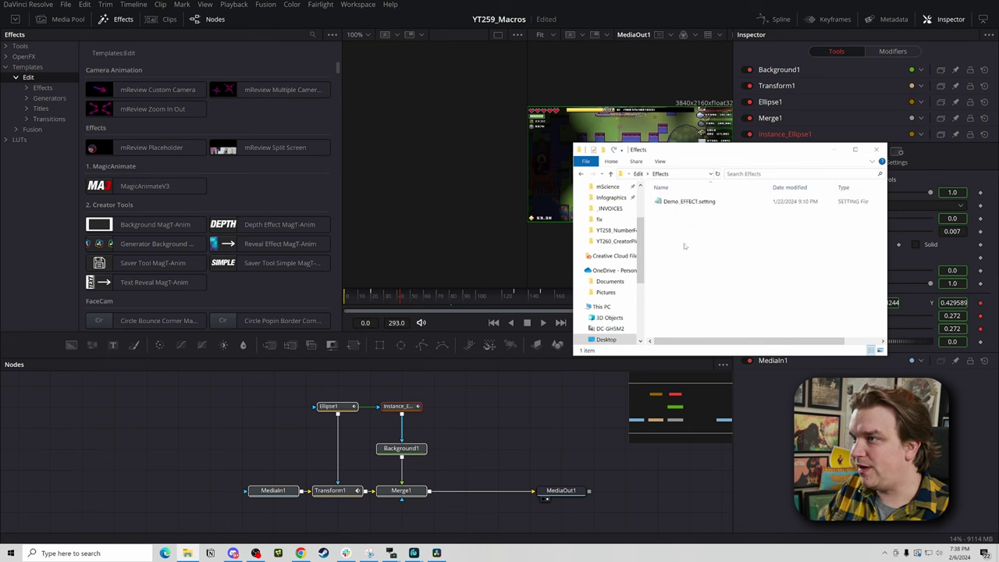
{"action": "key", "text": "ctrl+shift+n"}
{"action": "type", "text": "DEMO"}
{"action": "key", "text": "Return"}
{"action": "left_click_drag", "start_coordinate": [687, 213], "coordinate": [670, 202]}
{"action": "left_click", "coordinate": [639, 174]}
{"action": "left_click", "coordinate": [643, 174]}
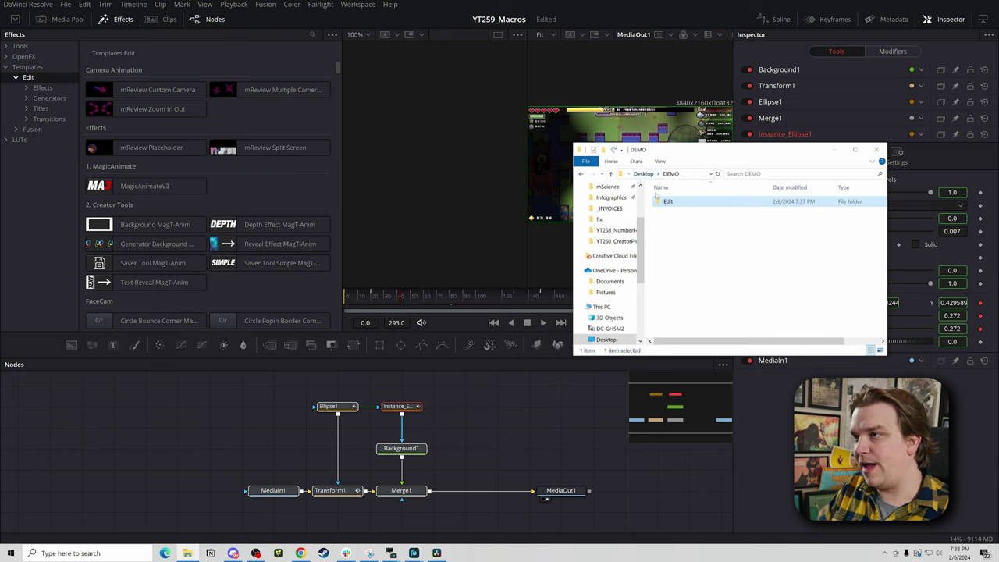
Step: Pack the Edit folder into an Edit.zip archive with 7-Zip's Add to archive
{"action": "right_click", "coordinate": [668, 205]}
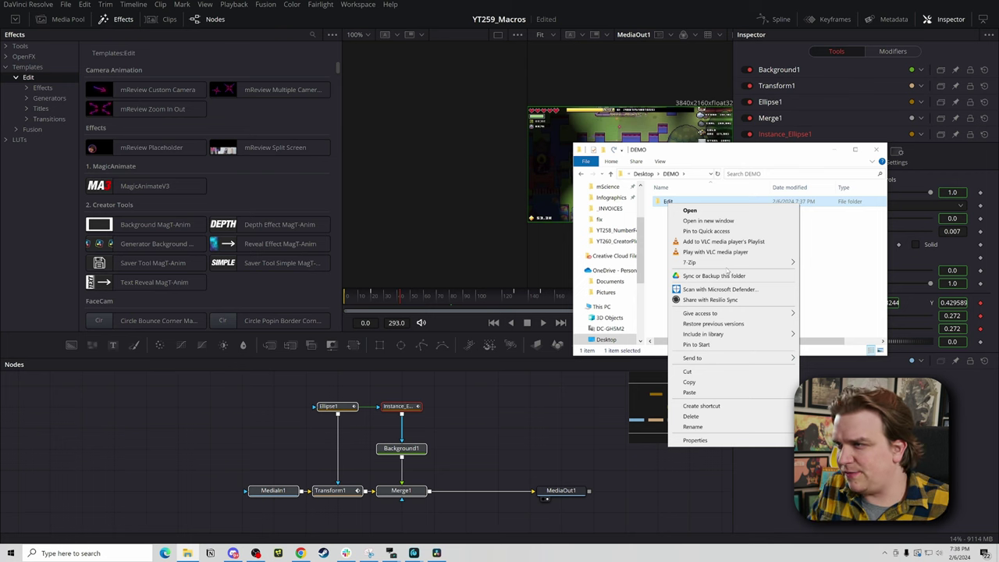
{"action": "mouse_move", "coordinate": [713, 265]}
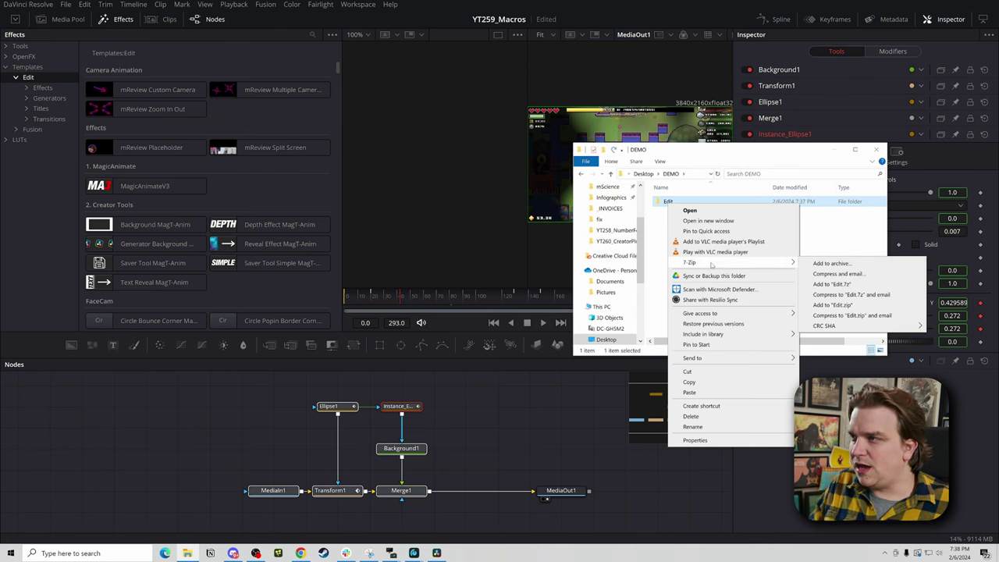
{"action": "left_click", "coordinate": [843, 267]}
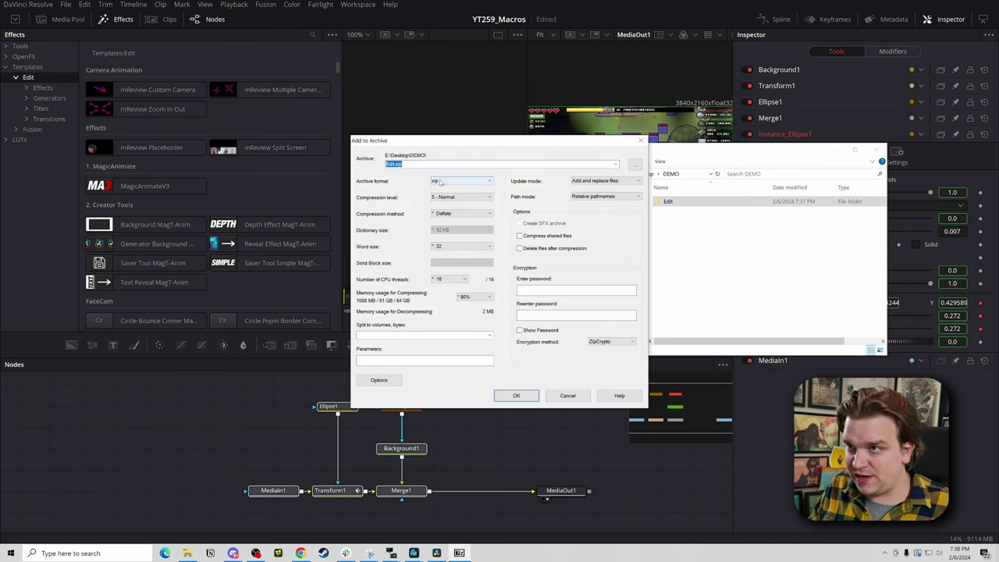
{"action": "left_click", "coordinate": [519, 396]}
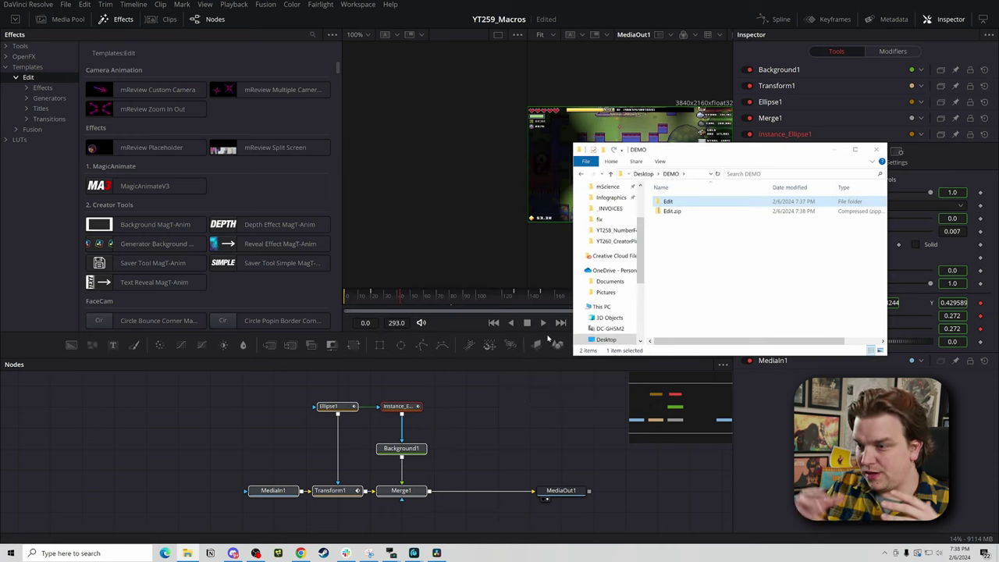
Step: Start renaming Edit.zip, entering DEMO06 as the new name
{"action": "left_click", "coordinate": [674, 210]}
{"action": "left_click", "coordinate": [687, 213]}
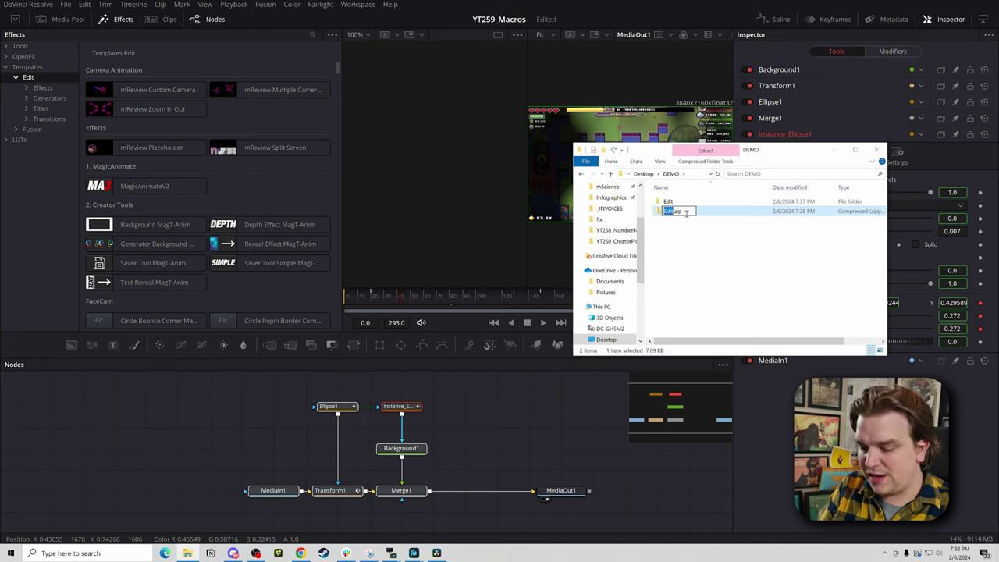
{"action": "type", "text": "DEMO06"}
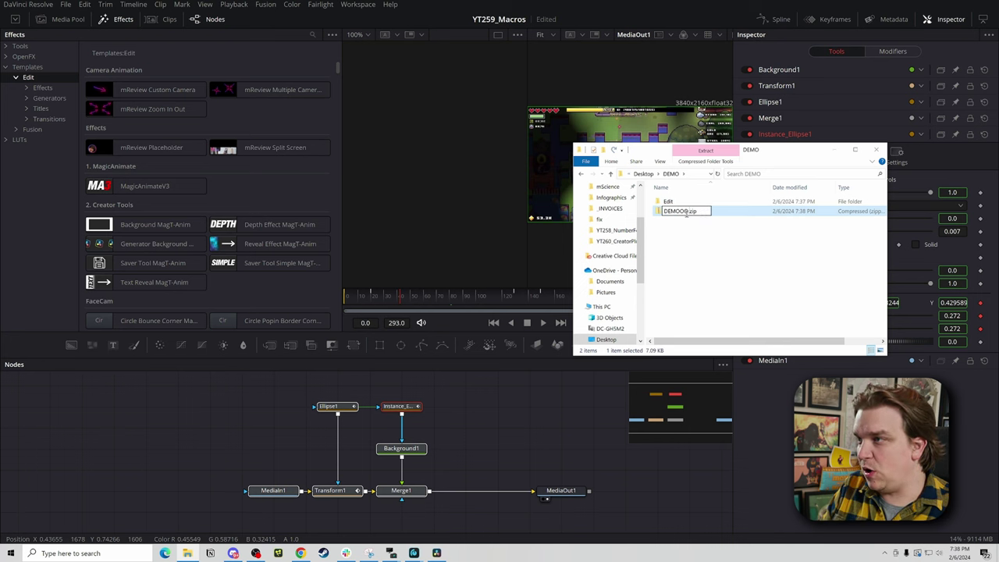
Step: Rename the archive to DEMOOO.drfx, accept the extension change, and open it for installation
{"action": "key", "text": "Delete"}
{"action": "key", "text": "Delete"}
{"action": "key", "text": "Delete"}
{"action": "key", "text": "Delete"}
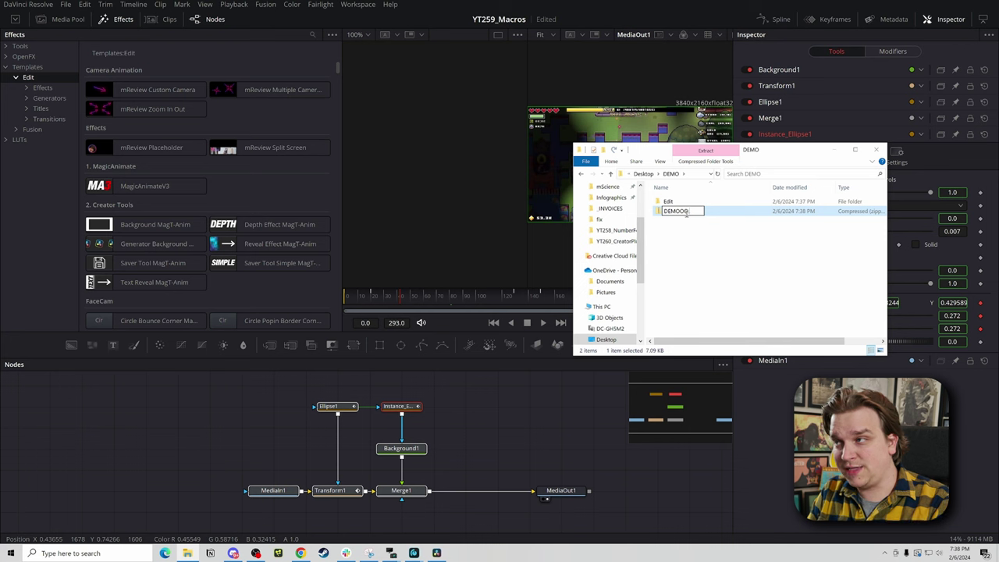
{"action": "type", "text": ".drfx"}
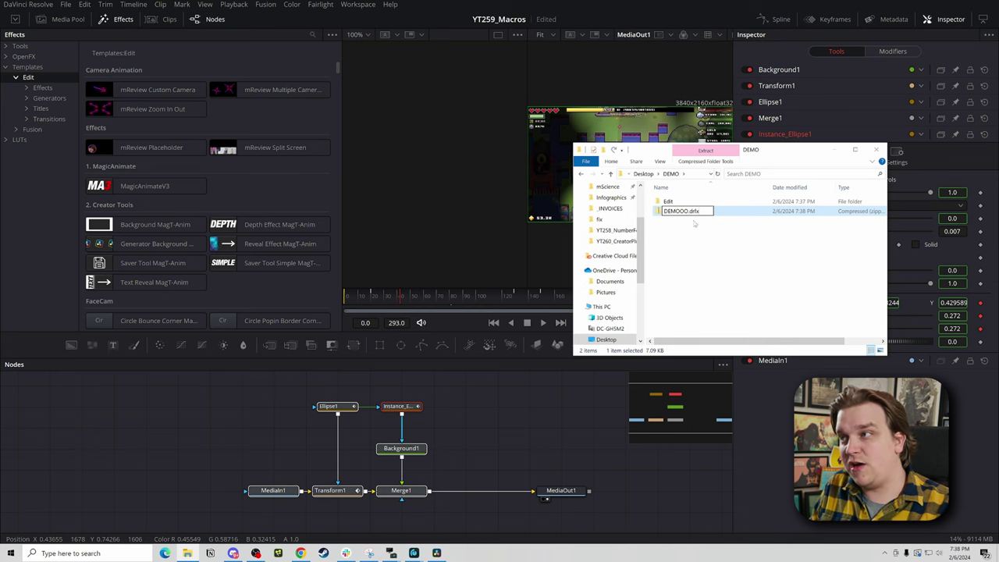
{"action": "key", "text": "Return"}
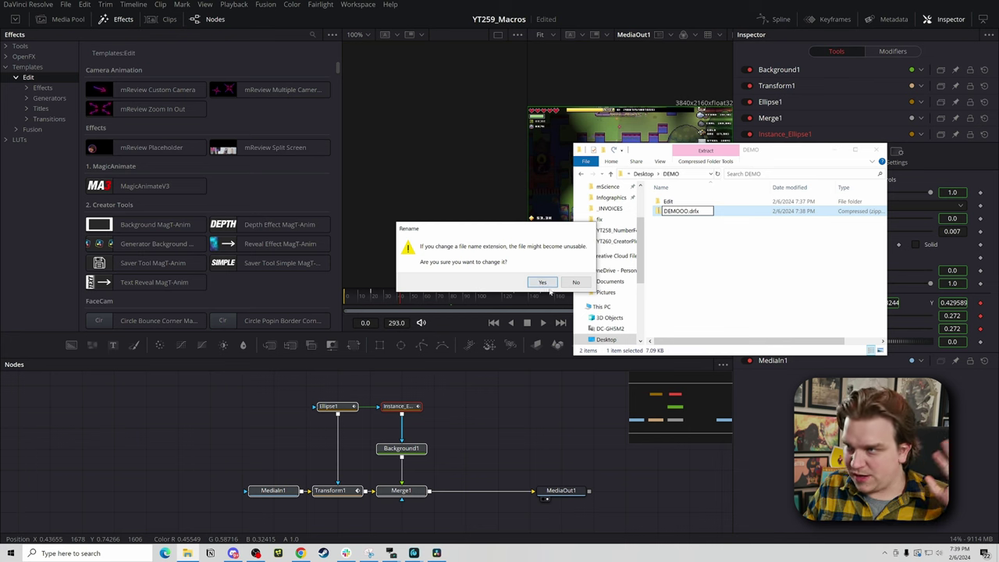
{"action": "left_click", "coordinate": [542, 283]}
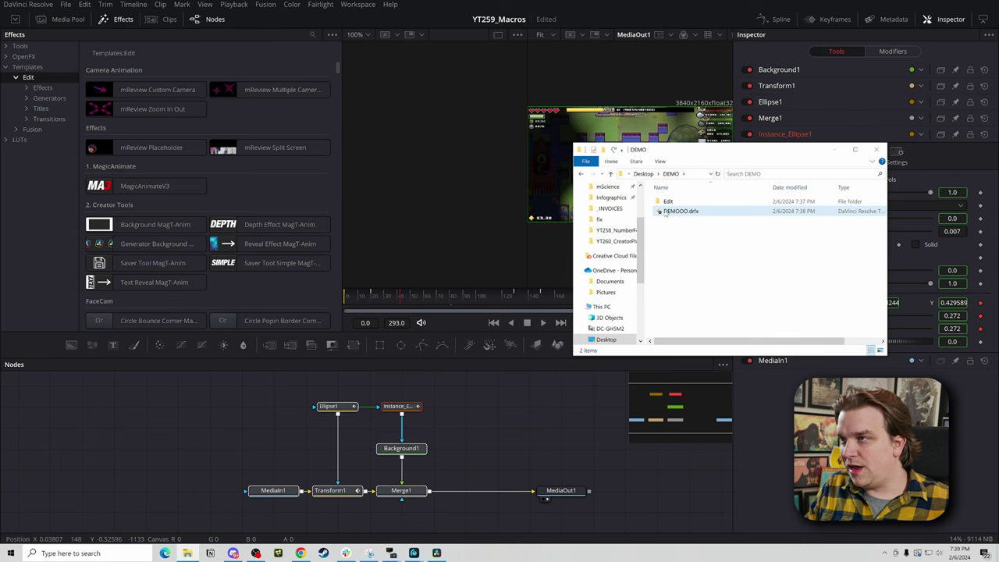
{"action": "left_click", "coordinate": [665, 213]}
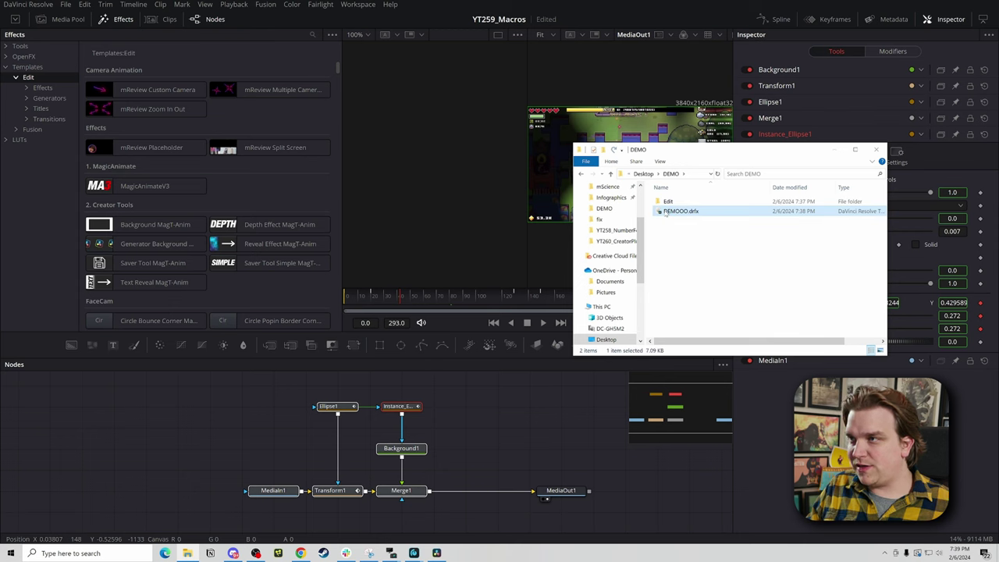
{"action": "double_click", "coordinate": [661, 216]}
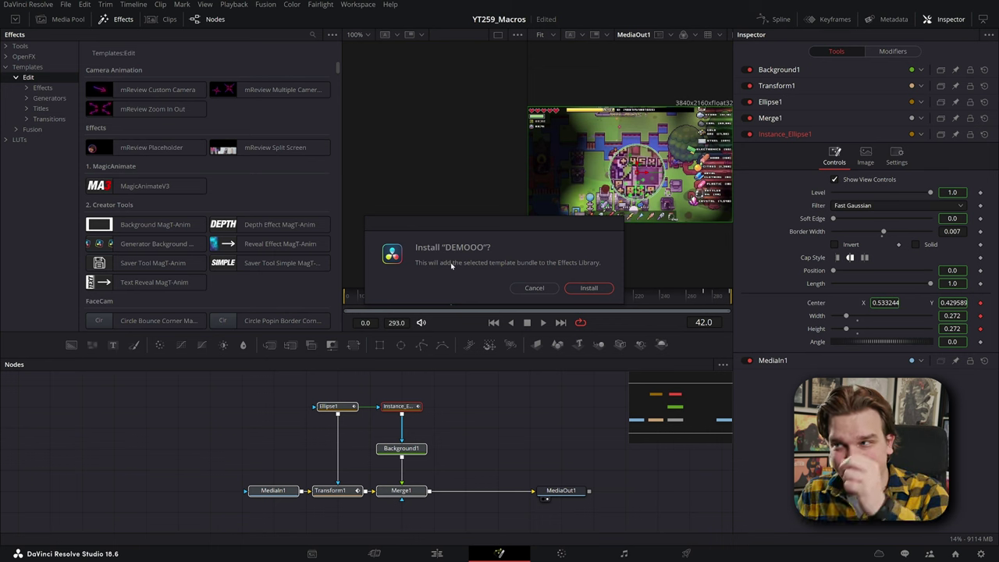
Step: Install the DEMOOO bundle and expand Titles in the Edit page's Effects library
{"action": "left_click", "coordinate": [596, 288]}
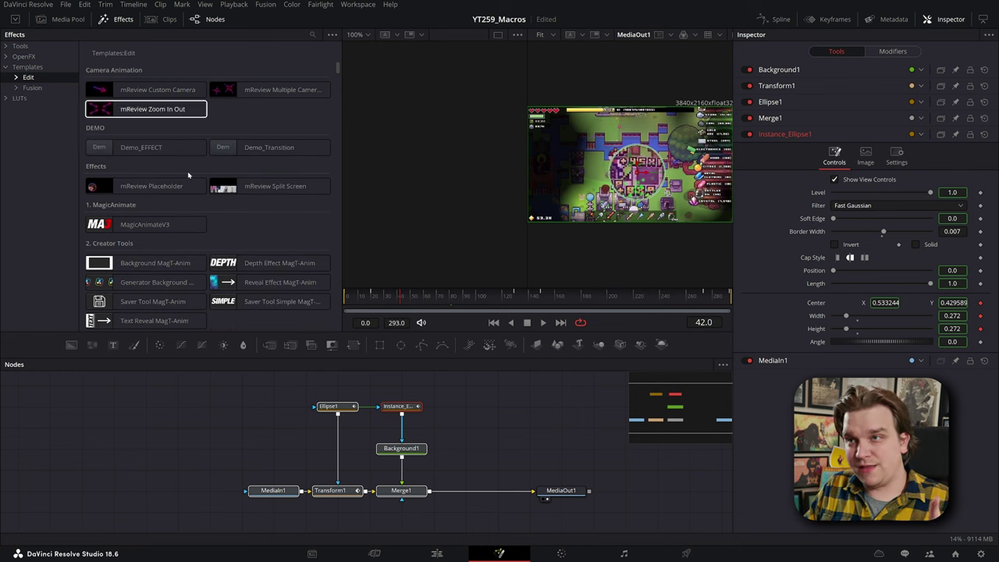
{"action": "left_click", "coordinate": [438, 554]}
{"action": "left_click", "coordinate": [29, 349]}
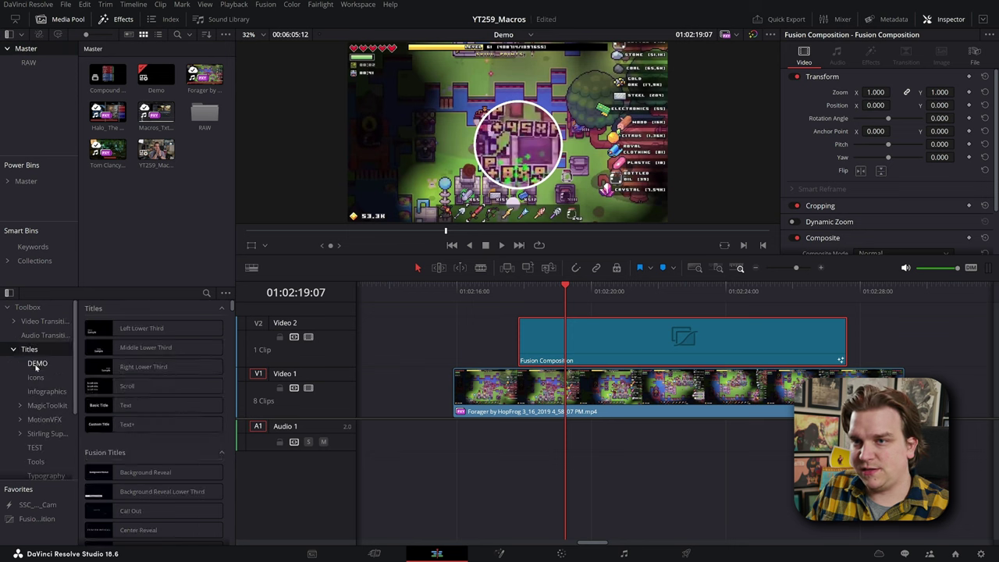
Step: Show the DEMO titles, then delete the stray Demo_Transition.setting from the Titles\DEMO folder on disk
{"action": "left_click", "coordinate": [37, 364]}
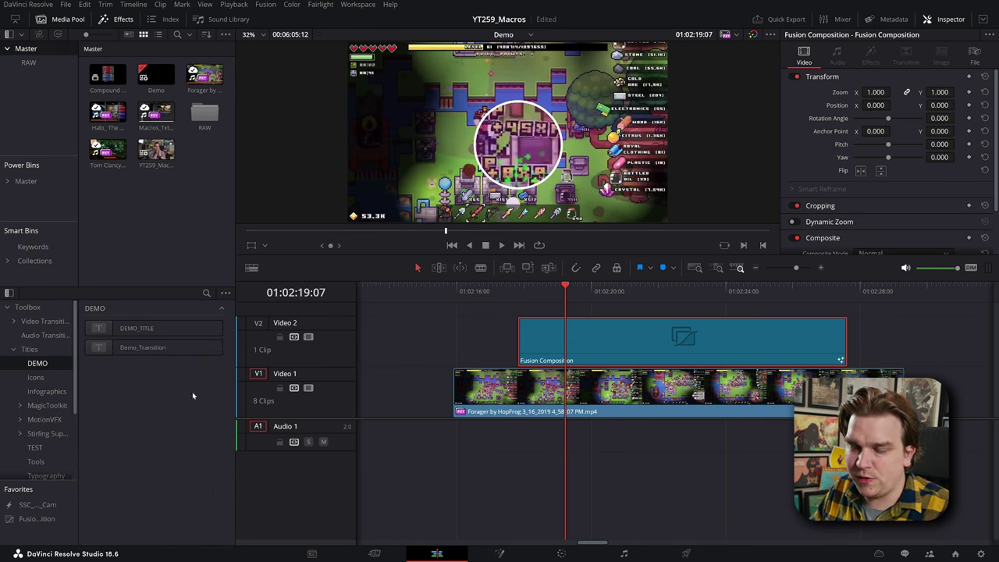
{"action": "key", "text": "alt+Tab"}
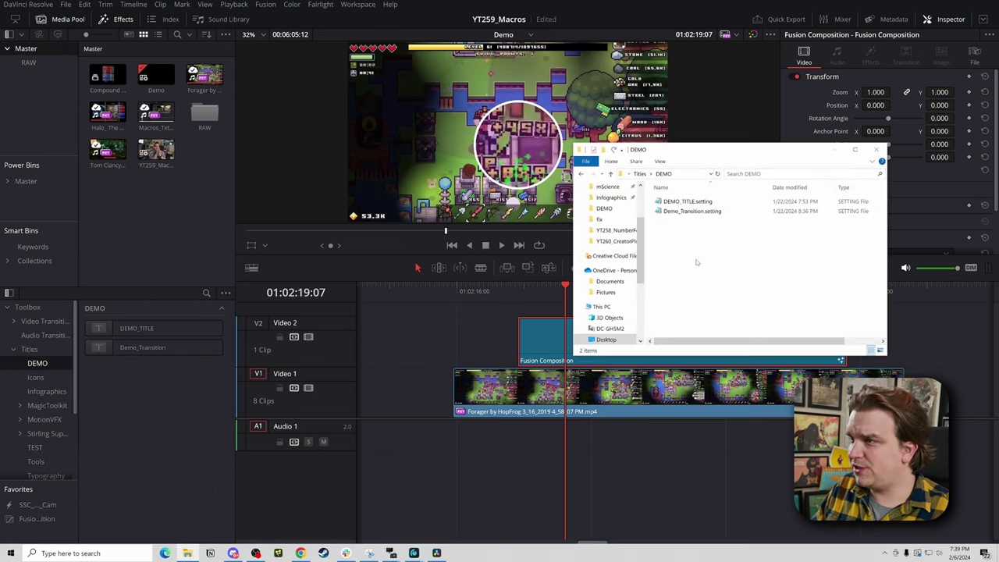
{"action": "left_click", "coordinate": [674, 215]}
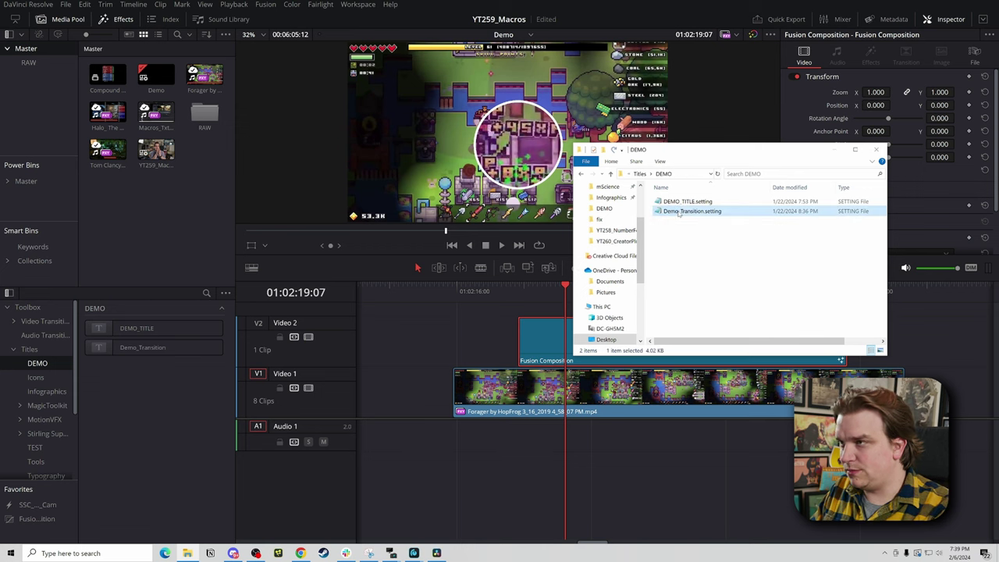
{"action": "key", "text": "Delete"}
{"action": "left_click", "coordinate": [456, 507]}
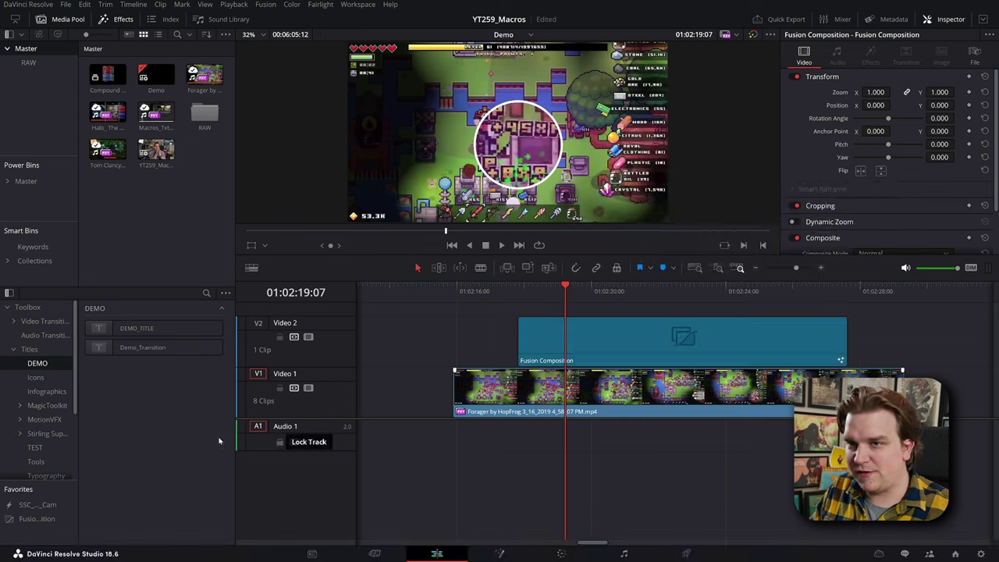
Step: Show the DEMO folders under Video Transitions and Effects, previewing Demo_EFFECT
{"action": "left_click", "coordinate": [13, 349]}
{"action": "left_click", "coordinate": [13, 321]}
{"action": "left_click", "coordinate": [38, 335]}
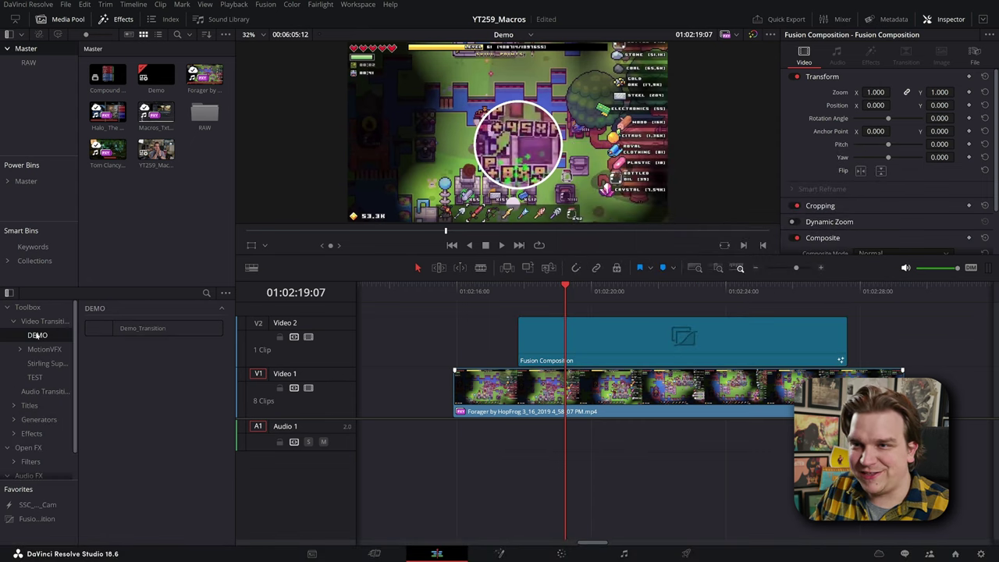
{"action": "left_click", "coordinate": [12, 433]}
{"action": "left_click", "coordinate": [12, 433]}
{"action": "left_click", "coordinate": [37, 461]}
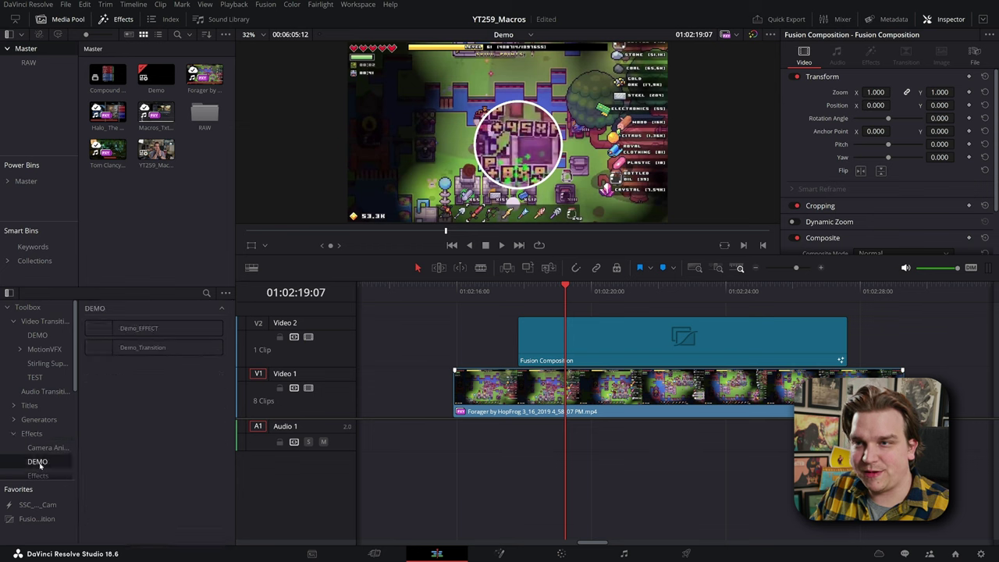
{"action": "left_click", "coordinate": [156, 329]}
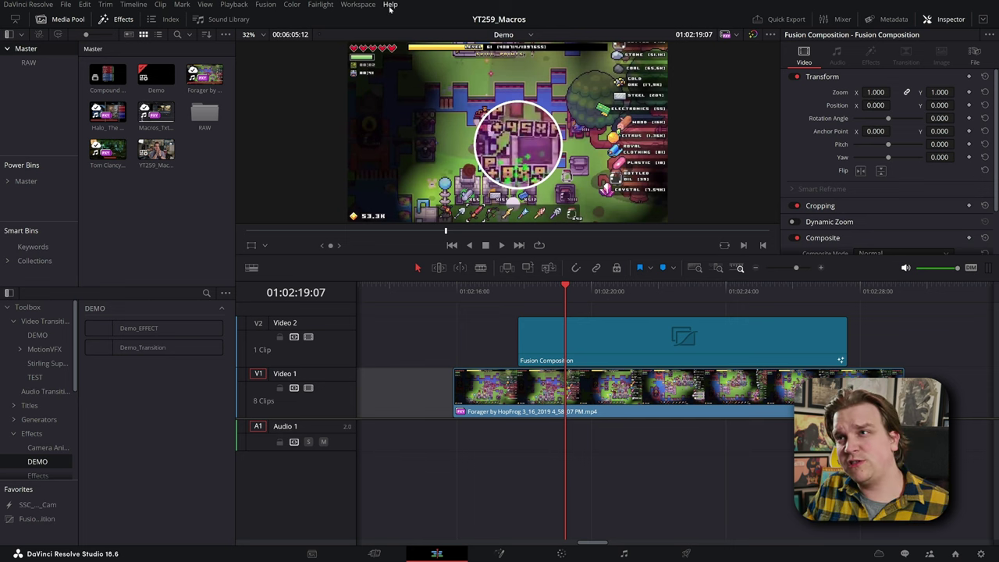
Step: Open the Fusion Templates README.txt from Help > Documentation > Developer
{"action": "left_click", "coordinate": [390, 6]}
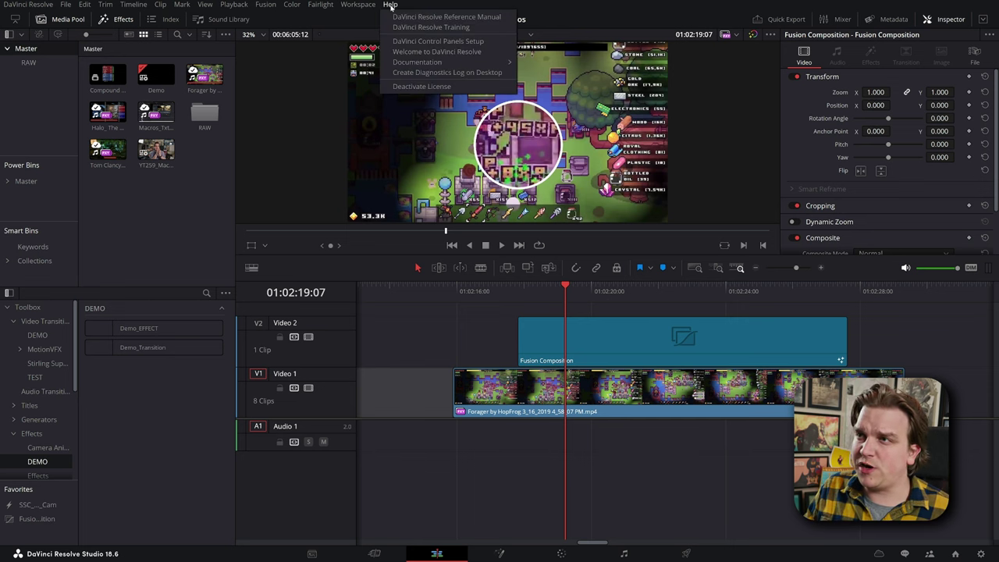
{"action": "mouse_move", "coordinate": [424, 63]}
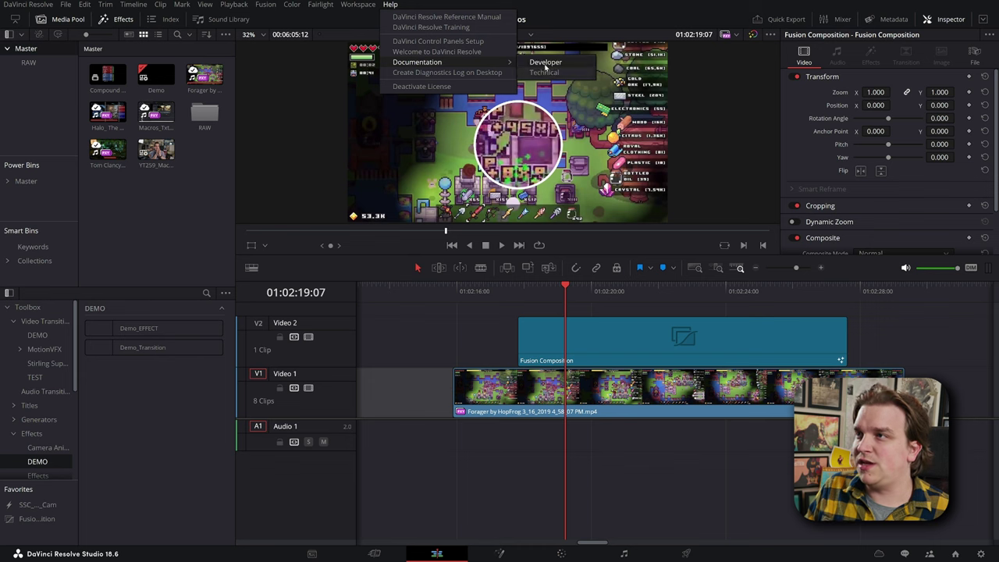
{"action": "left_click", "coordinate": [545, 62]}
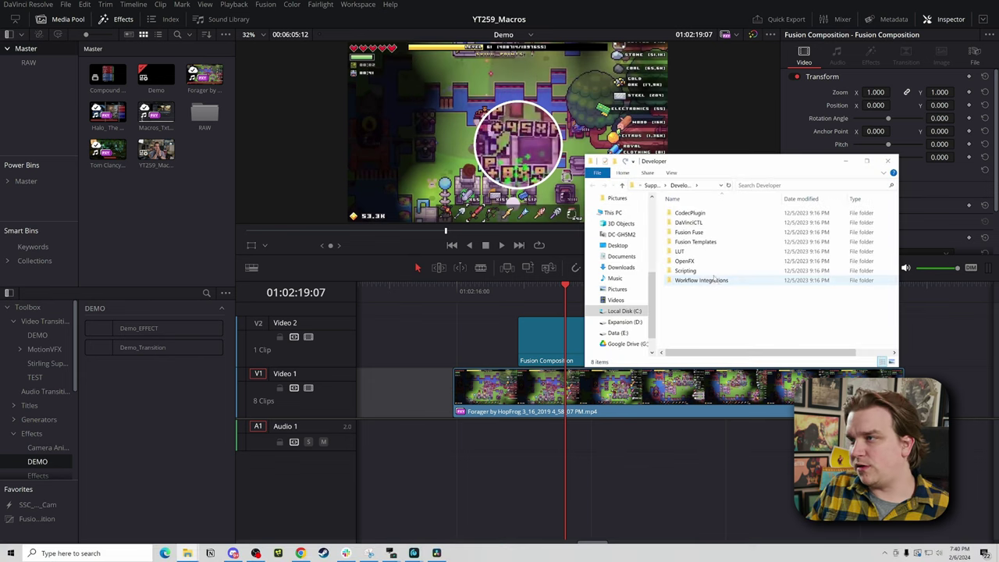
{"action": "left_click", "coordinate": [691, 243]}
{"action": "double_click", "coordinate": [691, 243]}
{"action": "double_click", "coordinate": [689, 231]}
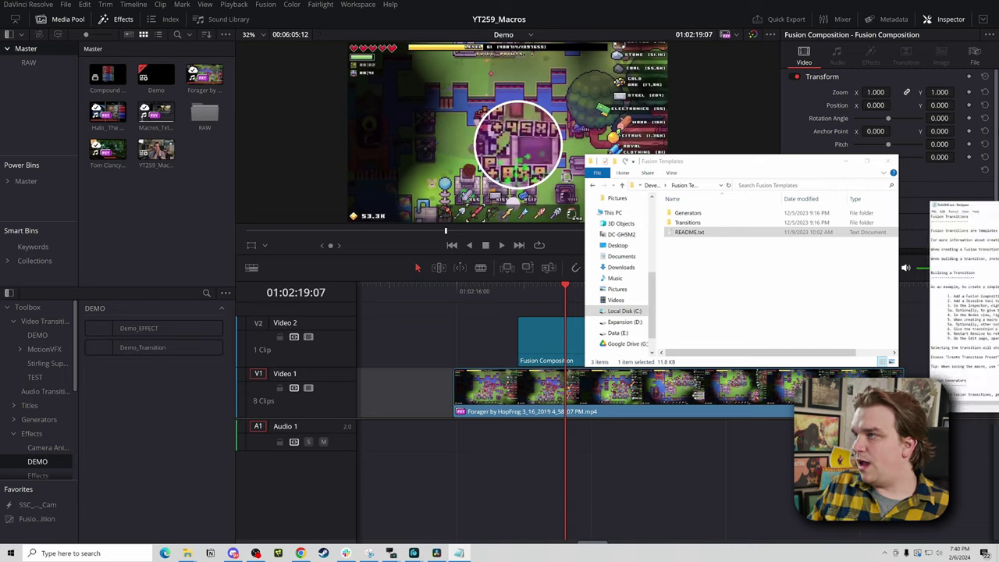
{"action": "scroll", "coordinate": [320, 237], "scroll_direction": "down", "scroll_amount": 20}
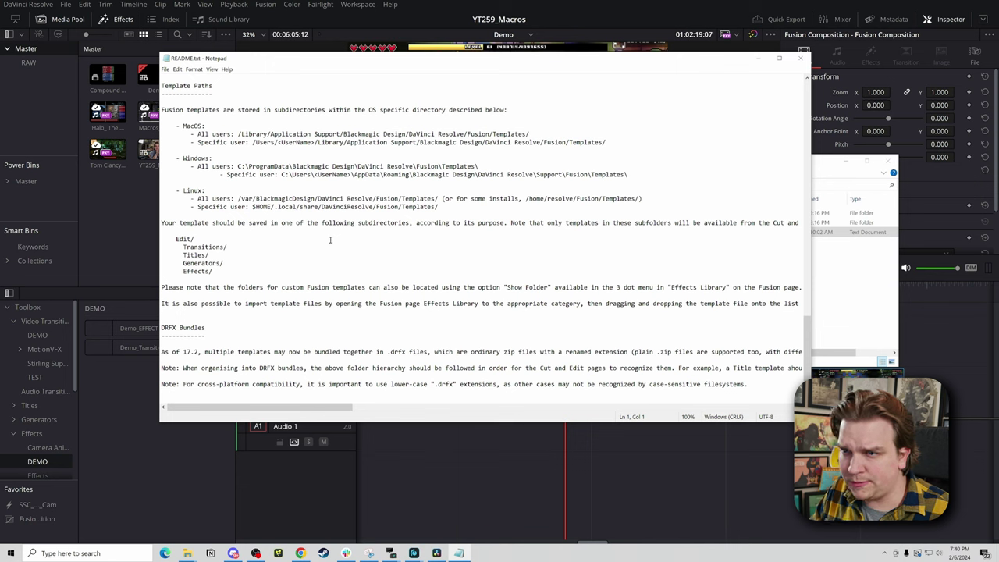
Step: Read the README's DRFX bundle notes and Template Icons section
{"action": "left_click_drag", "start_coordinate": [240, 352], "coordinate": [322, 385]}
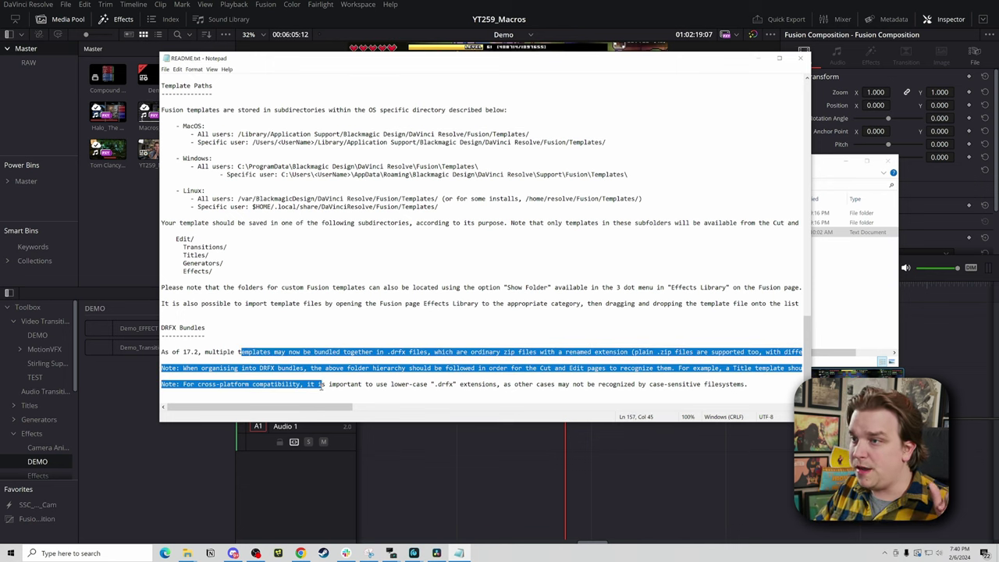
{"action": "scroll", "coordinate": [328, 378], "scroll_direction": "up", "scroll_amount": 5}
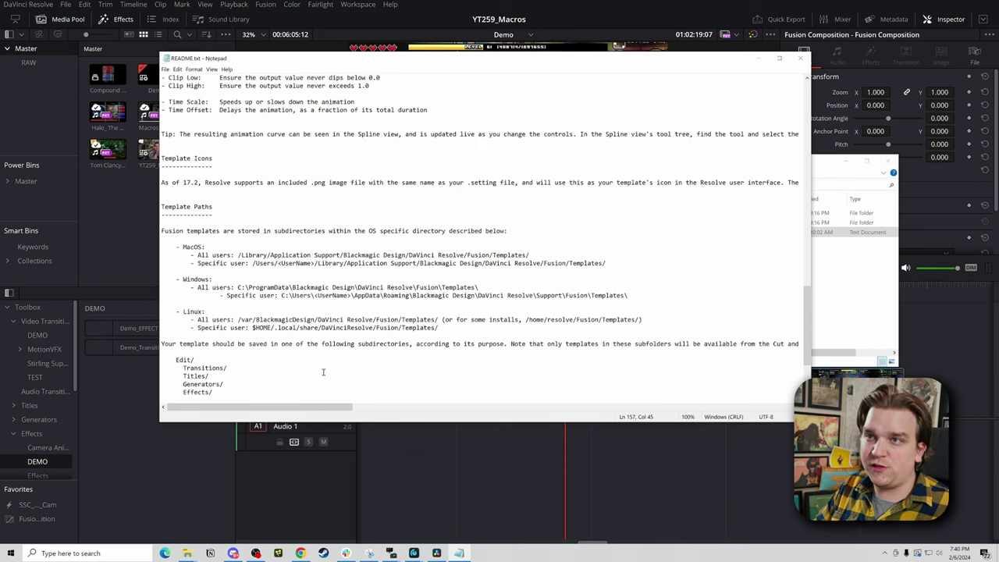
{"action": "scroll", "coordinate": [323, 372], "scroll_direction": "up", "scroll_amount": 1}
{"action": "triple_click", "coordinate": [173, 182]}
{"action": "left_click", "coordinate": [226, 206]}
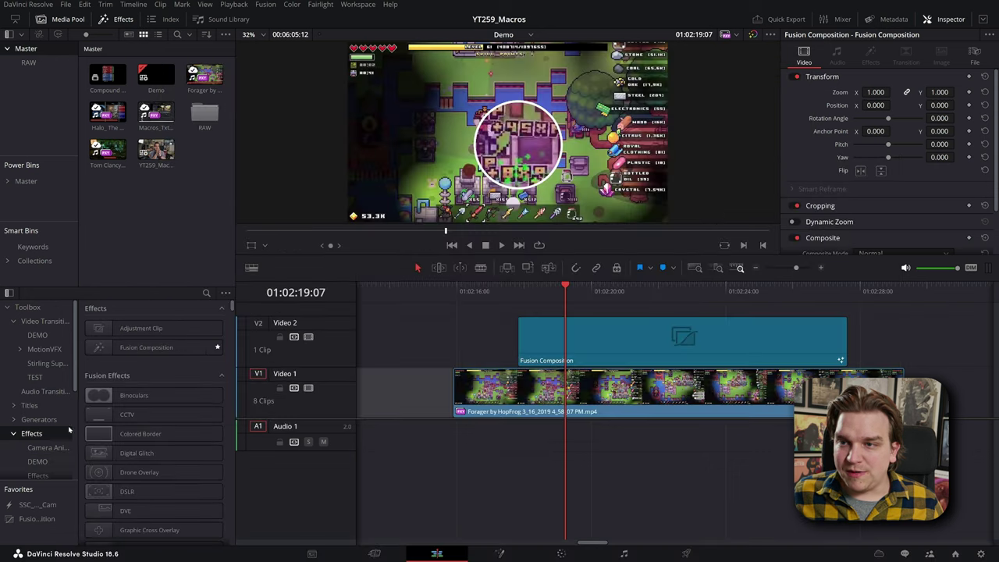
{"action": "scroll", "coordinate": [125, 420], "scroll_direction": "down", "scroll_amount": 5}
{"action": "scroll", "coordinate": [125, 421], "scroll_direction": "up", "scroll_amount": 5}
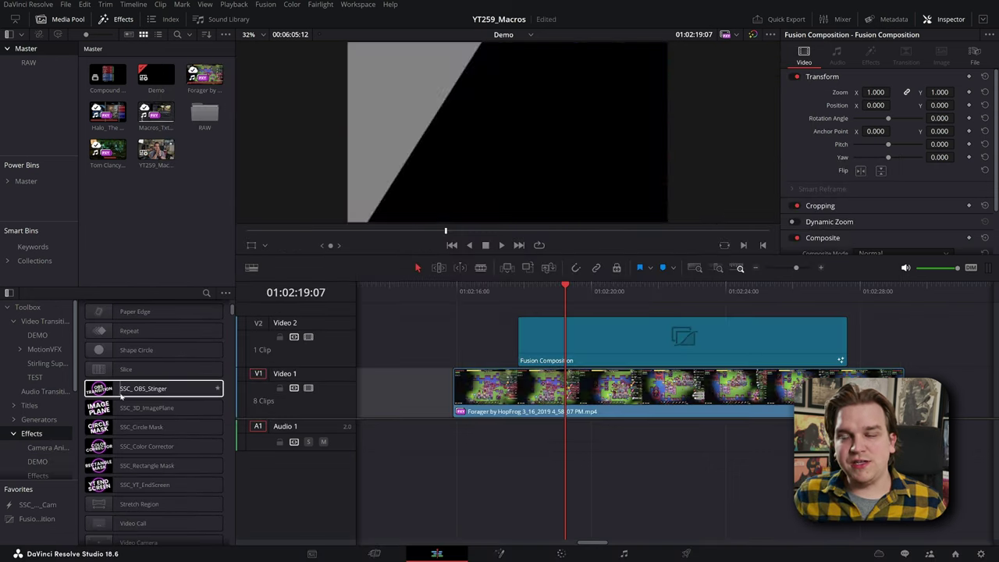